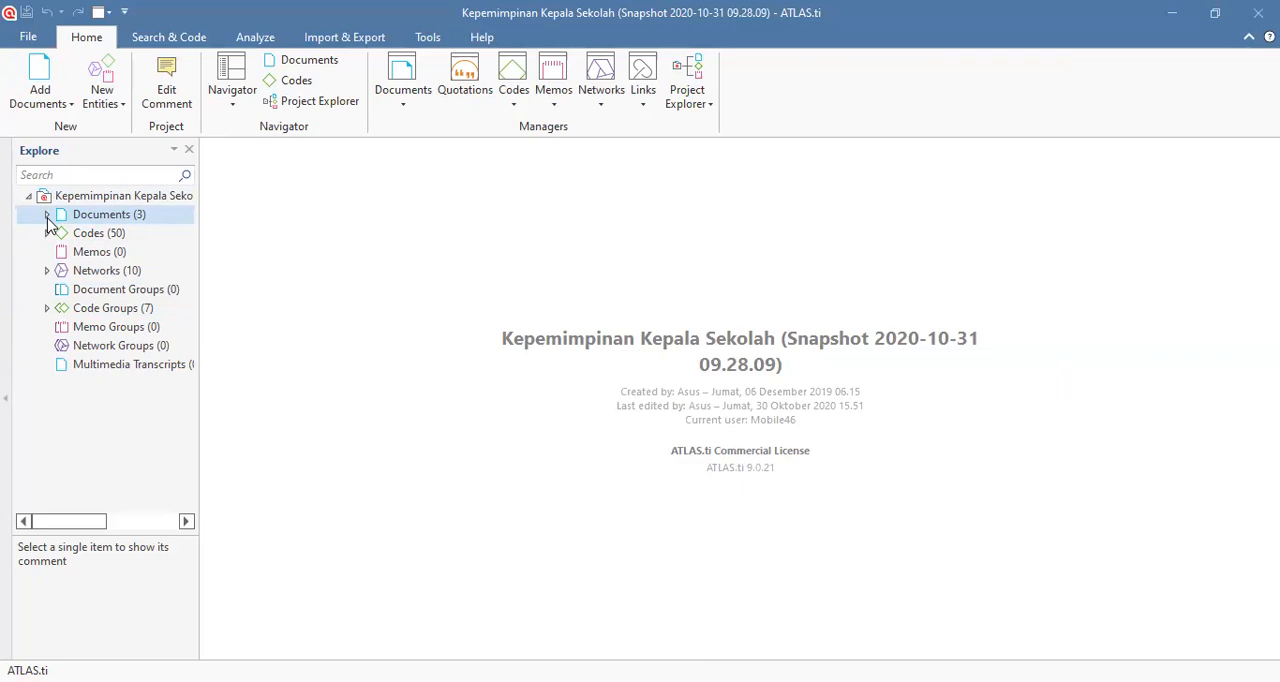
Step: Expand the Codes branch of the project tree and look through its list of codes
left_click(45, 234)
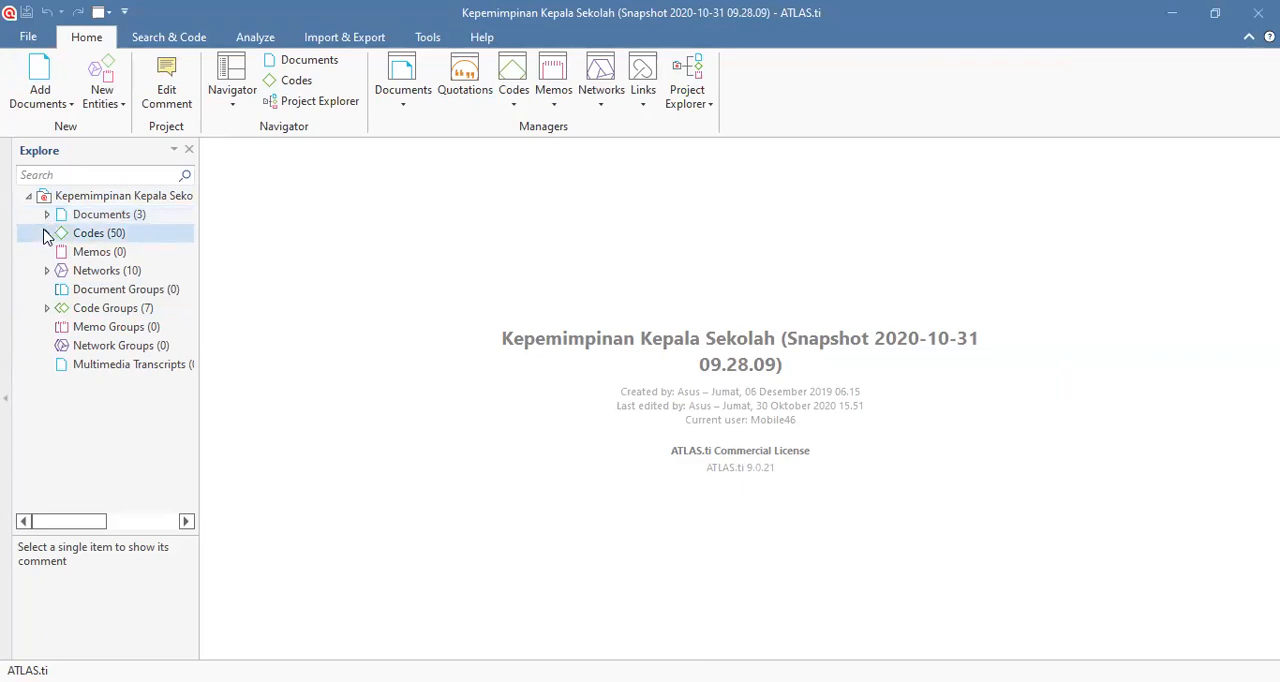
left_click(44, 235)
left_click(44, 236)
left_click(44, 234)
scroll(166, 289, "down", 10)
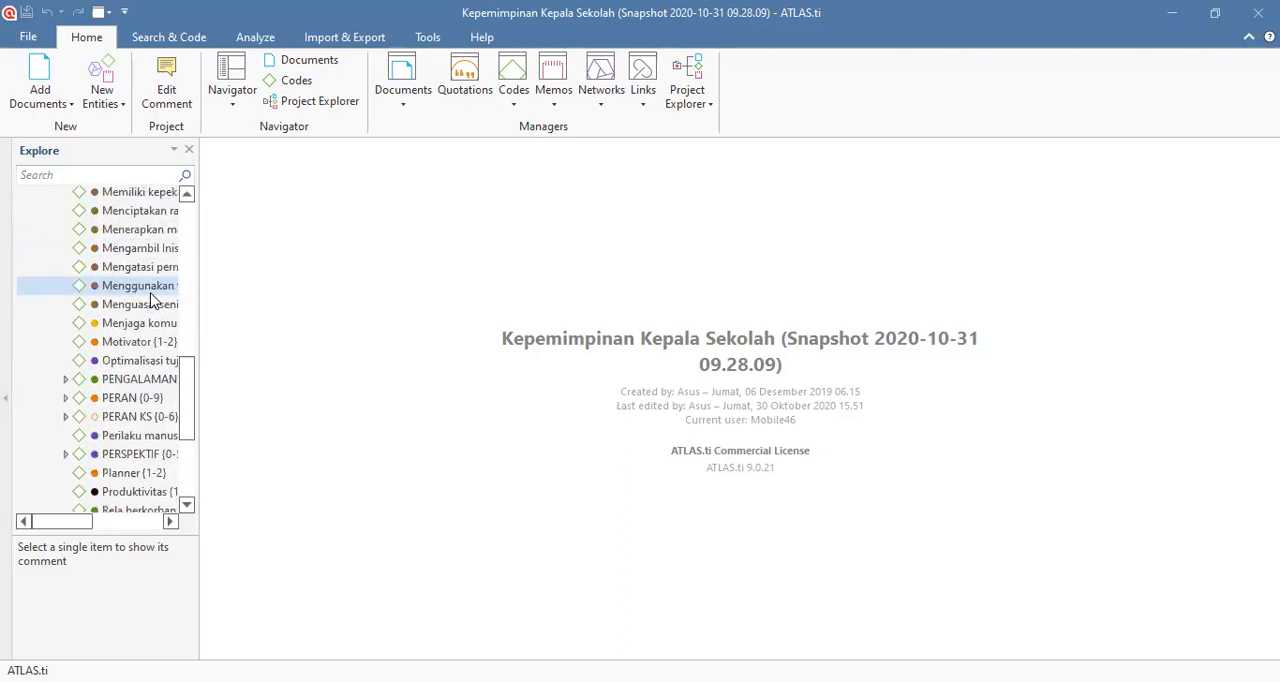
scroll(152, 300, "down", 5)
left_click(106, 521)
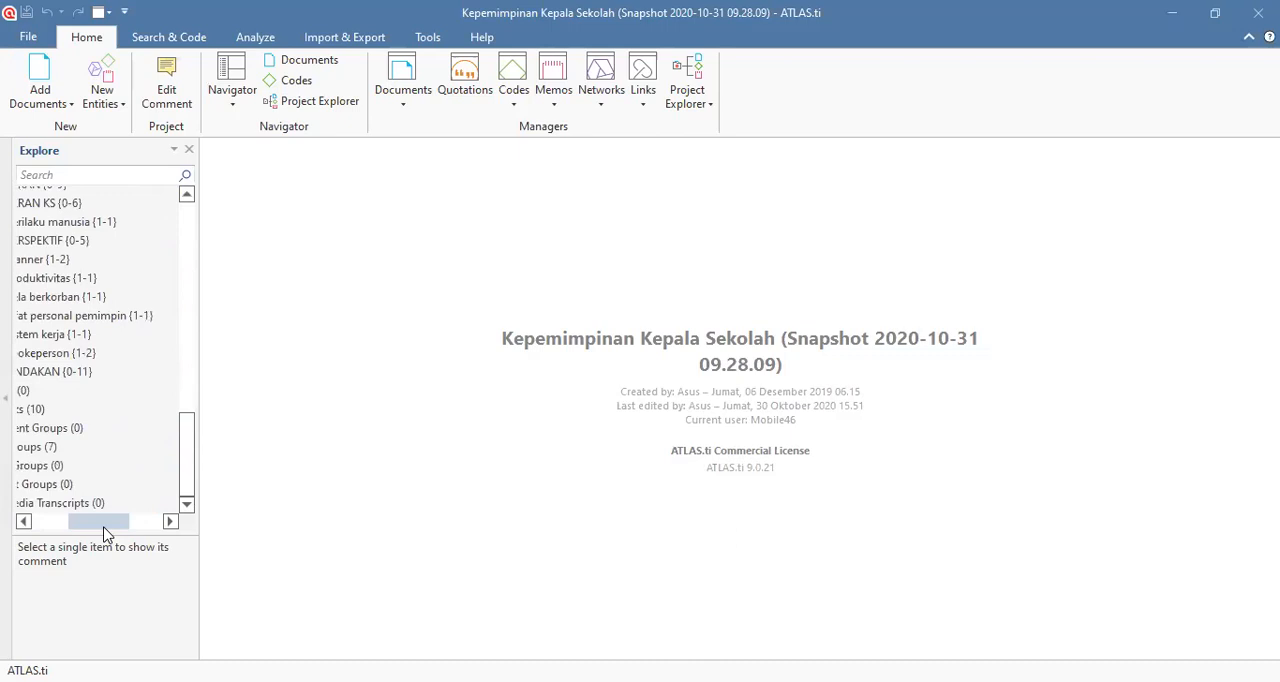
scroll(100, 330, "up", 12)
scroll(95, 330, "up", 2)
scroll(95, 330, "down", 10)
scroll(97, 330, "up", 10)
scroll(97, 330, "down", 8)
scroll(97, 330, "up", 4)
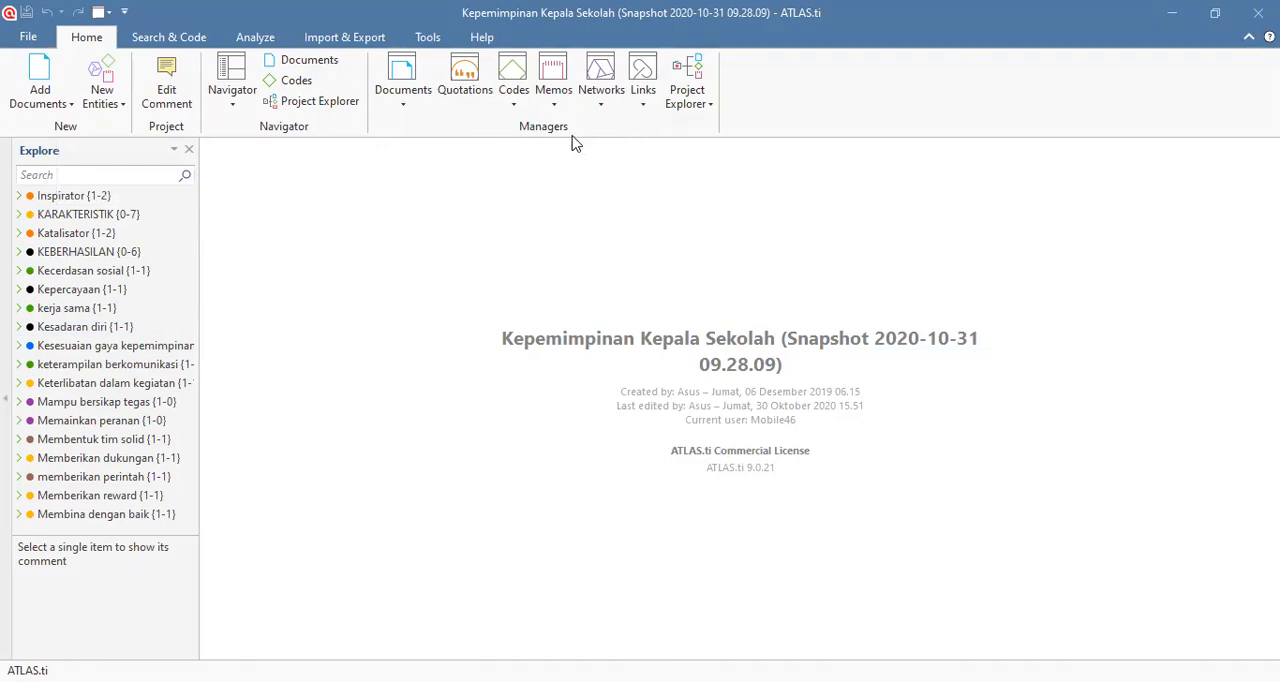
scroll(90, 276, "up", 4)
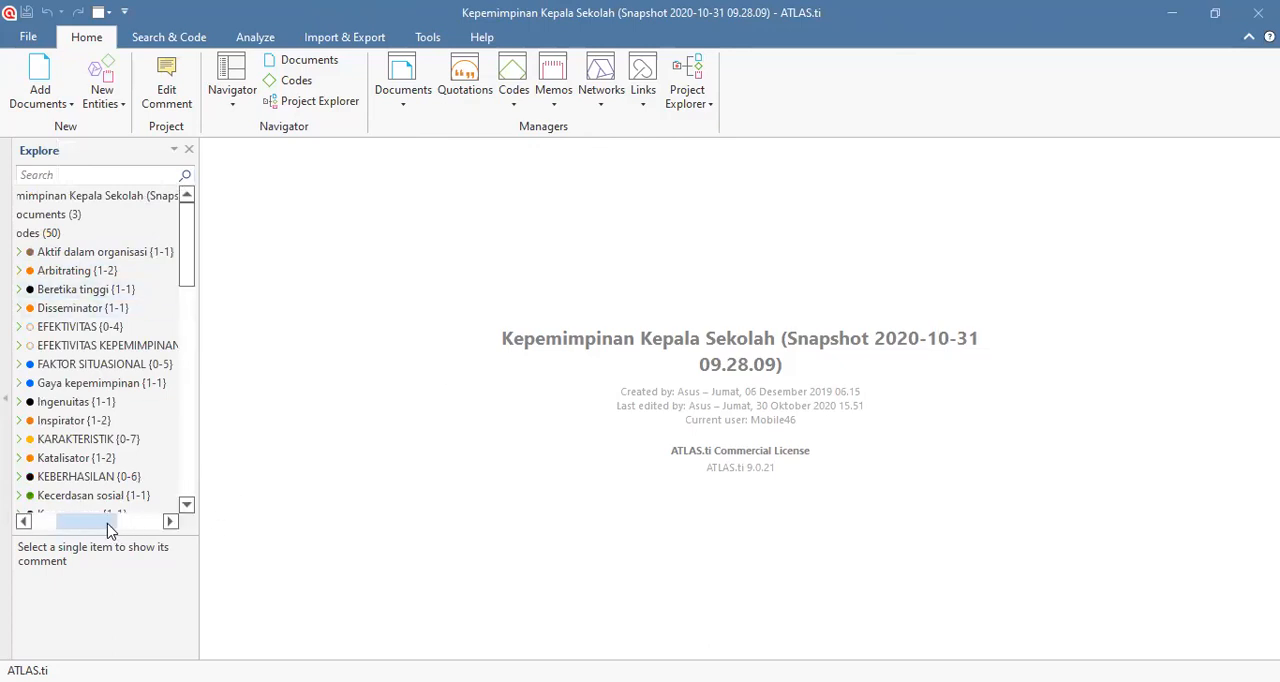
left_click_drag(108, 524, 86, 530)
Step: Open the Code Manager for all codes and widen the Code Groups column to show the full group names
left_click(88, 235)
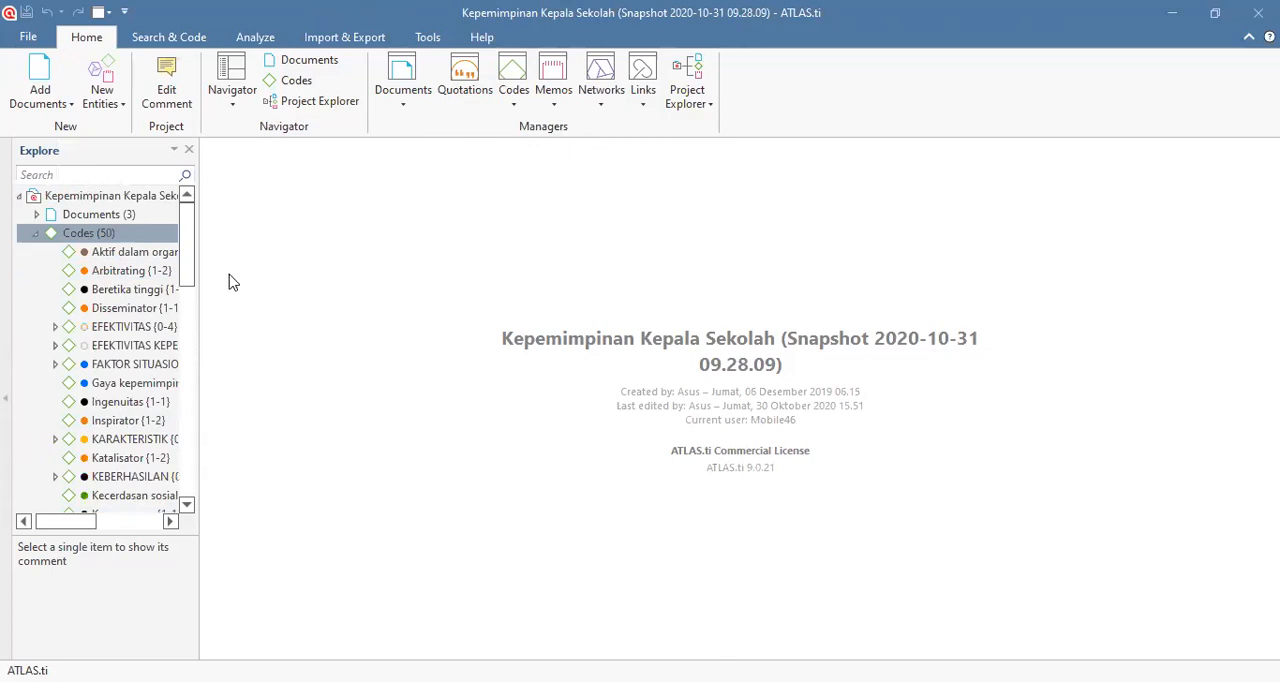
double_click(81, 237)
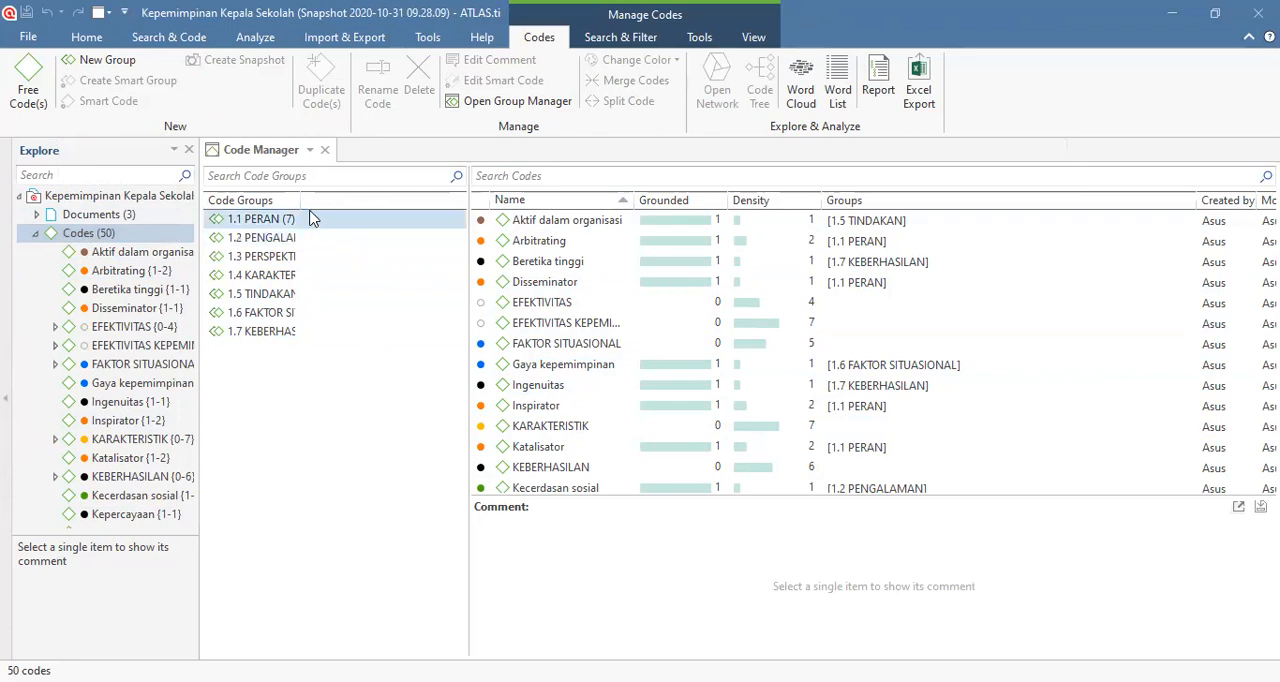
left_click_drag(297, 200, 400, 200)
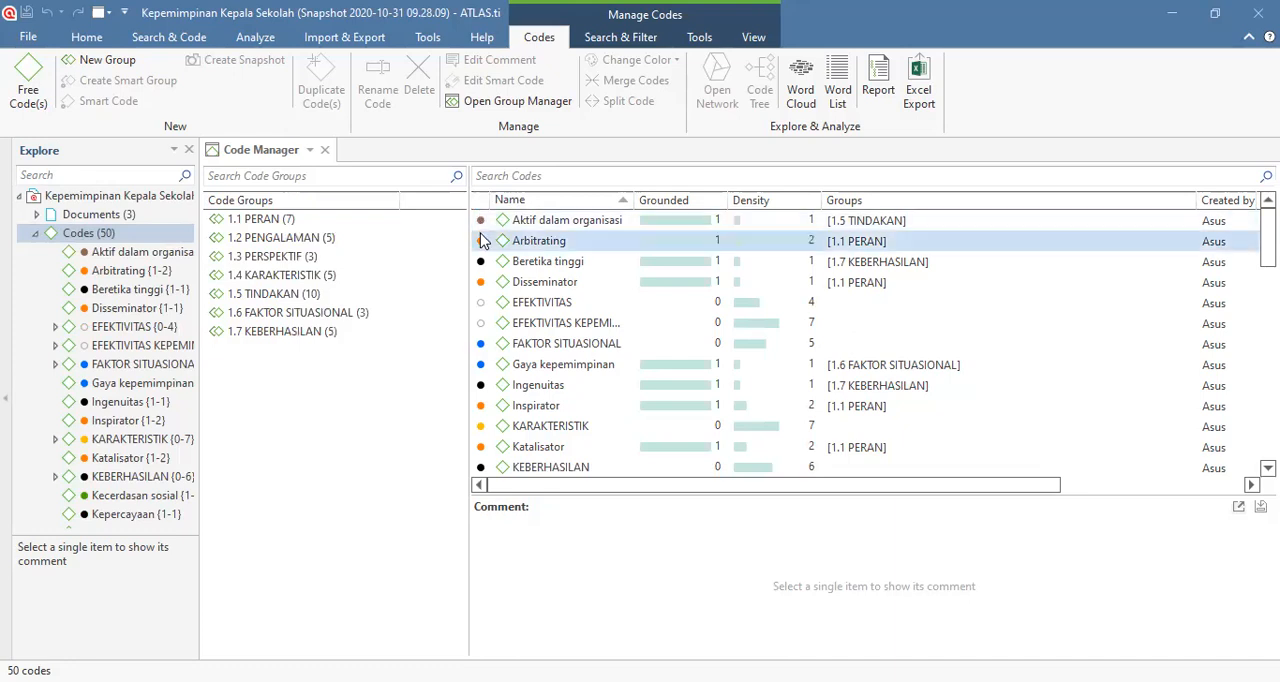
Step: Select all codes in the Code Manager and remove their color
left_click(575, 269)
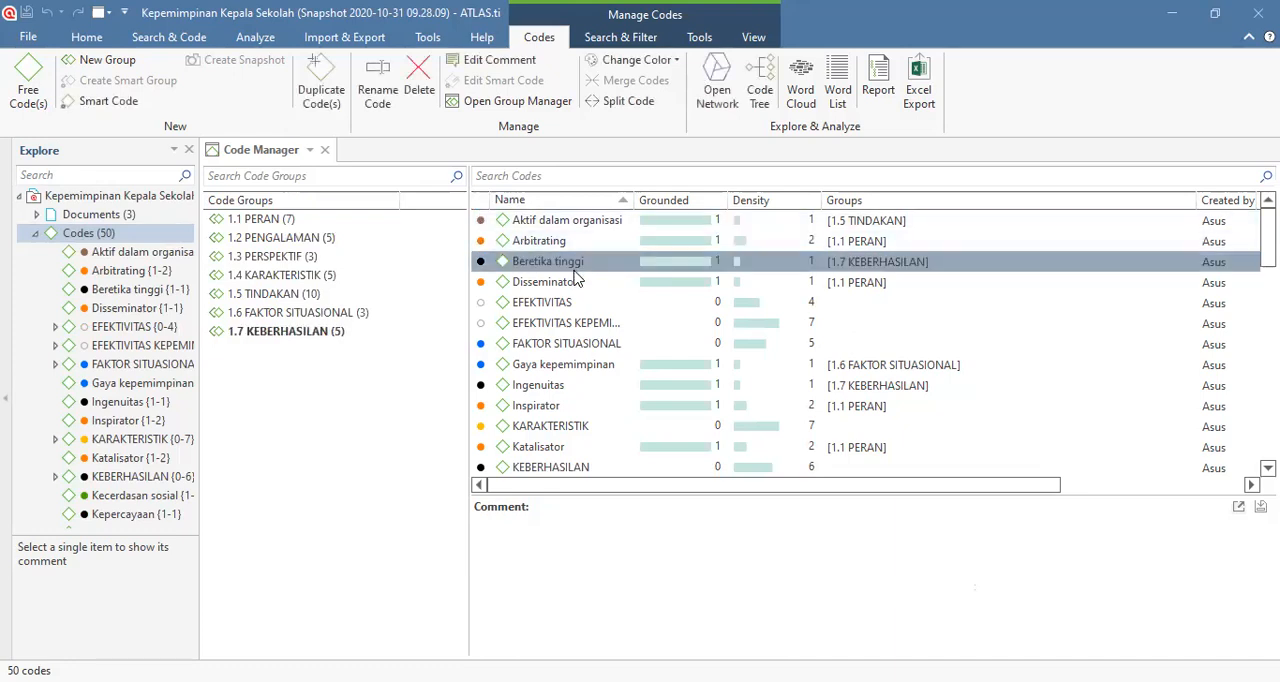
key("ctrl+a")
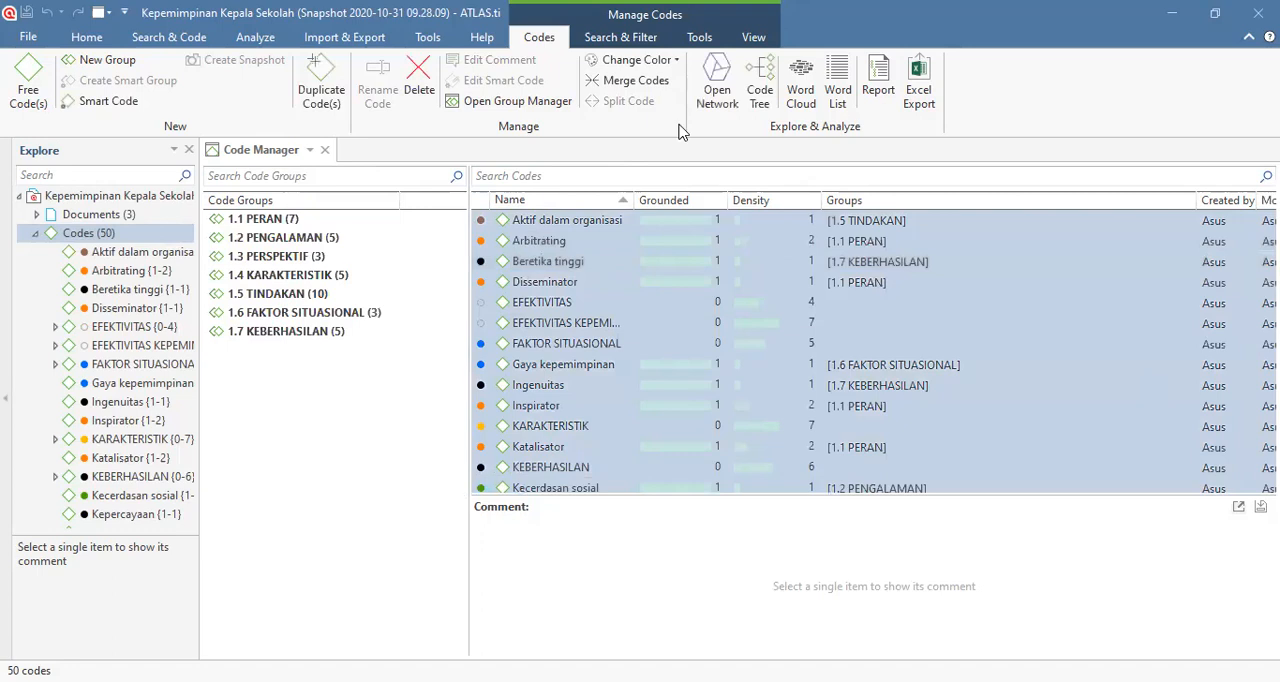
left_click(676, 60)
left_click(653, 174)
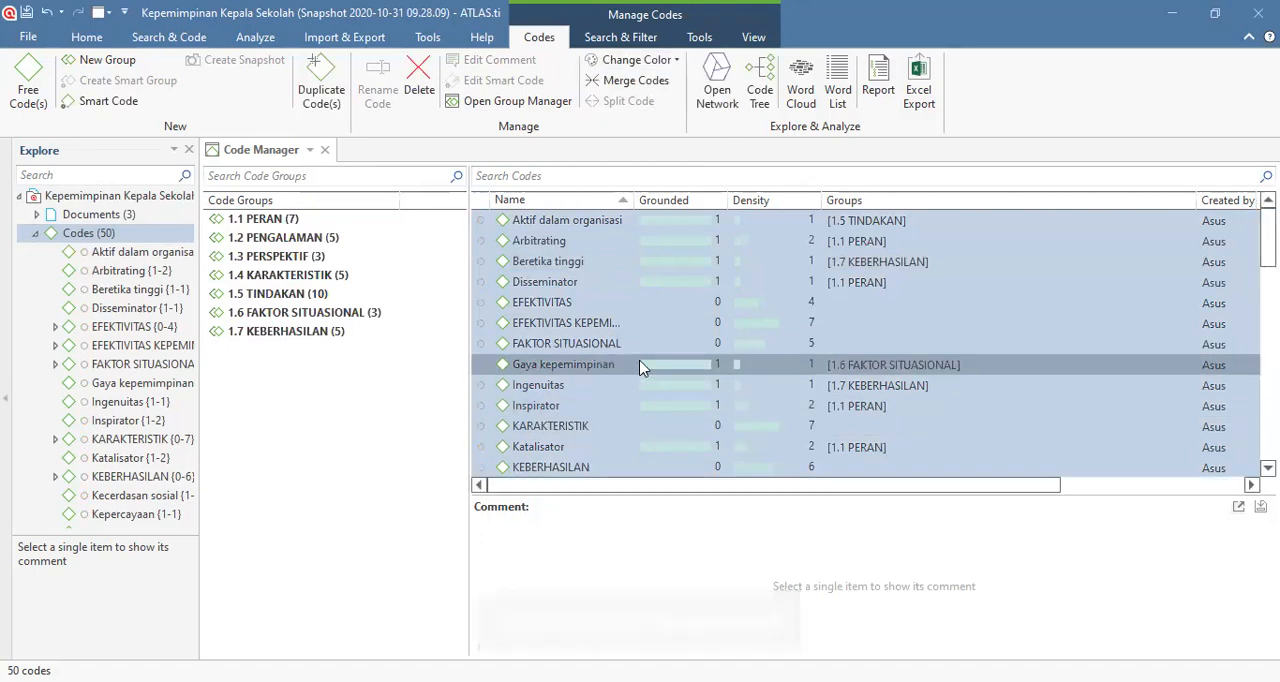
Step: Review the whole code list and widen its Name column to show the full code names
scroll(638, 366, "down", 5)
scroll(638, 366, "down", 5)
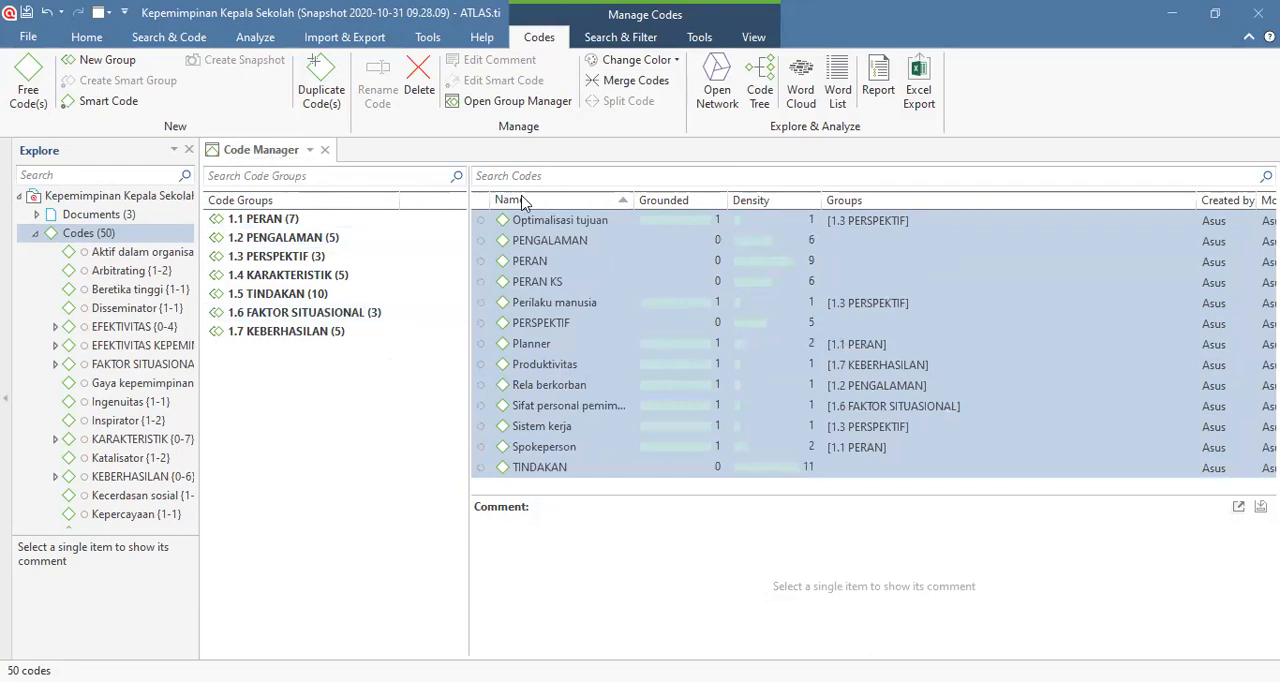
scroll(648, 312, "up", 7)
scroll(641, 304, "up", 5)
scroll(641, 304, "down", 10)
scroll(643, 297, "up", 6)
scroll(612, 287, "up", 1)
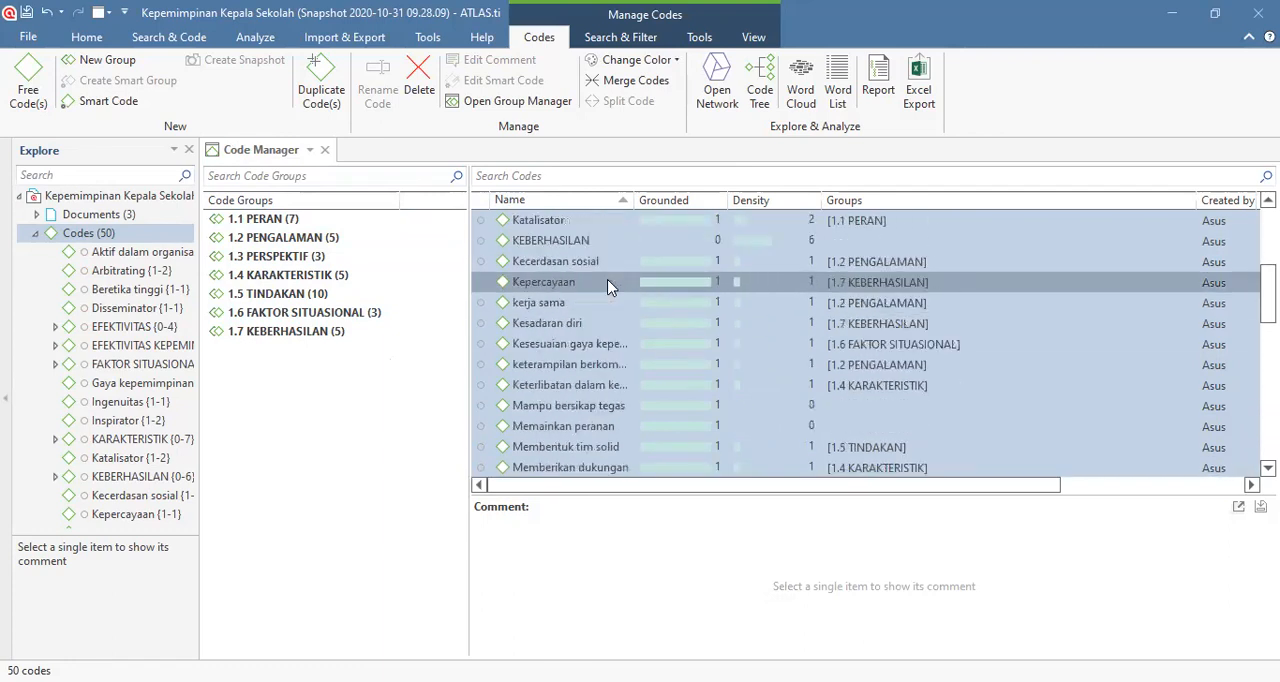
scroll(622, 250, "up", 1)
left_click_drag(638, 201, 718, 203)
scroll(571, 362, "up", 4)
scroll(573, 363, "down", 8)
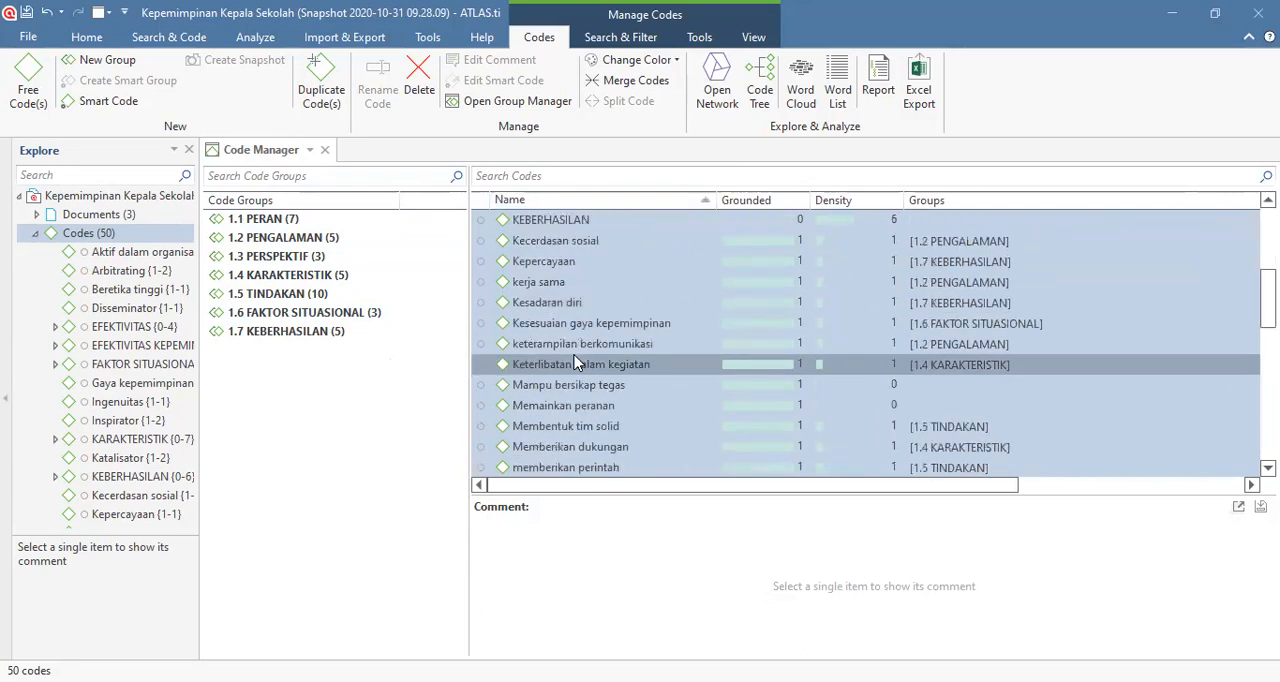
scroll(575, 363, "down", 3)
scroll(575, 363, "up", 13)
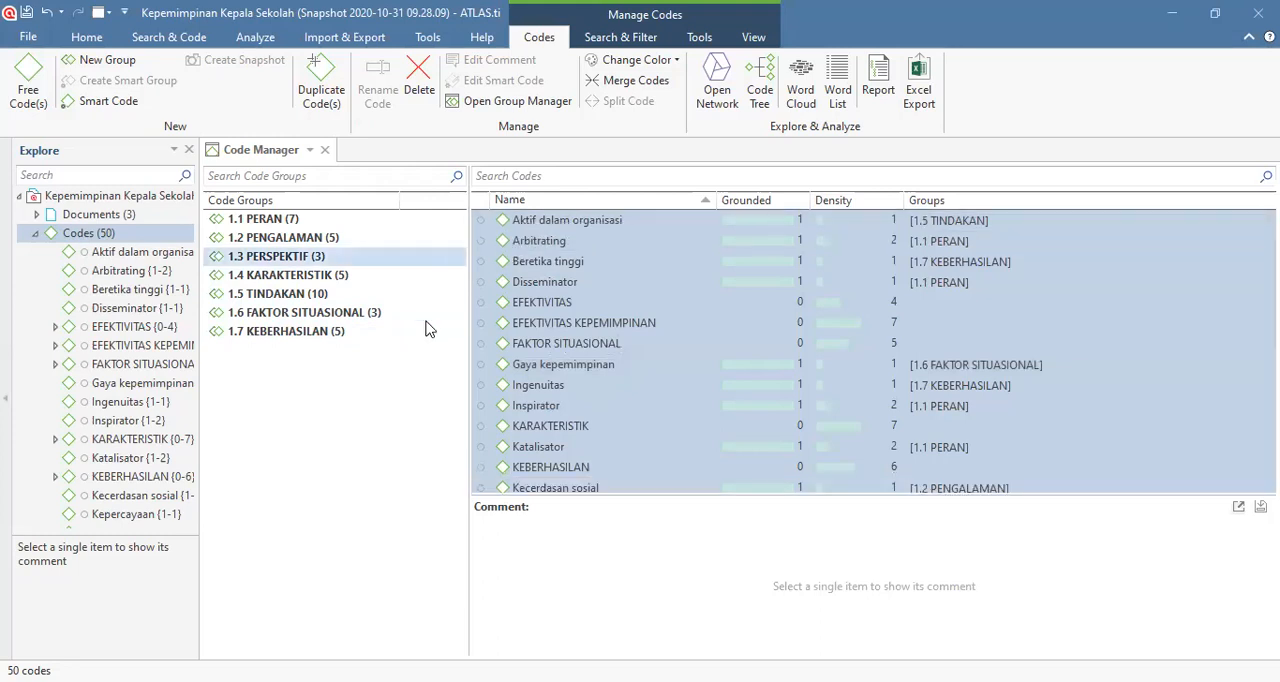
Step: Open the quotations of the code Planner, enlarge their window to read the coded passage, and close it
scroll(581, 305, "down", 7)
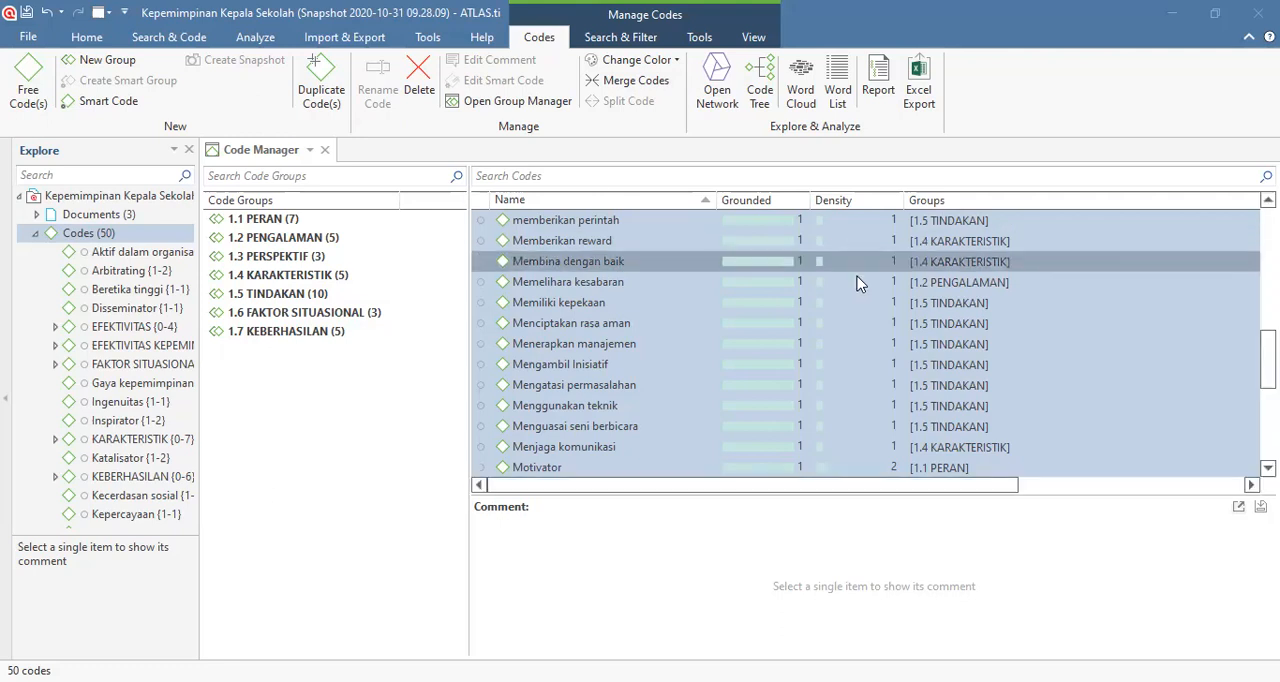
scroll(615, 382, "down", 4)
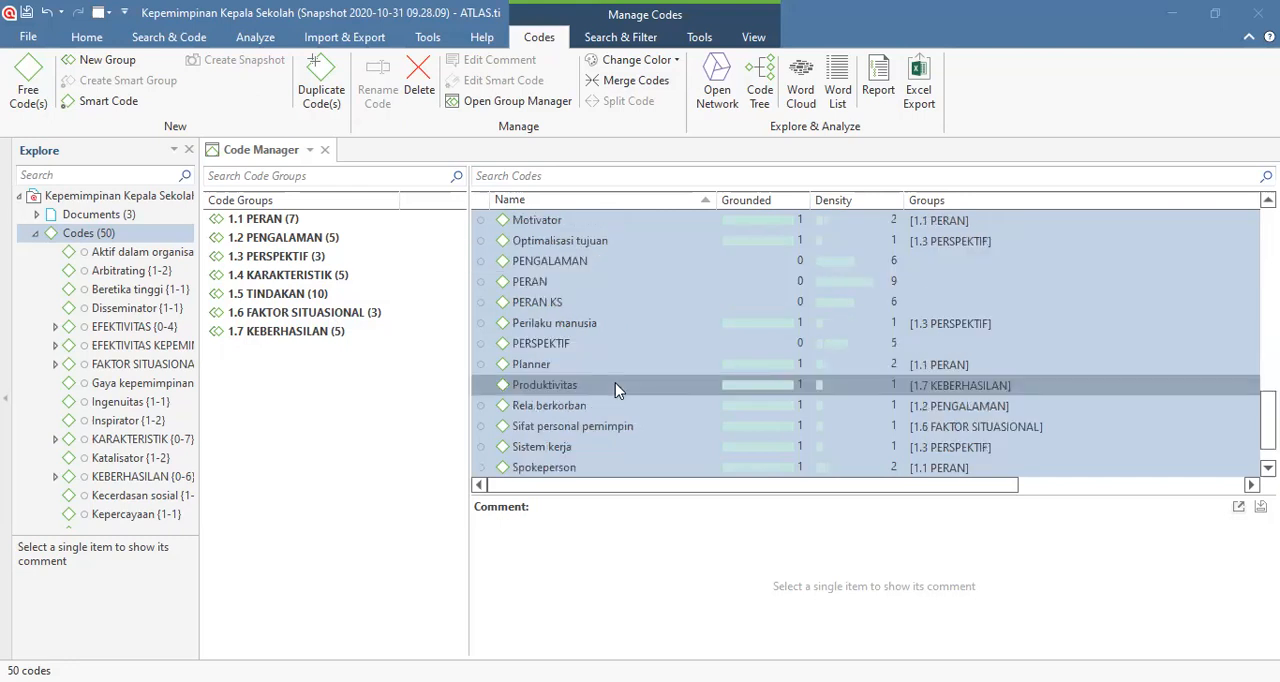
left_click(793, 365)
double_click(793, 368)
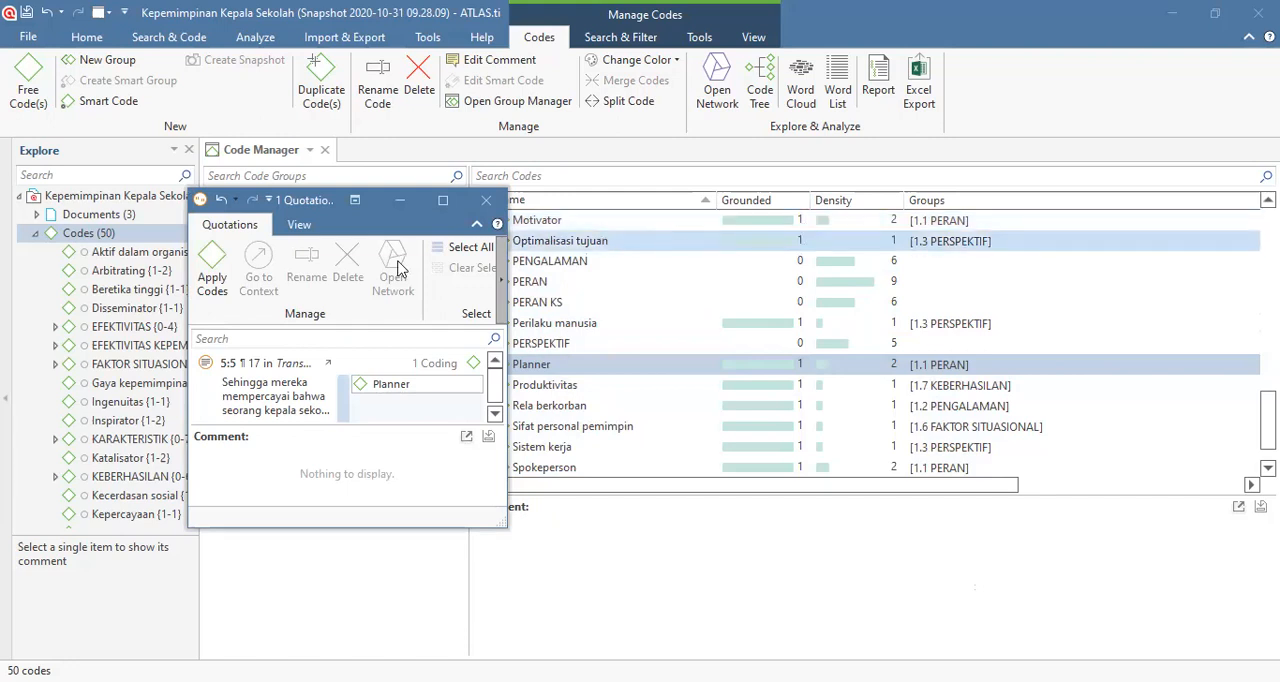
left_click(486, 203)
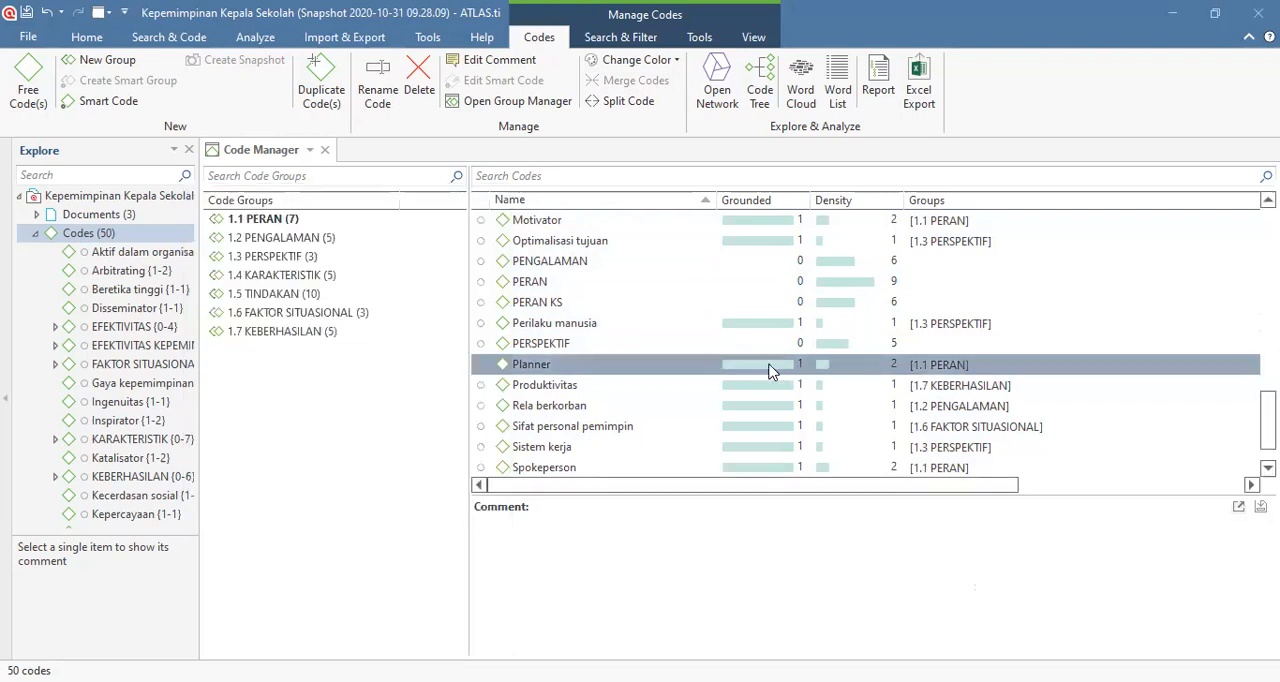
double_click(769, 371)
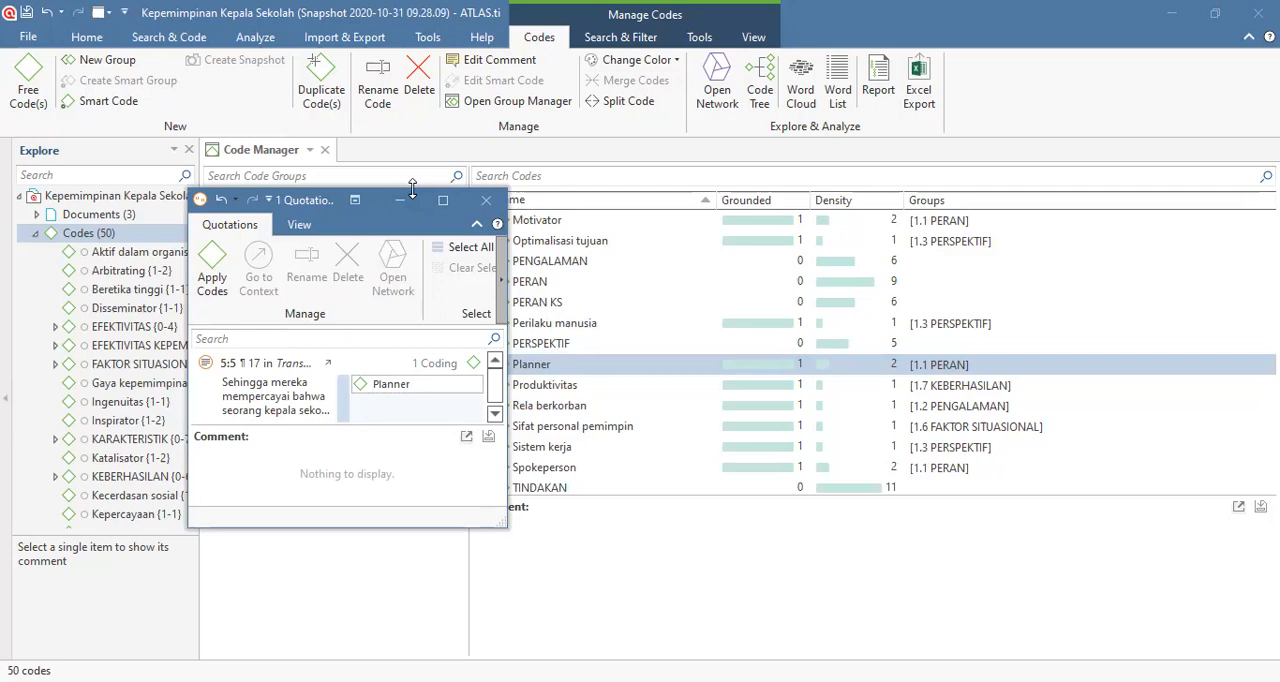
left_click_drag(412, 190, 412, 140)
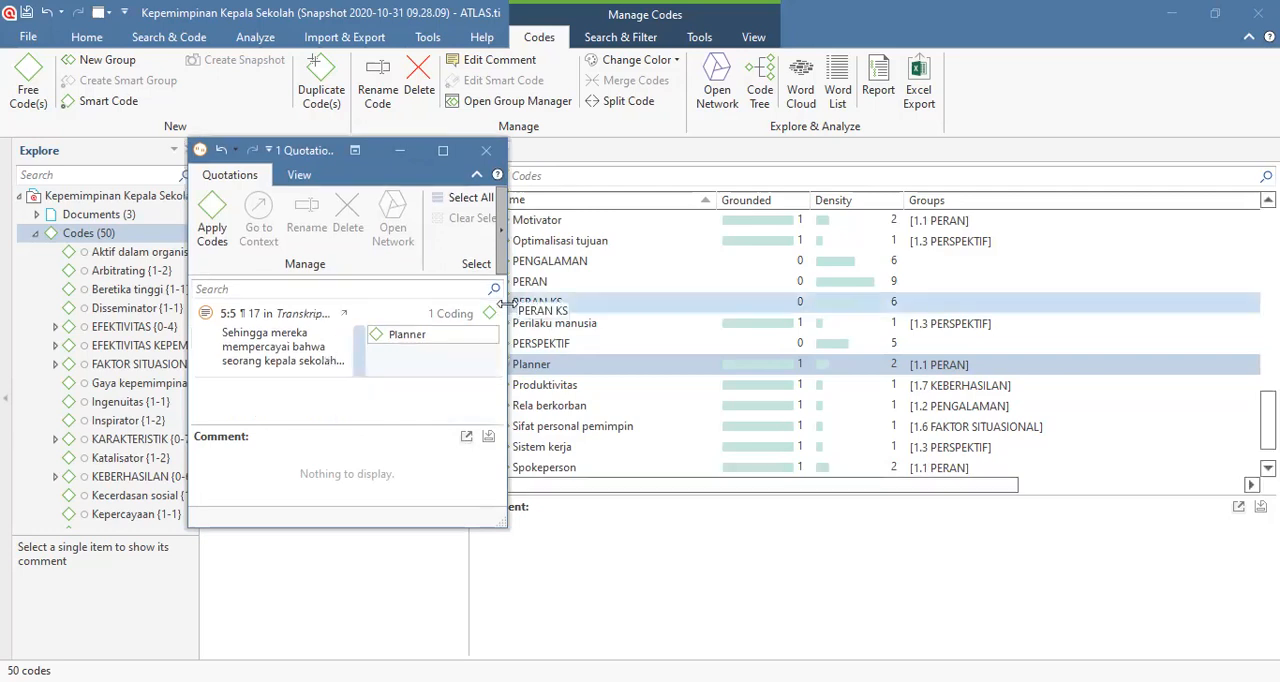
left_click_drag(505, 303, 992, 303)
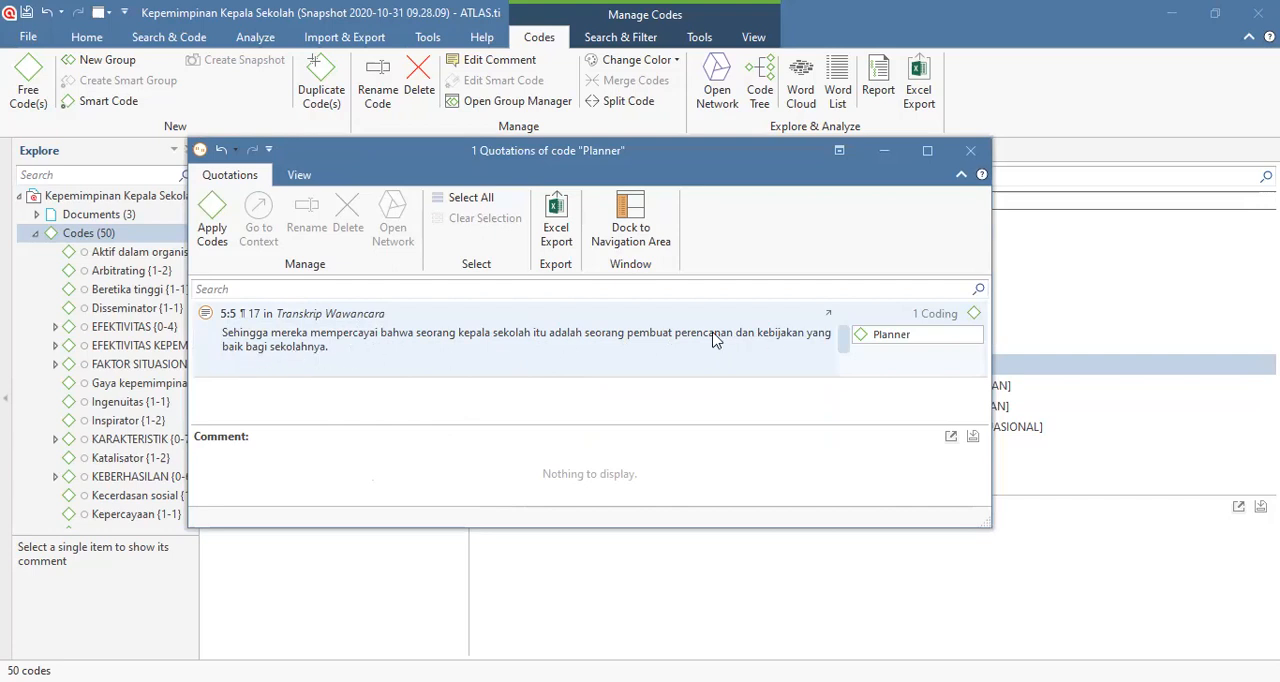
mouse_move(866, 342)
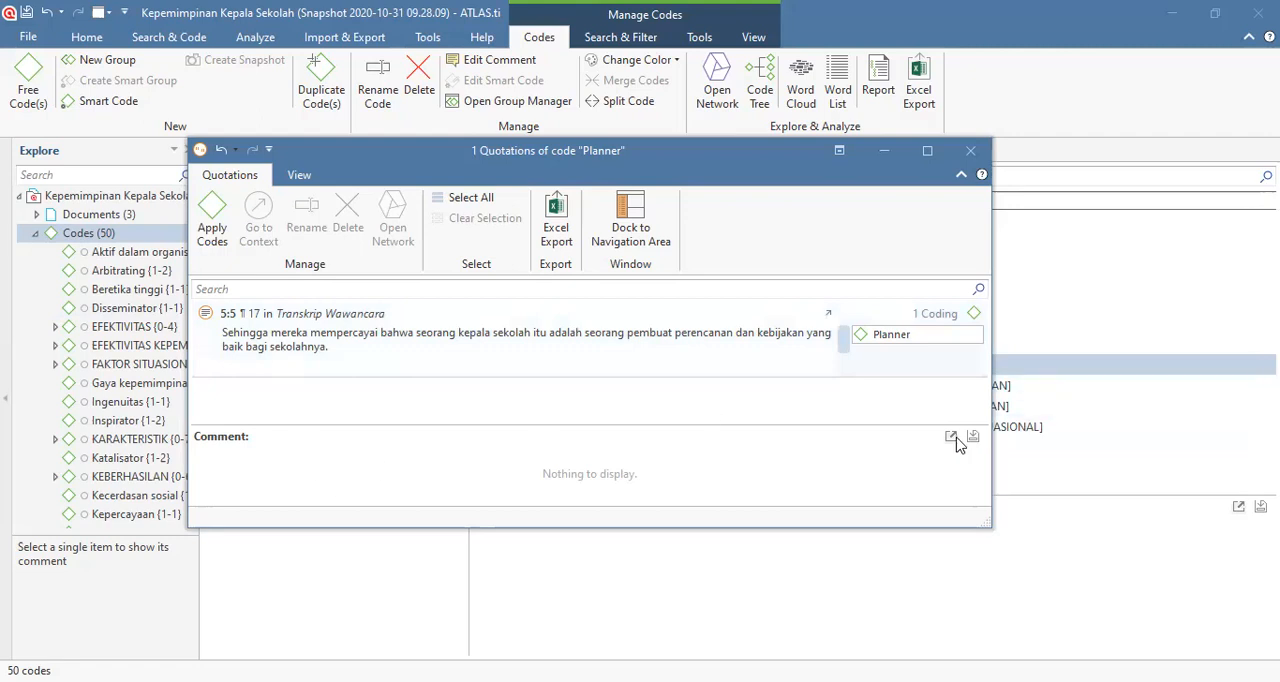
left_click(970, 150)
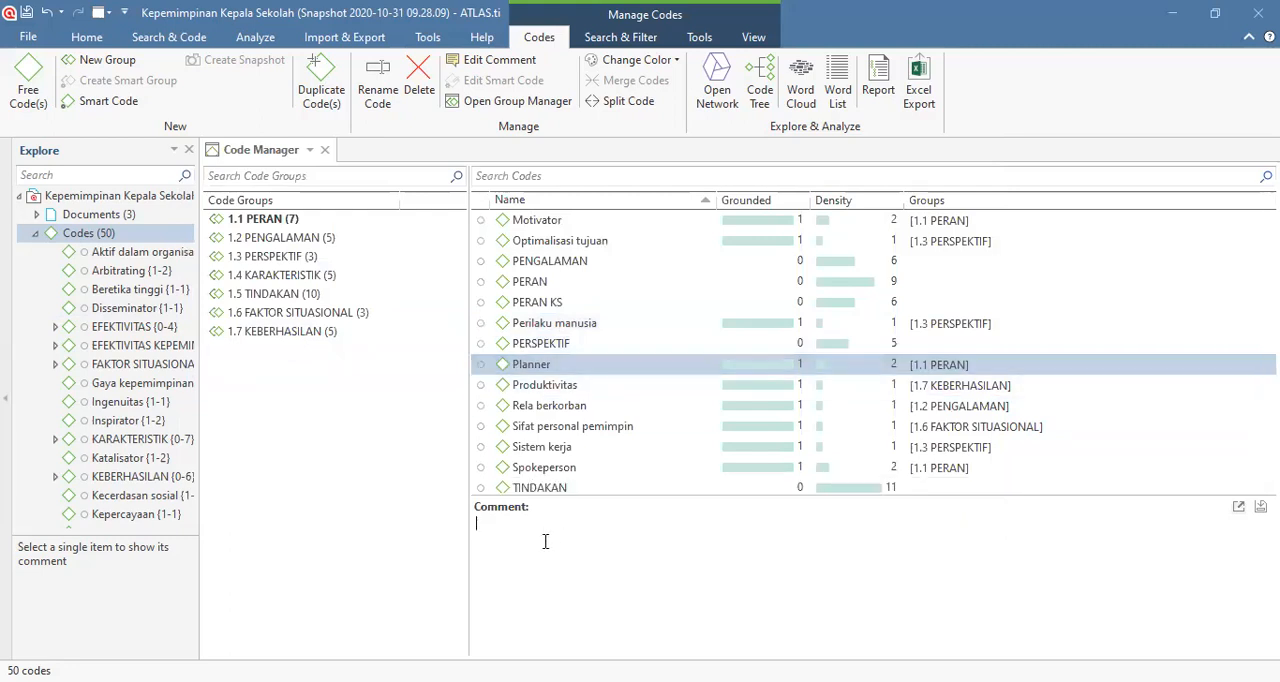
Step: Add the comment "Kepala sekolah (KS1) menyampaikan jawaban dari peneliti memiliki makna ganda" to the code Planner and save it
left_click(528, 368)
type("Kepala sekolah (KS1)")
type("menyampaiik")
key("BackSpace")
key("BackSpace")
type("kan jawaban dari ")
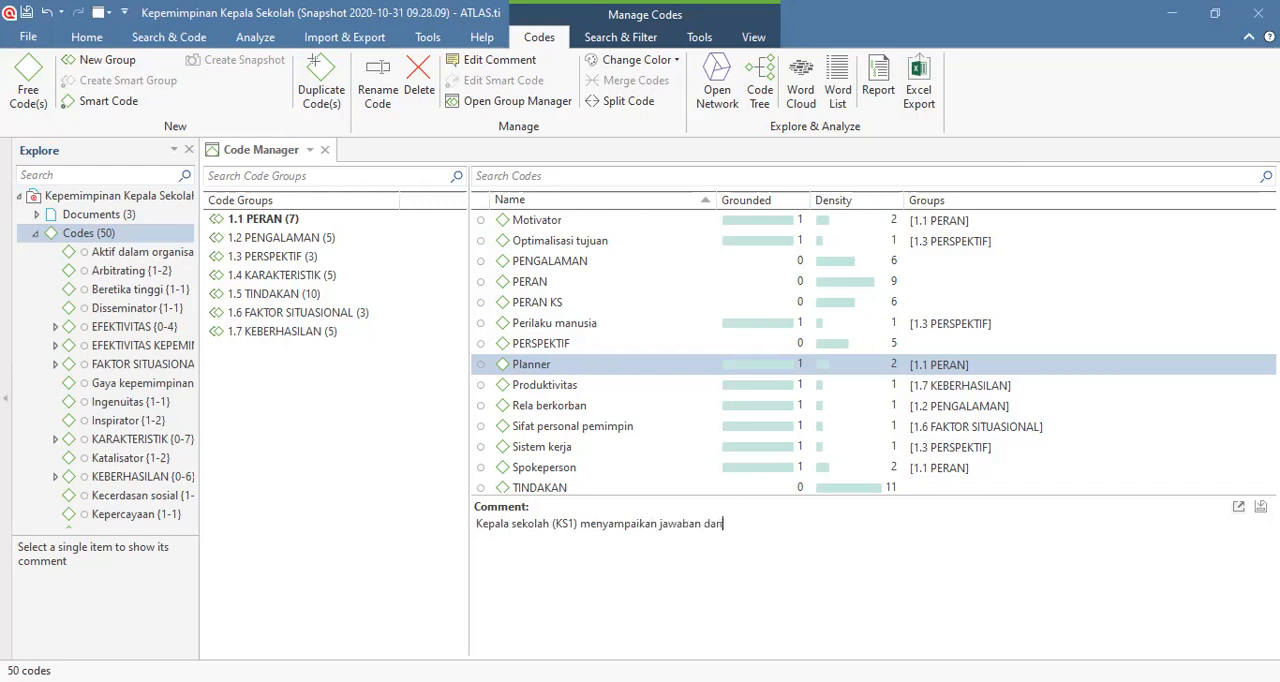
type("peneliti memiliki makna ")
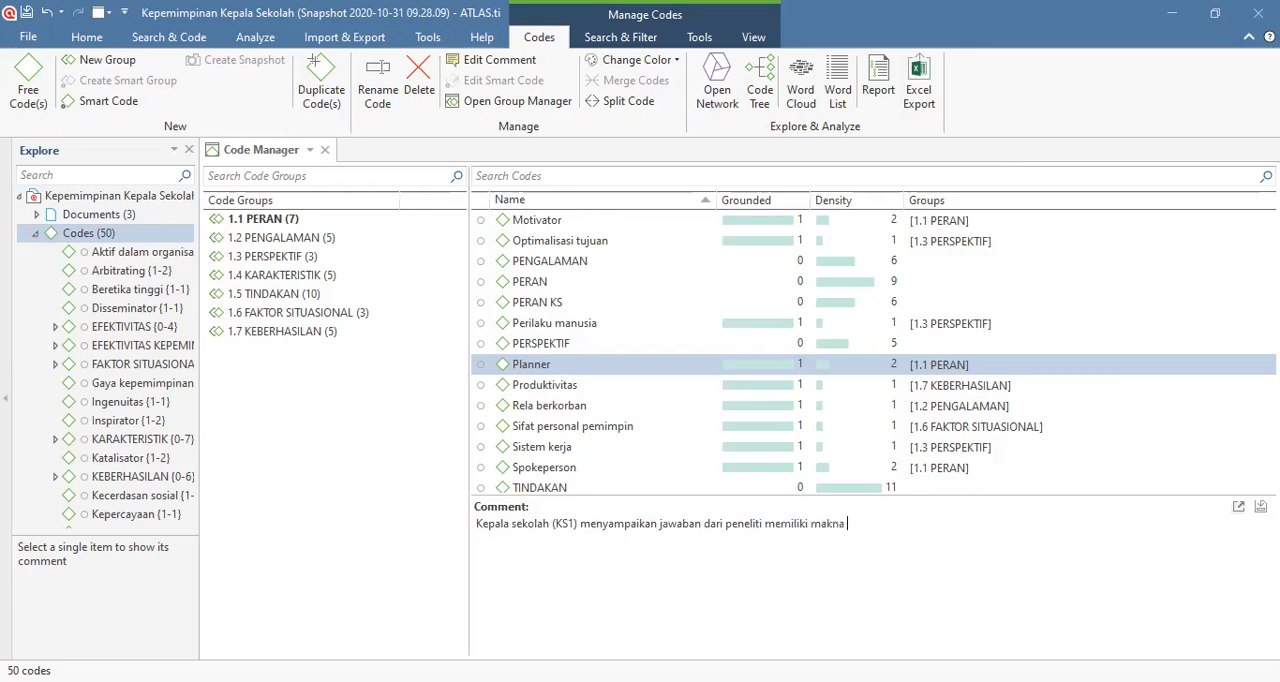
type("ganda")
left_click(824, 224)
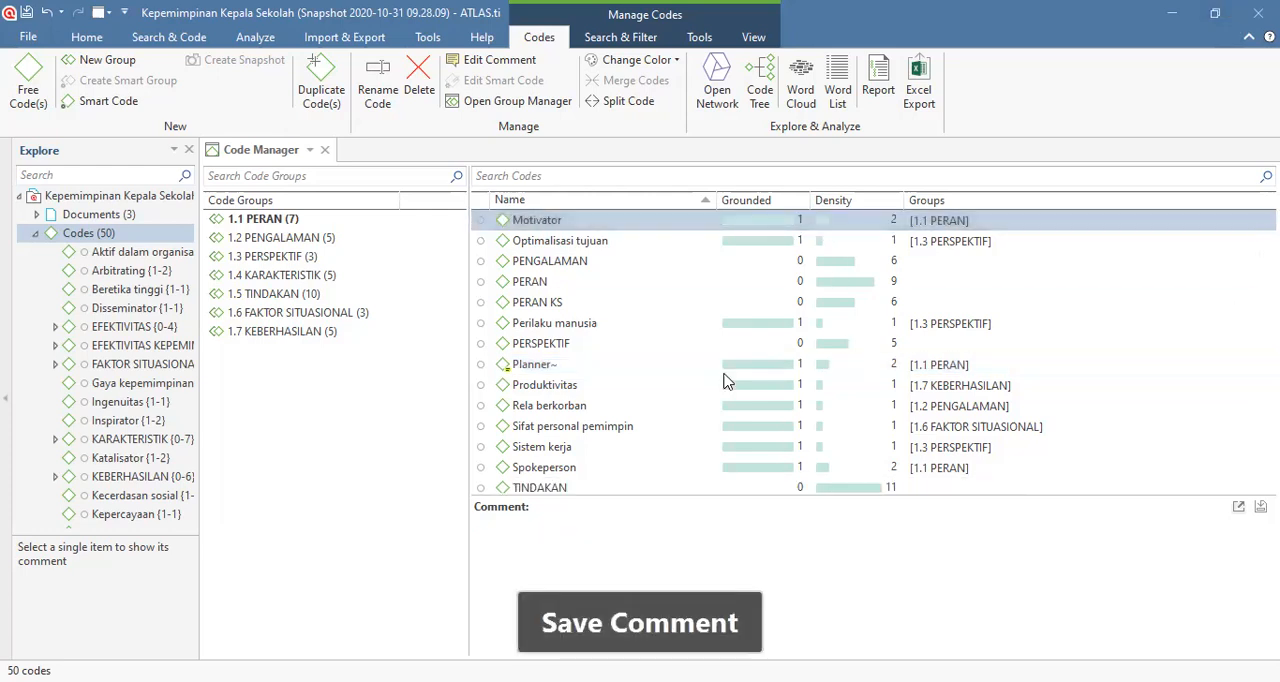
Step: View the quotation of the code Motivator, close it, and look through the full code list
double_click(881, 223)
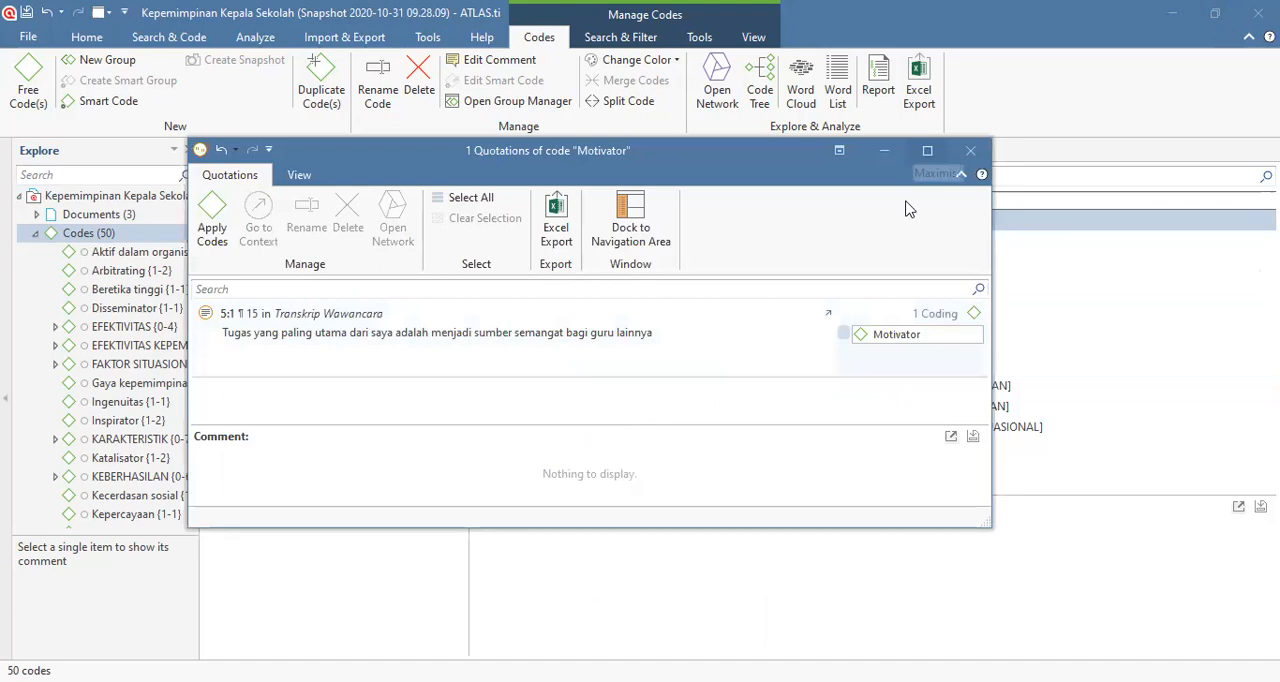
key("Escape")
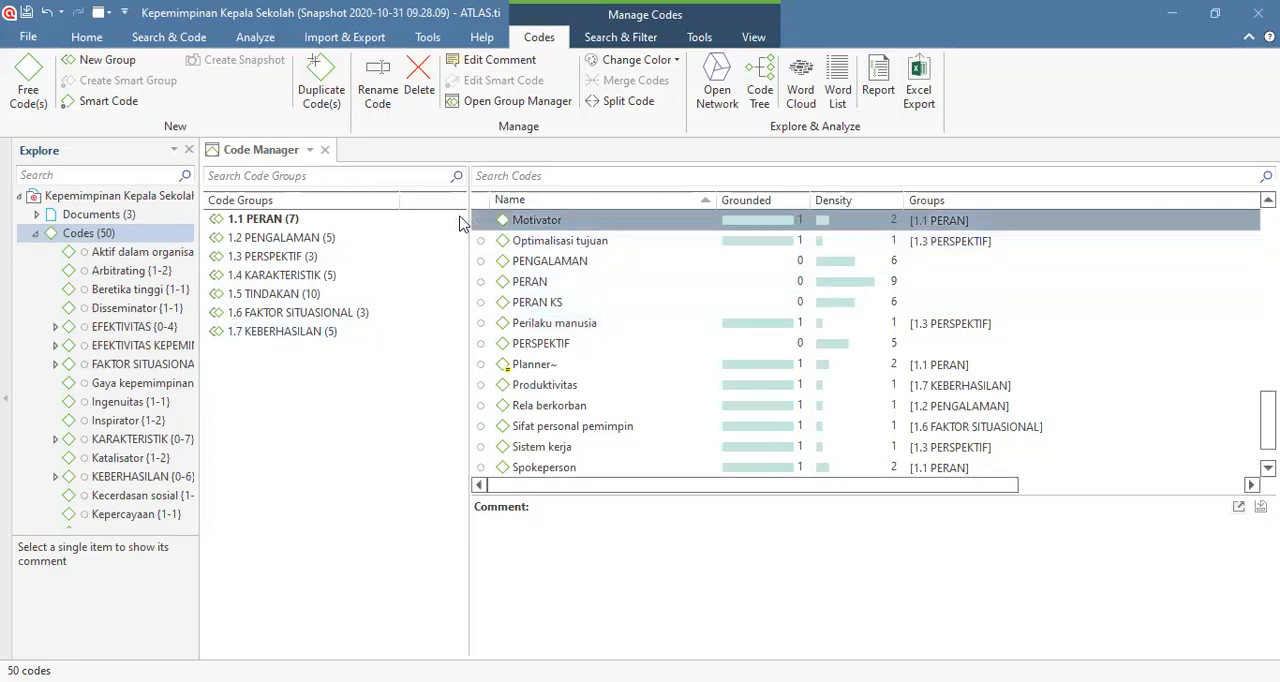
scroll(615, 272, "up", 3)
scroll(615, 278, "up", 8)
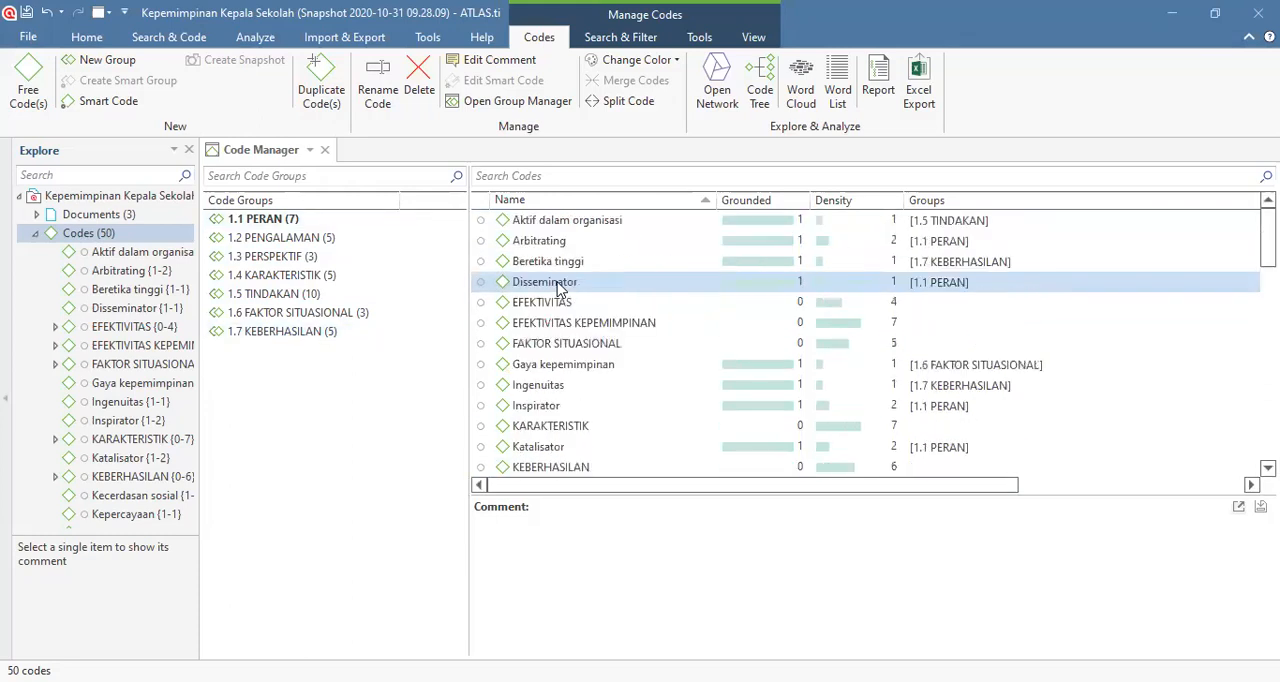
scroll(560, 262, "down", 12)
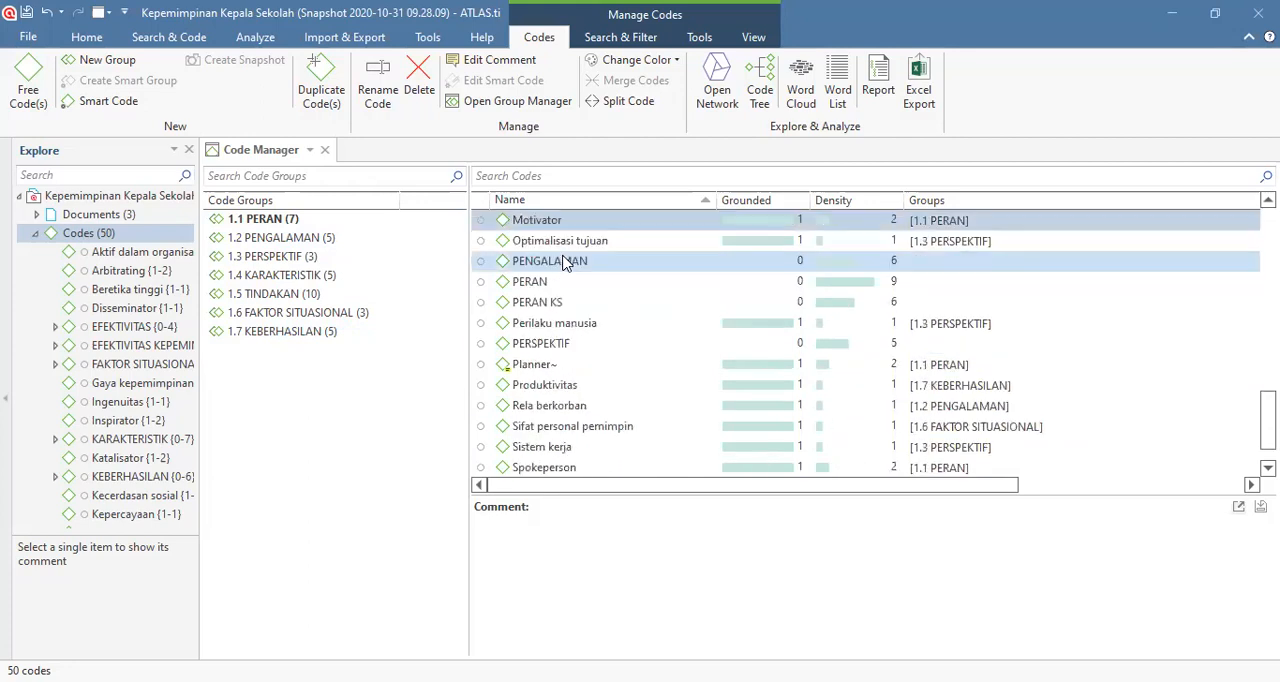
scroll(563, 310, "up", 12)
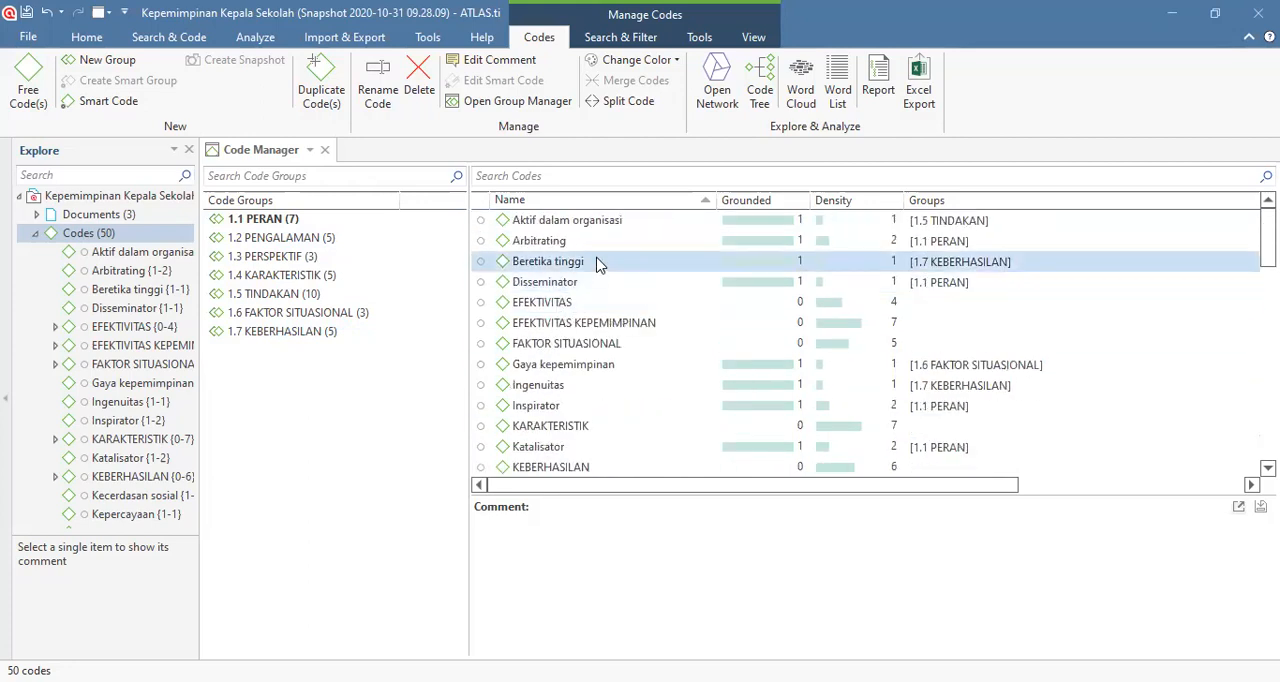
scroll(562, 278, "down", 3)
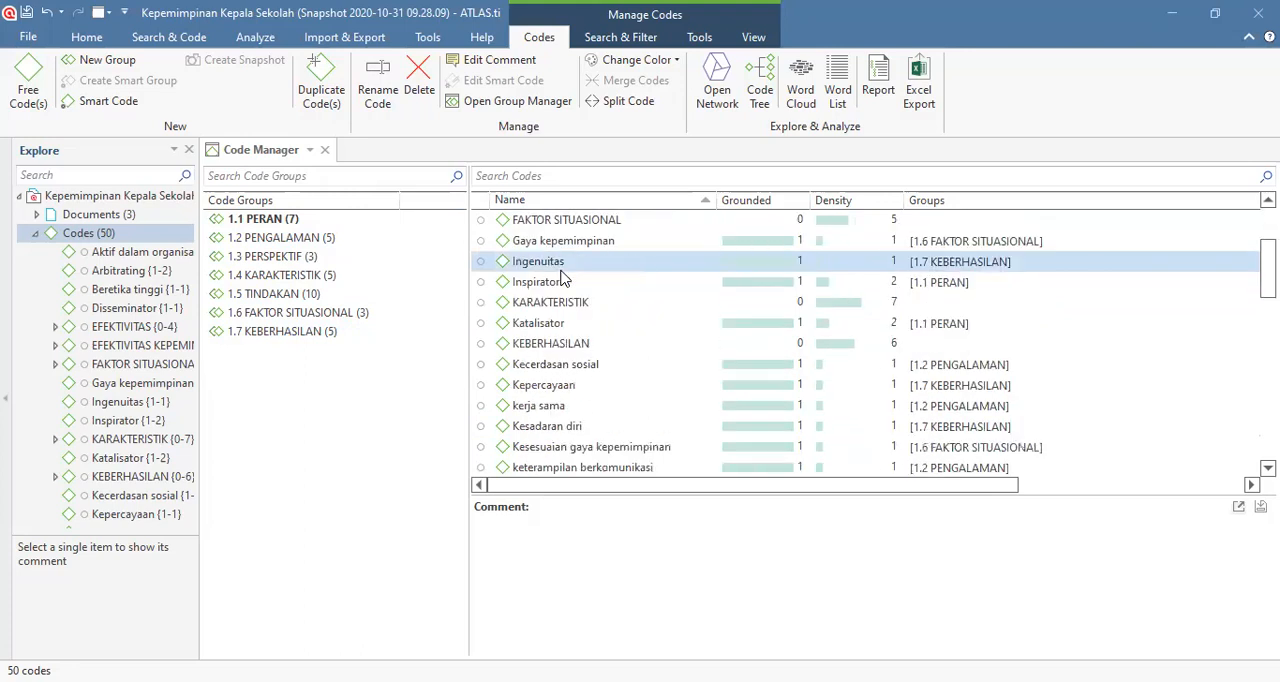
scroll(562, 280, "down", 7)
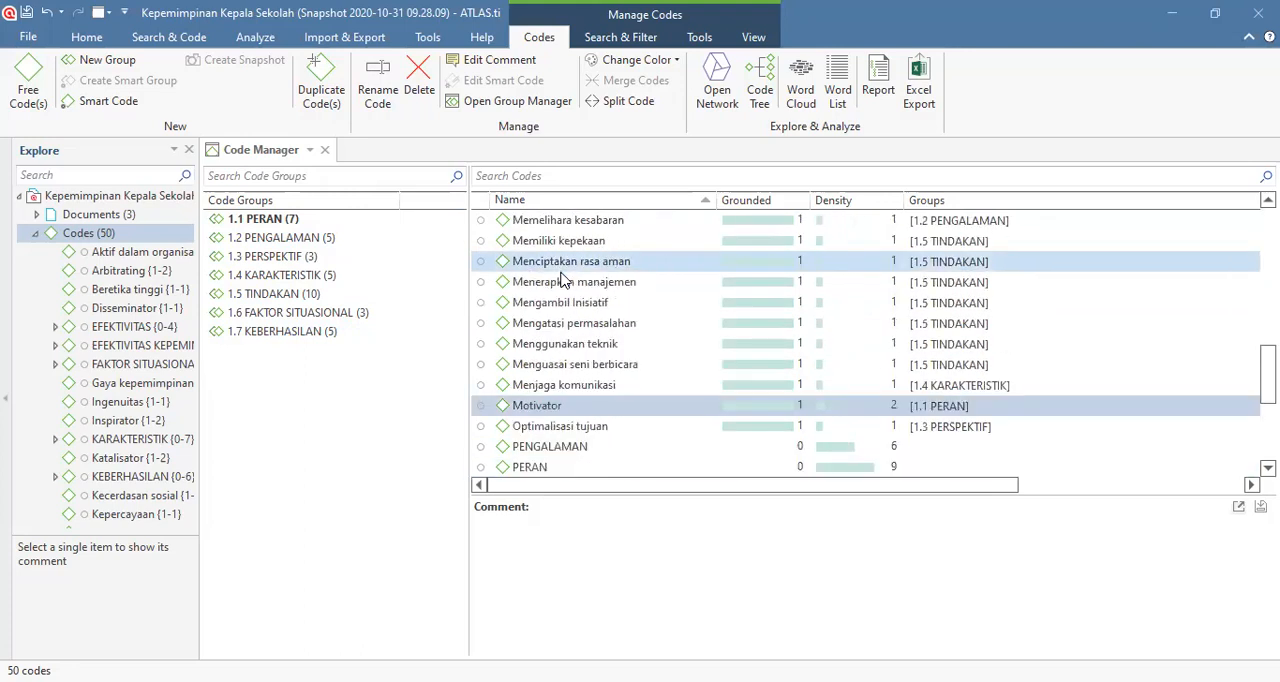
scroll(562, 300, "down", 3)
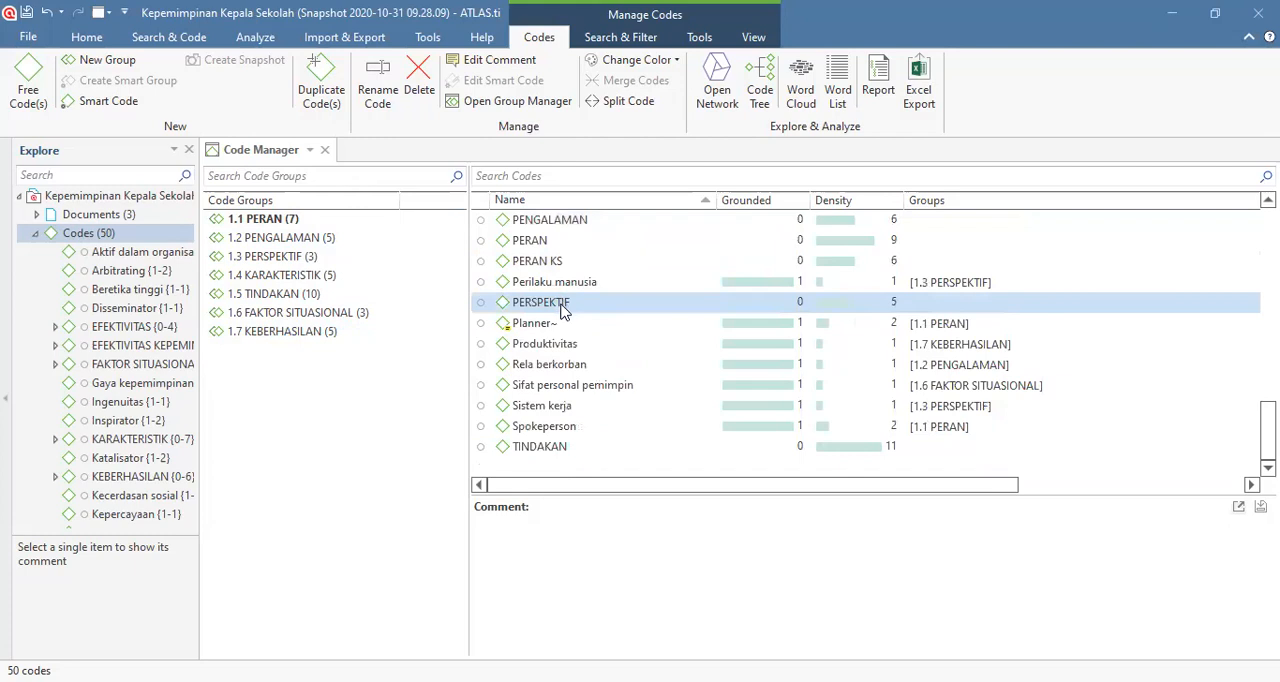
Step: View the codes in the groups 1.5 TINDAKAN and 1.3 PERSPEKTIF, and return to the full code list
scroll(566, 352, "up", 13)
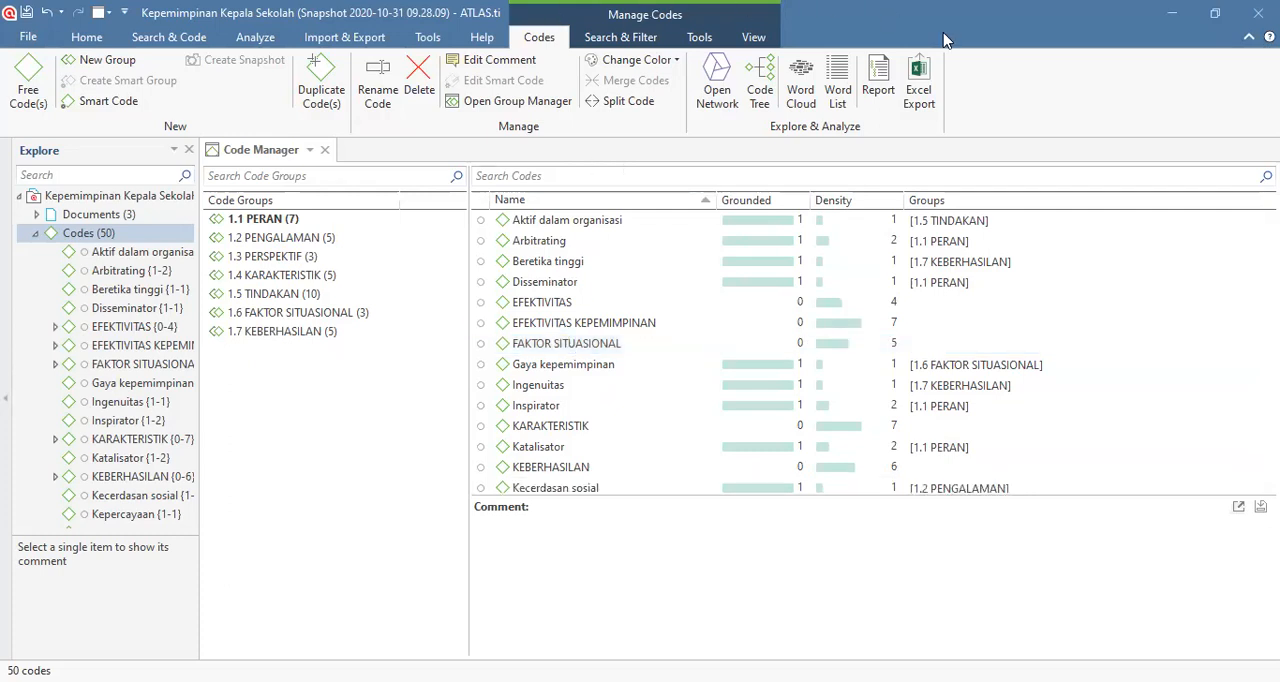
left_click(743, 268)
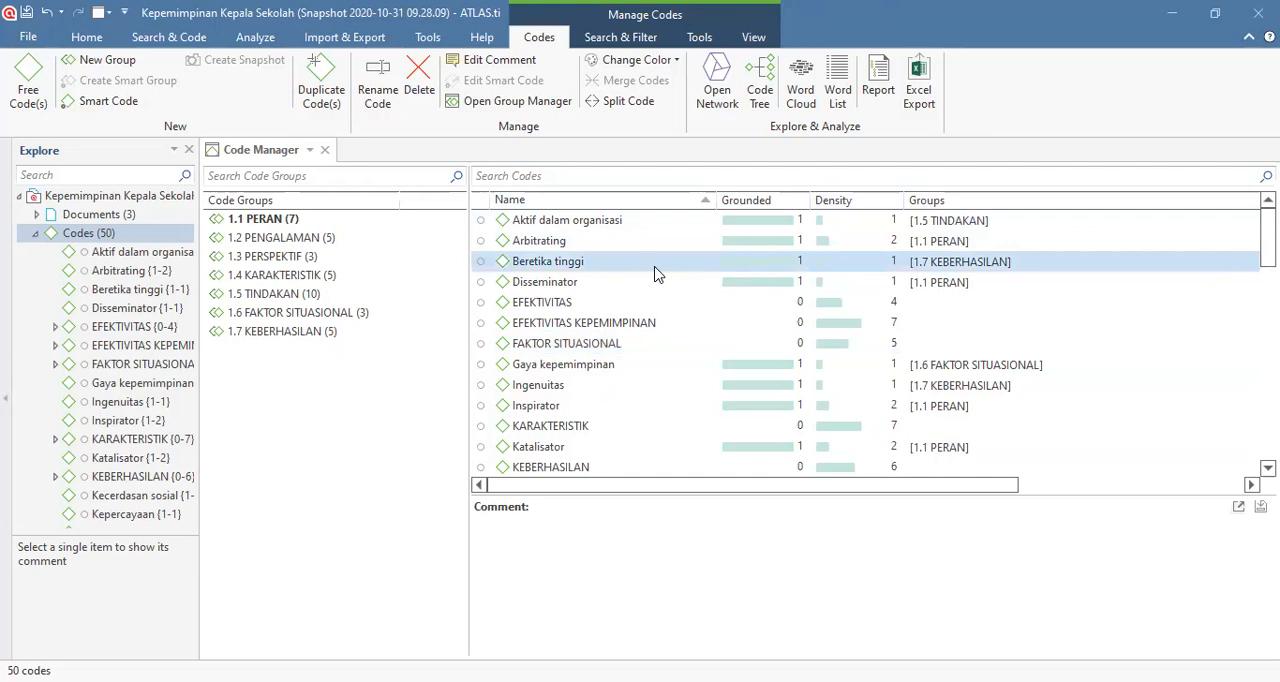
left_click(222, 298)
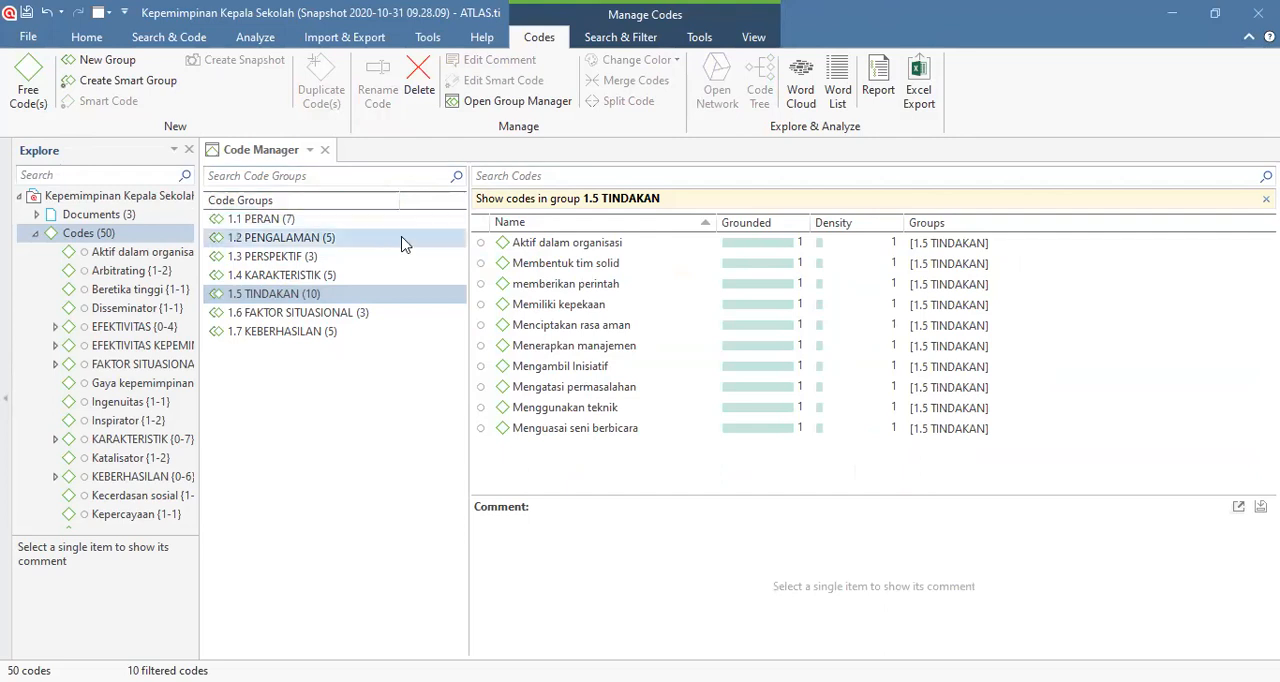
left_click(286, 403)
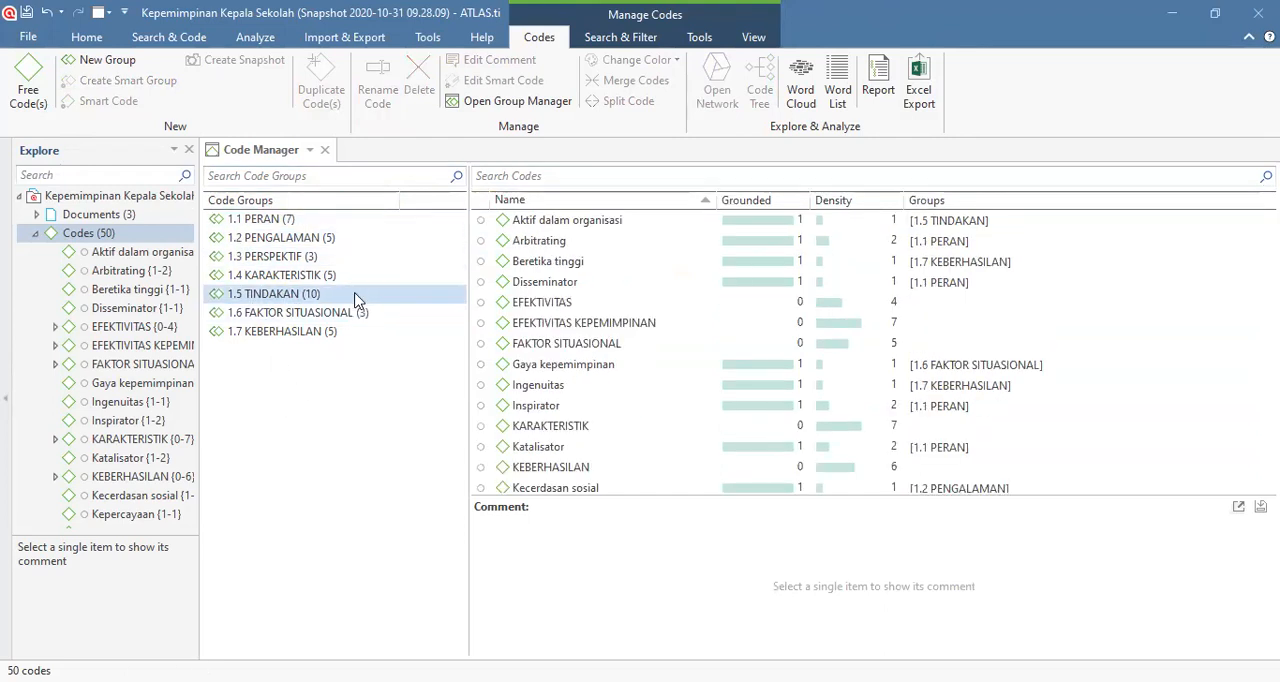
left_click(657, 302)
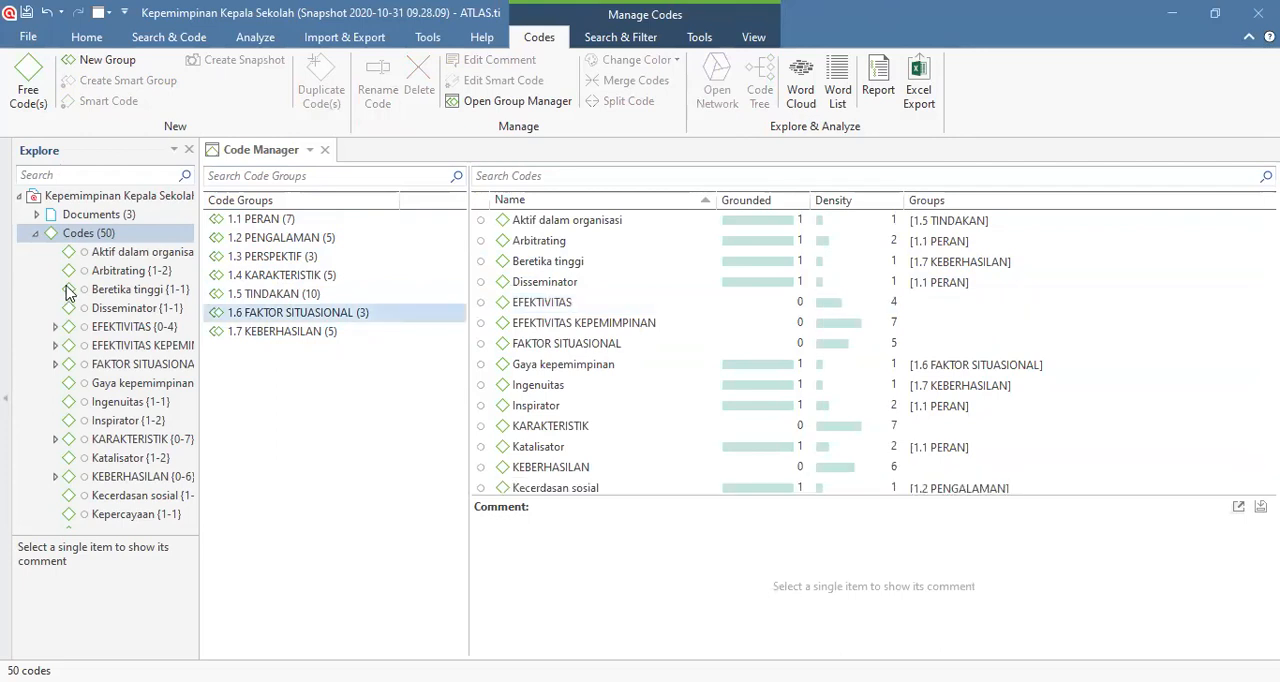
left_click(270, 258)
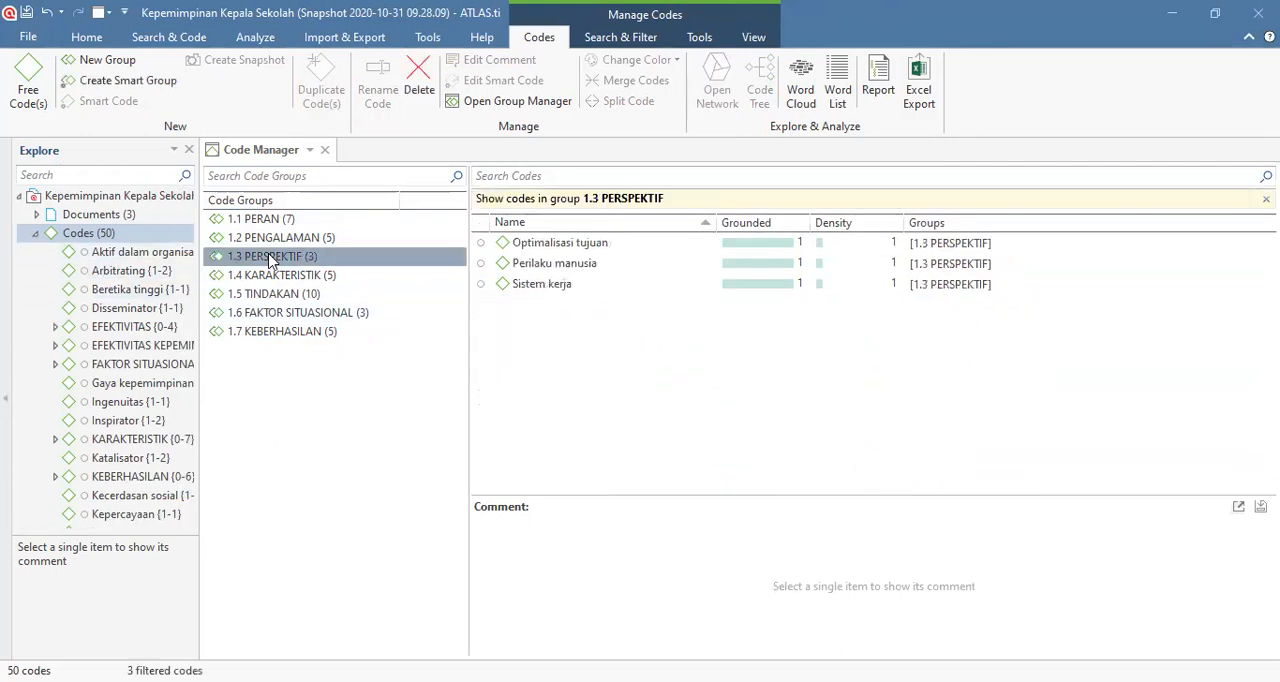
left_click(294, 409)
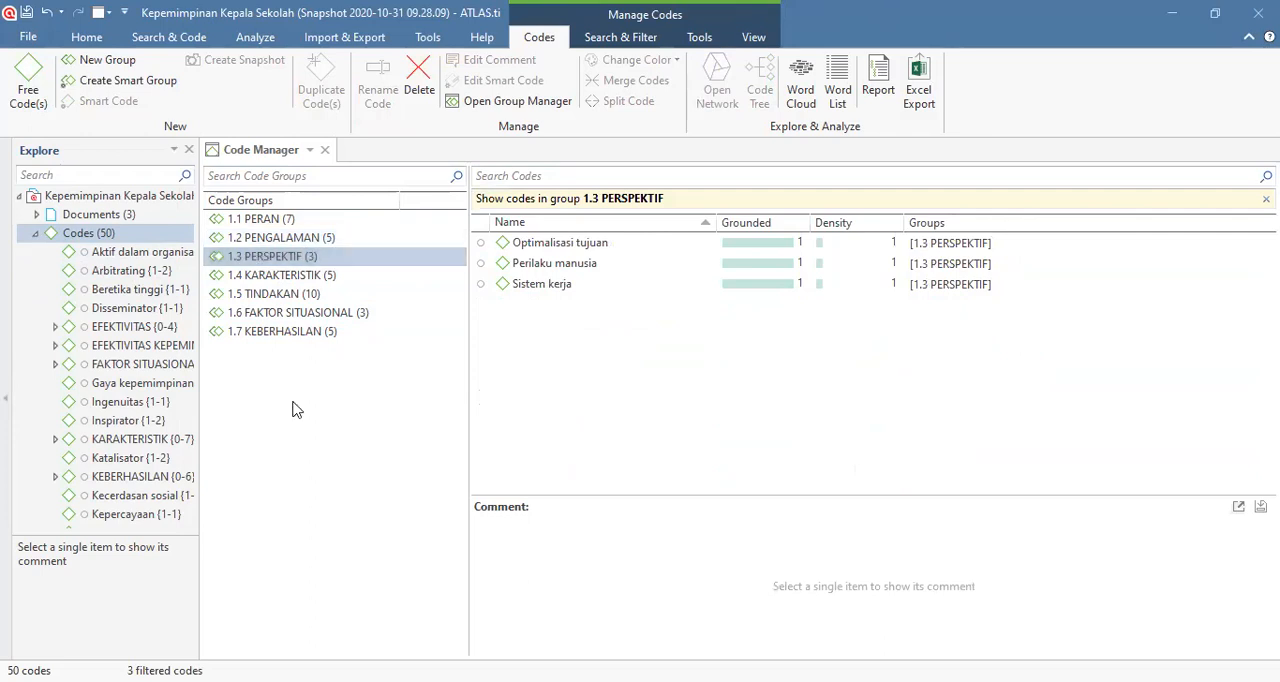
left_click(575, 323)
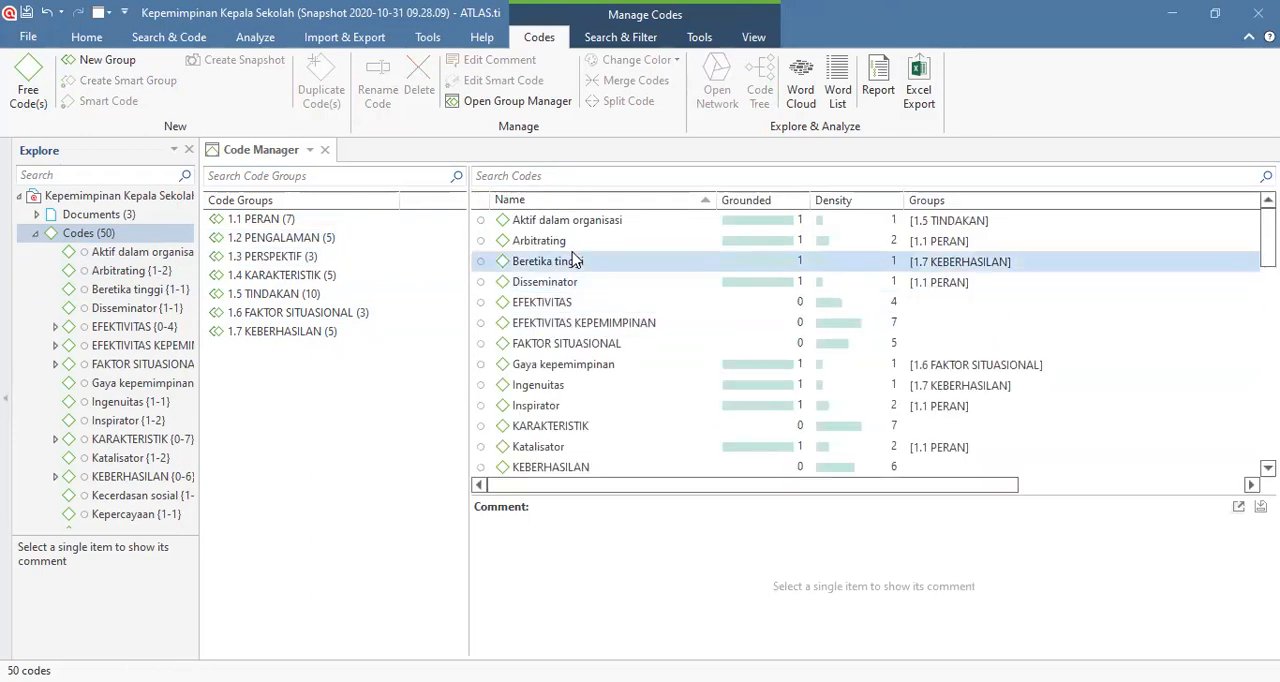
Step: Select the codes Disseminator, Inspirator, Katalisator, Motivator and Spokeperson of group 1.1 PERAN together in the full code list
left_click(555, 224)
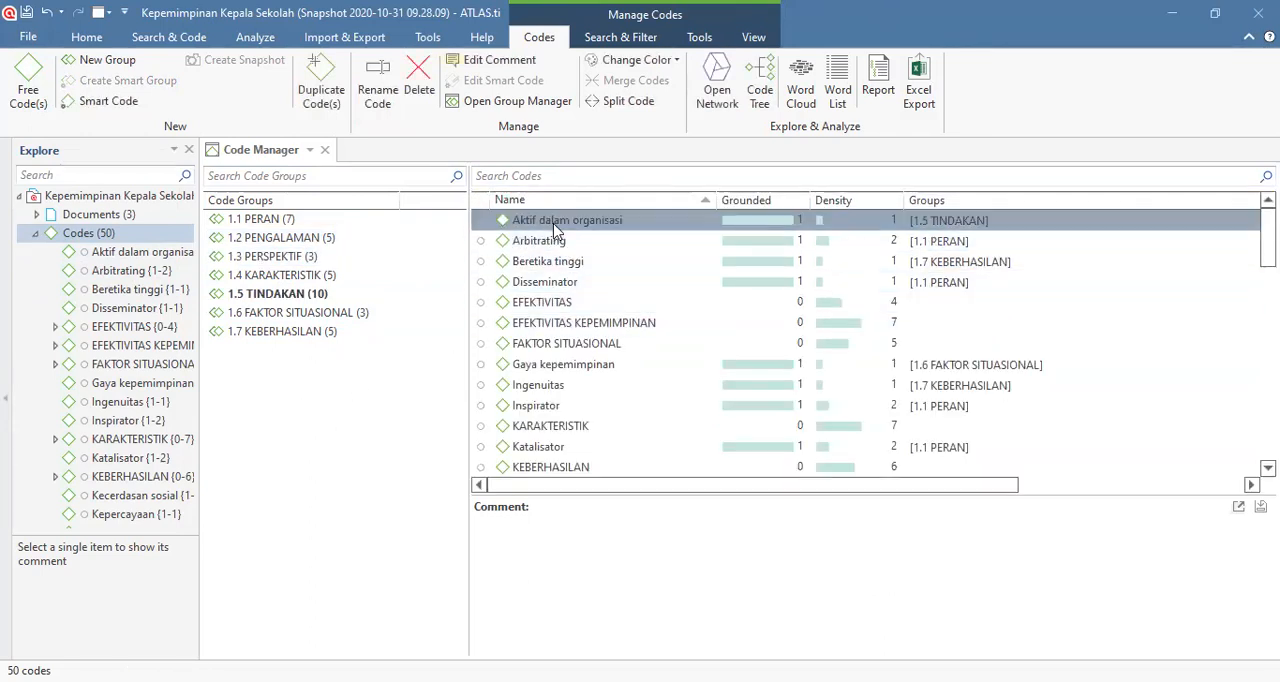
left_click(558, 283)
left_click(560, 405, "ctrl")
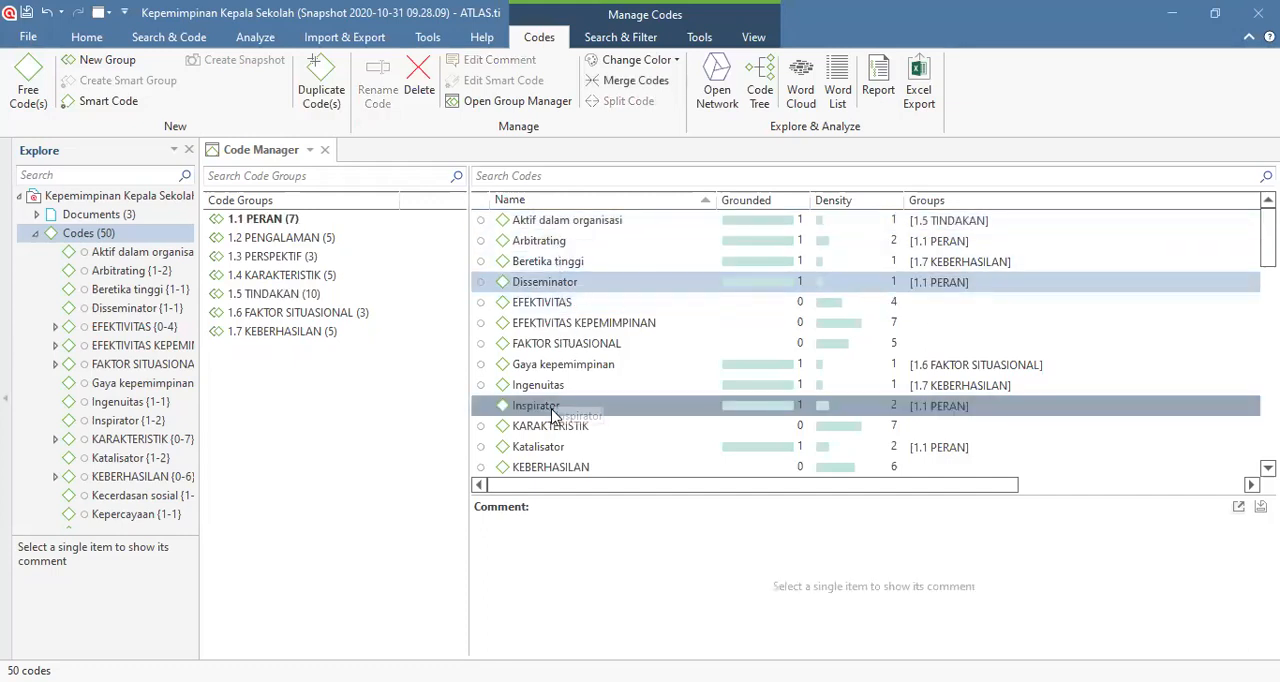
left_click(558, 447, "ctrl")
scroll(598, 367, "down", 3)
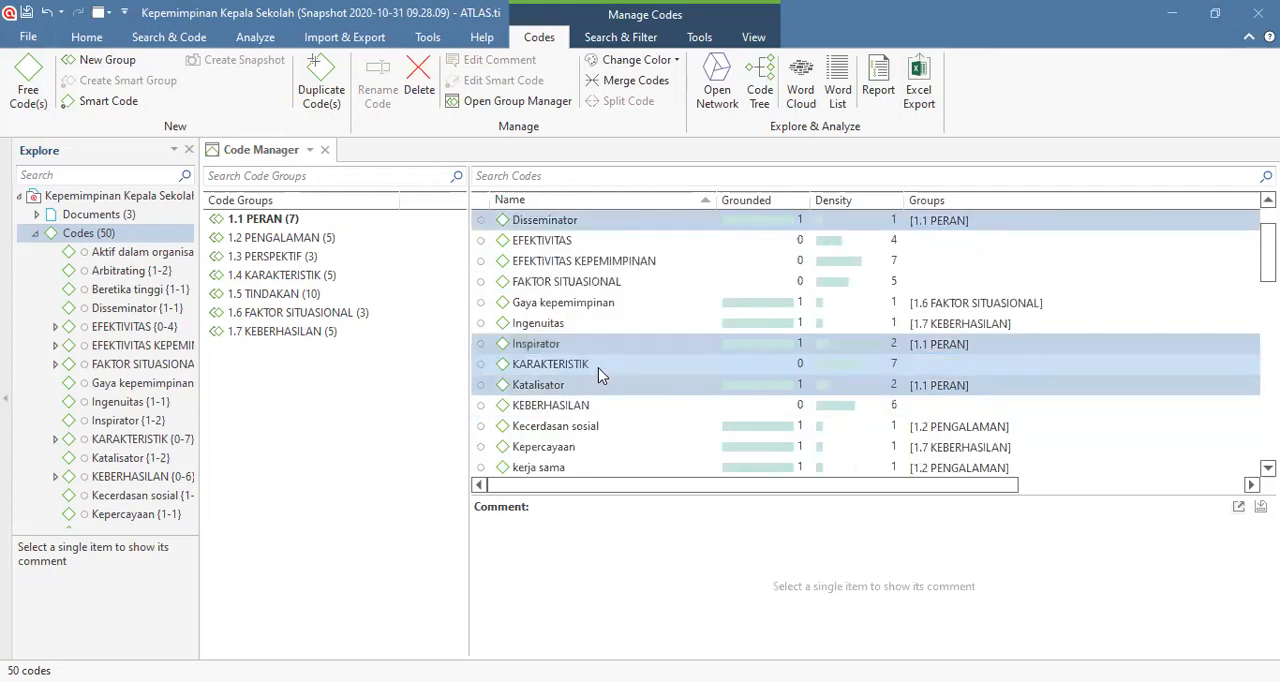
scroll(600, 370, "down", 7)
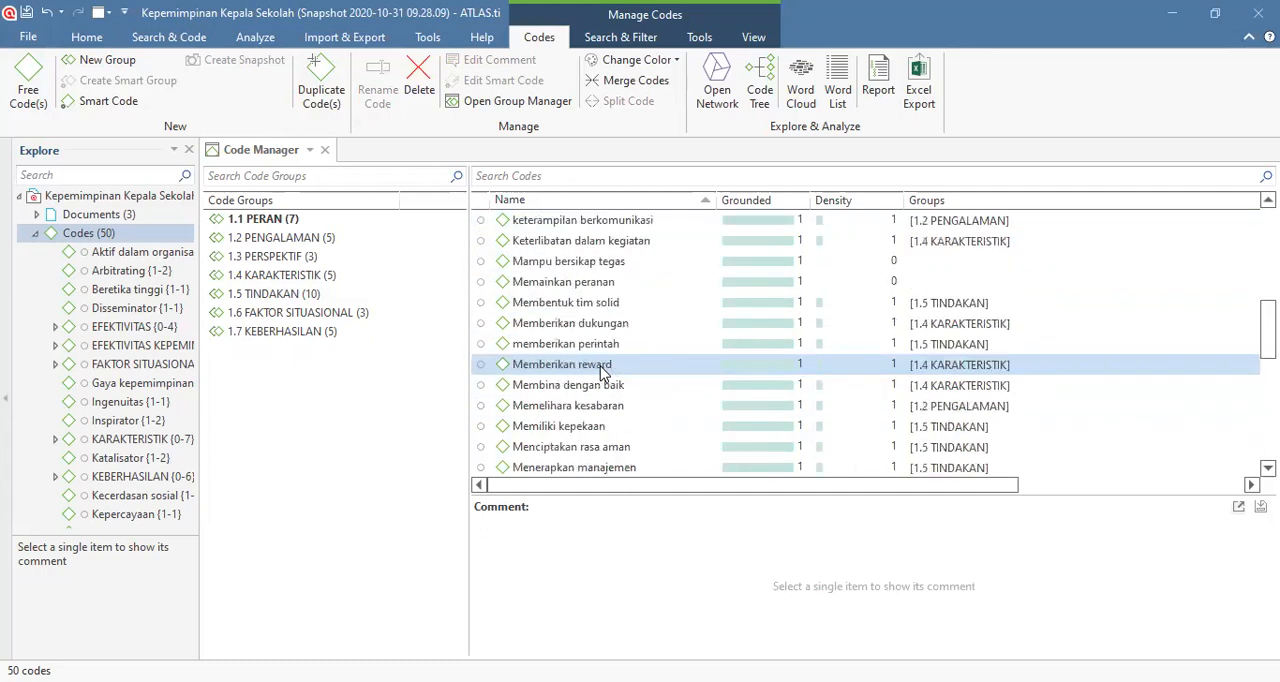
scroll(598, 368, "down", 1)
left_click(560, 405, "ctrl")
scroll(560, 405, "down", 1)
scroll(562, 404, "down", 1)
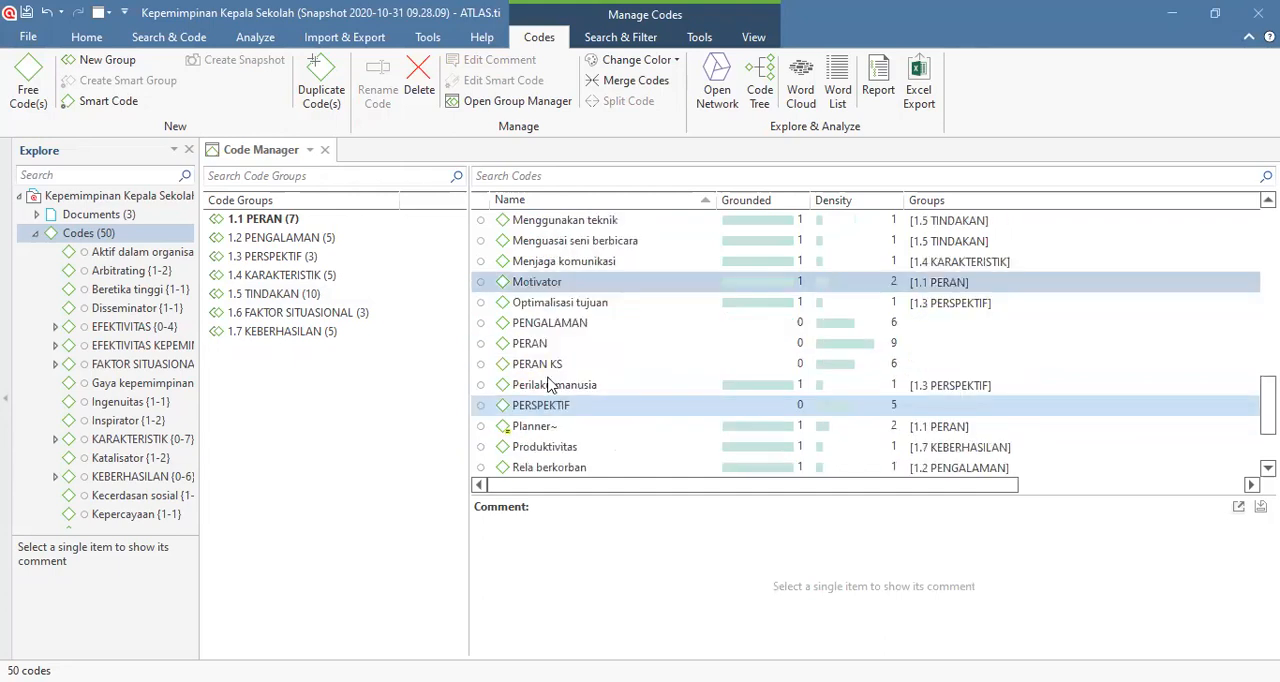
scroll(565, 348, "down", 1)
scroll(563, 351, "down", 1)
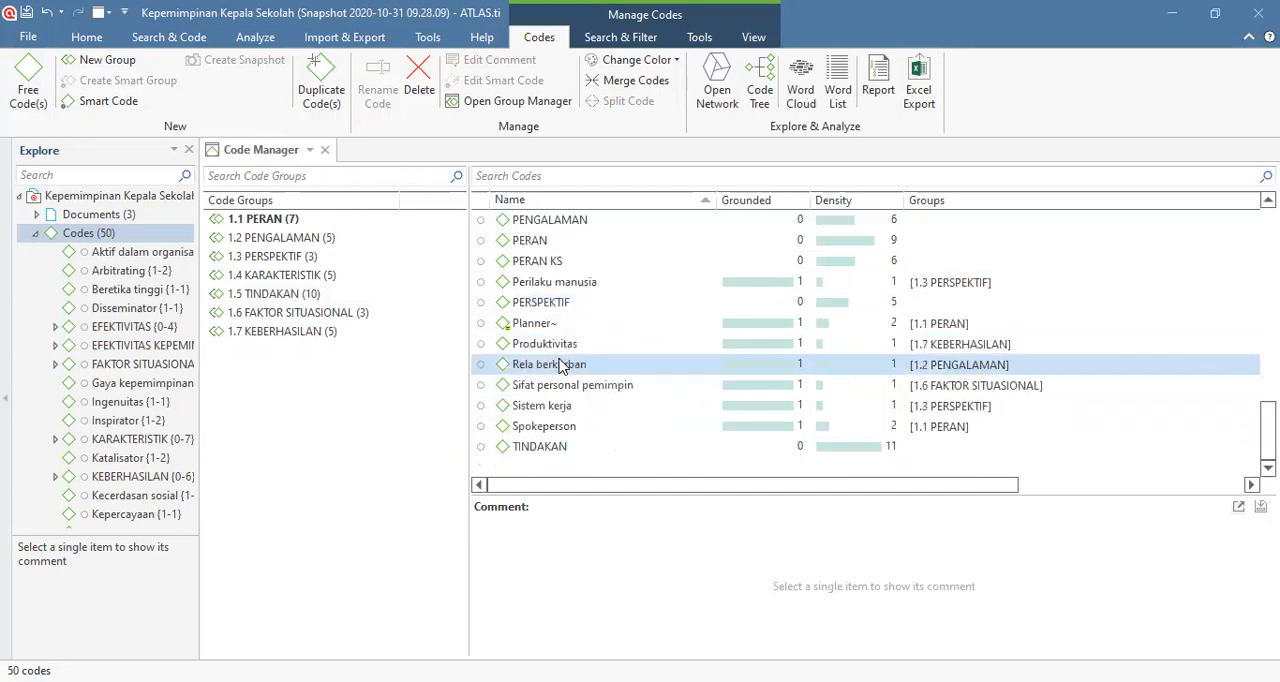
left_click(560, 428, "ctrl")
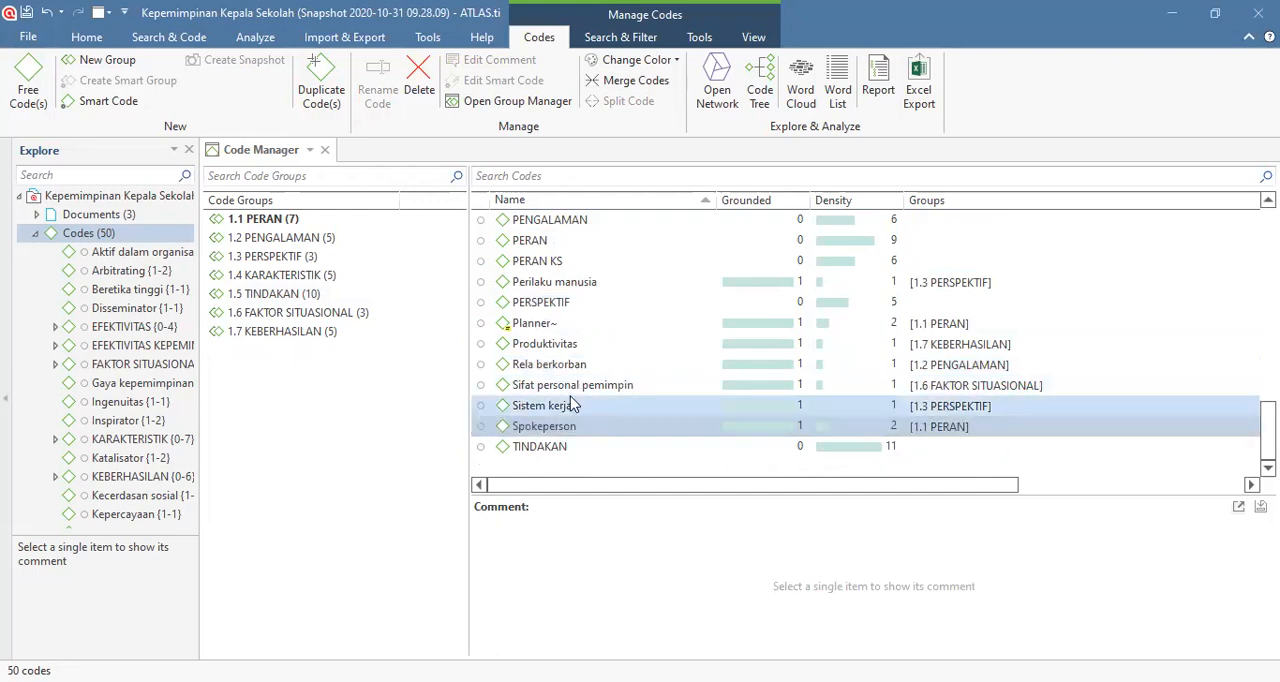
Step: Check the multiple selection of 1.1 PERAN codes throughout the list and change the color of the selected codes to orange
scroll(571, 404, "up", 8)
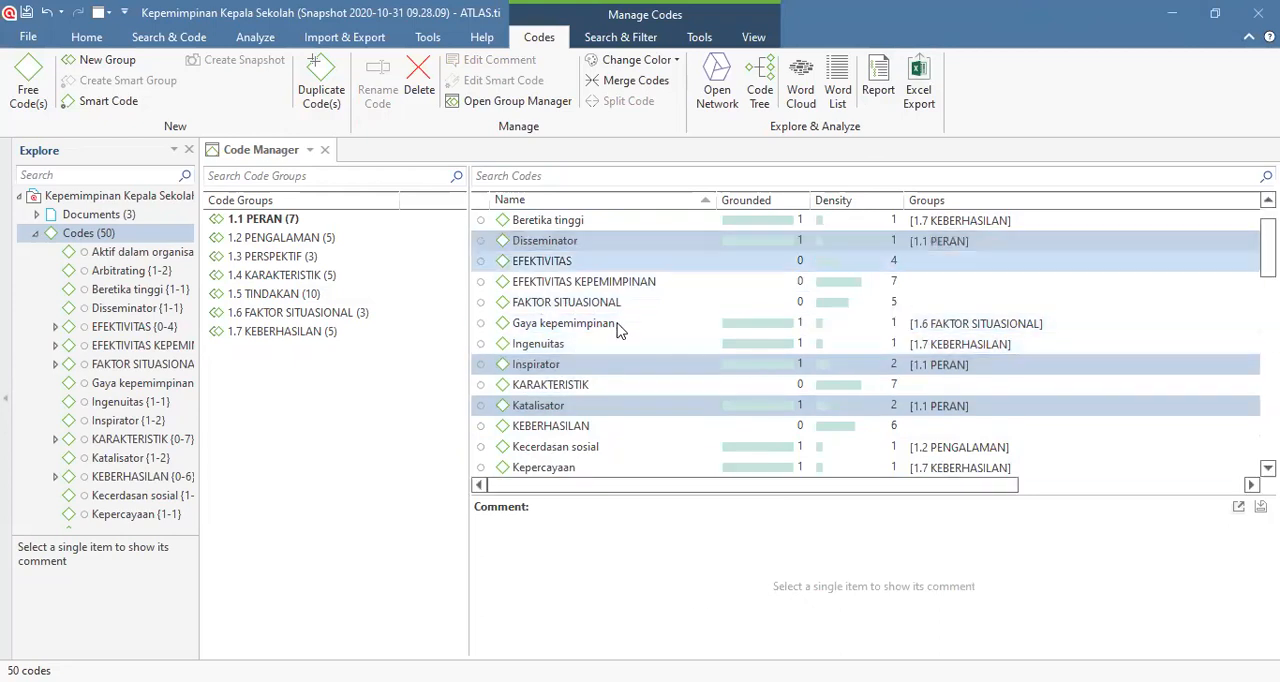
left_click(680, 343, "ctrl")
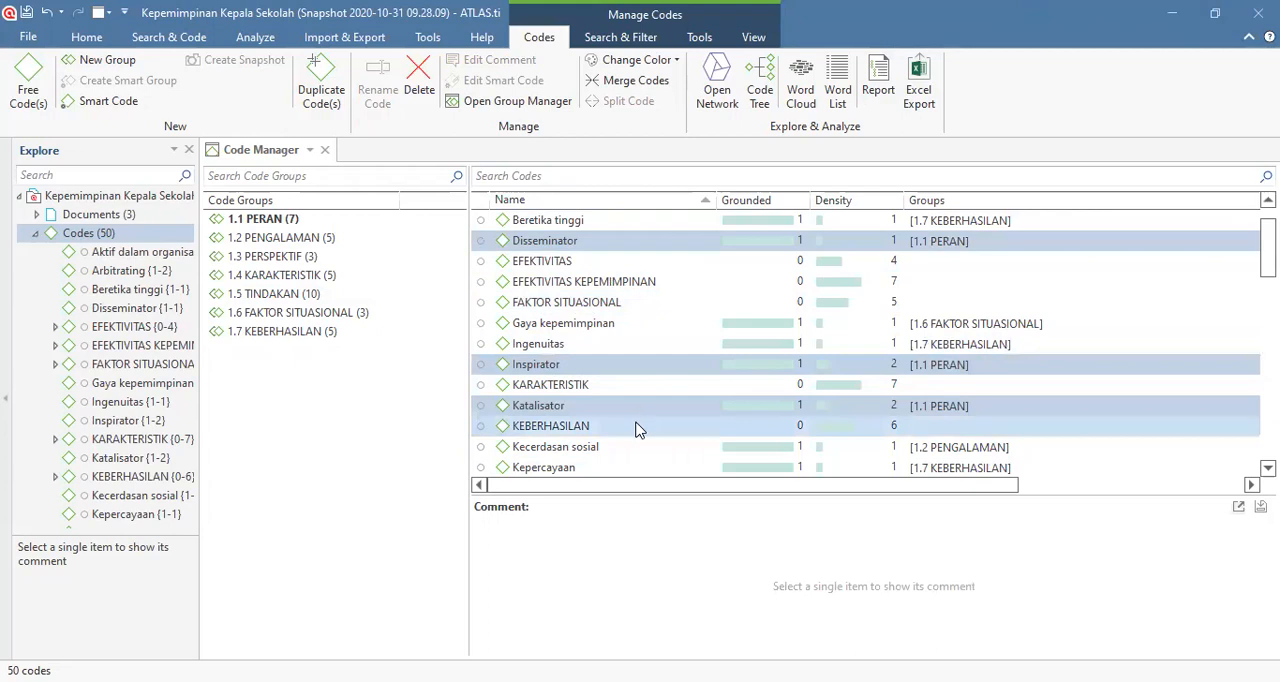
scroll(638, 428, "down", 1)
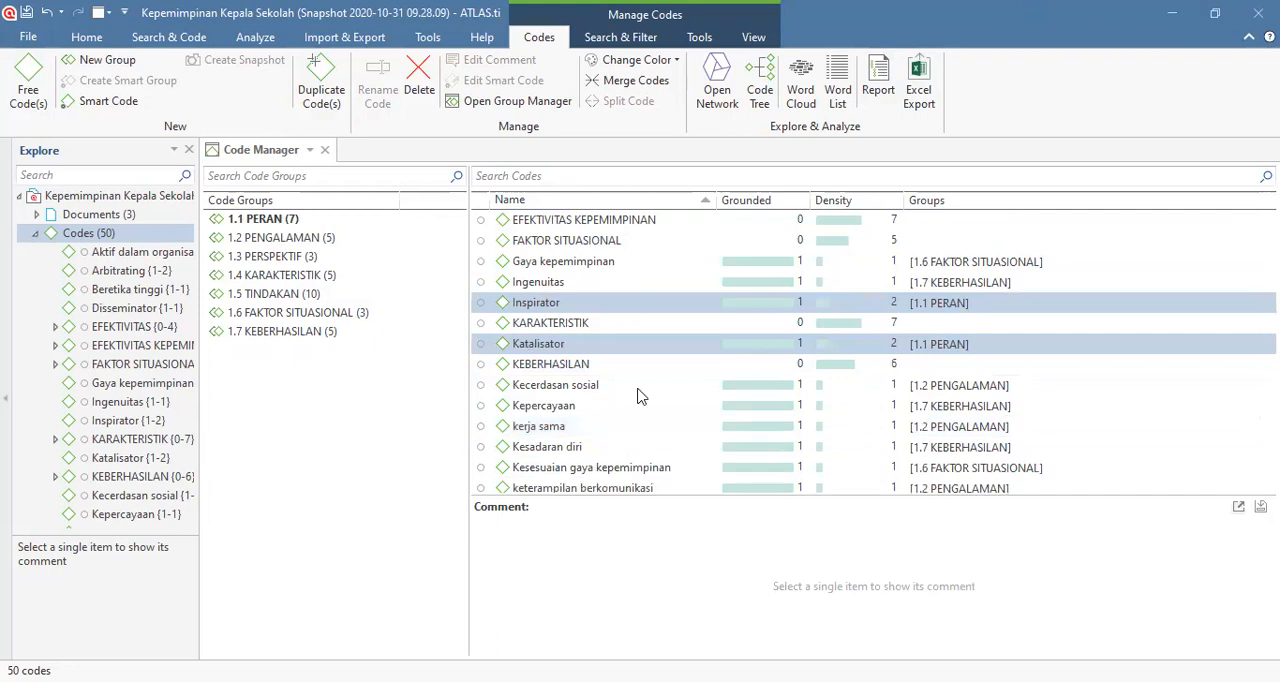
scroll(638, 396, "down", 3)
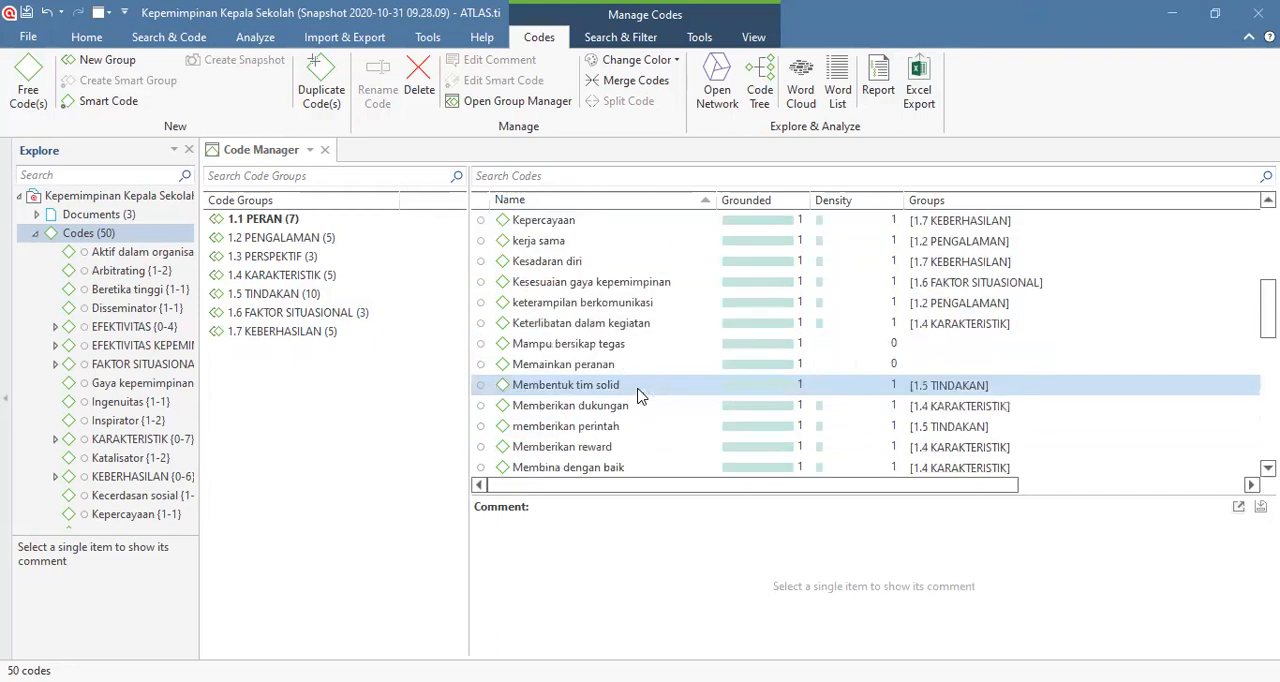
scroll(638, 396, "down", 2)
scroll(638, 396, "down", 2)
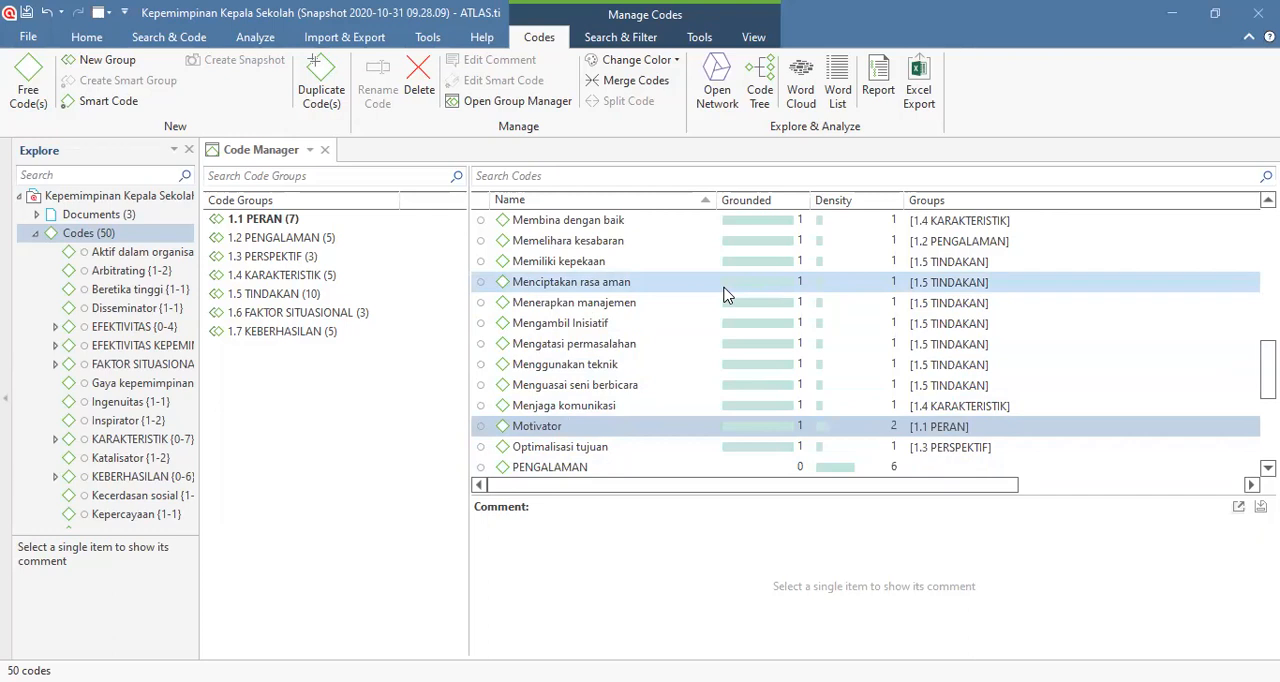
scroll(534, 408, "down", 4)
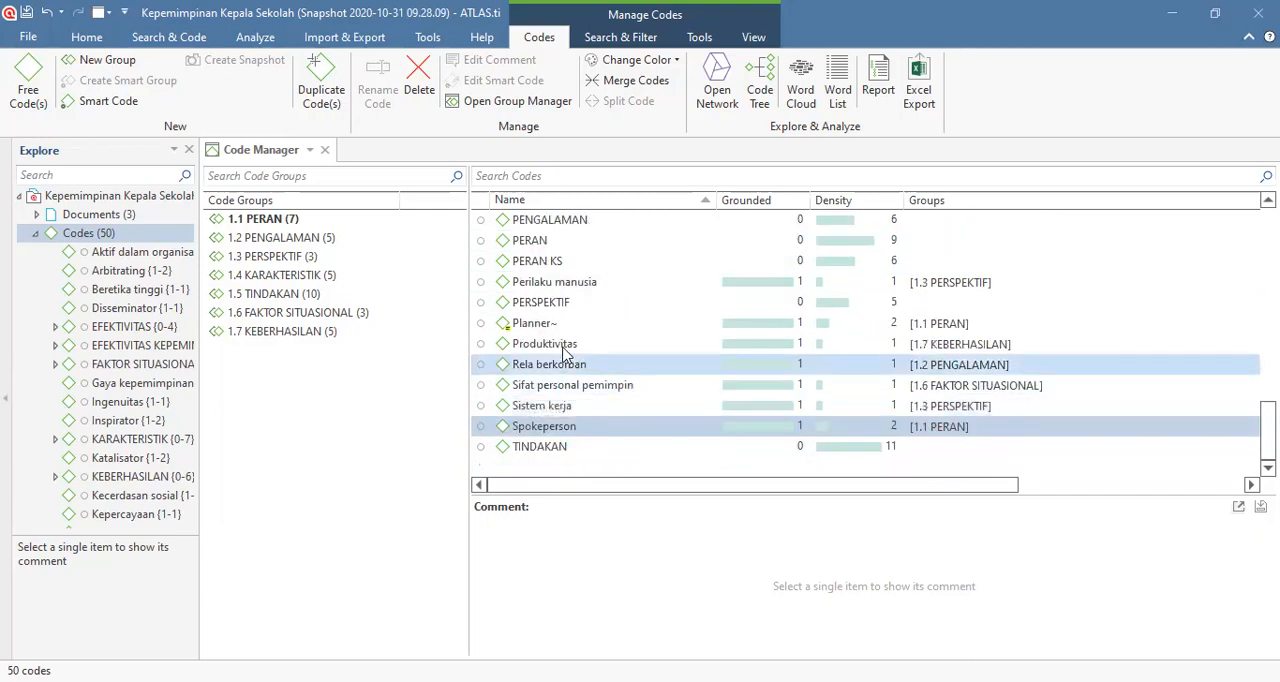
scroll(565, 352, "up", 8)
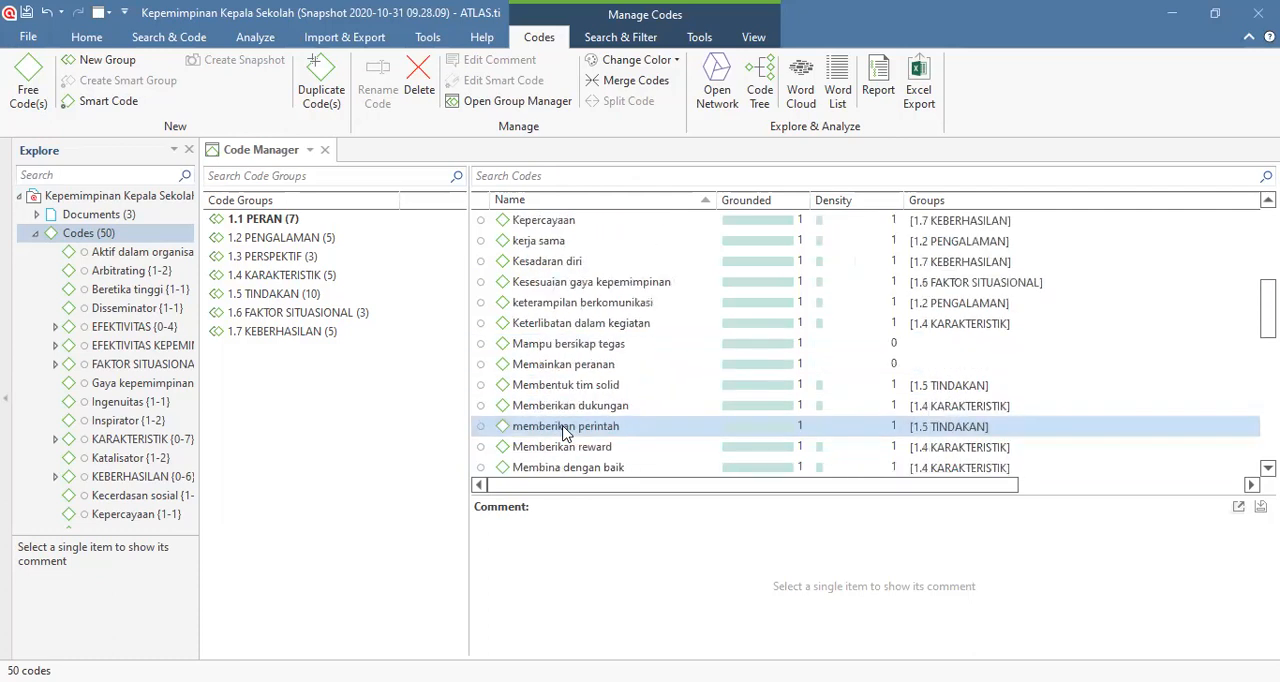
scroll(563, 432, "up", 5)
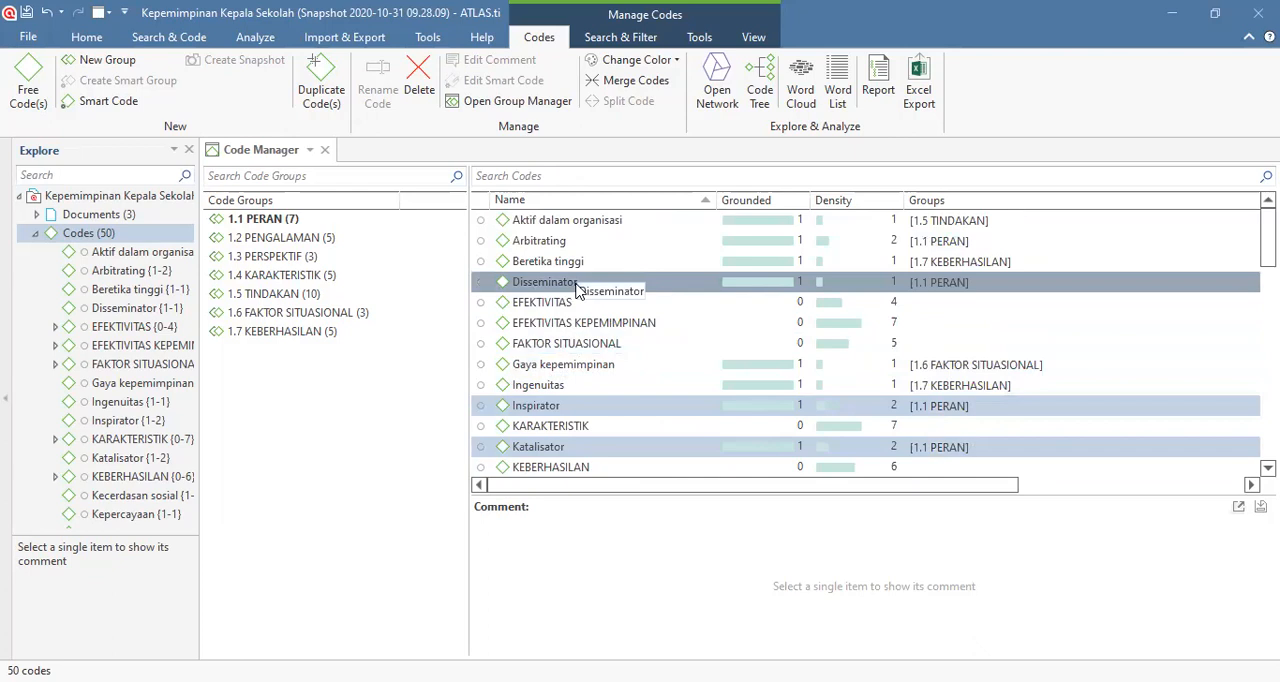
left_click(678, 61)
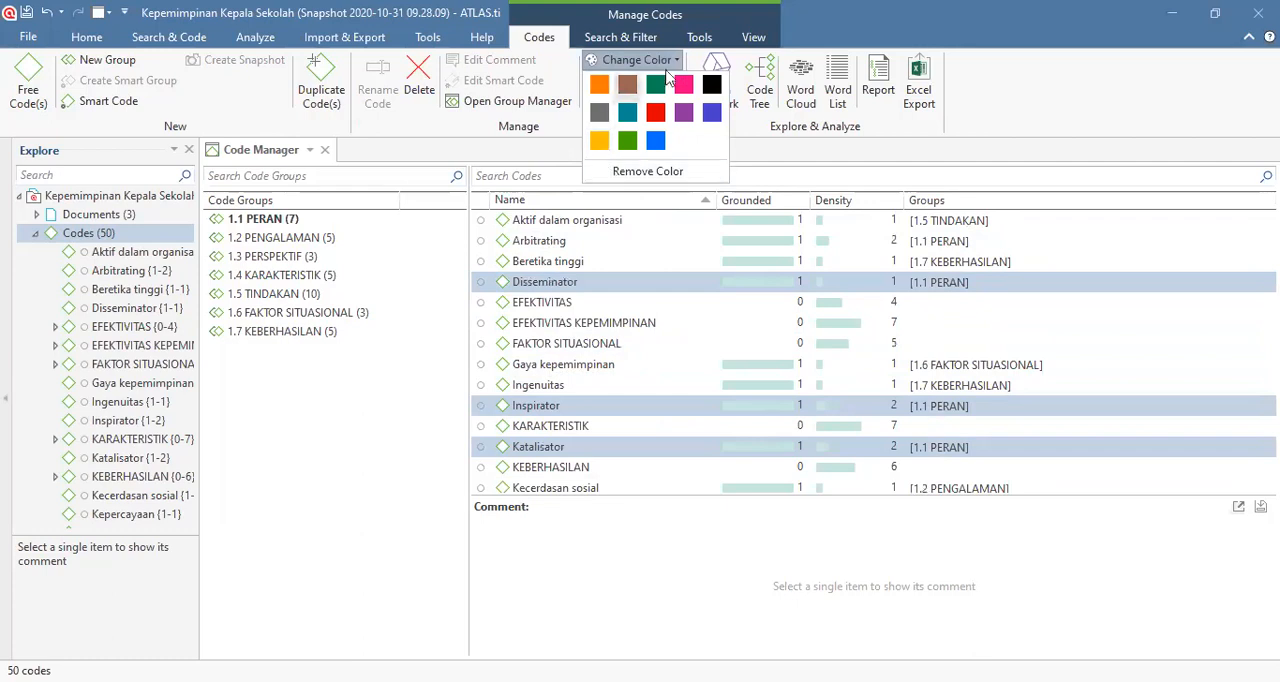
left_click(678, 61)
left_click(640, 60)
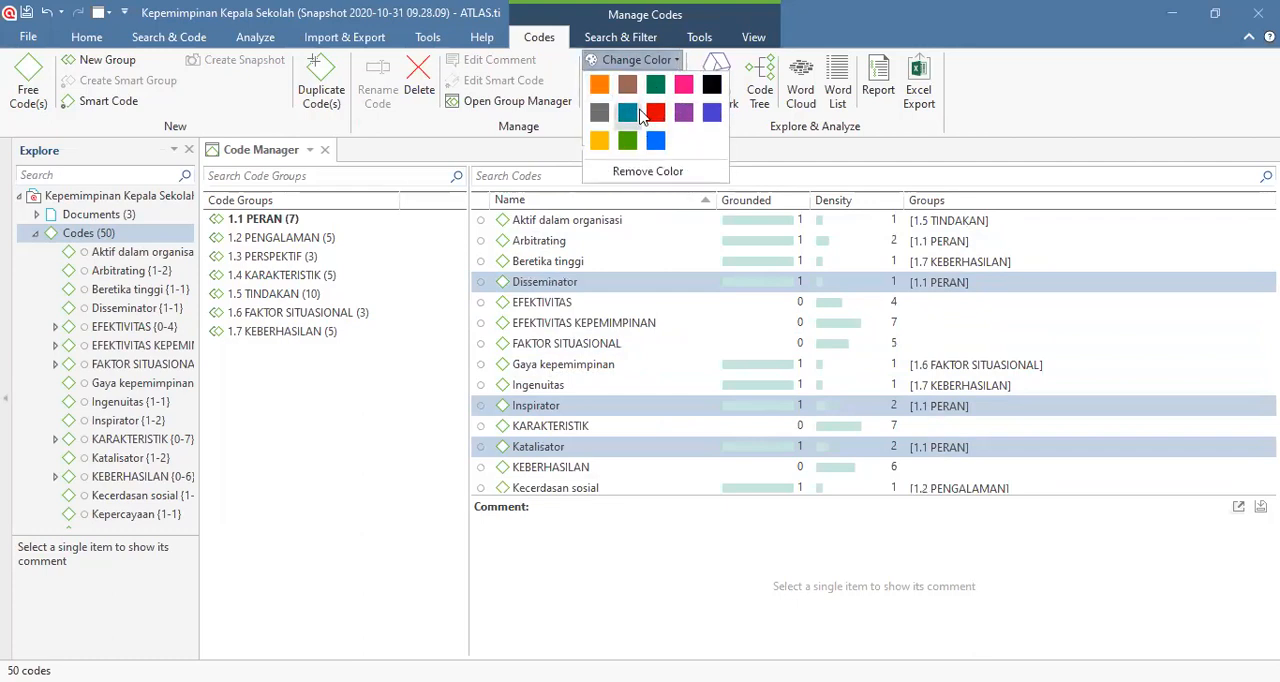
left_click(598, 85)
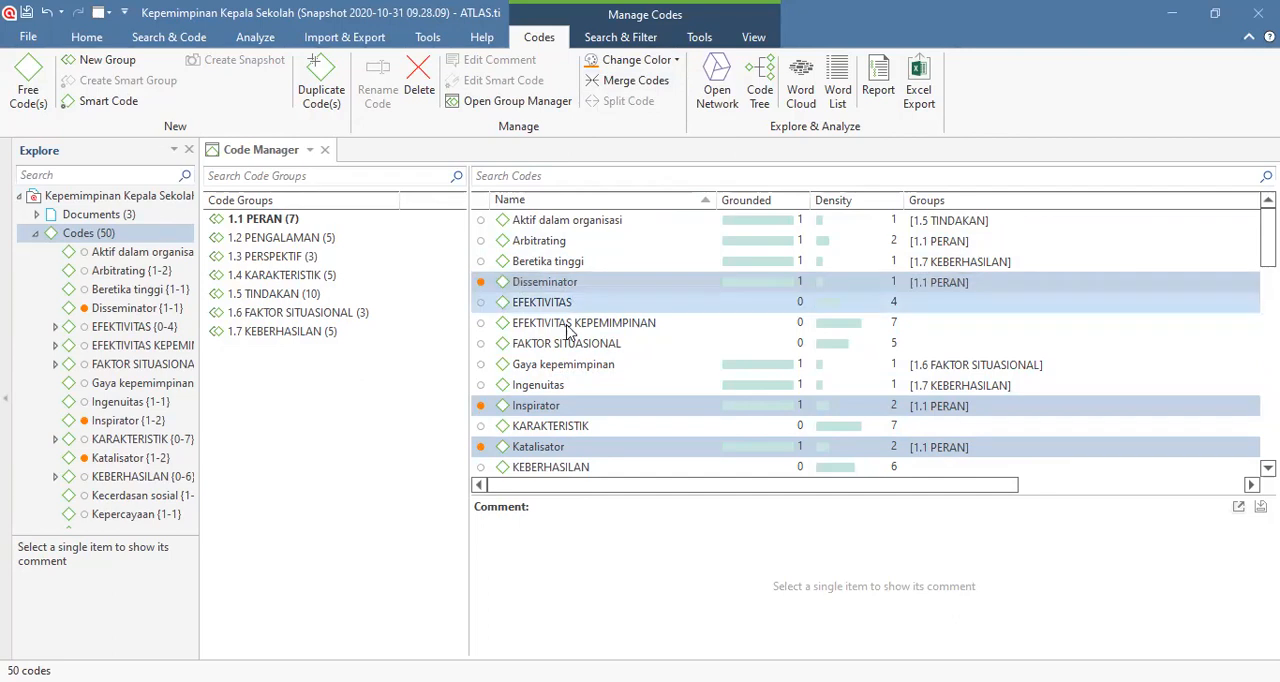
scroll(576, 340, "down", 12)
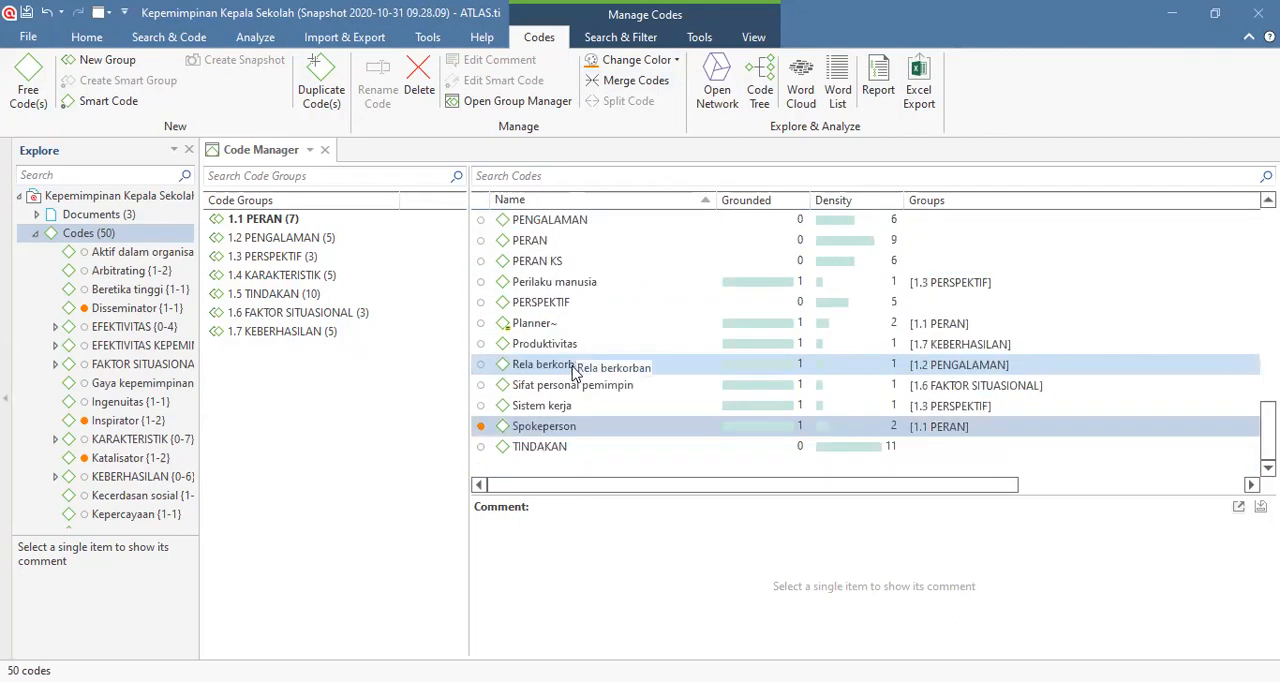
scroll(573, 365, "up", 12)
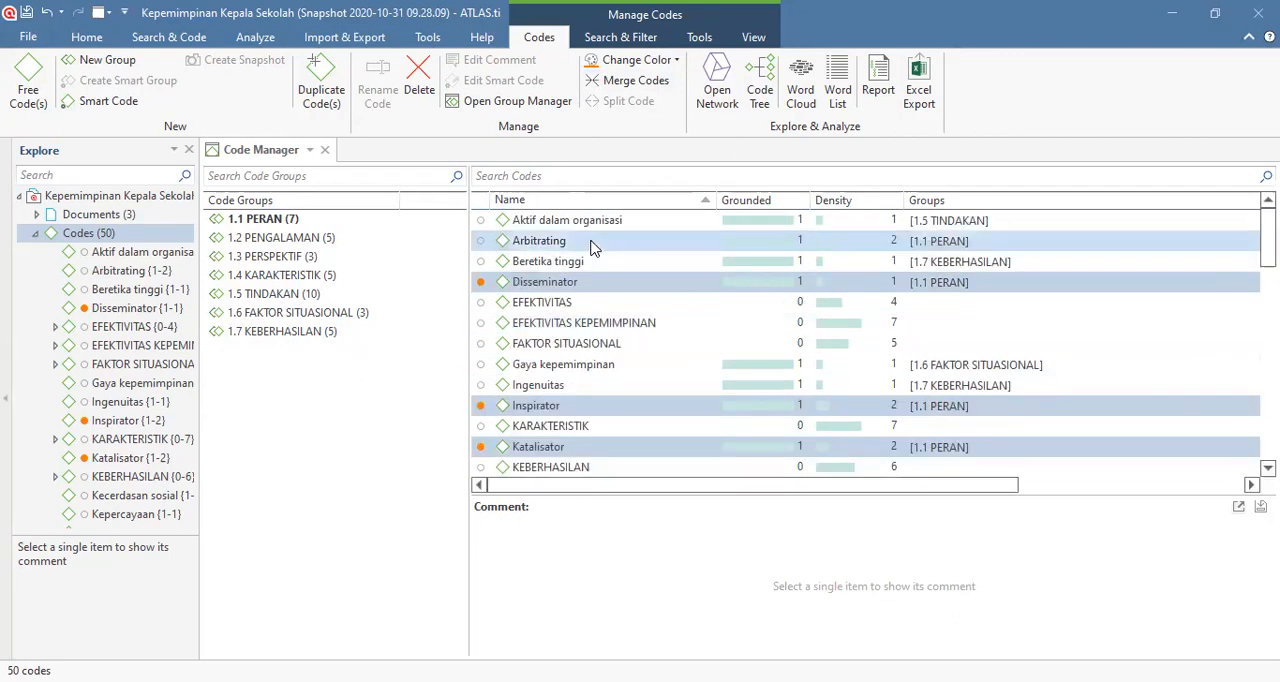
Step: Reselect the orange codes Disseminator, Inspirator, Katalisator, Motivator and Spokeperson together
left_click(612, 324)
left_click(565, 284)
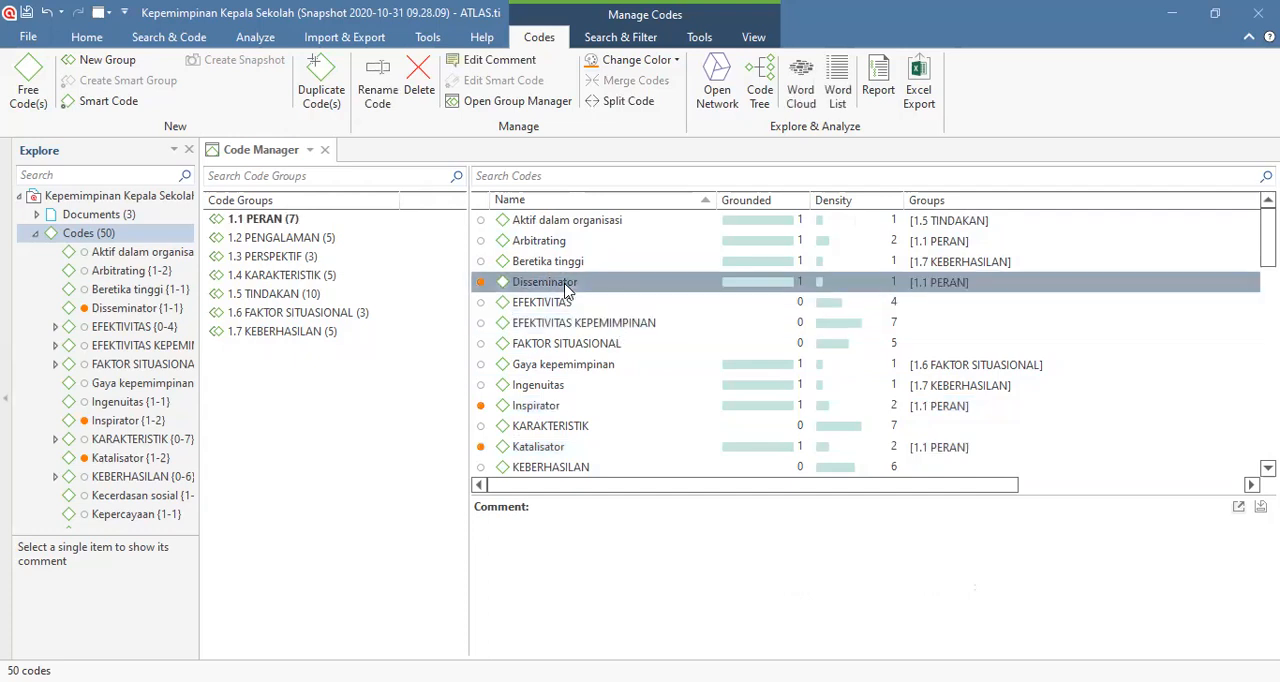
left_click(533, 408, "ctrl")
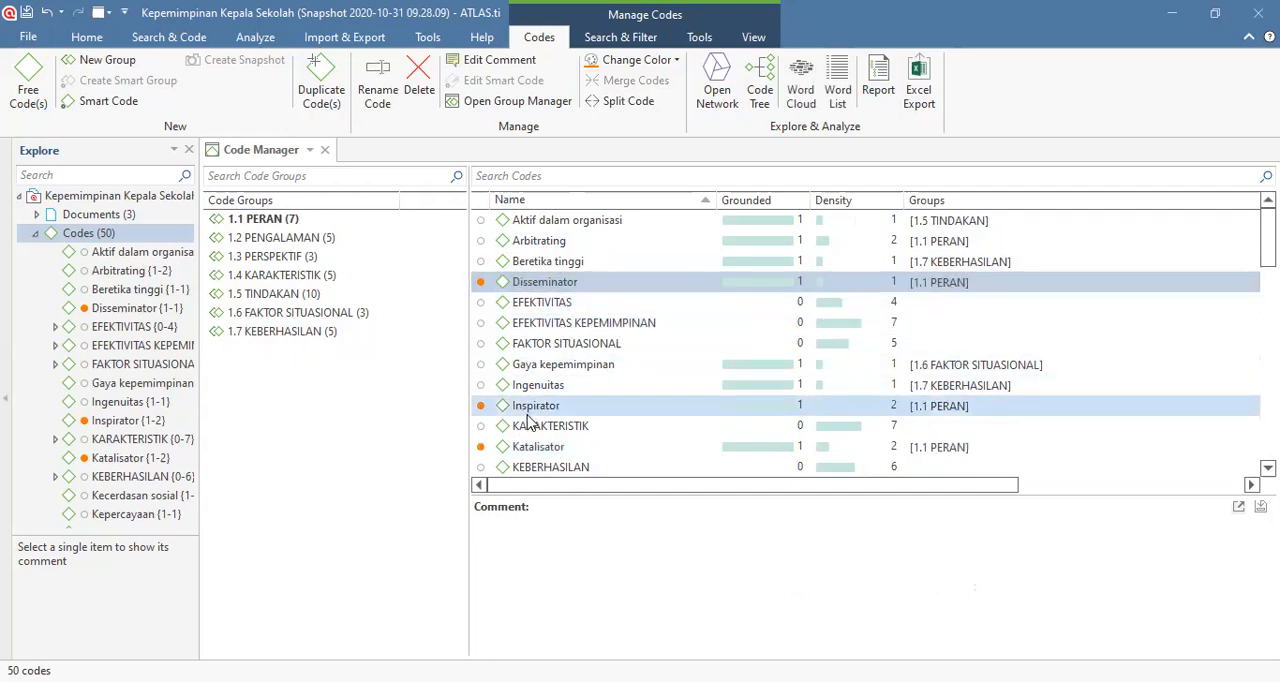
scroll(525, 350, "down", 3)
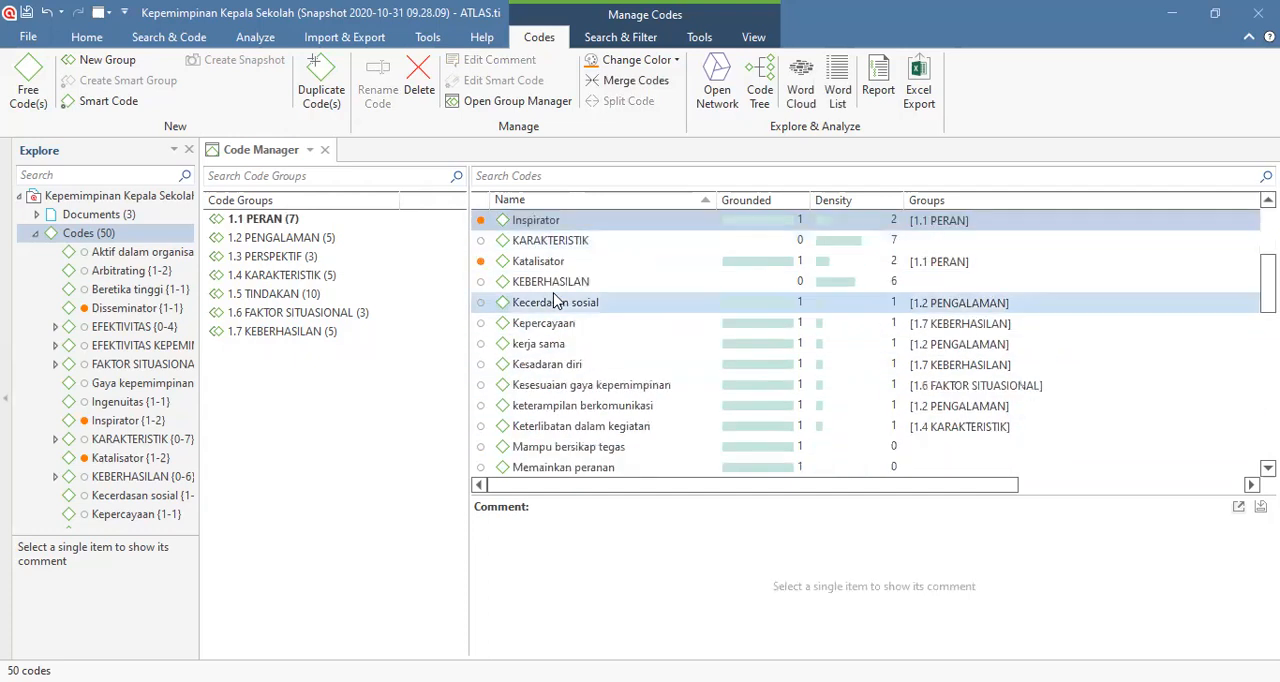
scroll(525, 350, "up", 3)
left_click(523, 345, "ctrl")
scroll(523, 345, "down", 1)
left_click(550, 388, "ctrl")
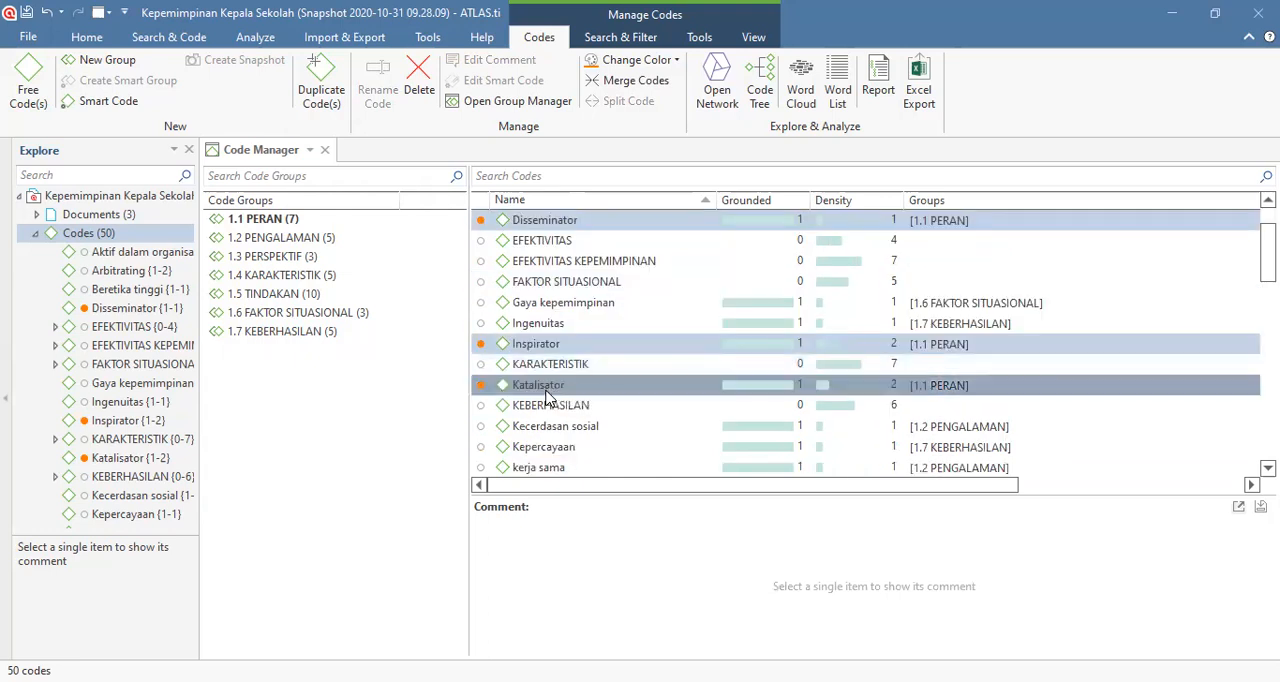
scroll(592, 375, "down", 3)
scroll(592, 375, "down", 1)
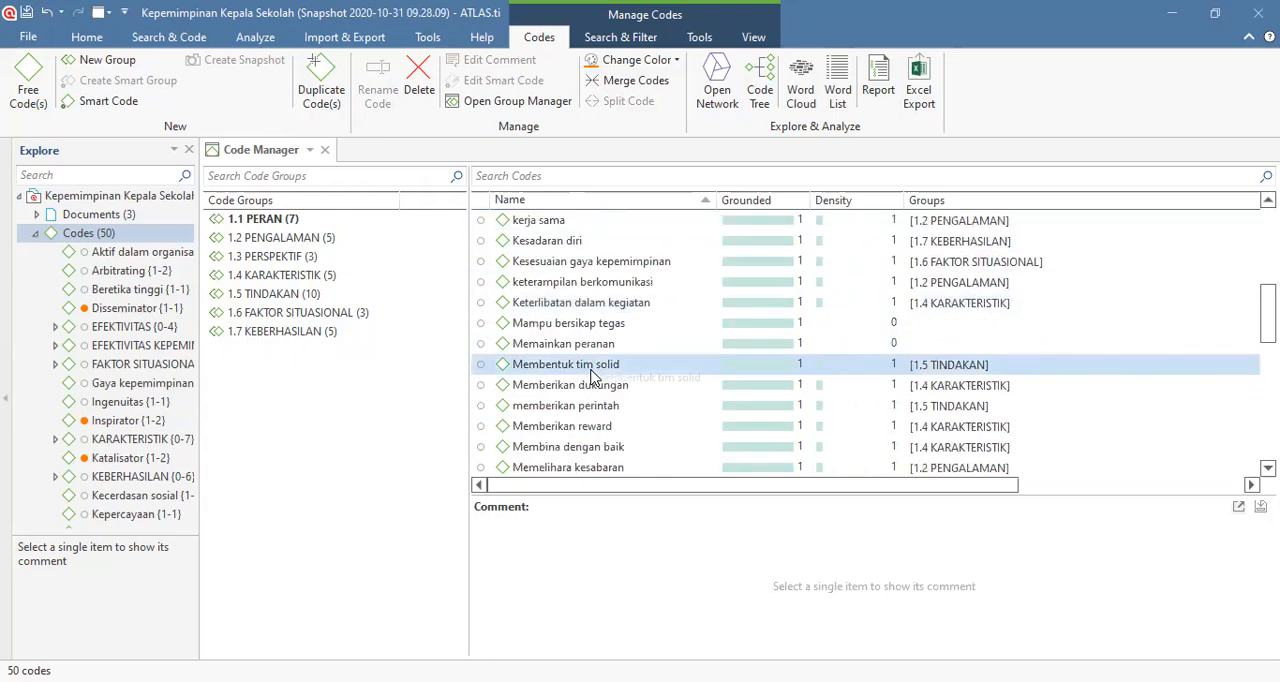
scroll(592, 375, "down", 7)
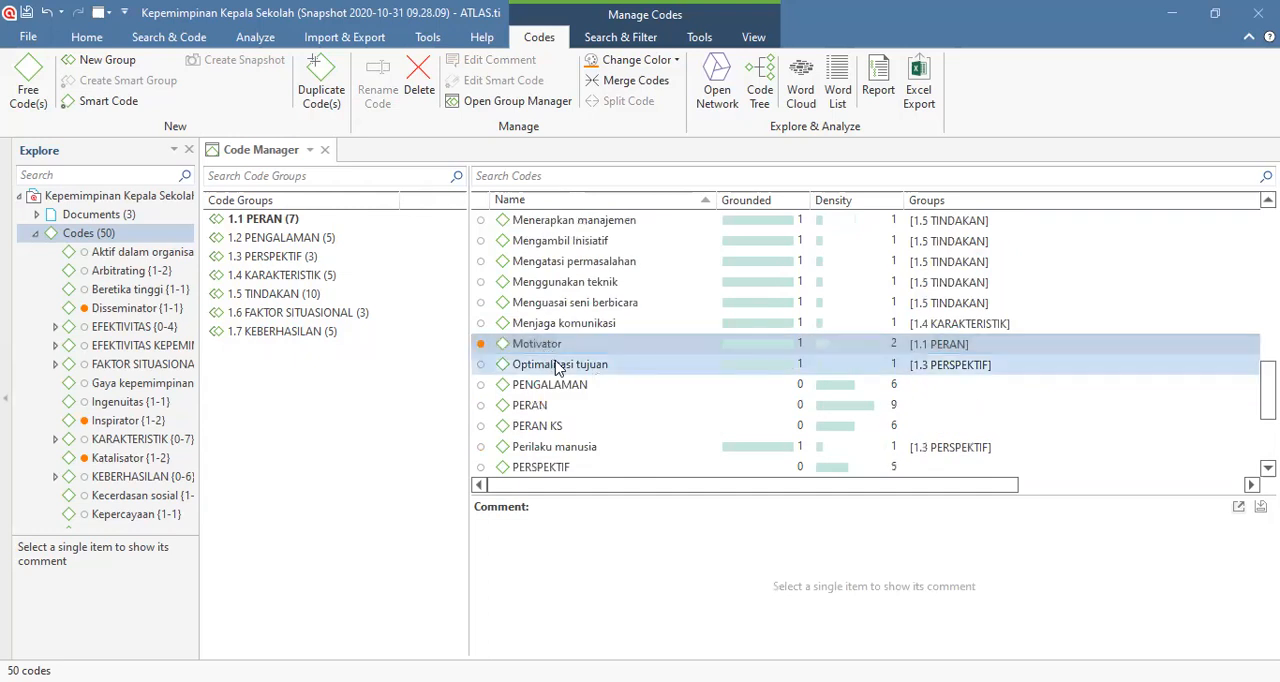
scroll(565, 370, "down", 3)
left_click(560, 428)
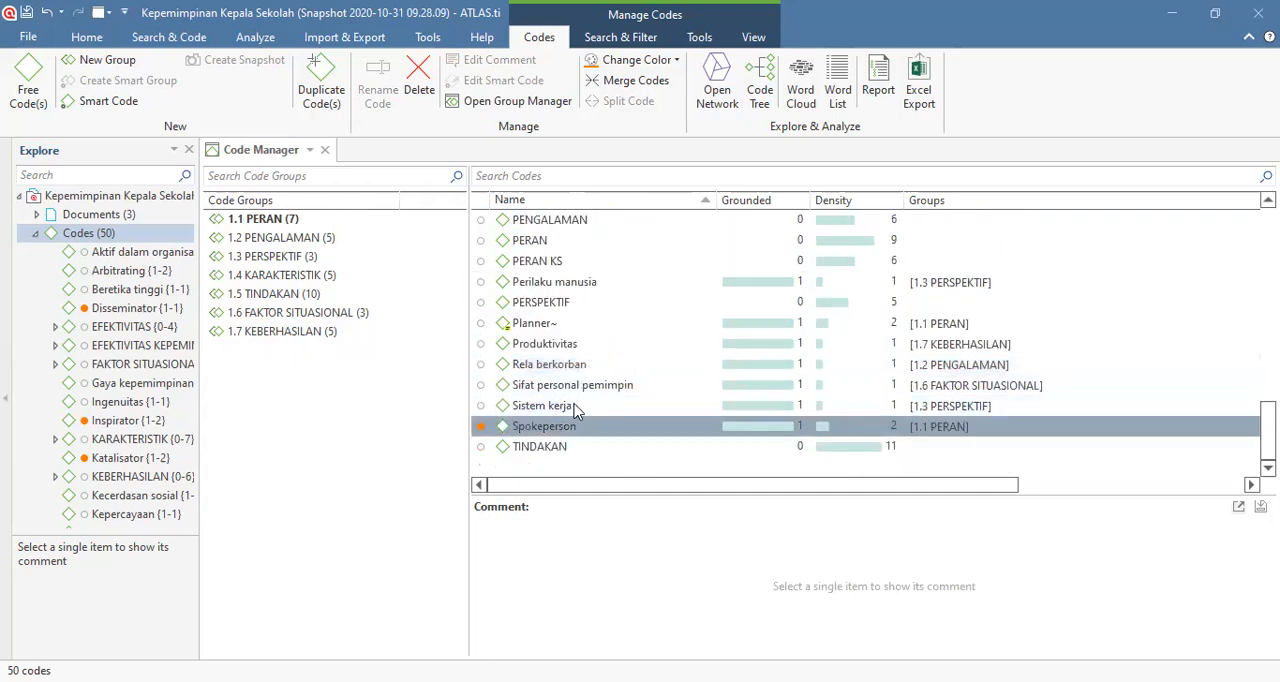
scroll(585, 395, "up", 4)
scroll(588, 378, "up", 7)
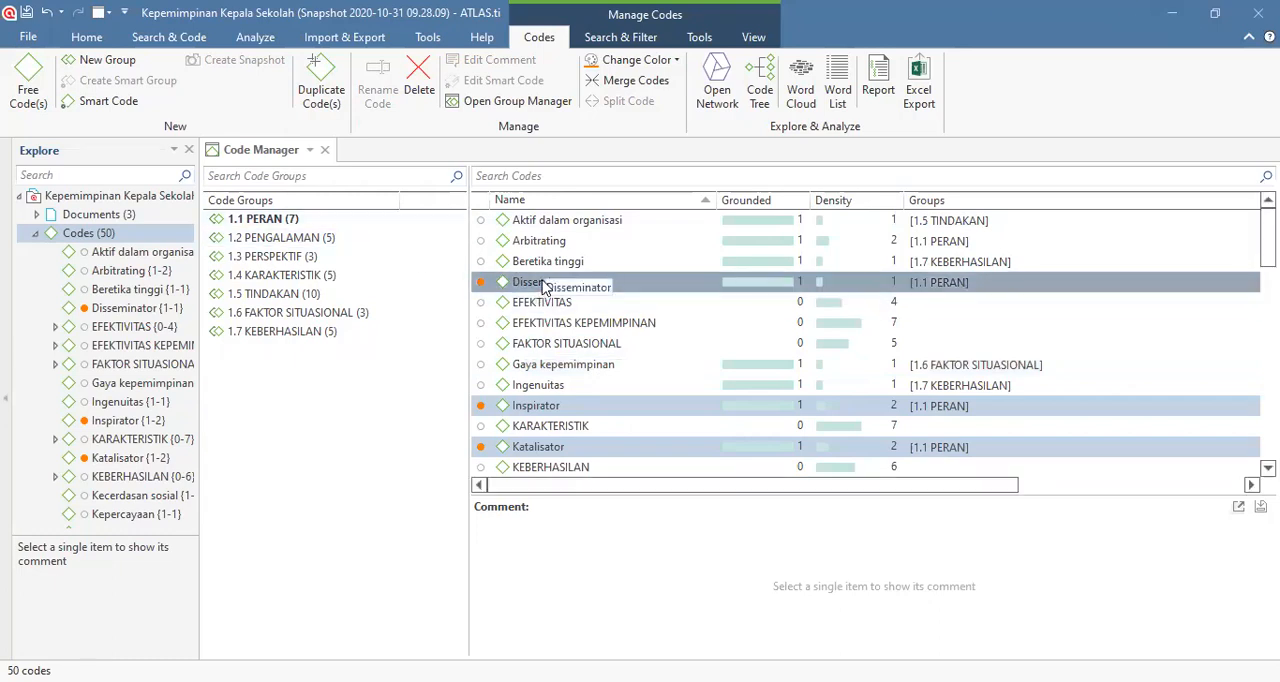
left_click_drag(544, 288, 321, 421)
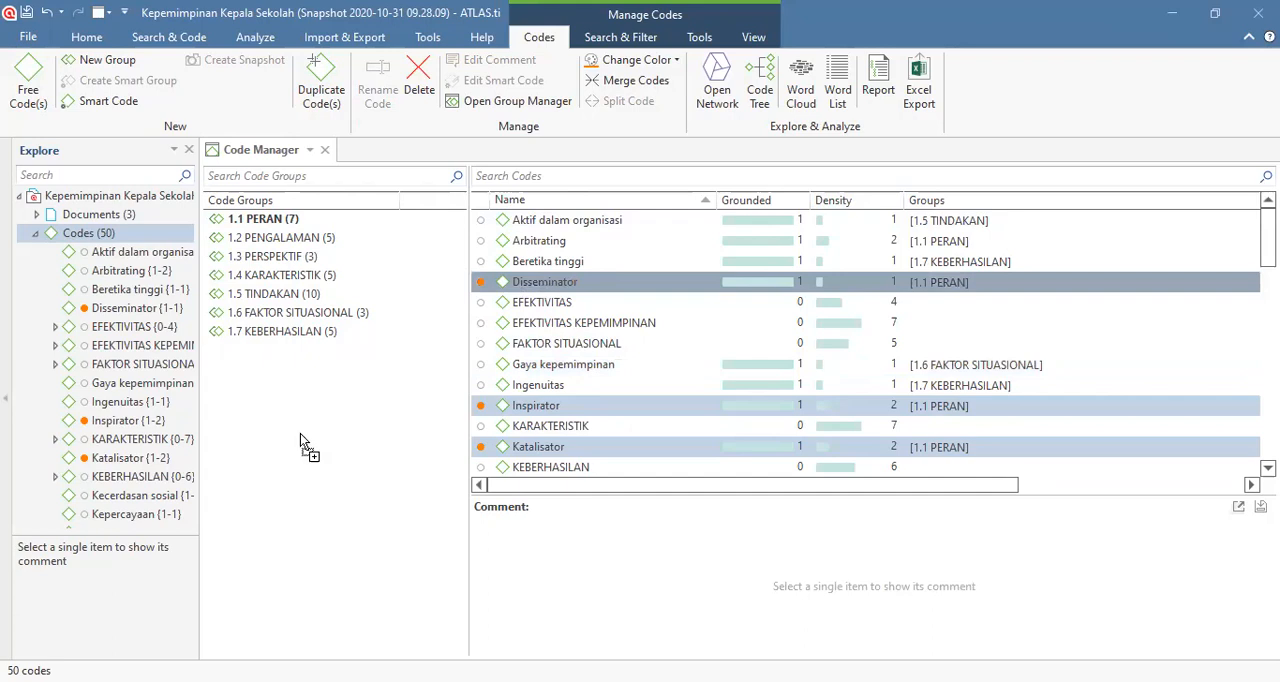
left_click_drag(236, 384, 234, 380)
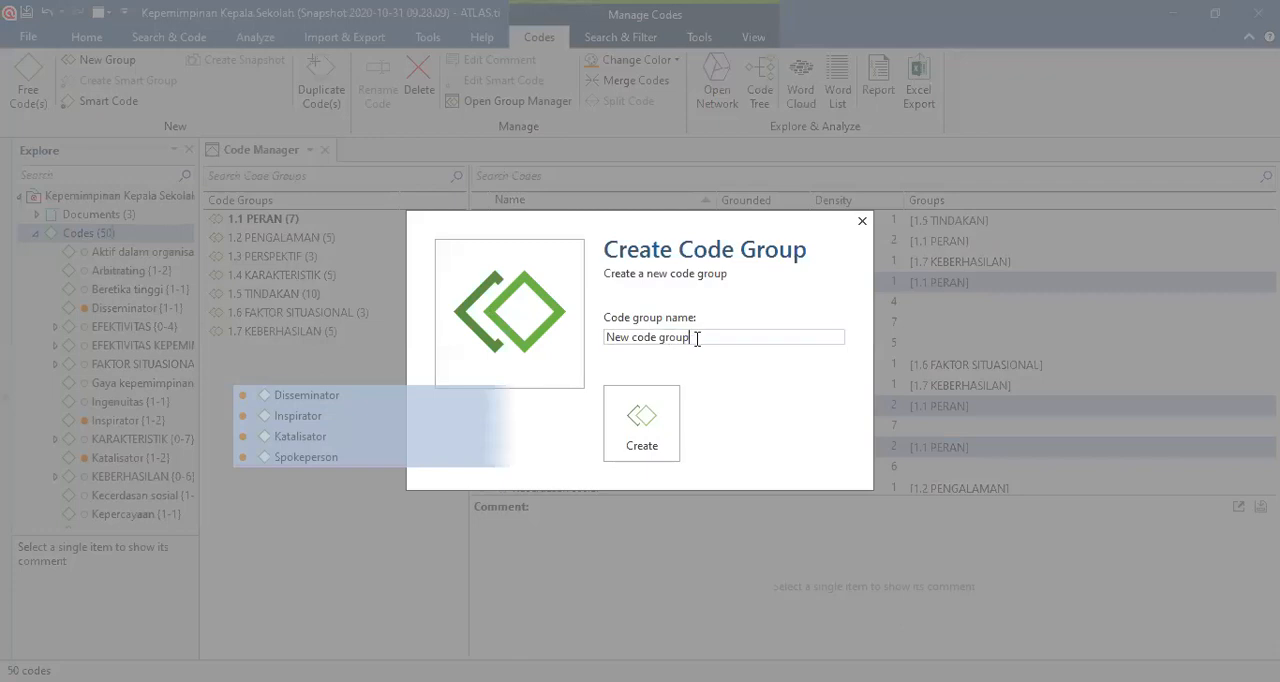
left_click_drag(697, 338, 587, 347)
key("BackSpace")
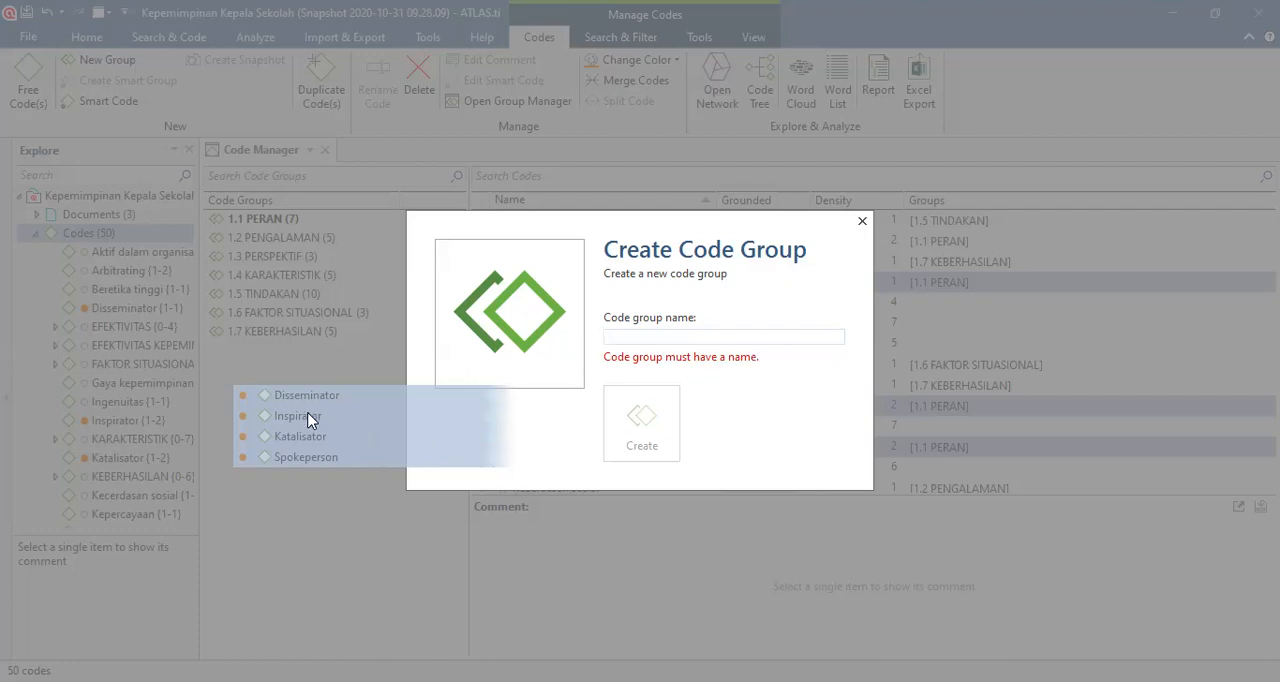
left_click(861, 218)
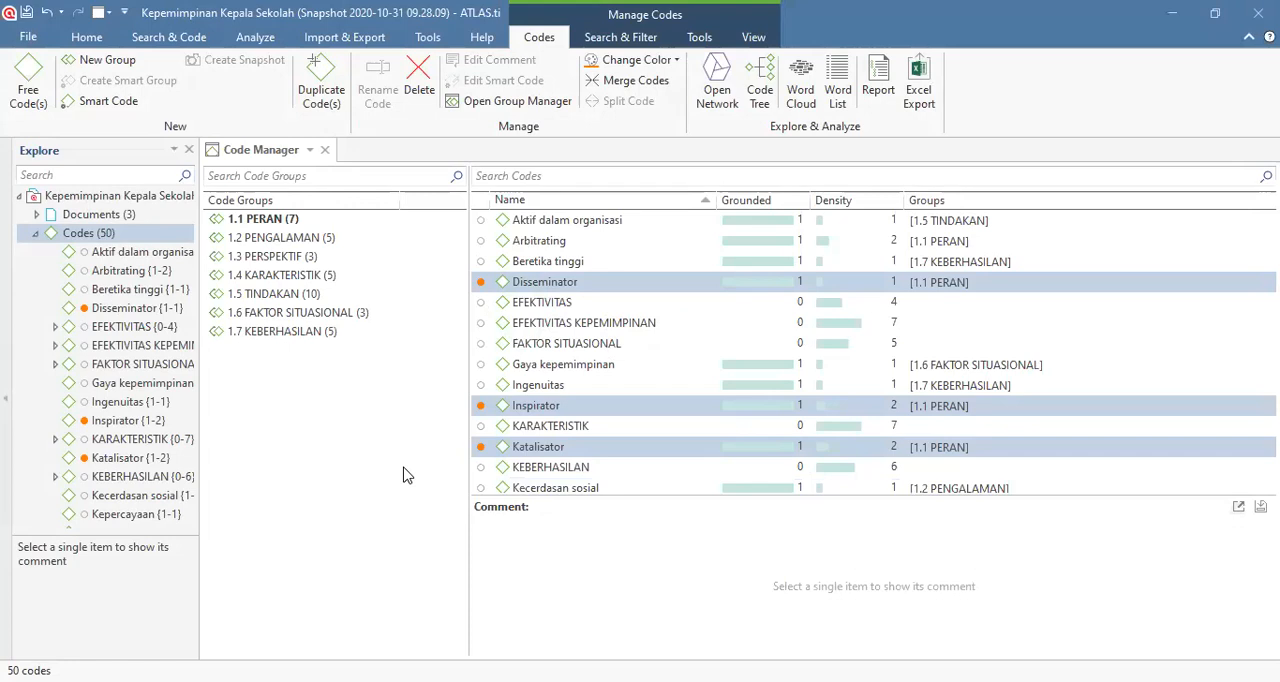
key("ctrl+z")
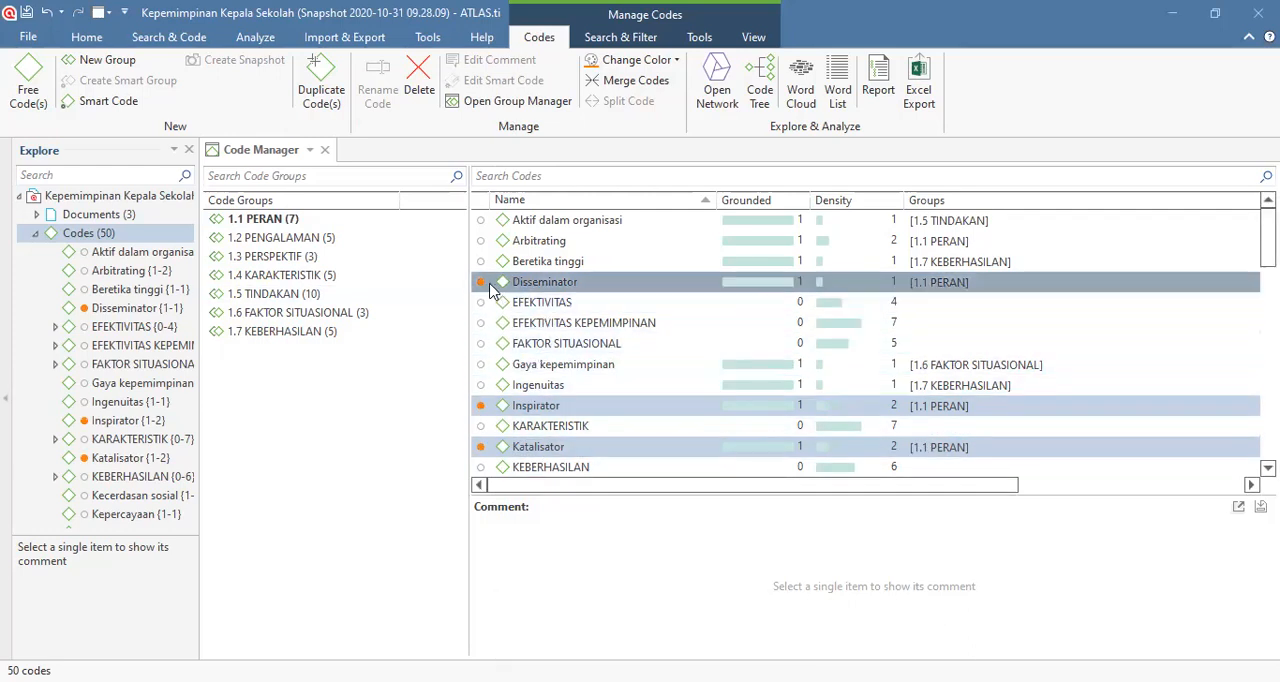
left_click_drag(488, 287, 278, 431)
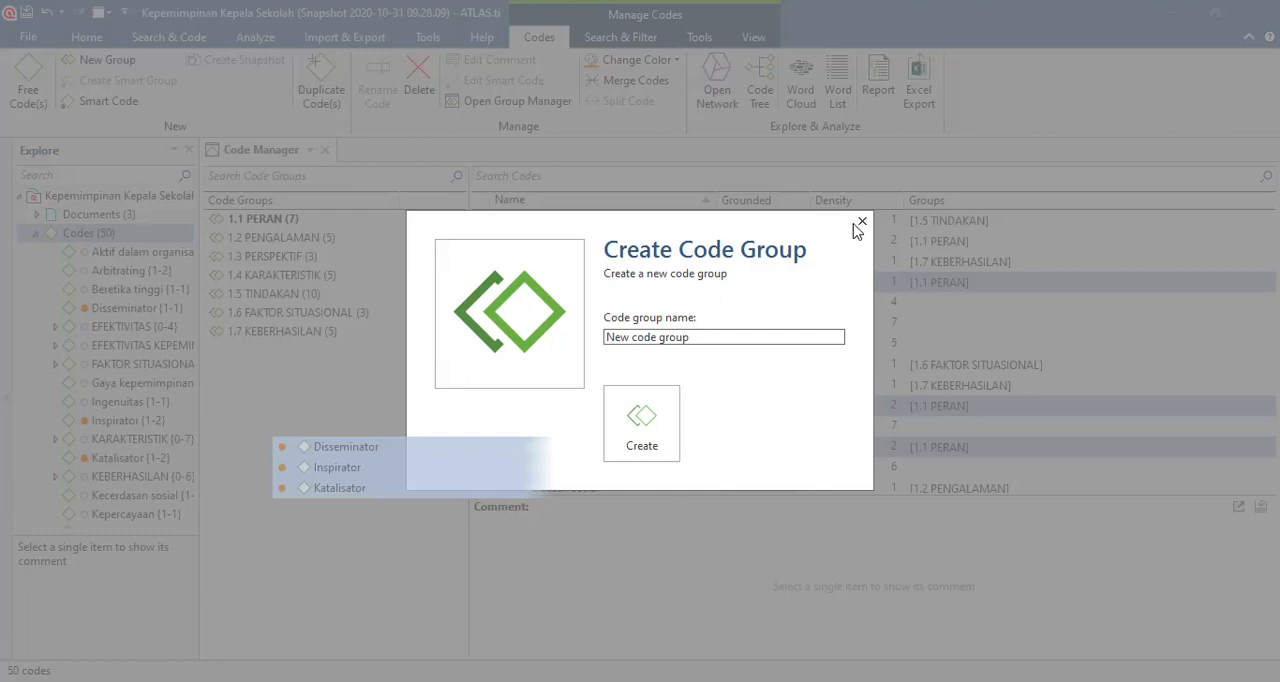
left_click(860, 224)
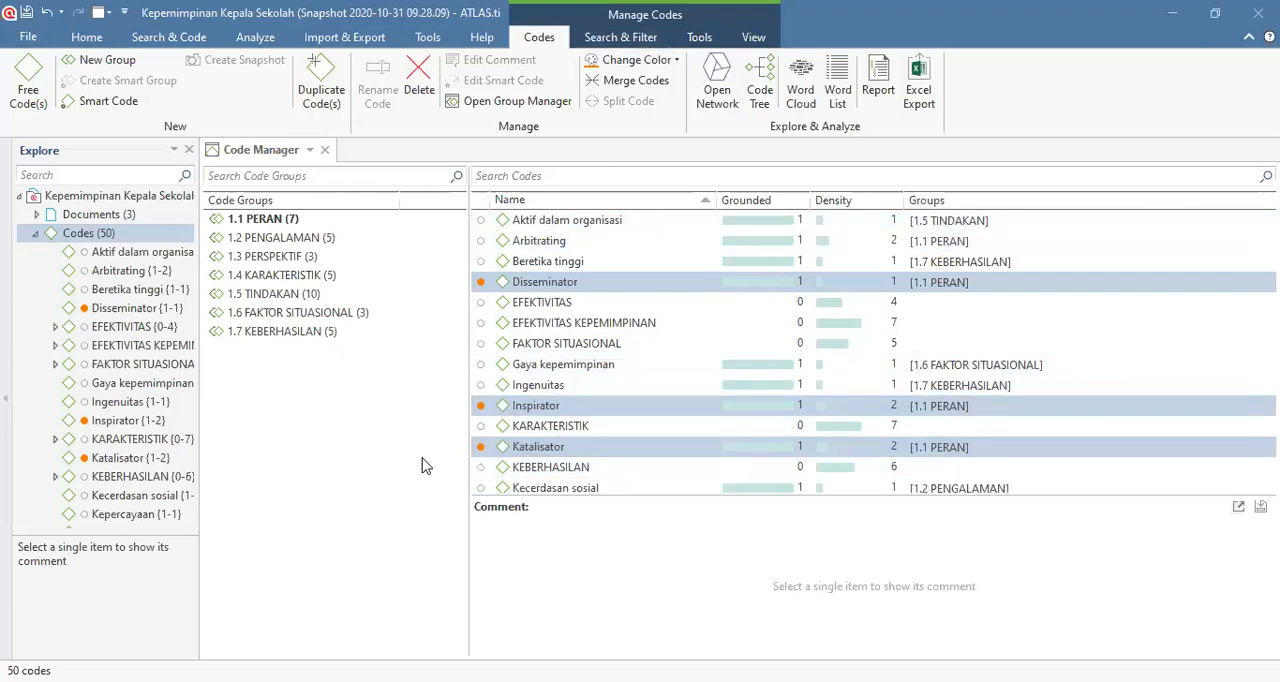
Step: Remove the color from the selected orange codes and show only the codes of group 1.1 PERAN
left_click(675, 60)
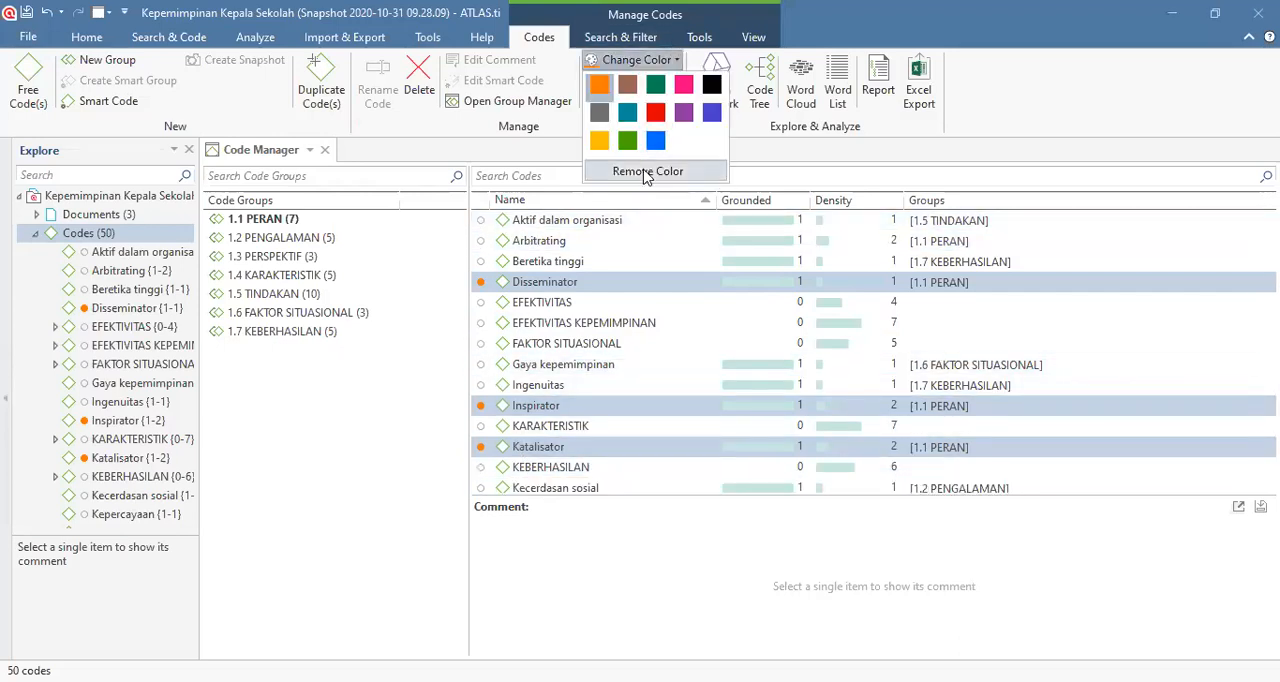
left_click(646, 176)
left_click(263, 218)
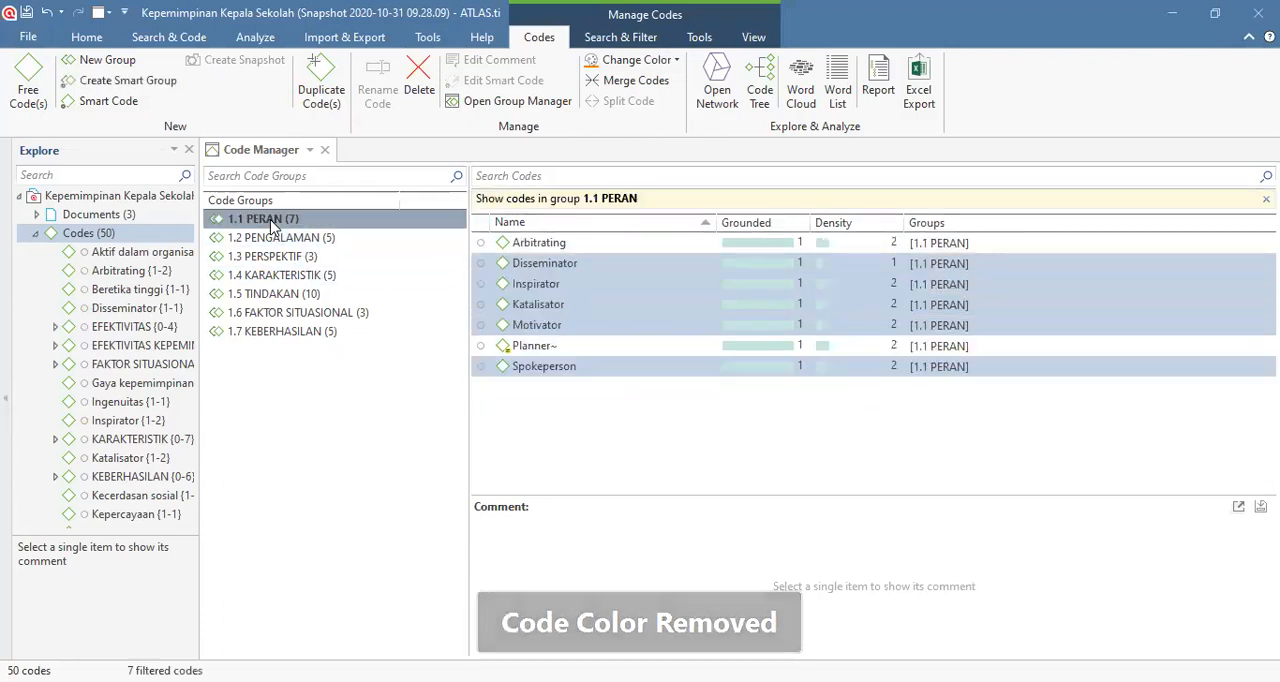
left_click(543, 440)
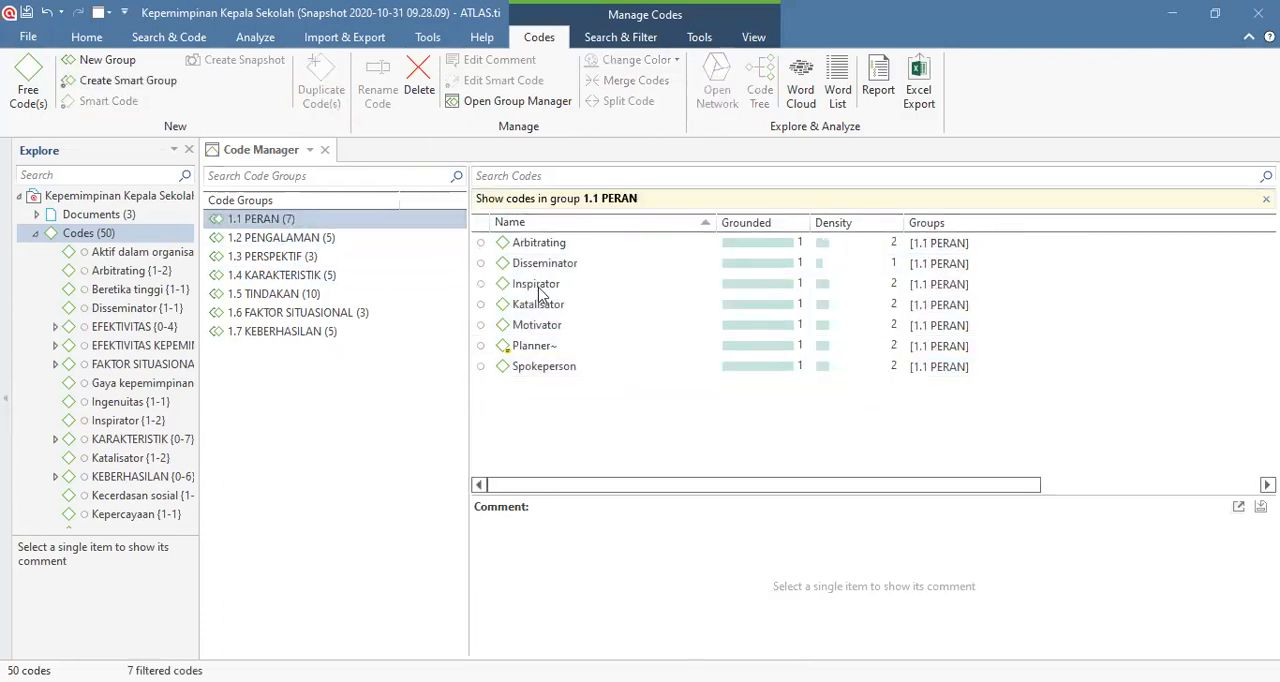
Step: Filter the list to group 1.1 PERAN and color all its codes, Arbitrating through Spokeperson, dark green
key("ctrl+a")
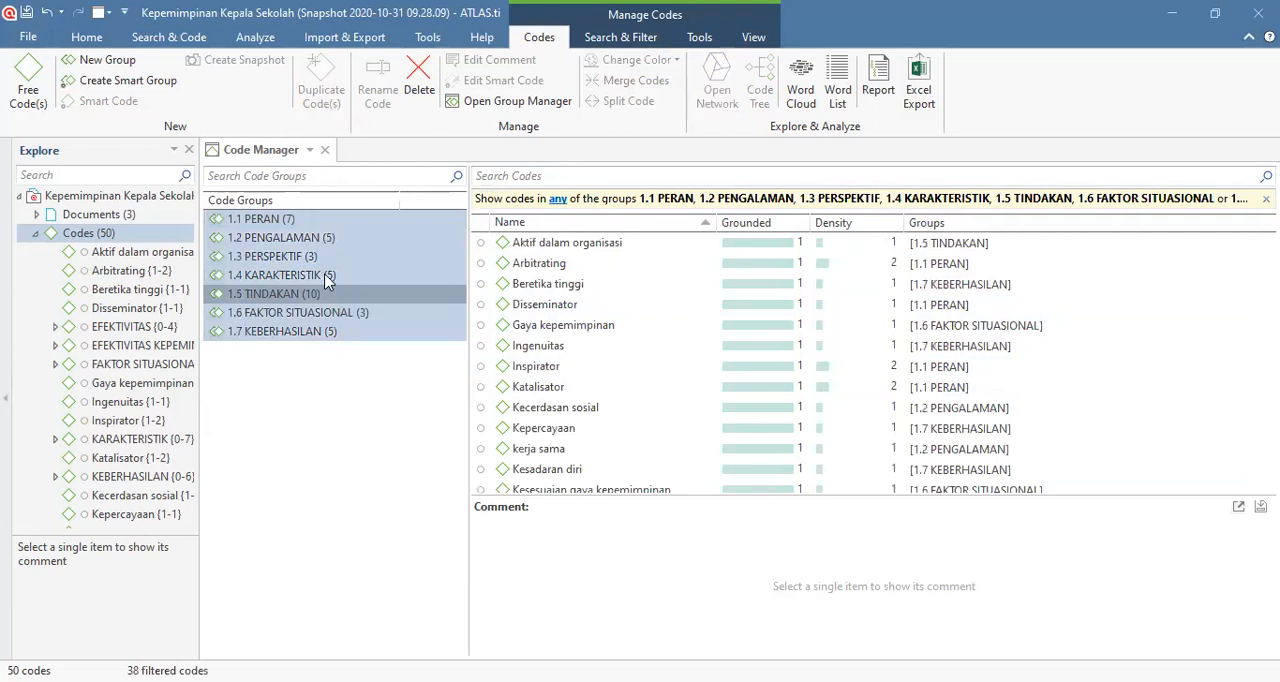
left_click(285, 220)
left_click_drag(530, 243, 549, 369)
left_click(660, 60)
left_click(655, 82)
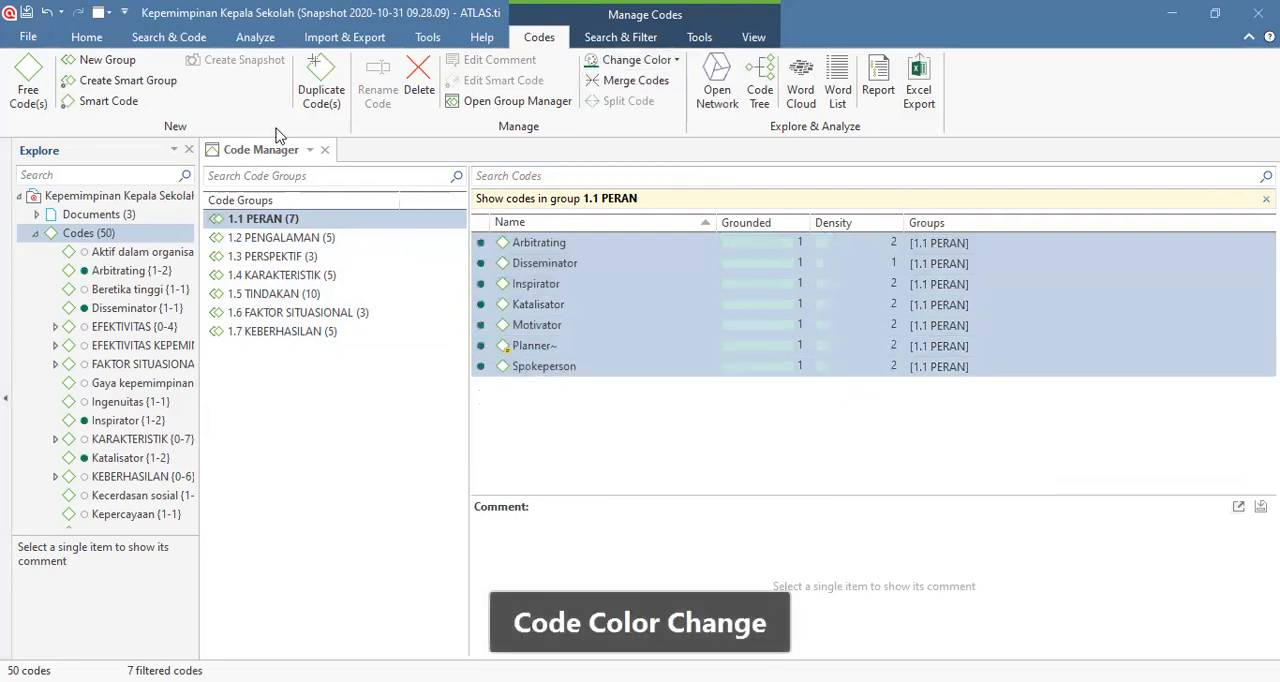
Step: Show the codes of group 1.2 PENGALAMAN and color all of them pink
left_click(310, 238)
left_click_drag(586, 326, 560, 243)
left_click(680, 62)
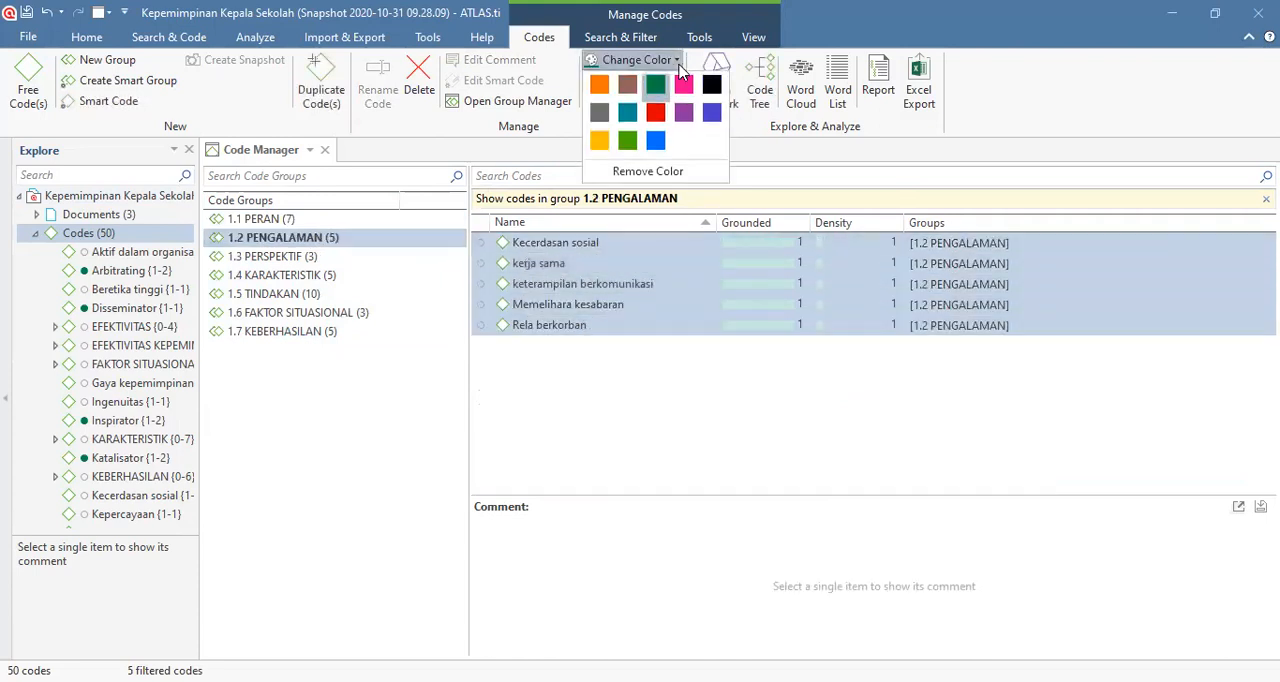
left_click(684, 92)
Step: Show the codes of group 1.3 PERSPEKTIF and color all of them yellow
left_click(272, 257)
left_click_drag(558, 284, 562, 253)
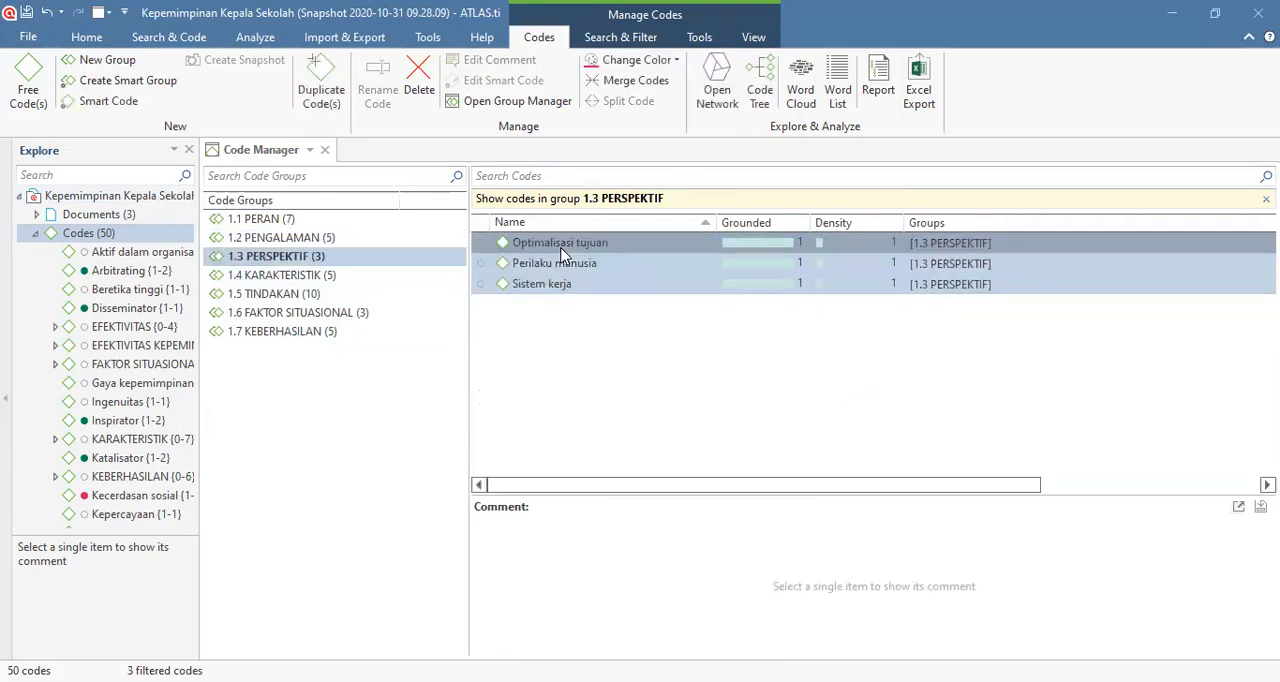
left_click(660, 58)
left_click(676, 62)
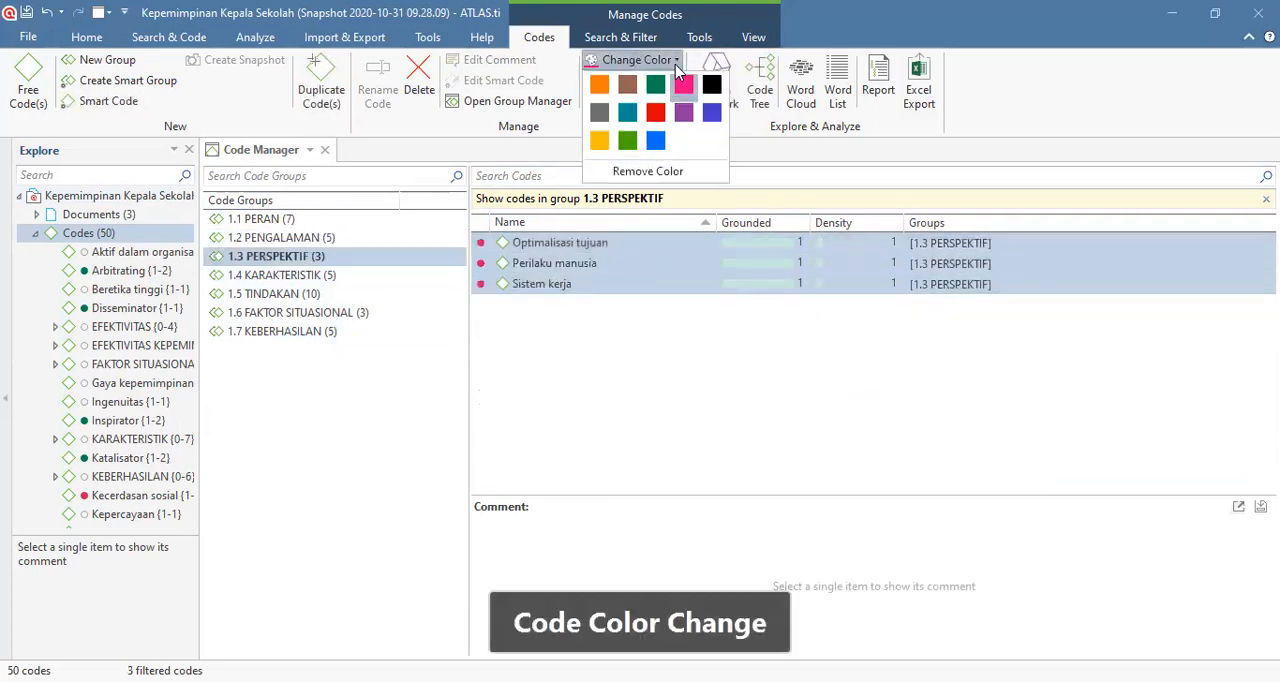
left_click(599, 140)
Step: Show the codes of group 1.4 KARAKTERISTIK and color all of them blue
left_click(333, 275)
left_click_drag(515, 326, 548, 251)
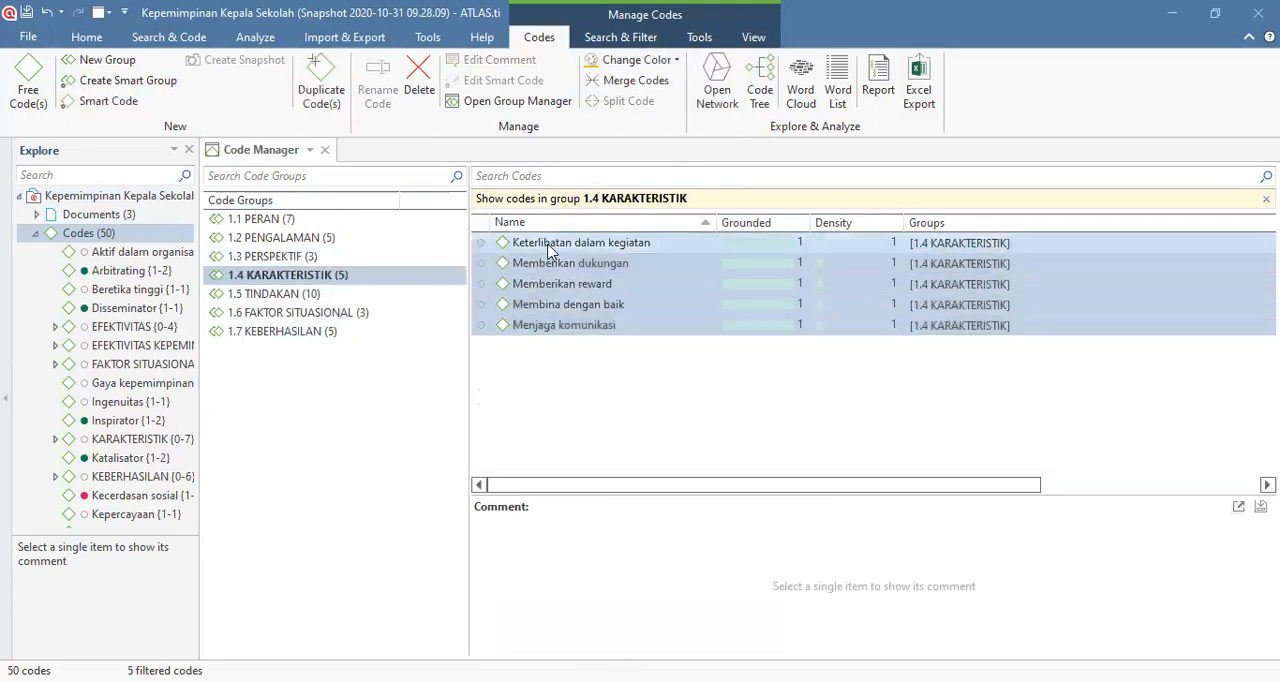
left_click(650, 59)
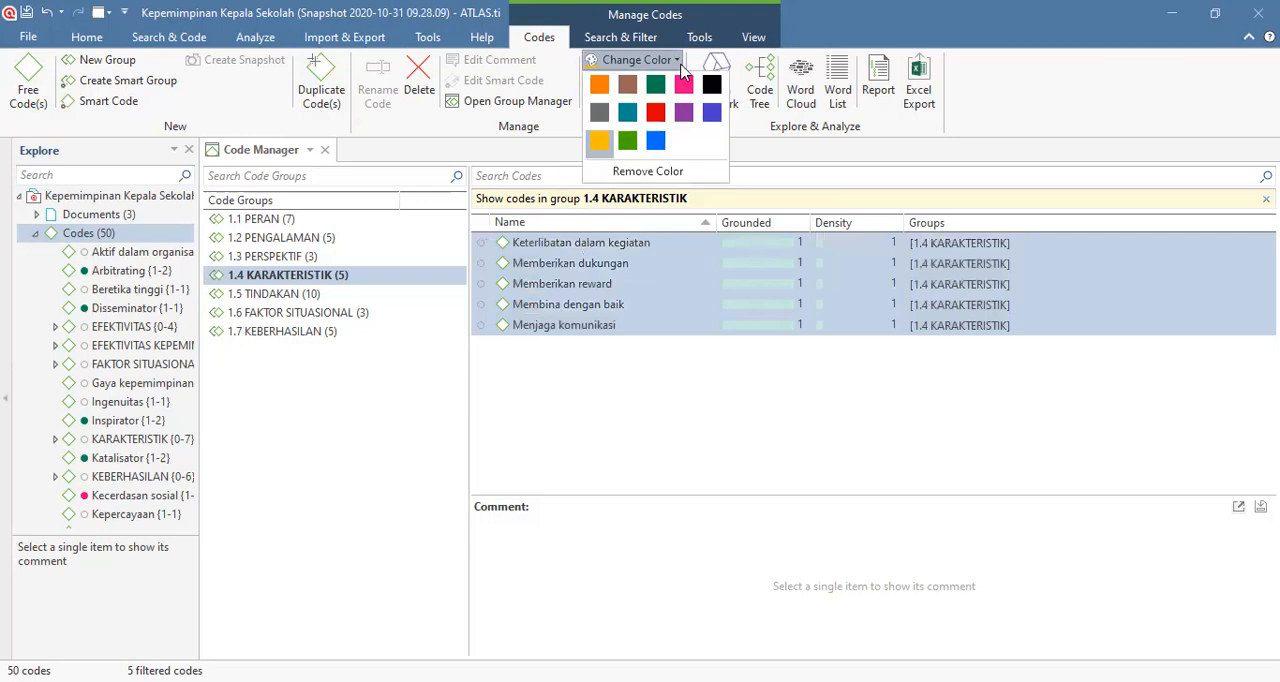
left_click(655, 141)
Step: Show the codes of group 1.5 TINDAKAN and color all of them red
left_click(316, 296)
left_click_drag(531, 428, 560, 246)
left_click(675, 61)
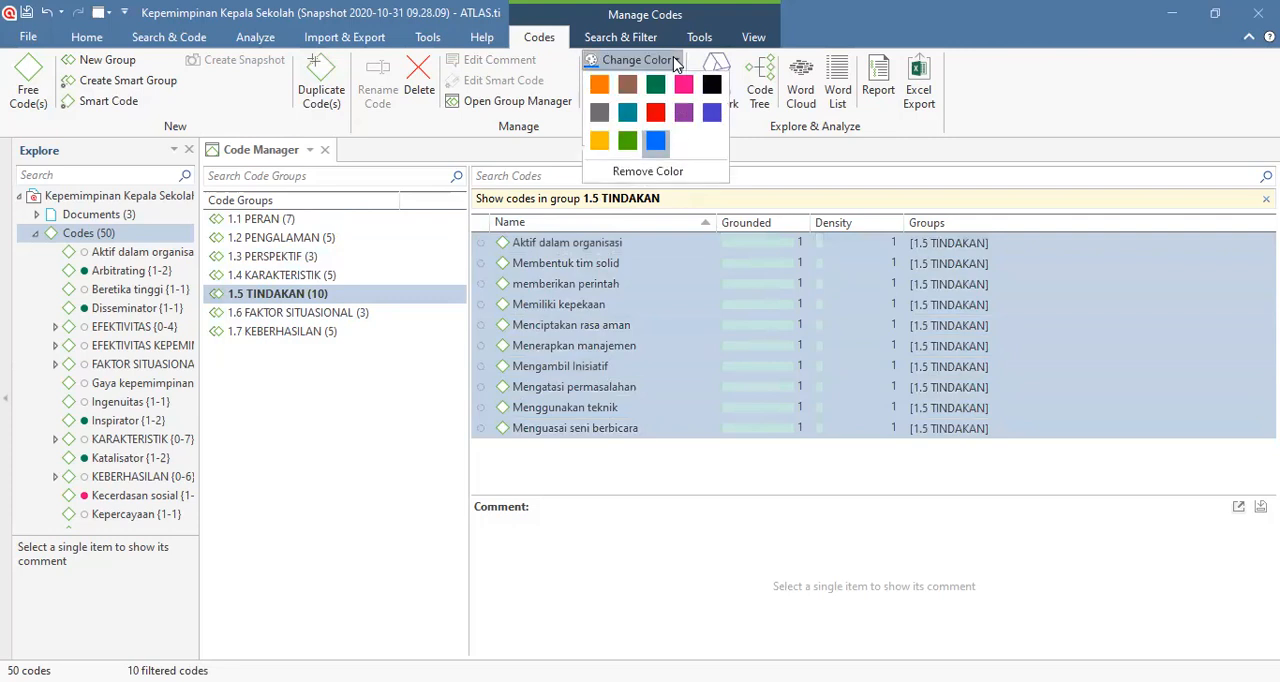
left_click(655, 112)
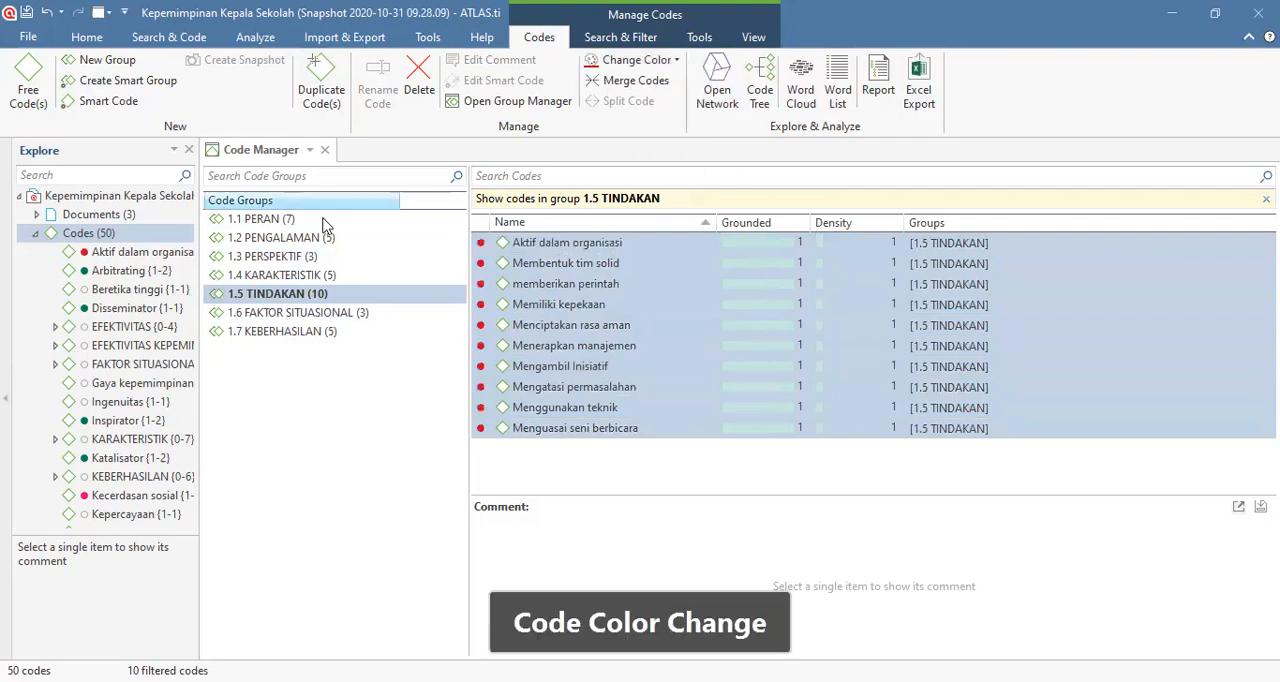
Step: Show the codes of group 1.6 FAKTOR SITUASIONAL and color all of them purple
left_click(303, 314)
left_click_drag(531, 290, 544, 246)
left_click(675, 61)
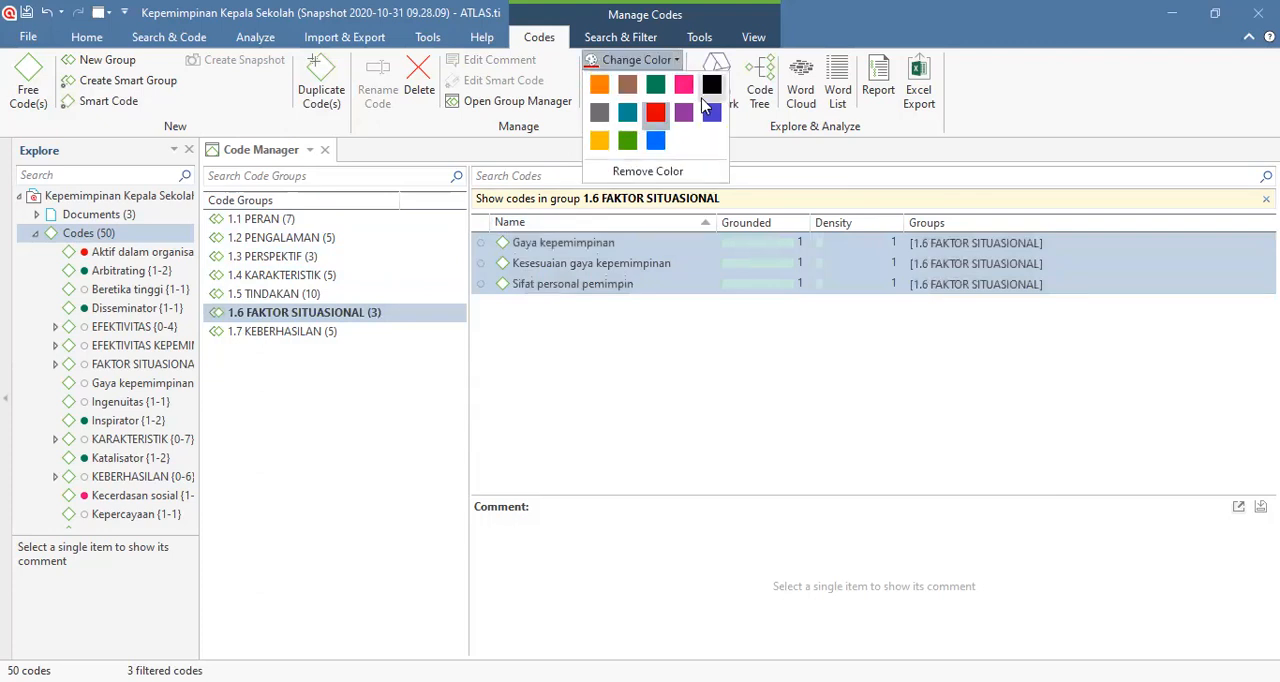
left_click(683, 112)
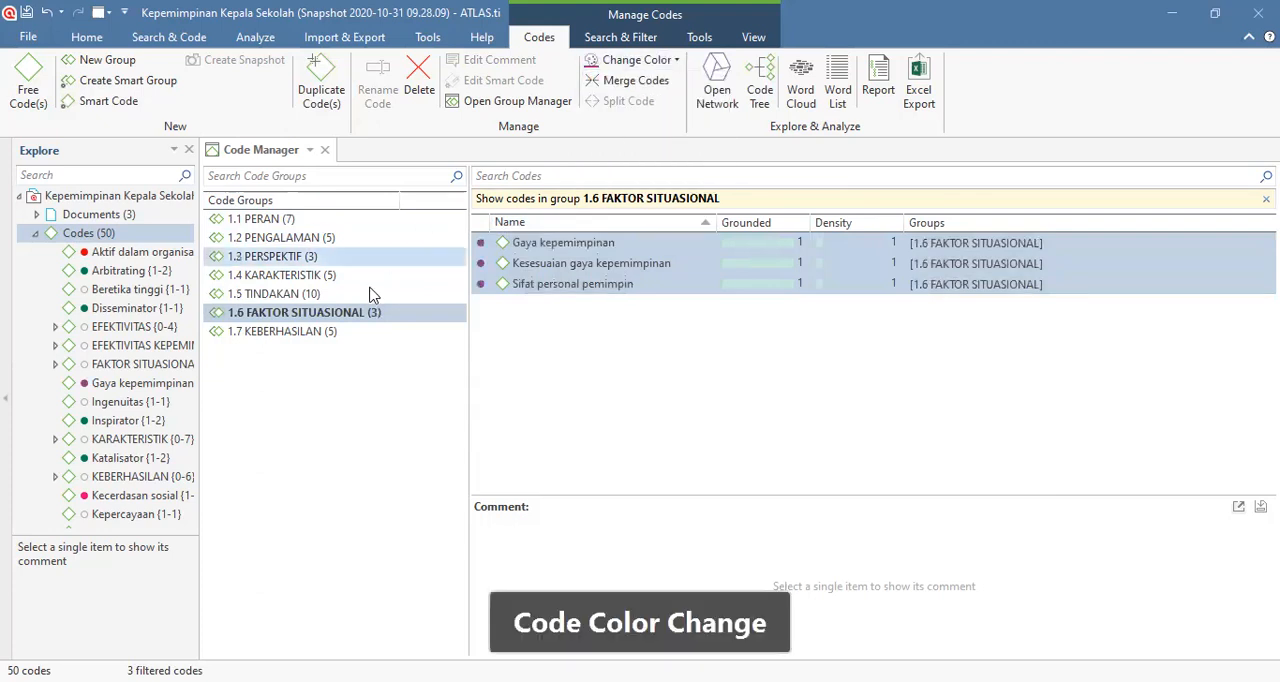
Step: Color all codes of group 1.7 KEBERHASILAN gray and return to the full code list
left_click(331, 334)
left_click_drag(548, 304, 555, 243)
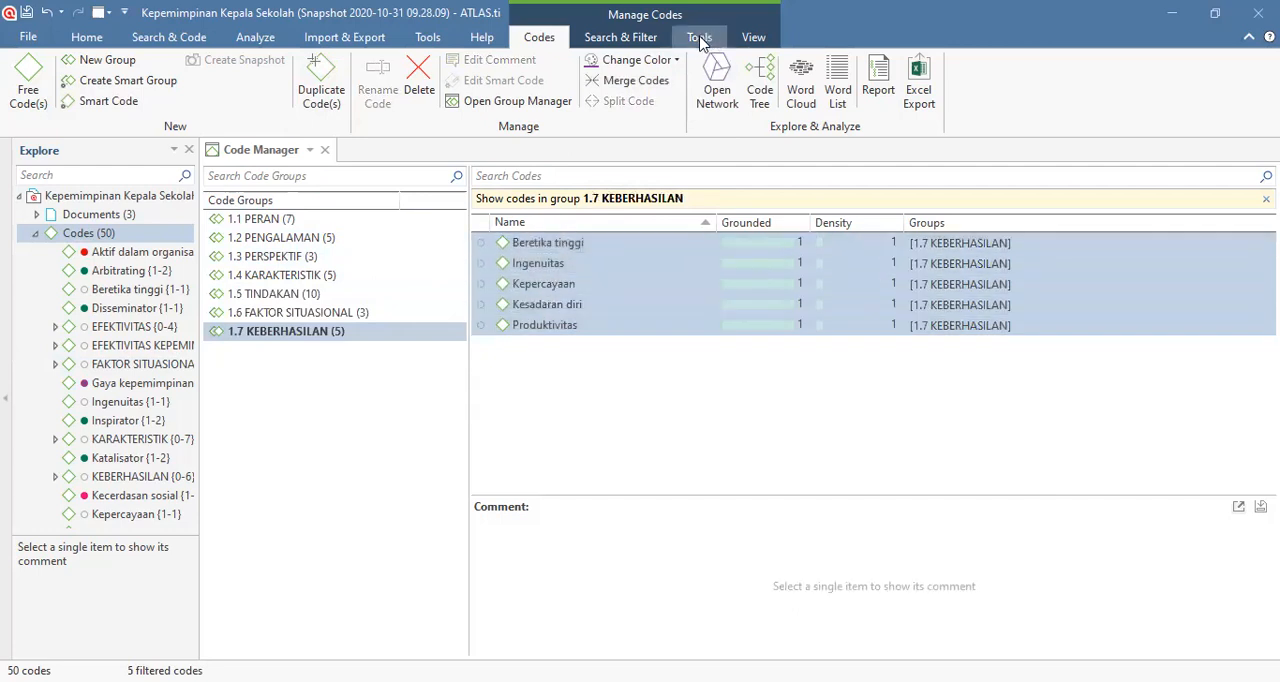
left_click(660, 60)
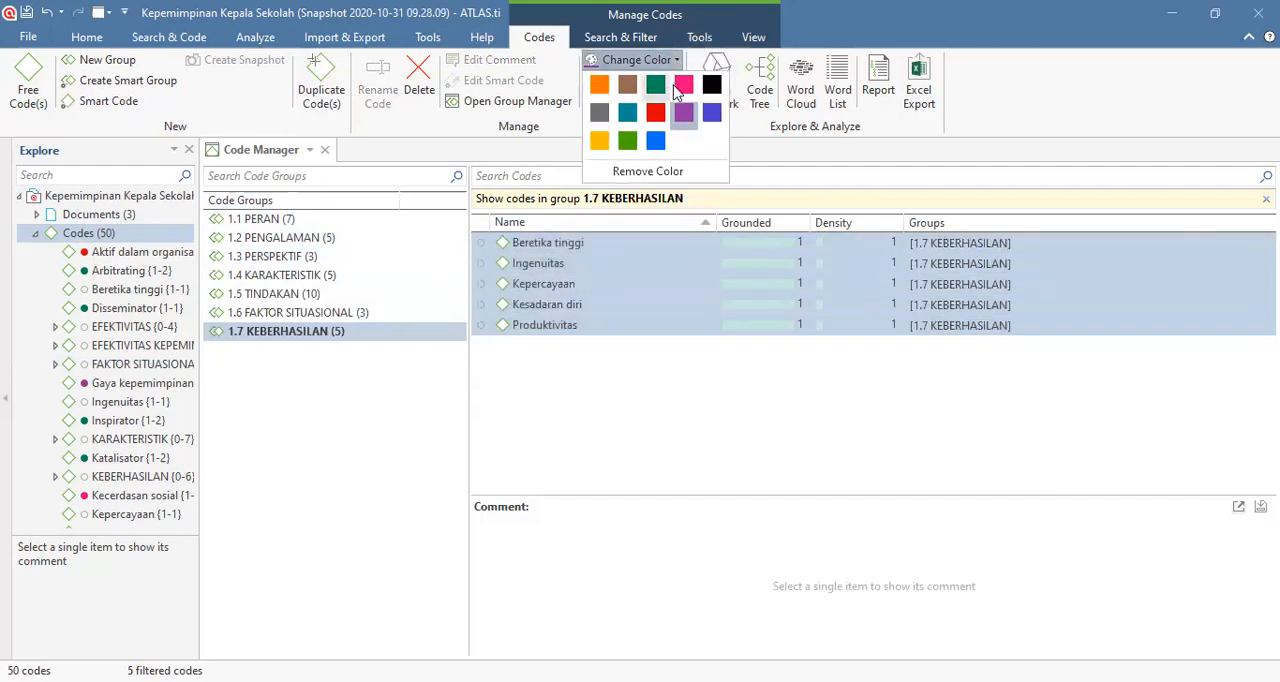
left_click(603, 117)
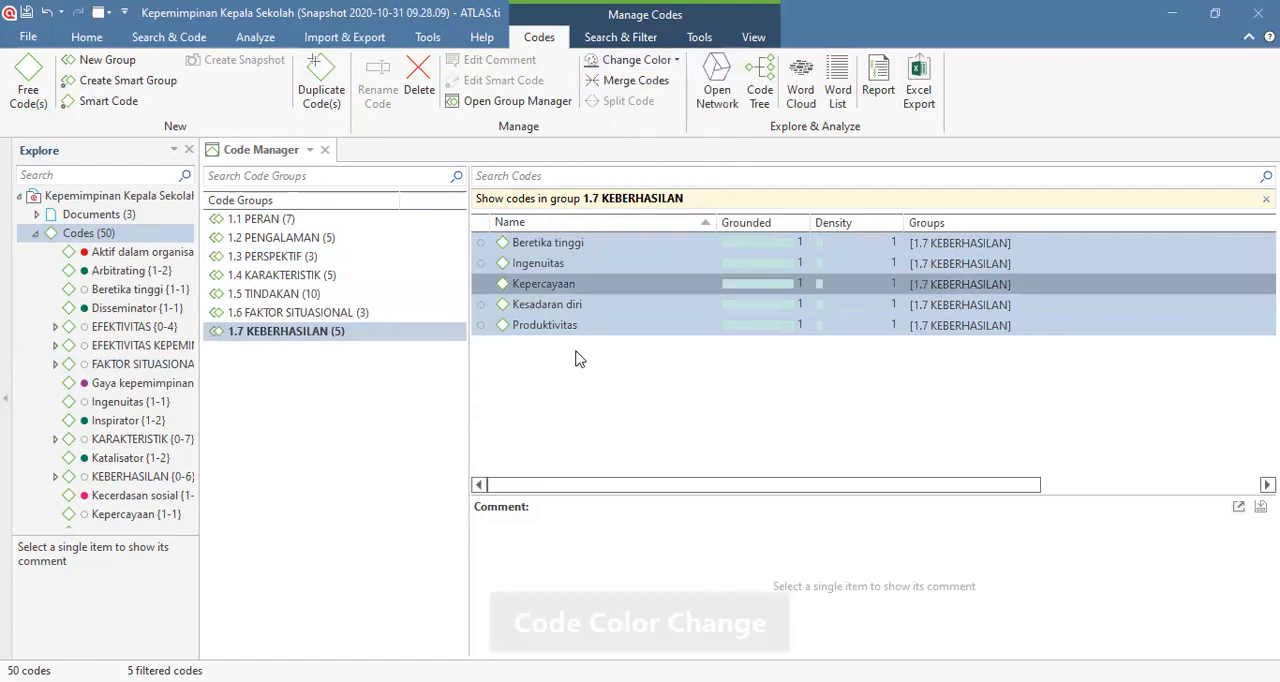
left_click(576, 359)
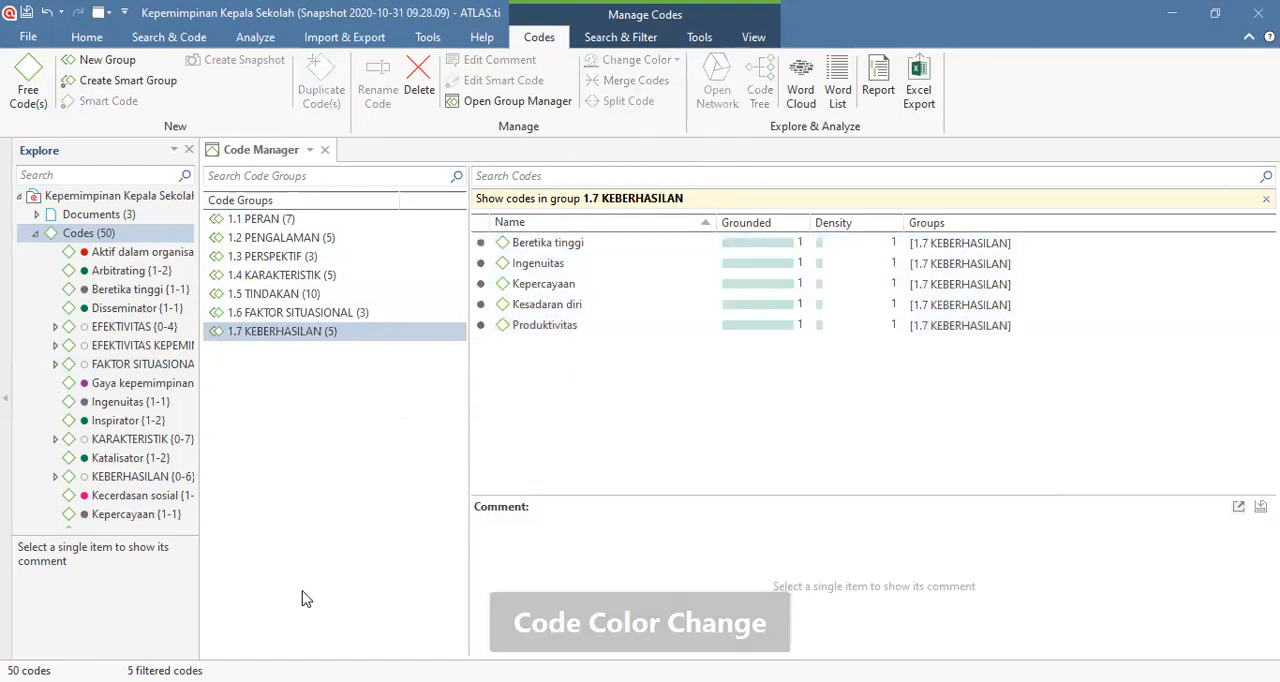
left_click(333, 462)
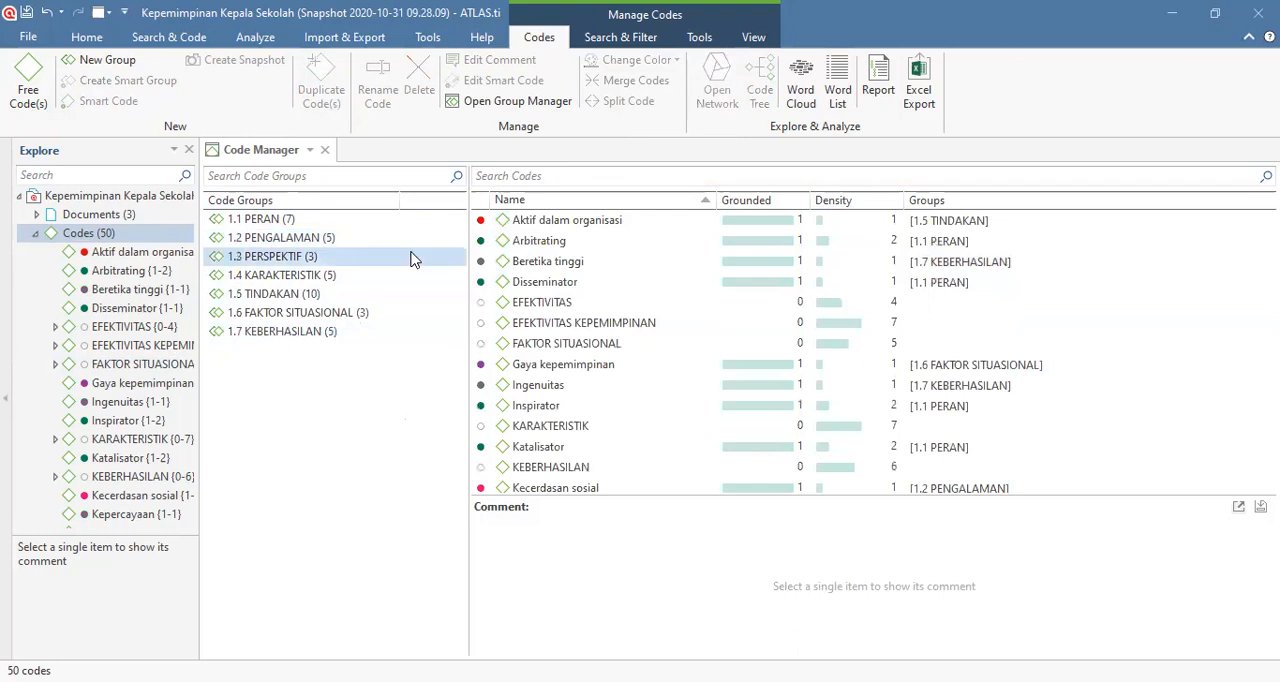
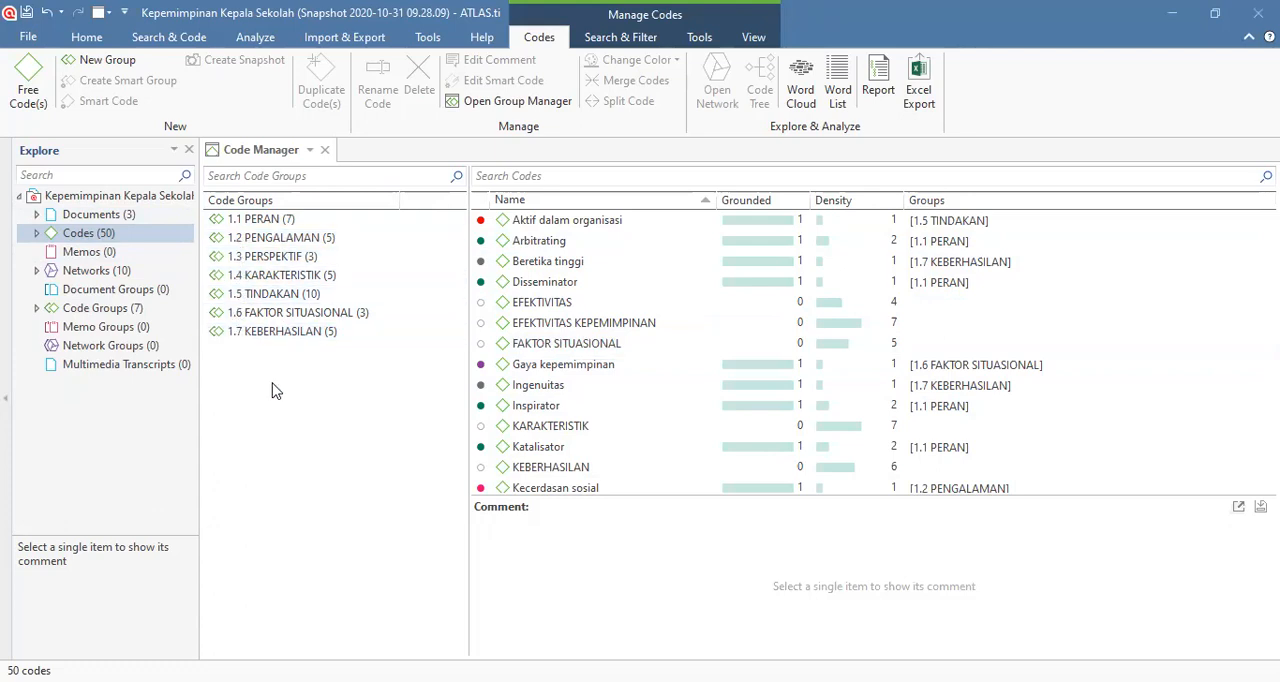
Step: Rename the code group 1.1 PERAN as PERAN
left_click(241, 221)
right_click(241, 221)
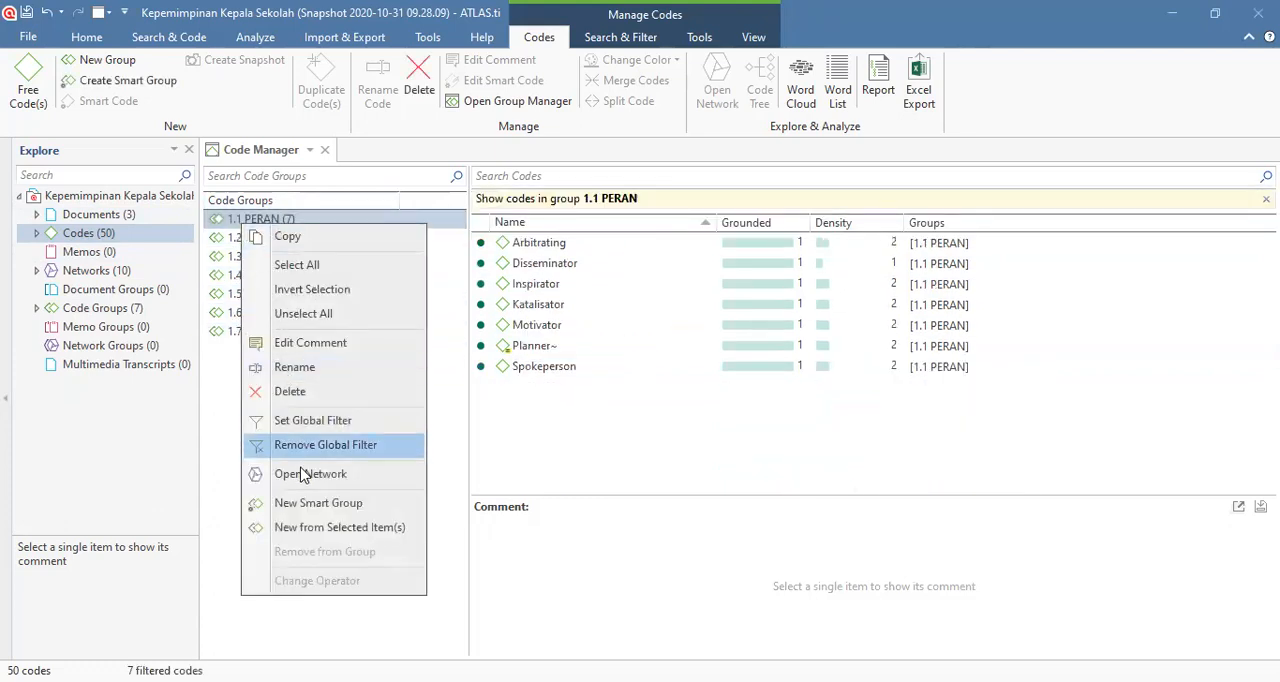
left_click(295, 367)
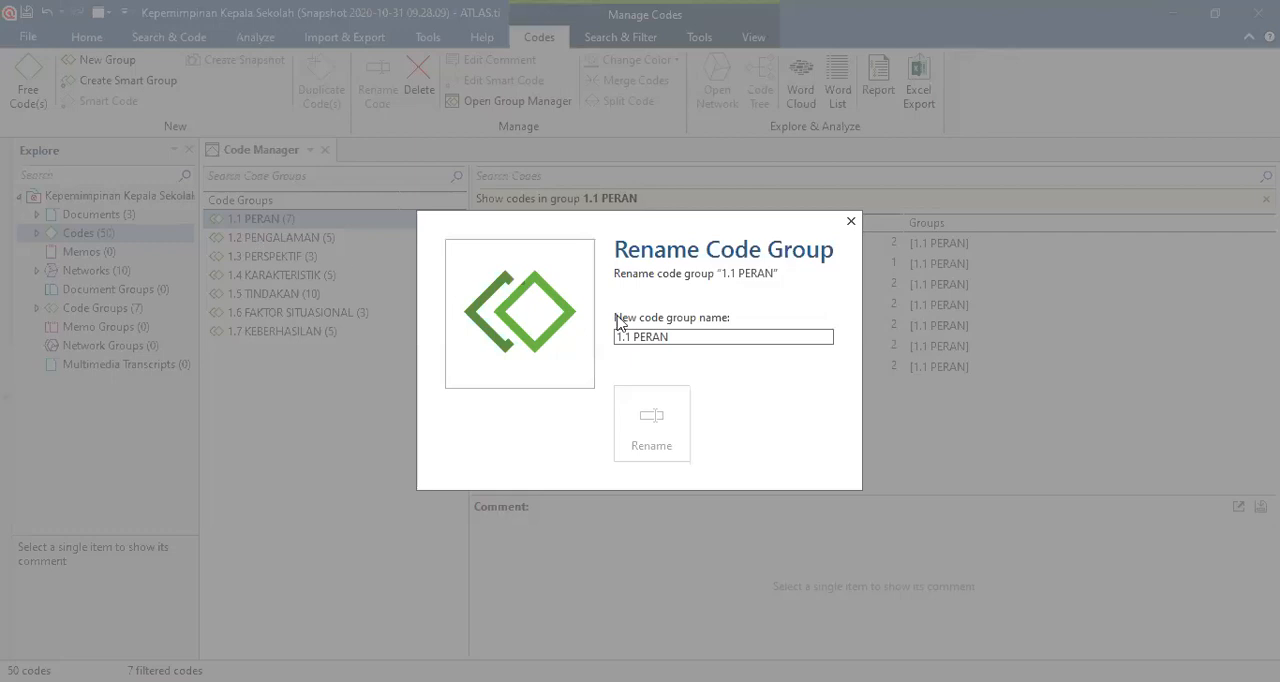
triple_click(632, 338)
left_click(629, 340)
key("BackSpace")
key("BackSpace")
key("BackSpace")
key("BackSpace")
left_click(629, 430)
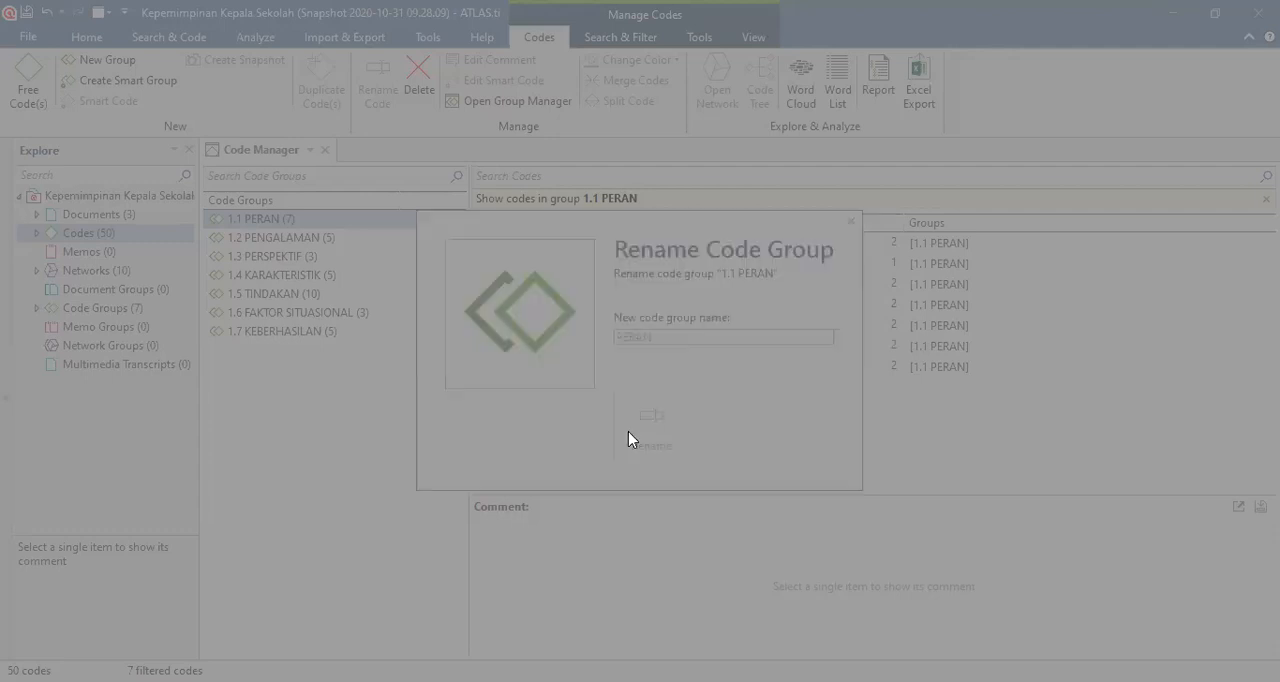
Step: Rename the code group 1.2 PENGALAMAN as PENGALAMAN
right_click(263, 240)
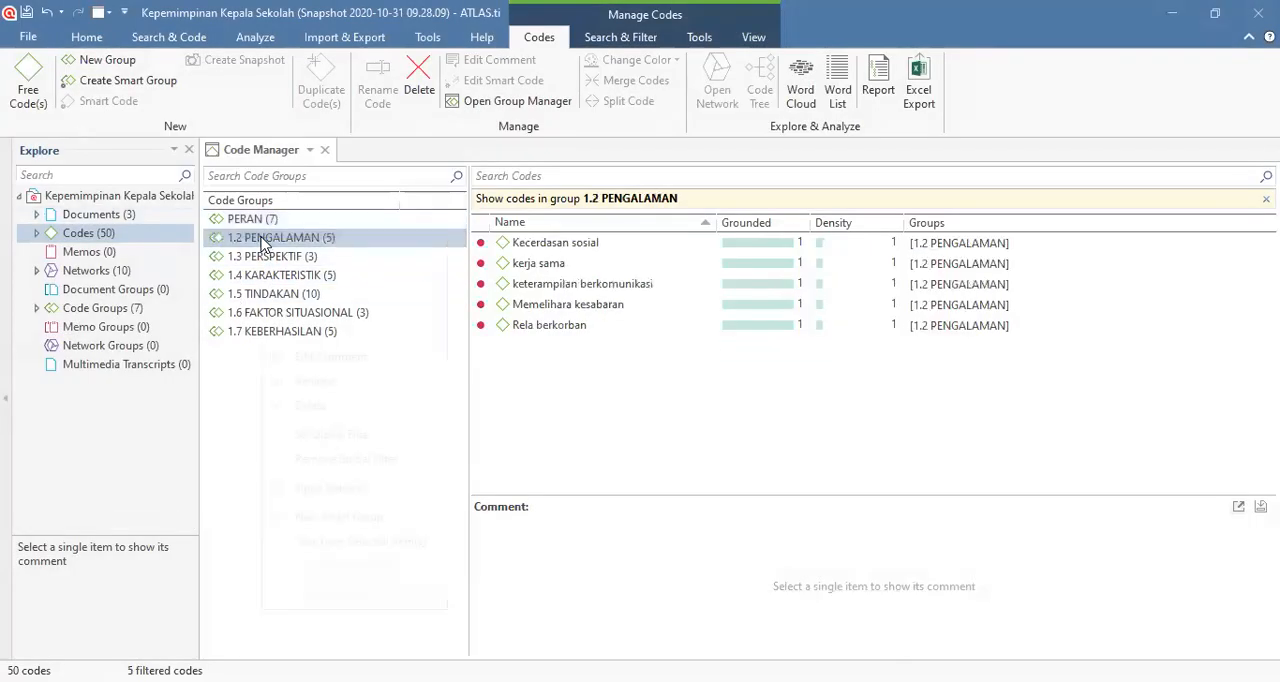
left_click(315, 385)
left_click(633, 338)
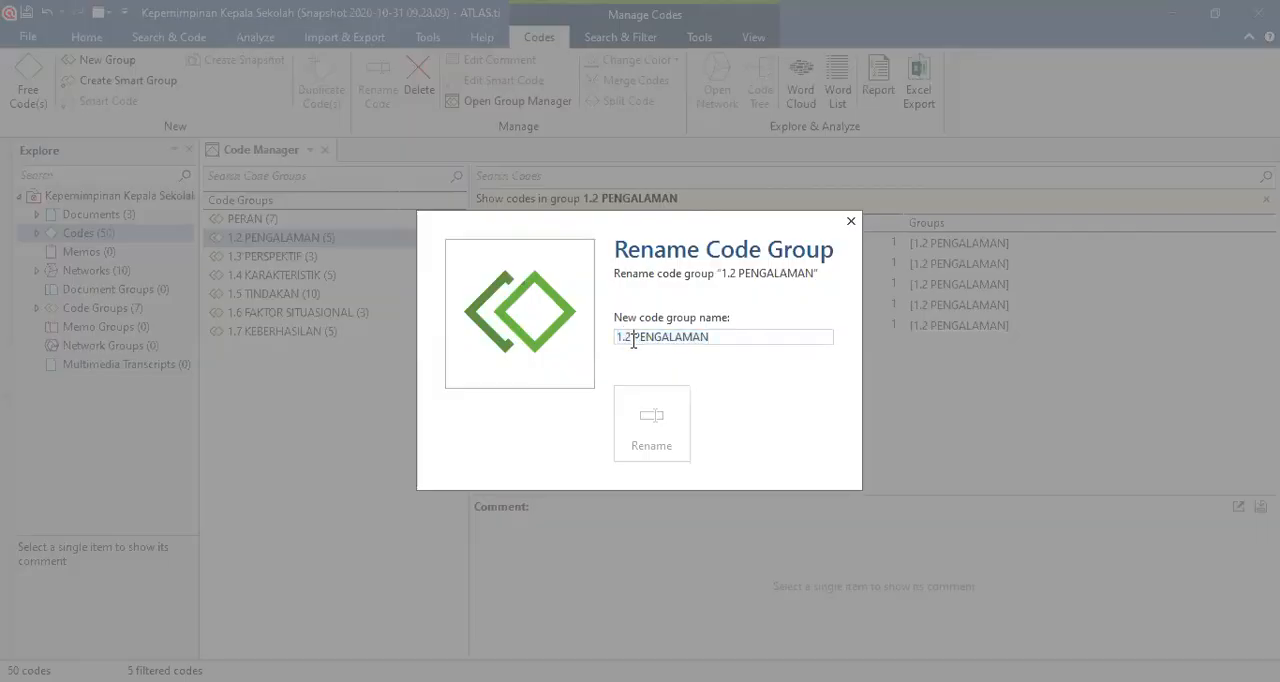
key("BackSpace")
key("BackSpace")
key("BackSpace")
key("BackSpace")
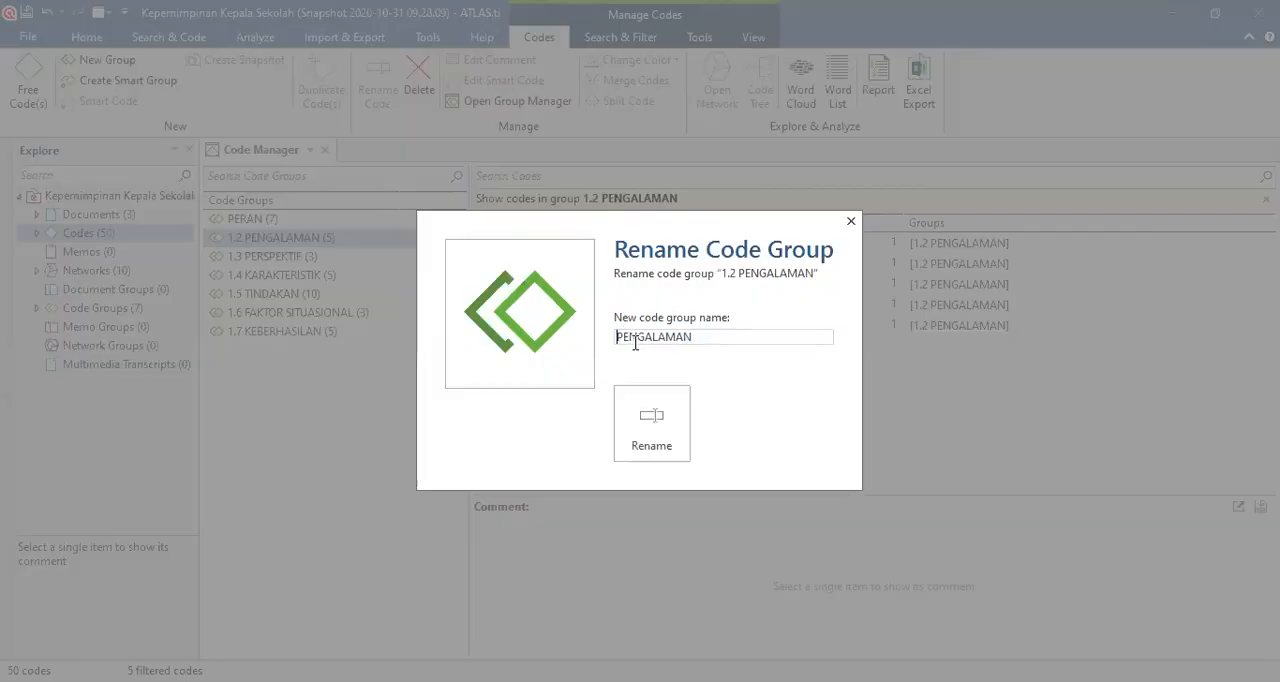
left_click(648, 418)
Step: Rename the code group 1.3 PERSPEKTIF as PERSPEKTIF
left_click(300, 256)
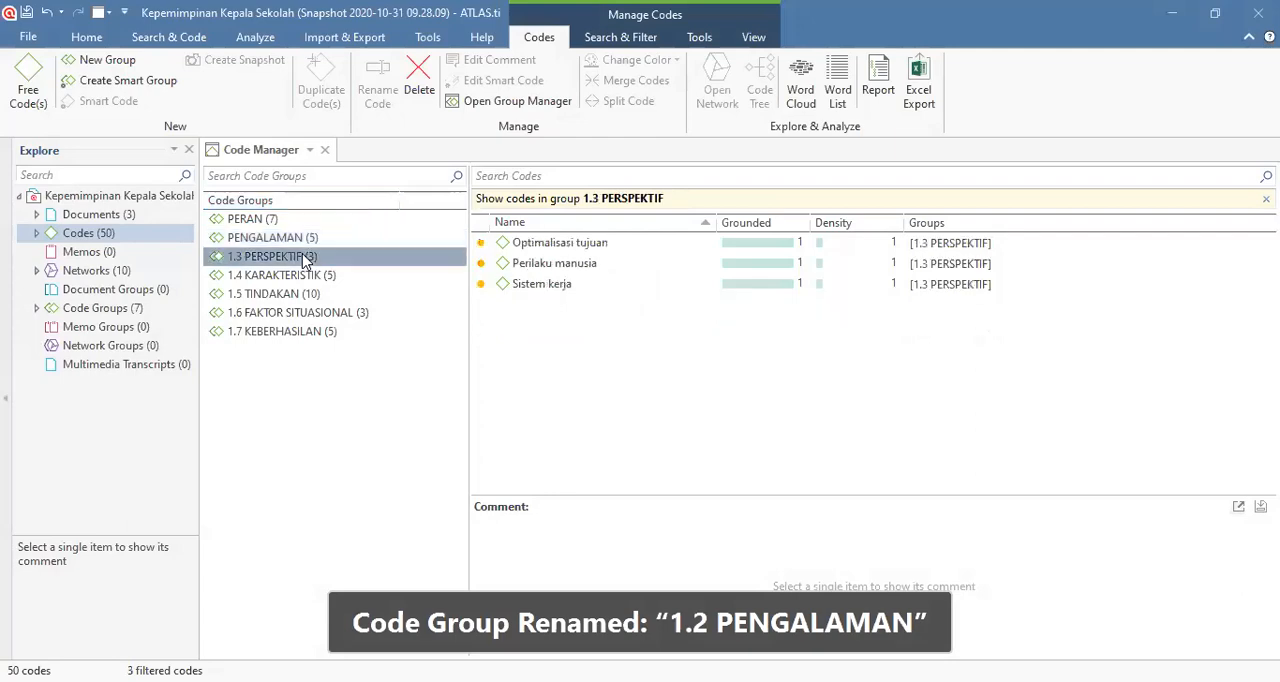
right_click(303, 256)
left_click(355, 398)
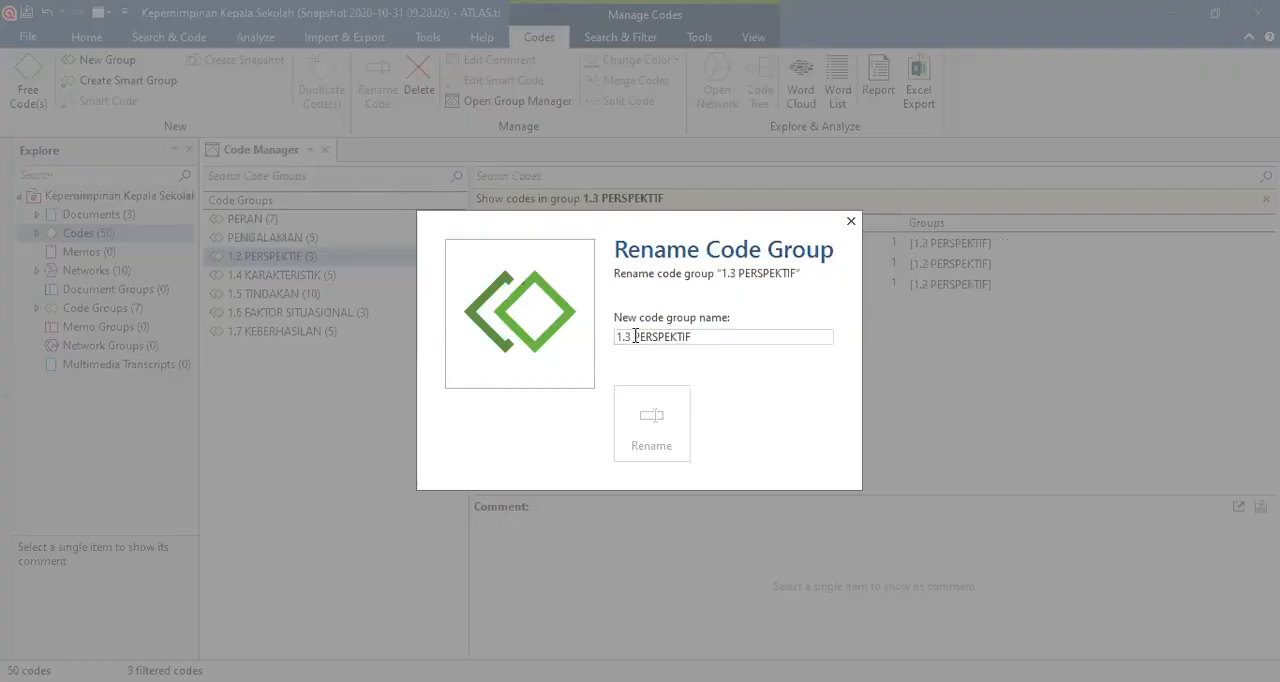
key("BackSpace")
key("BackSpace")
key("BackSpace")
key("BackSpace")
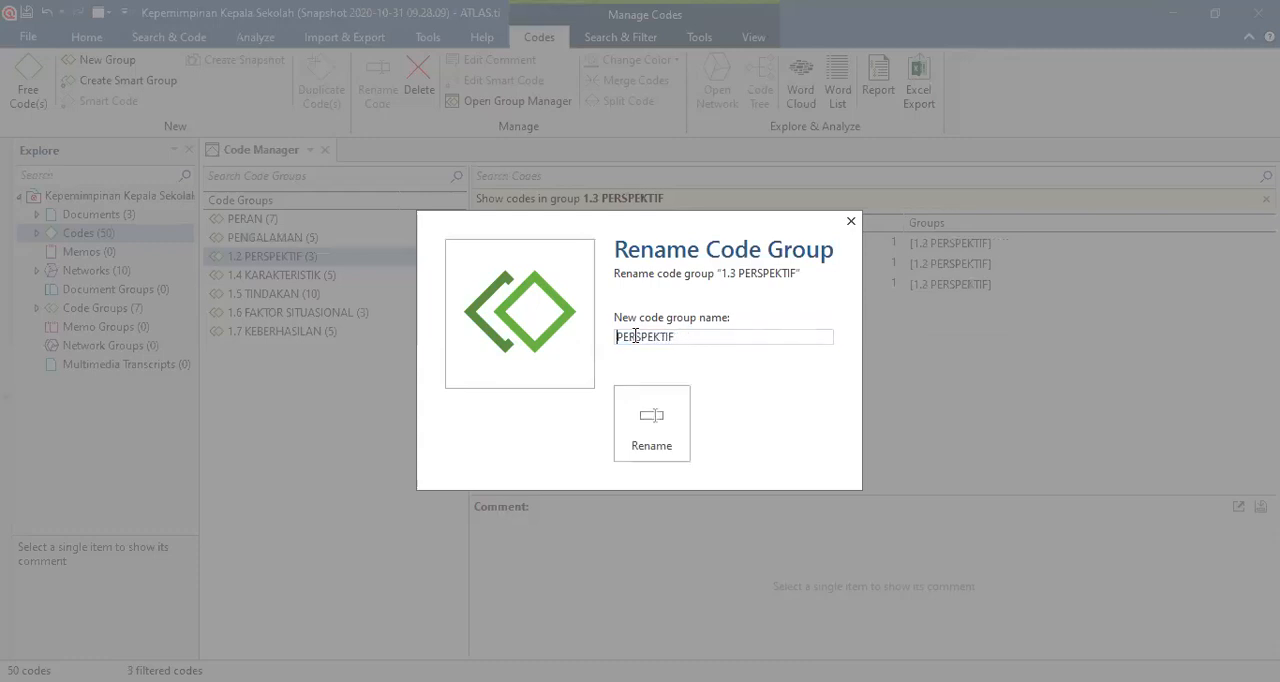
left_click(647, 405)
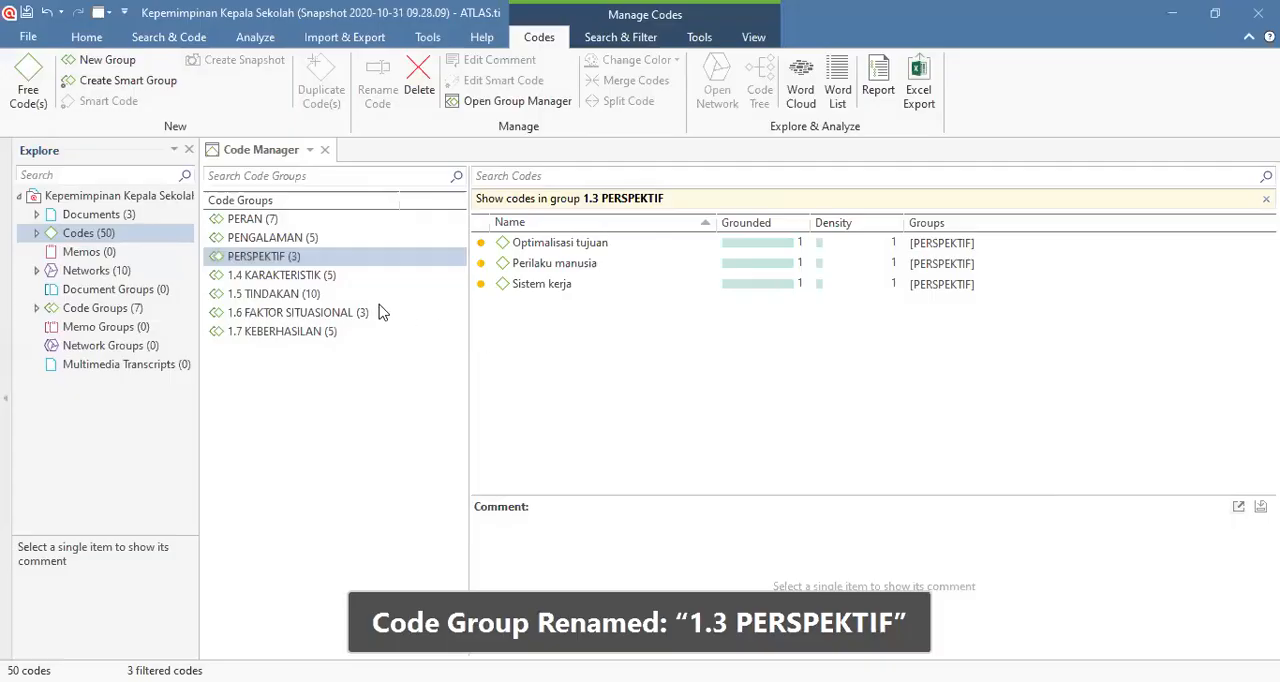
Step: Rename the code group 1.4 KARAKTERISTIK as KARAKTERISTIK
right_click(310, 279)
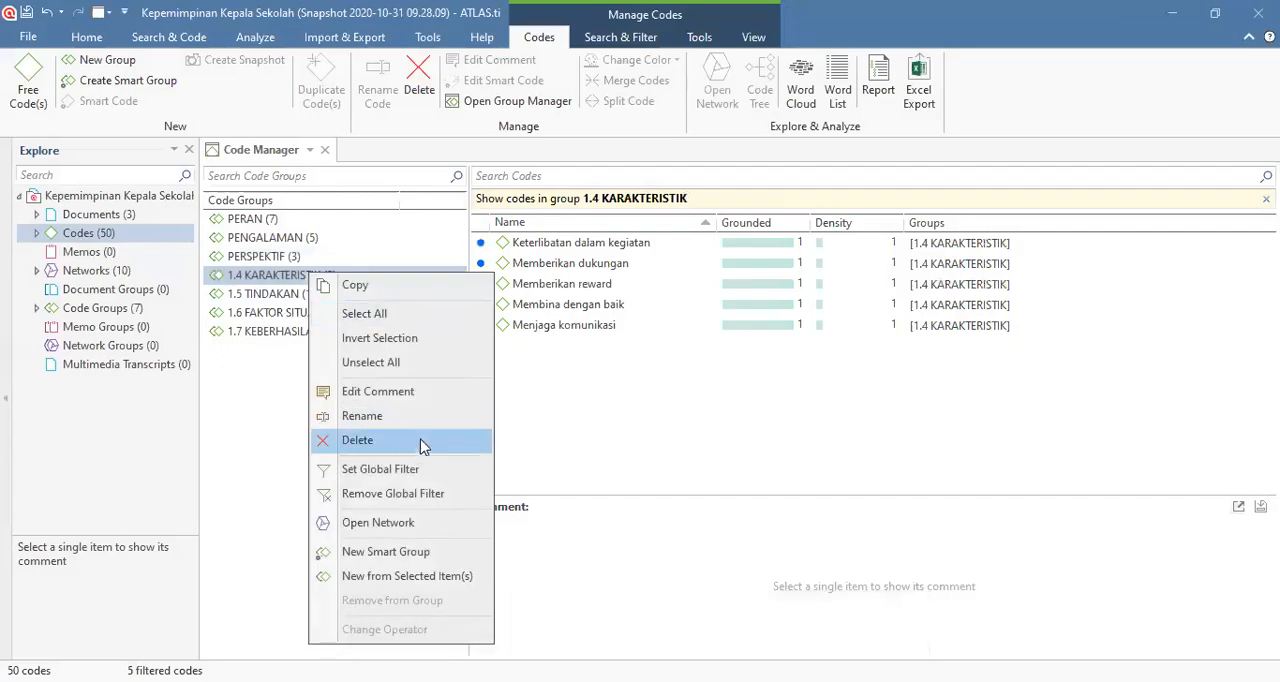
left_click(390, 416)
left_click(628, 337)
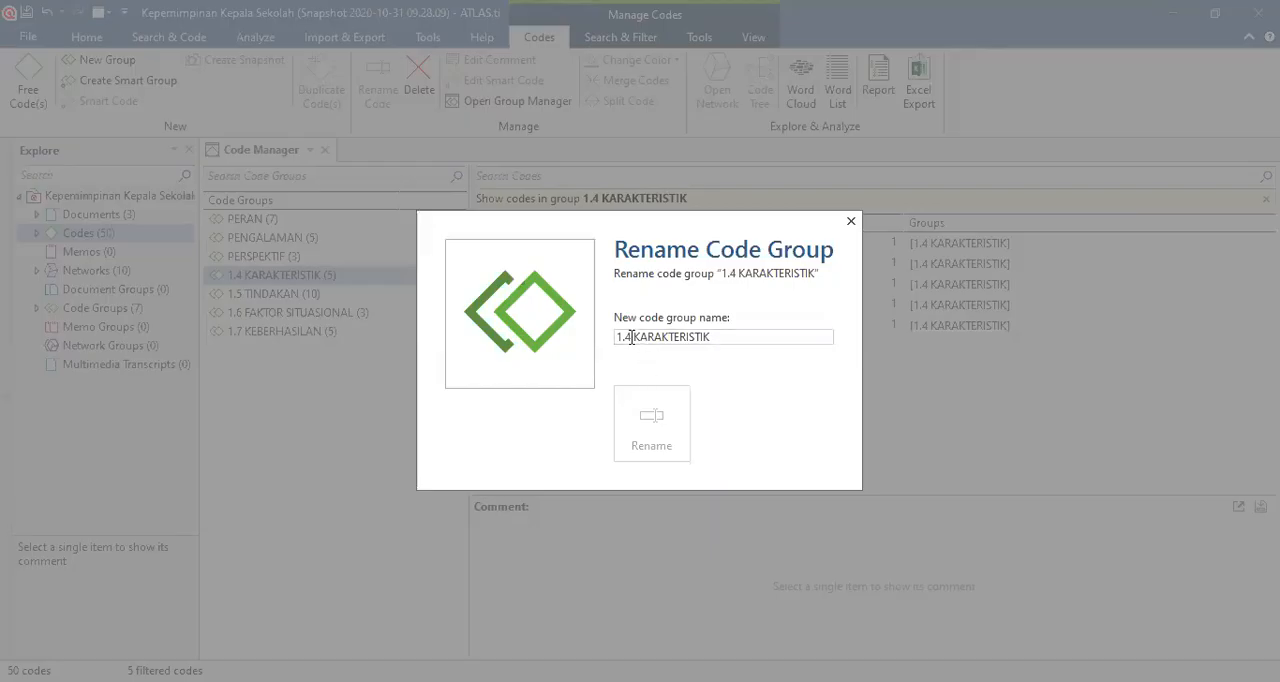
key("BackSpace")
key("BackSpace")
key("BackSpace")
key("BackSpace")
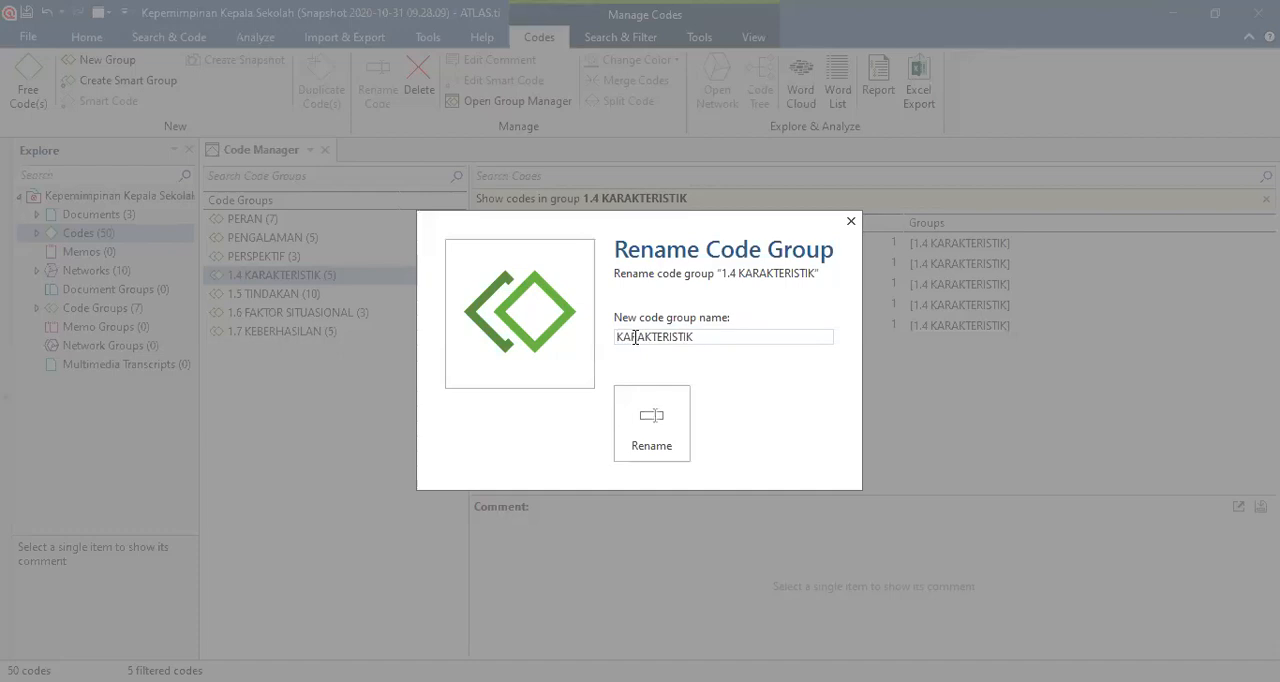
left_click(651, 415)
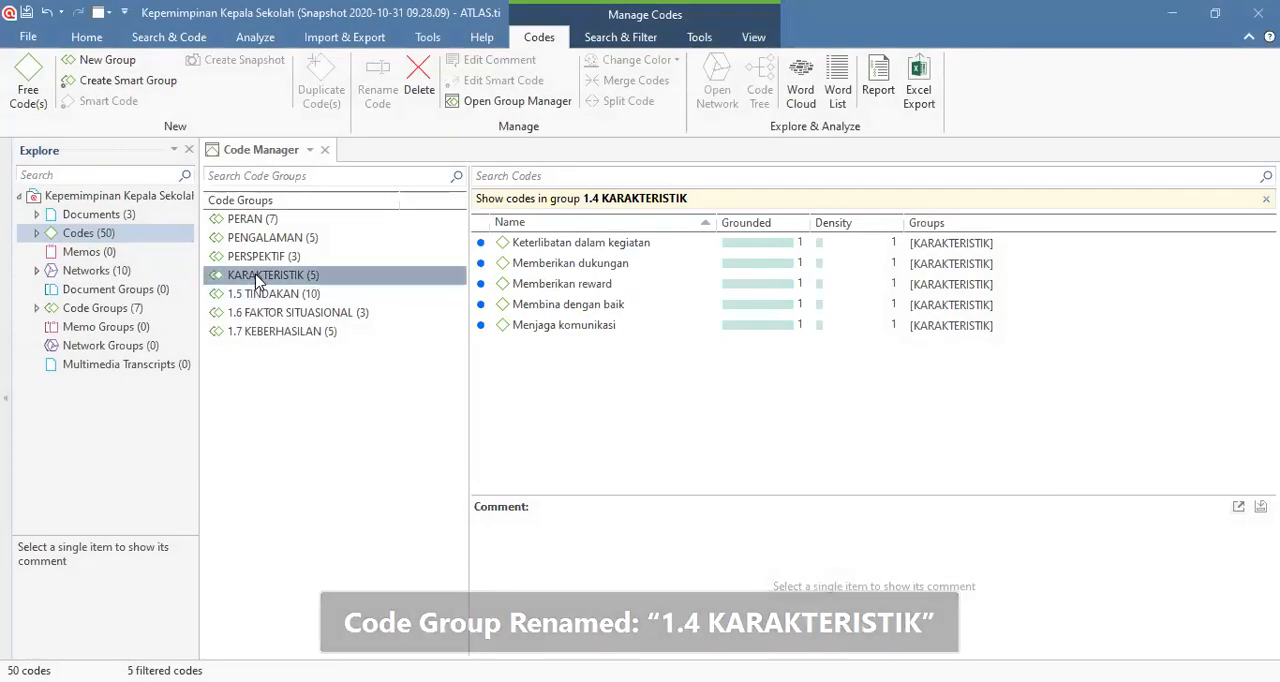
left_click(545, 330)
right_click(546, 332)
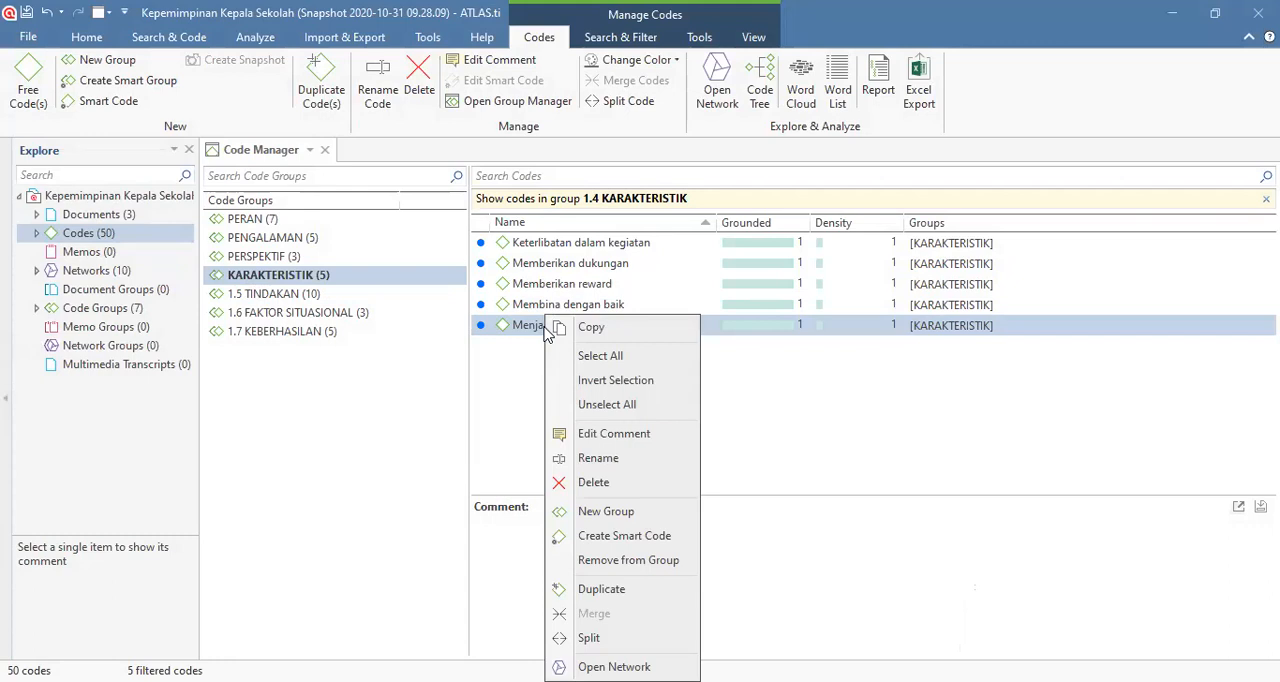
left_click(356, 386)
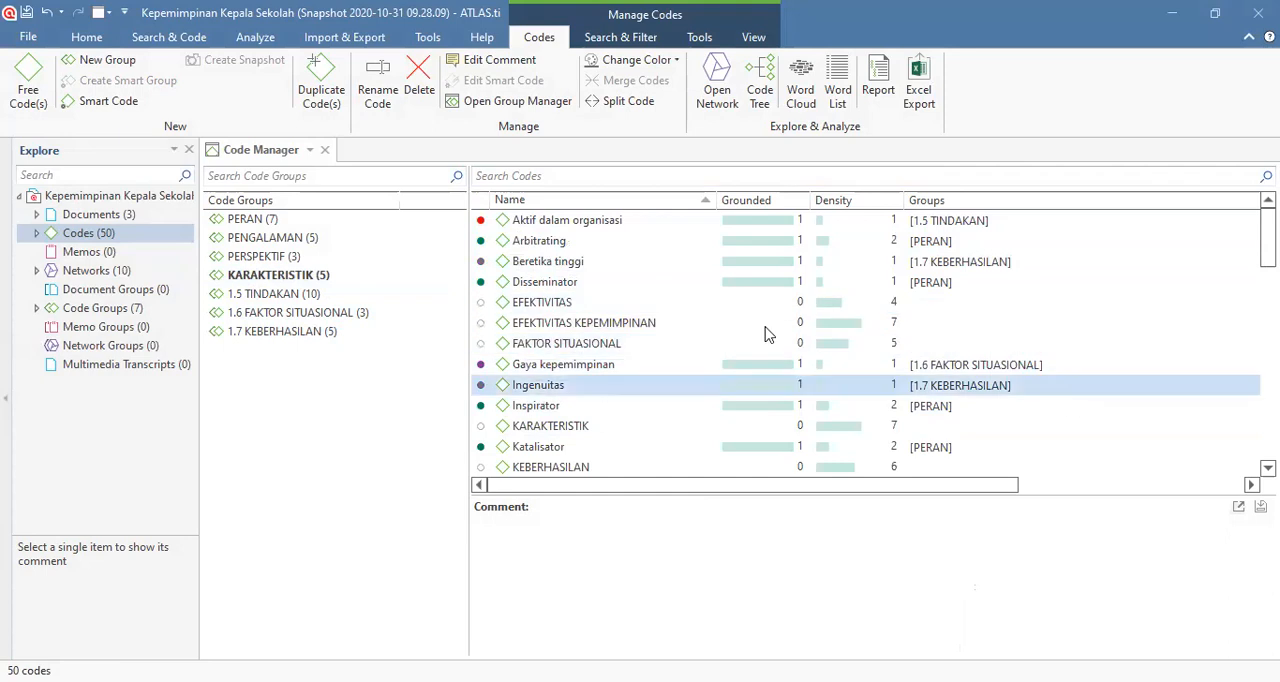
Step: Rename the code group 1.5 TINDAKAN as TINDAKAN
left_click(285, 296)
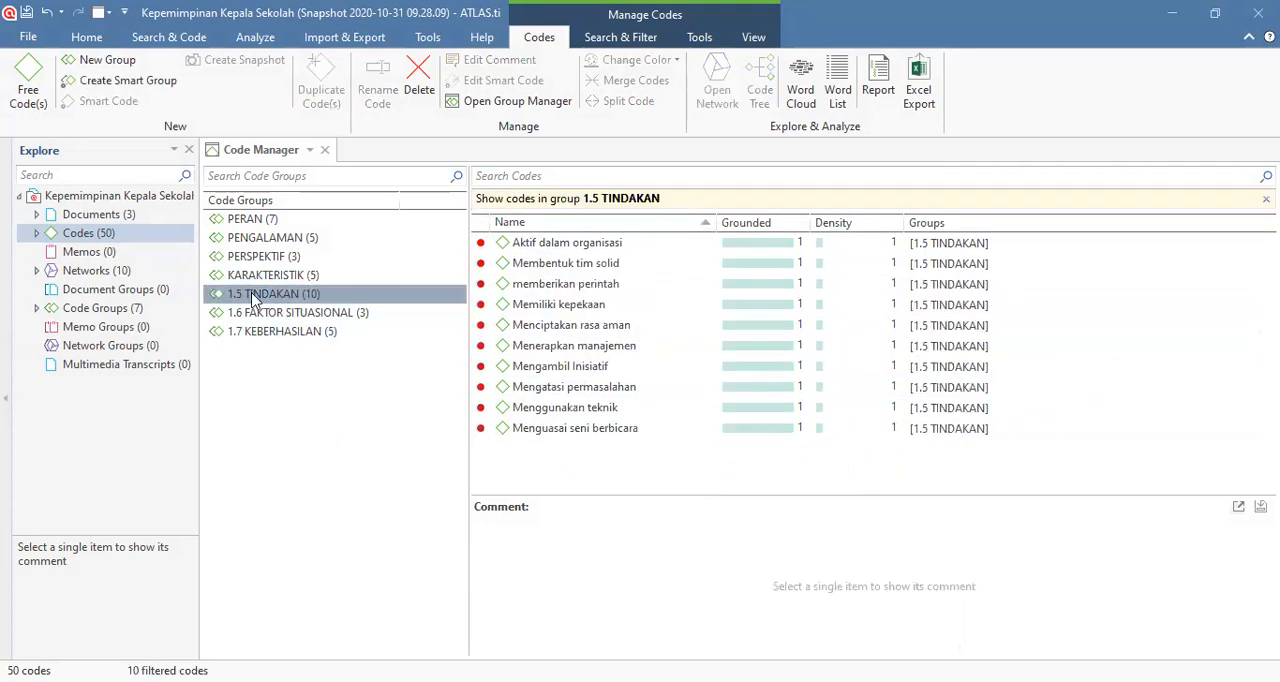
right_click(253, 300)
left_click(305, 436)
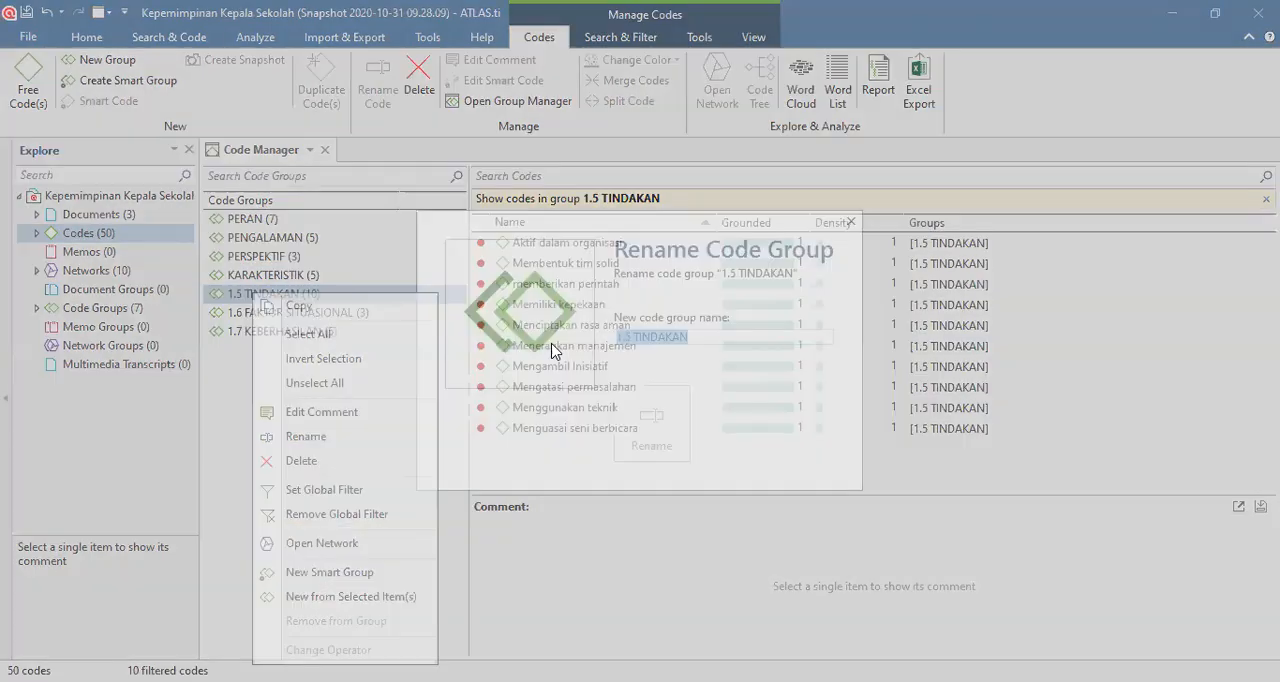
left_click(633, 338)
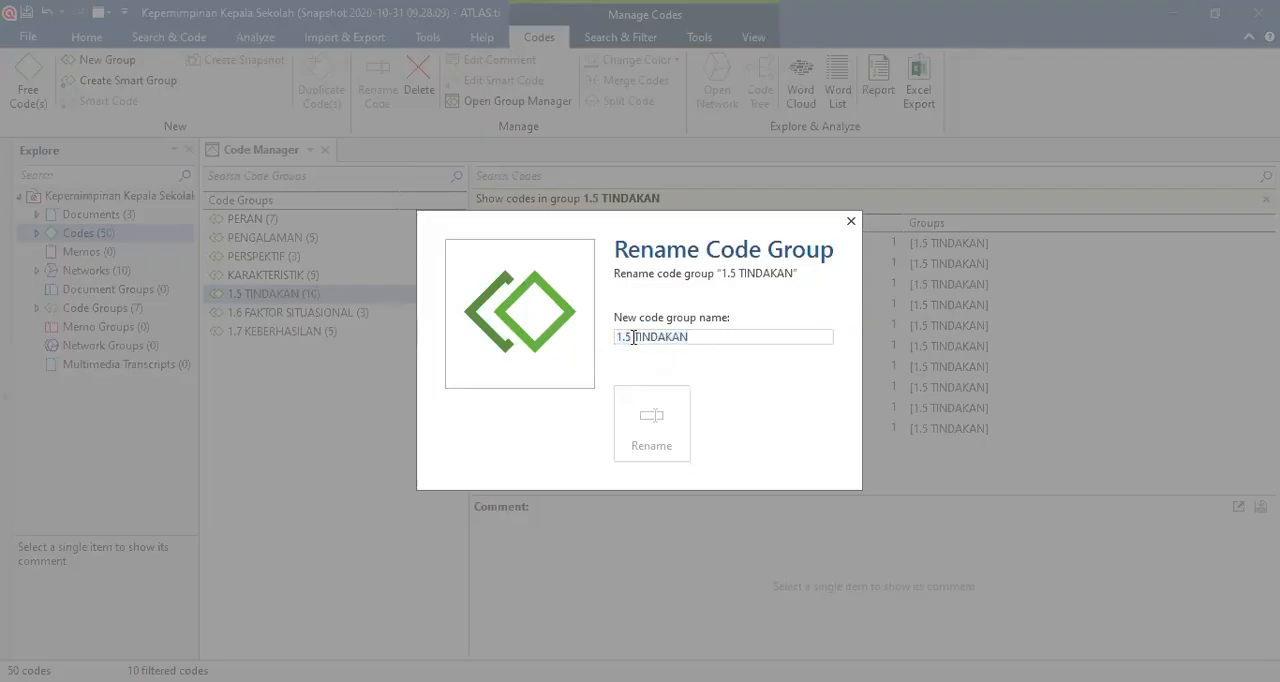
key("BackSpace")
key("BackSpace")
key("BackSpace")
key("BackSpace")
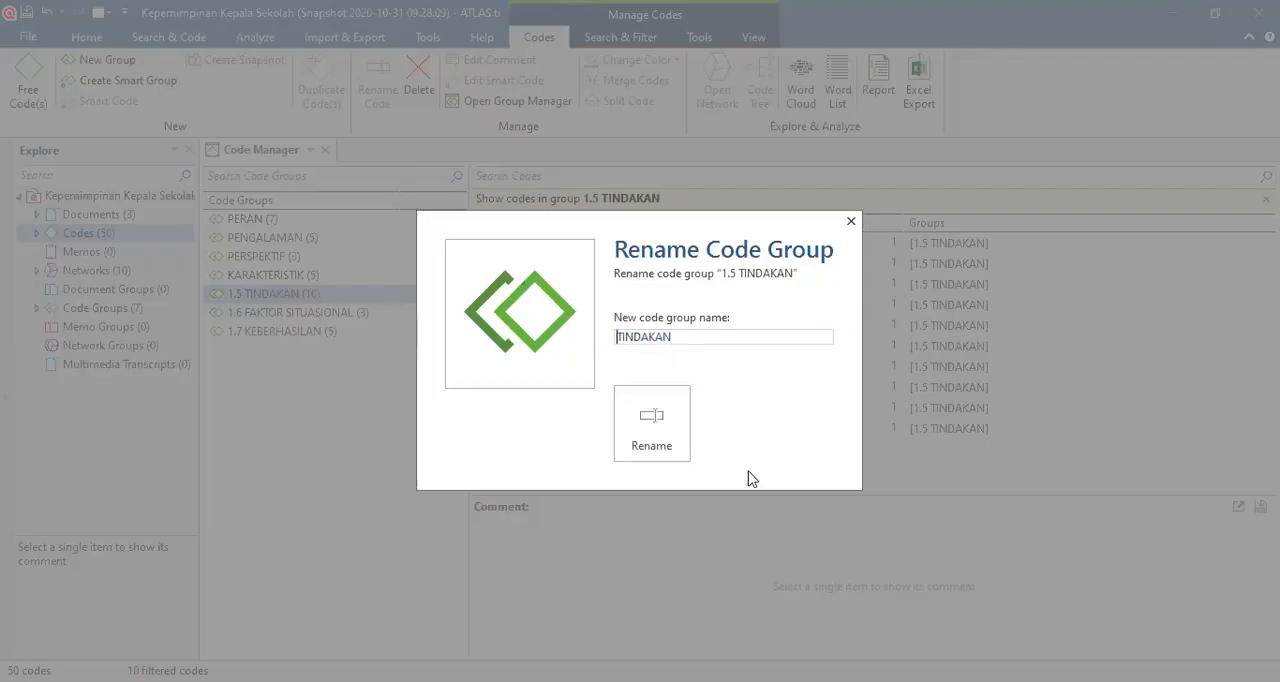
left_click(651, 440)
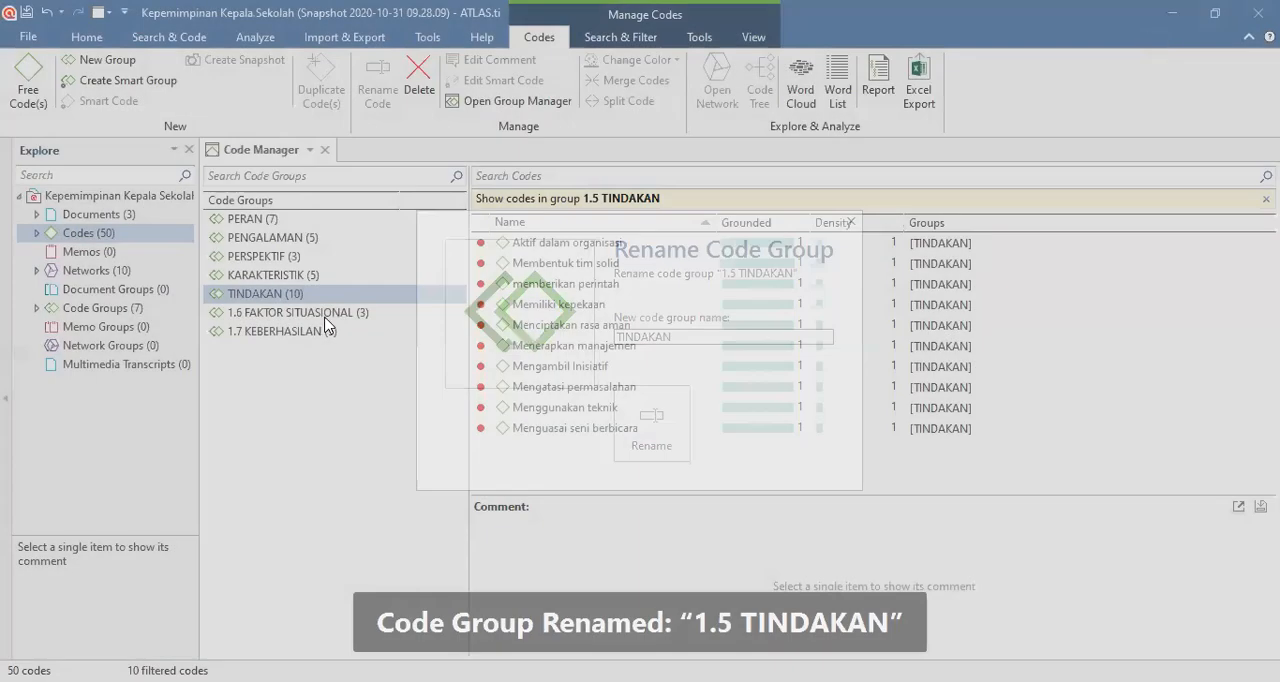
Step: Rename the code group 1.6 FAKTOR SITUASIONAL as FAKTOR SITUASIONAL
left_click(322, 313)
right_click(321, 312)
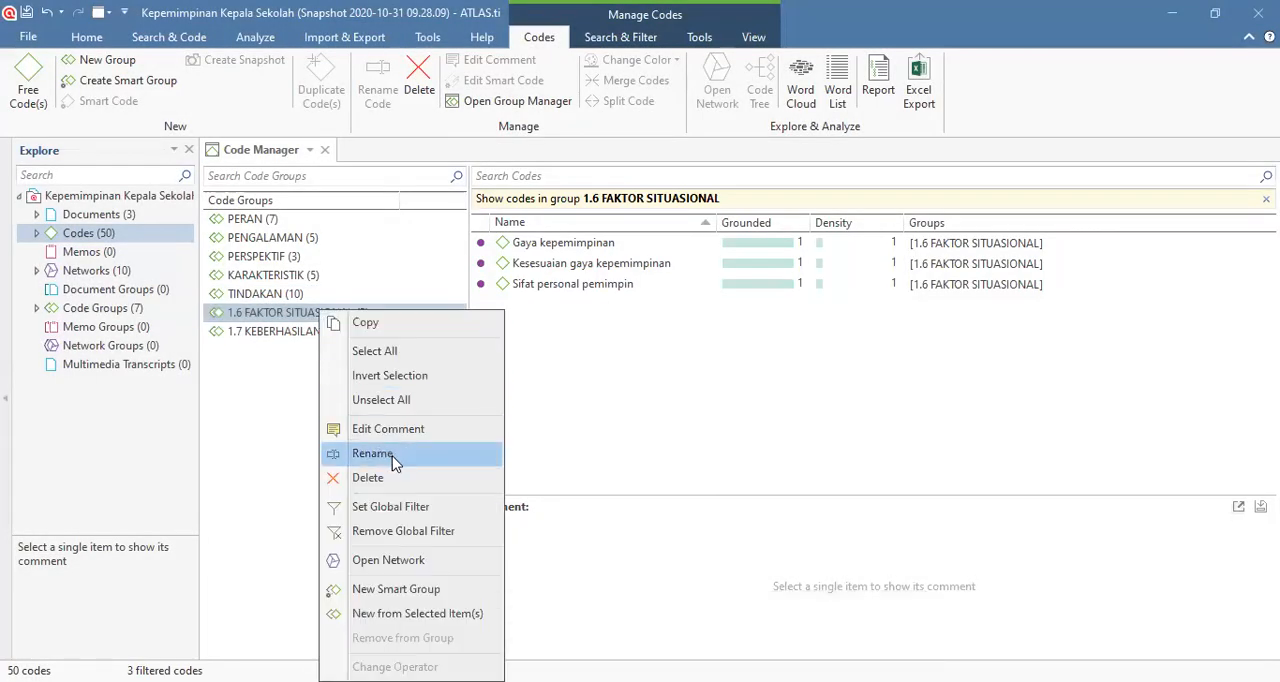
left_click(390, 455)
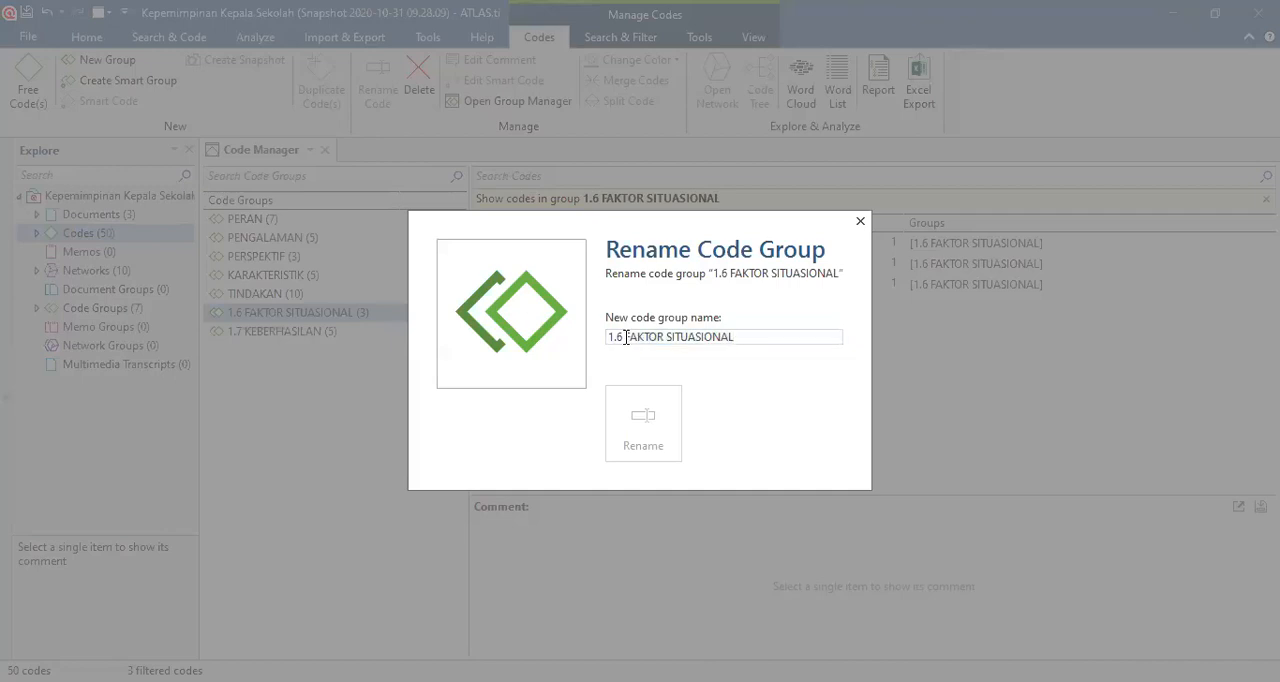
left_click(626, 338)
key("BackSpace")
key("BackSpace")
key("BackSpace")
key("BackSpace")
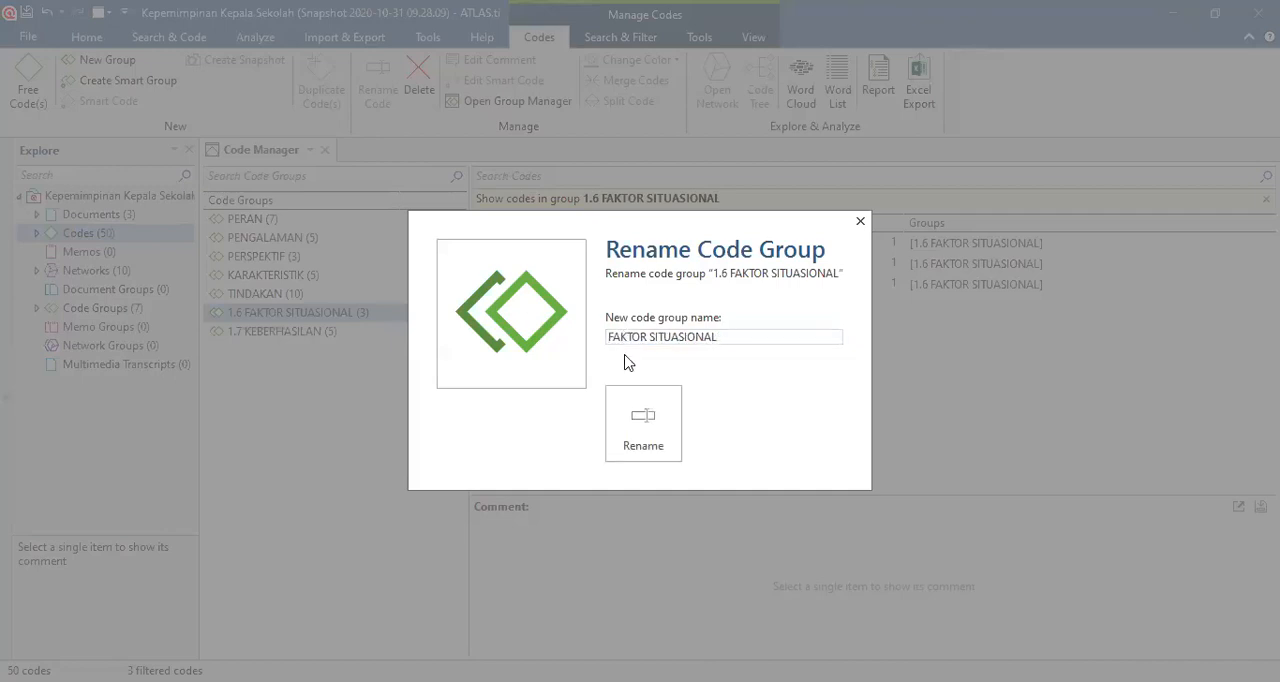
left_click(624, 418)
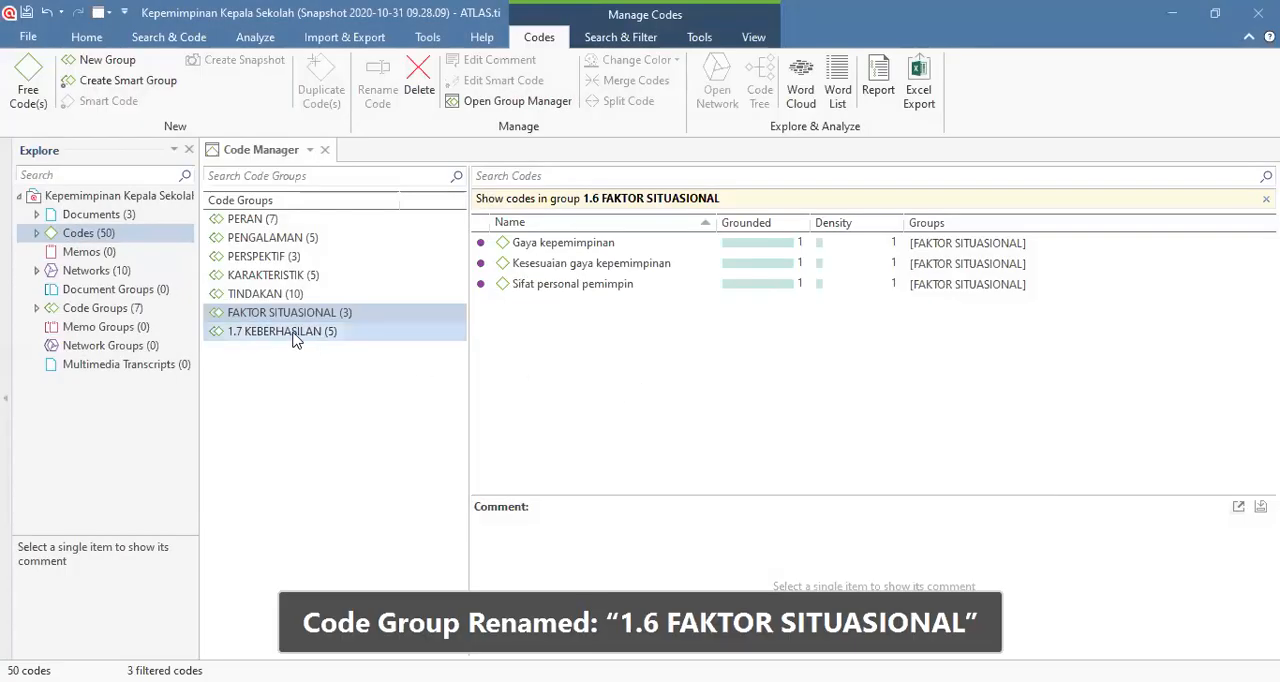
Step: Rename the code group 1.7 KEBERHASILAN as KEBERHASILAN
left_click(293, 336)
right_click(293, 338)
left_click(376, 454)
left_click(634, 337)
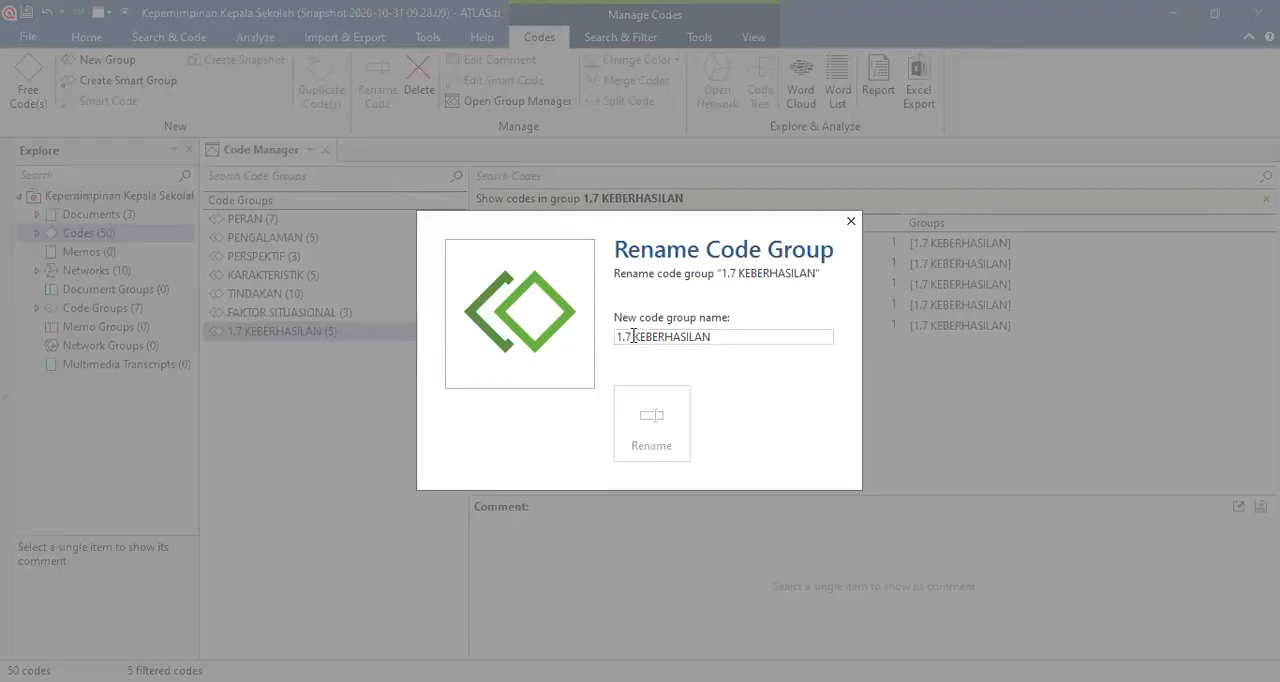
key("BackSpace")
key("BackSpace")
key("BackSpace")
key("BackSpace")
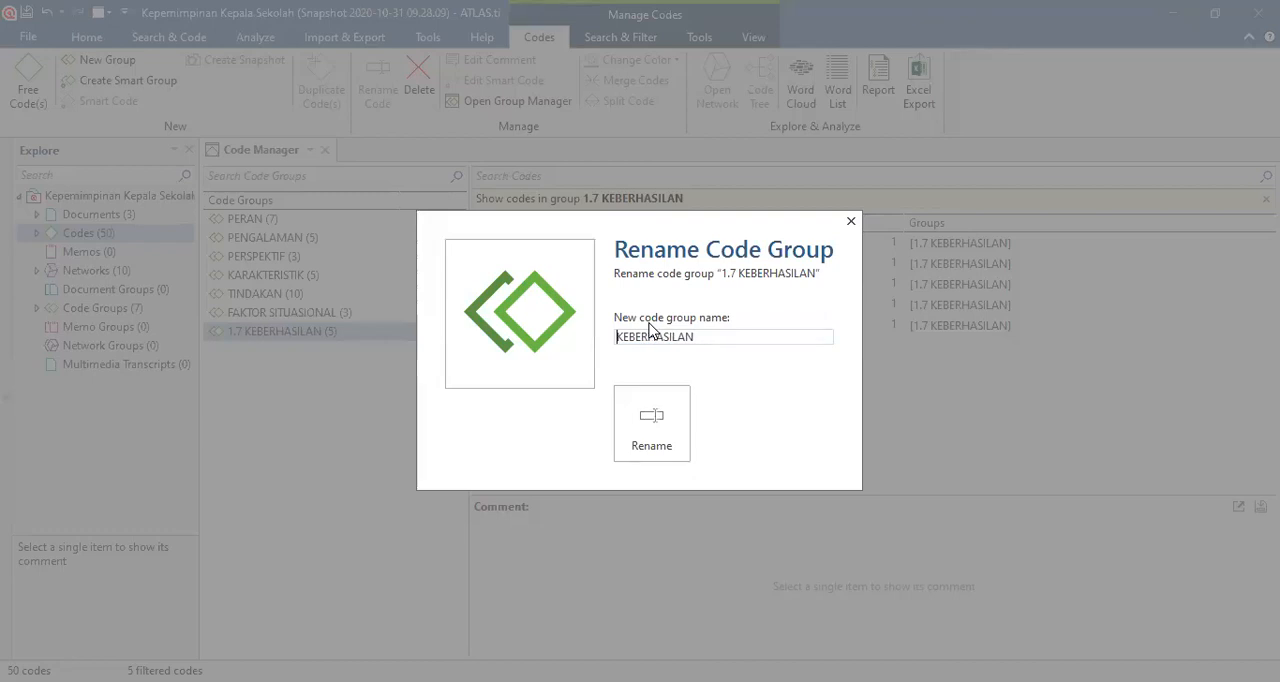
left_click(652, 416)
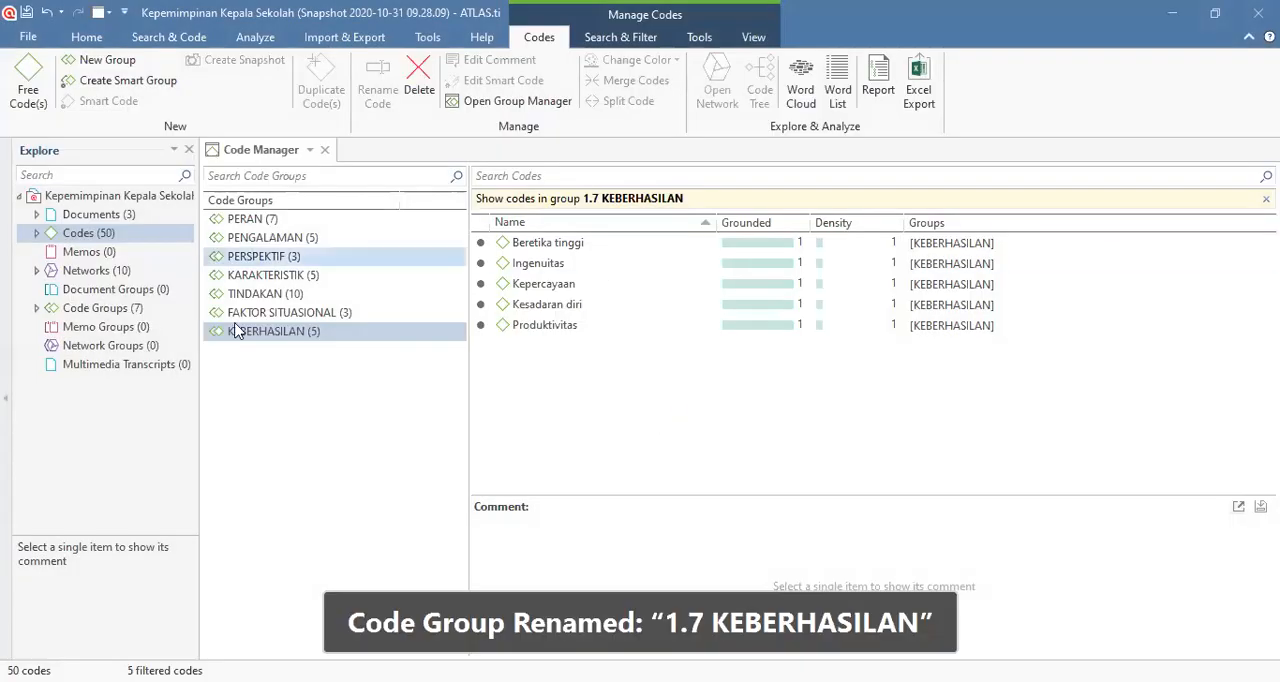
Step: Return to the full code list and close the Code Manager
left_click(104, 236)
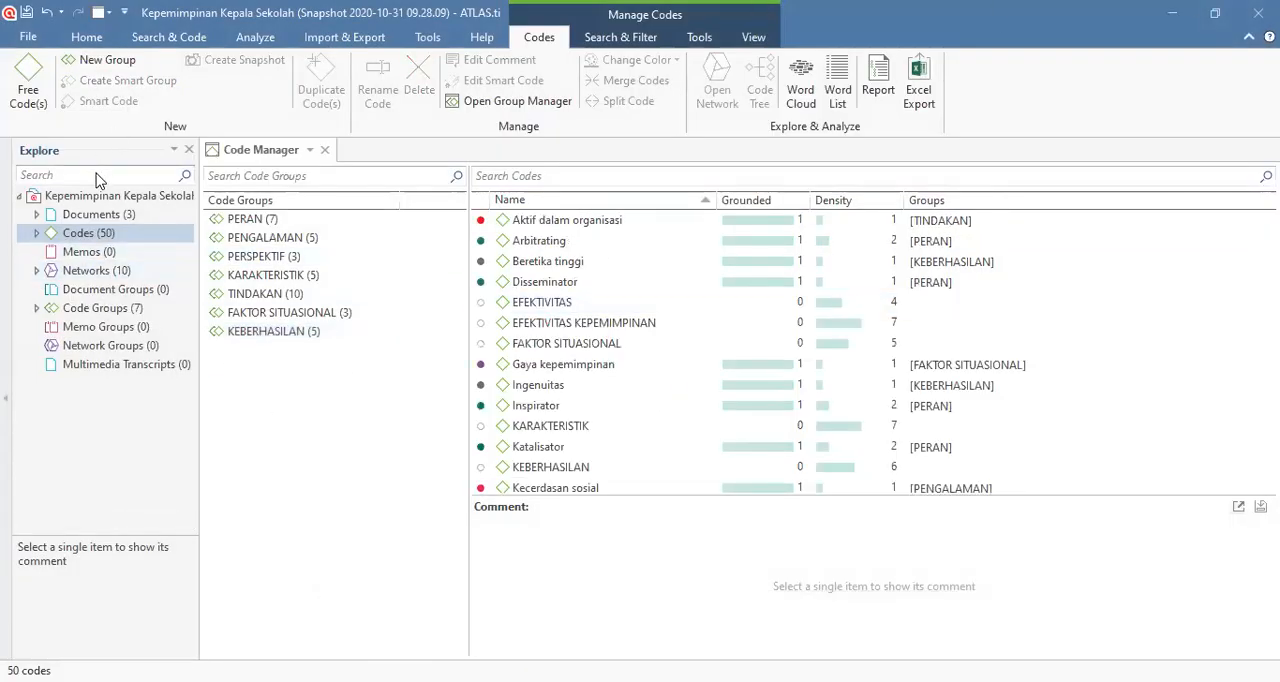
left_click(513, 426)
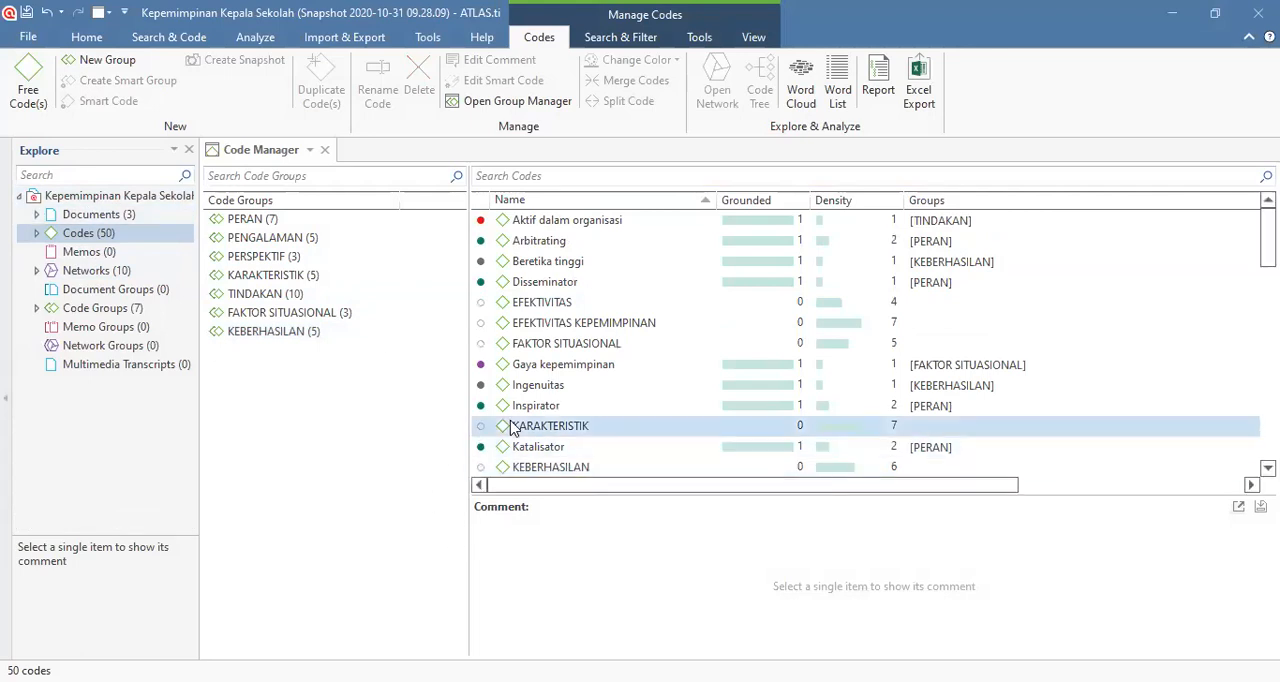
left_click(87, 38)
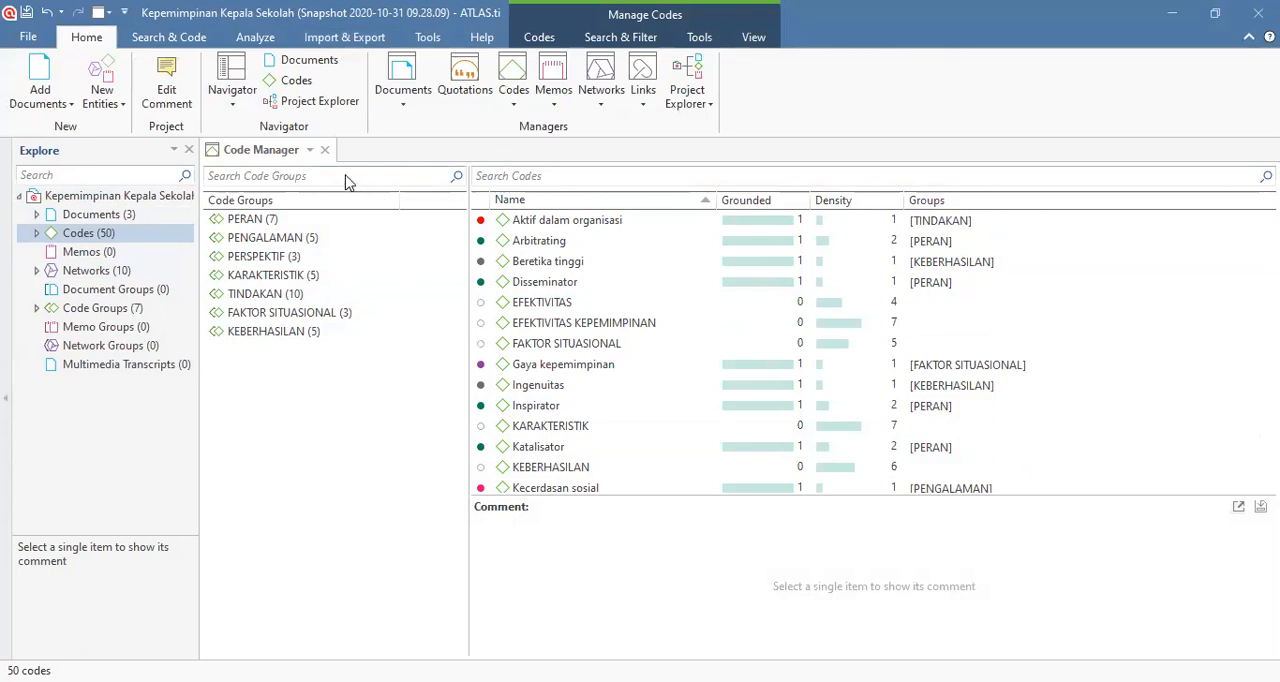
left_click(325, 150)
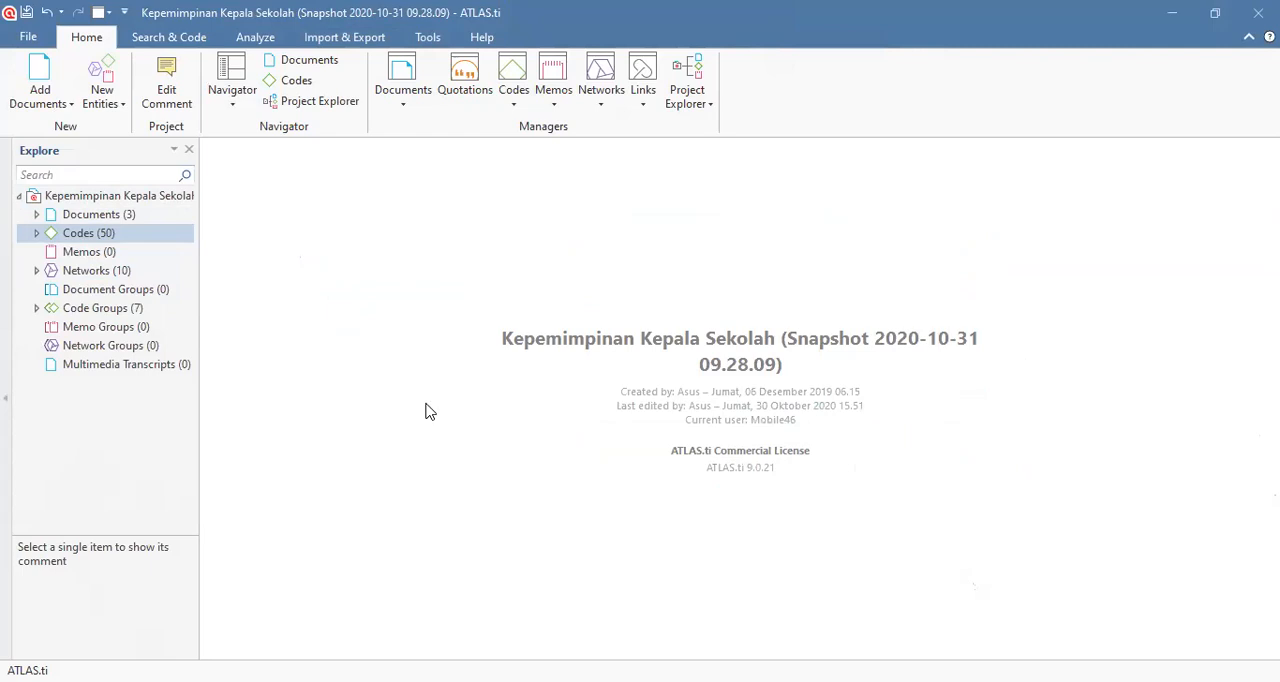
left_click(111, 104)
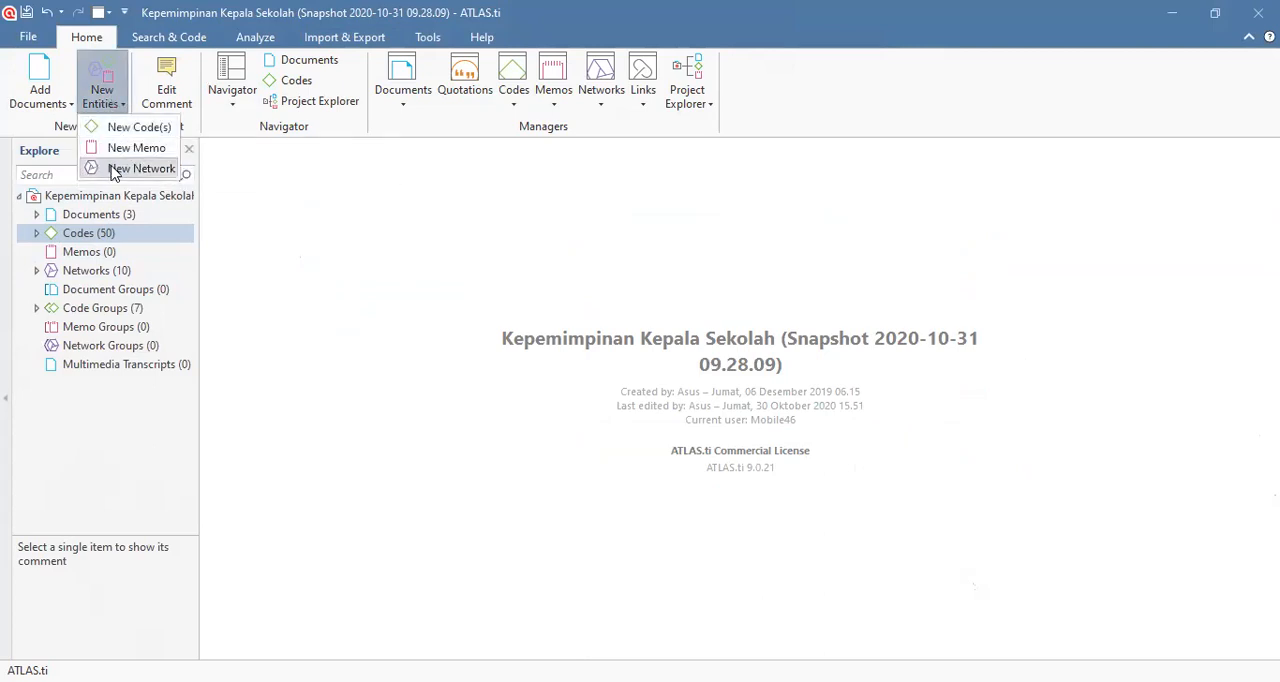
left_click(112, 170)
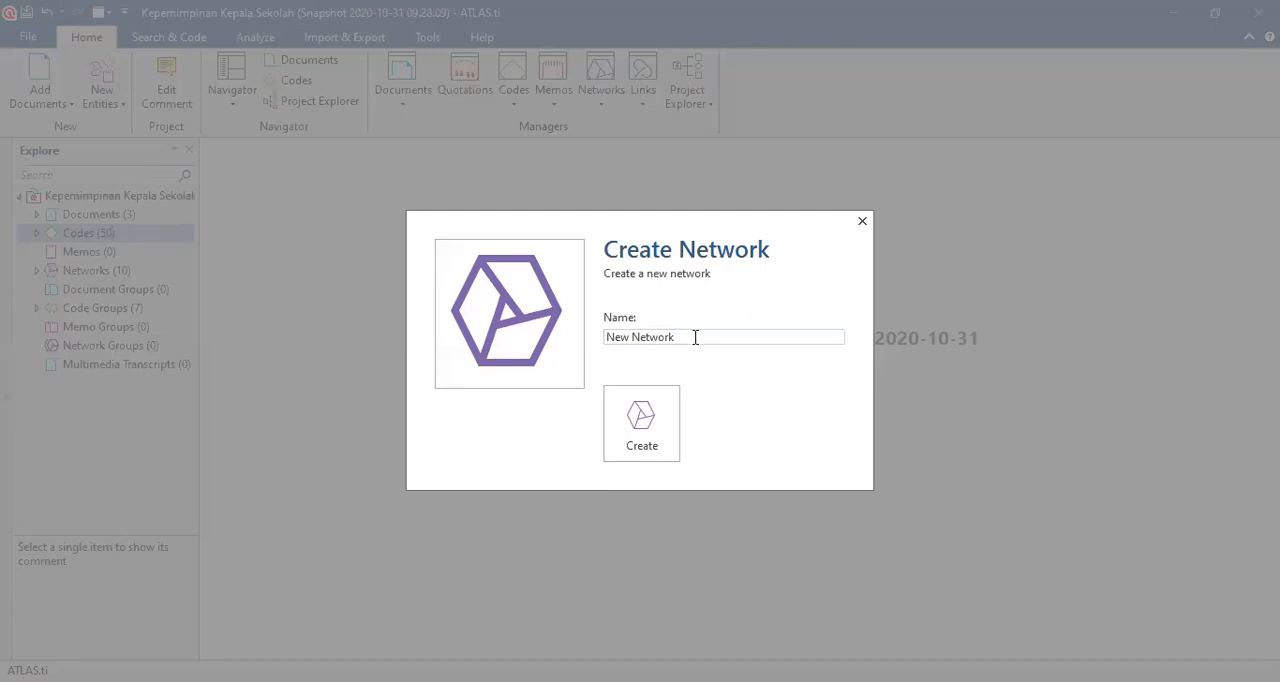
left_click_drag(695, 337, 610, 335)
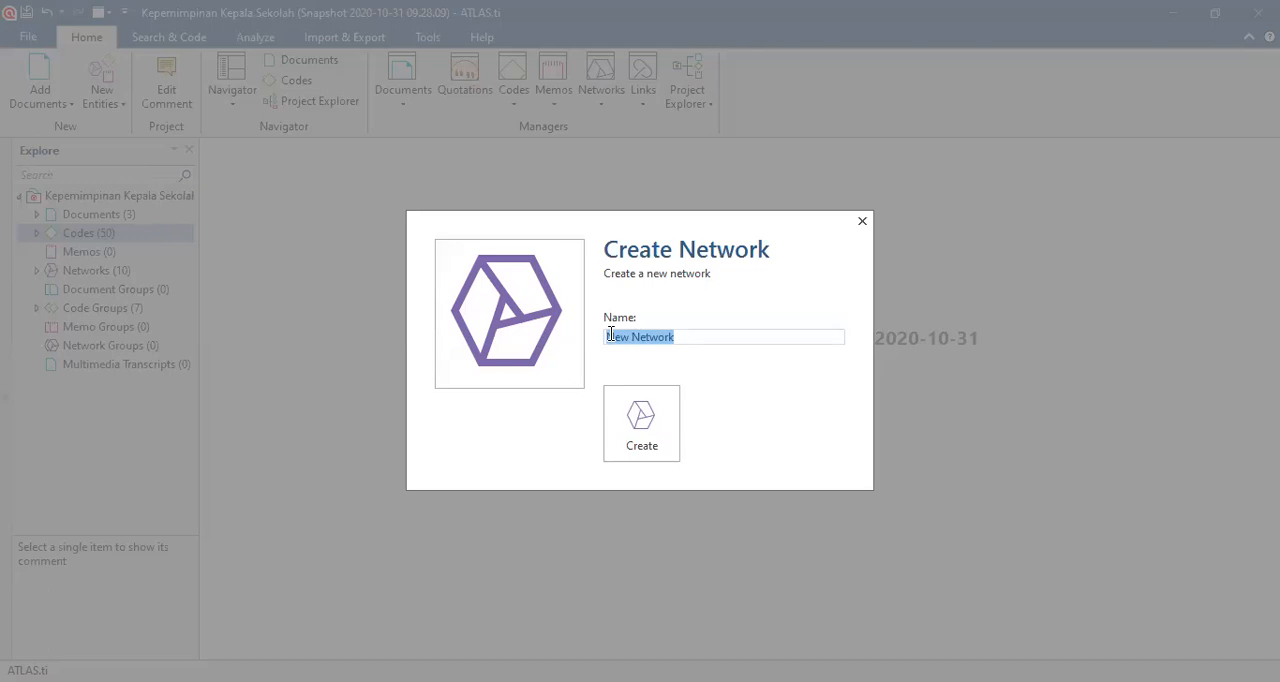
left_click(862, 222)
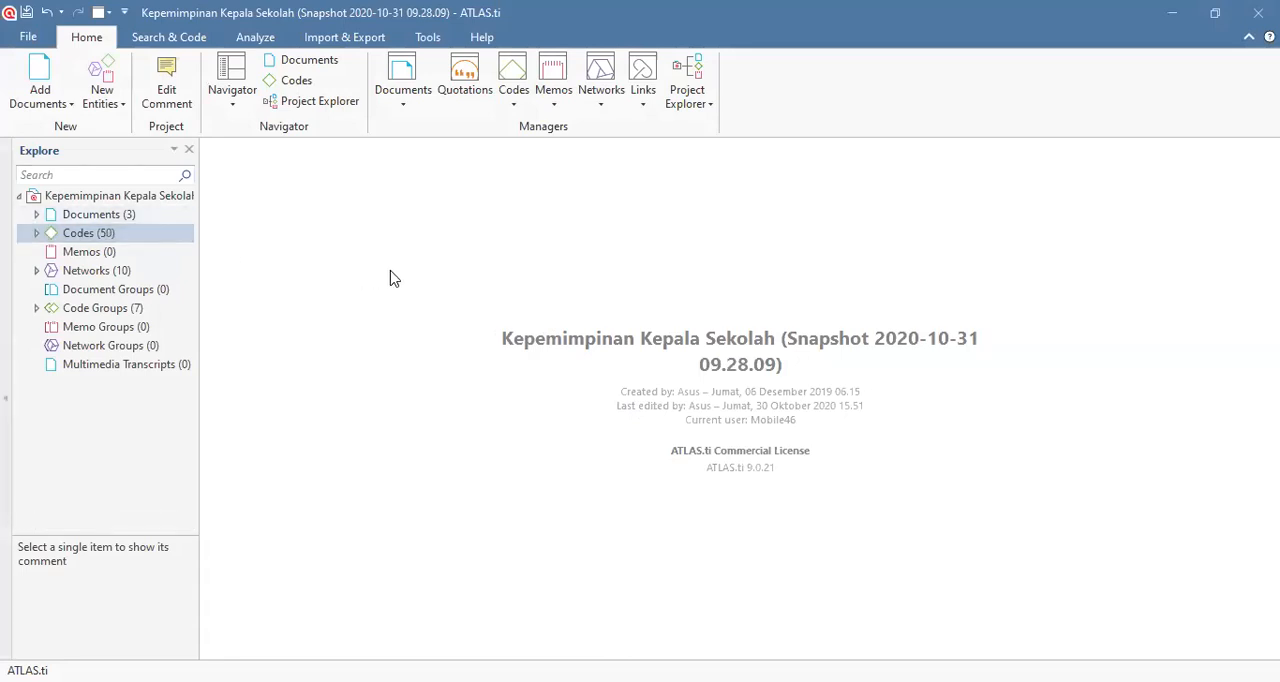
Step: Expand the code groups in the widened project tree and create a new network named "PERAN." with a trailing period
left_click(35, 309)
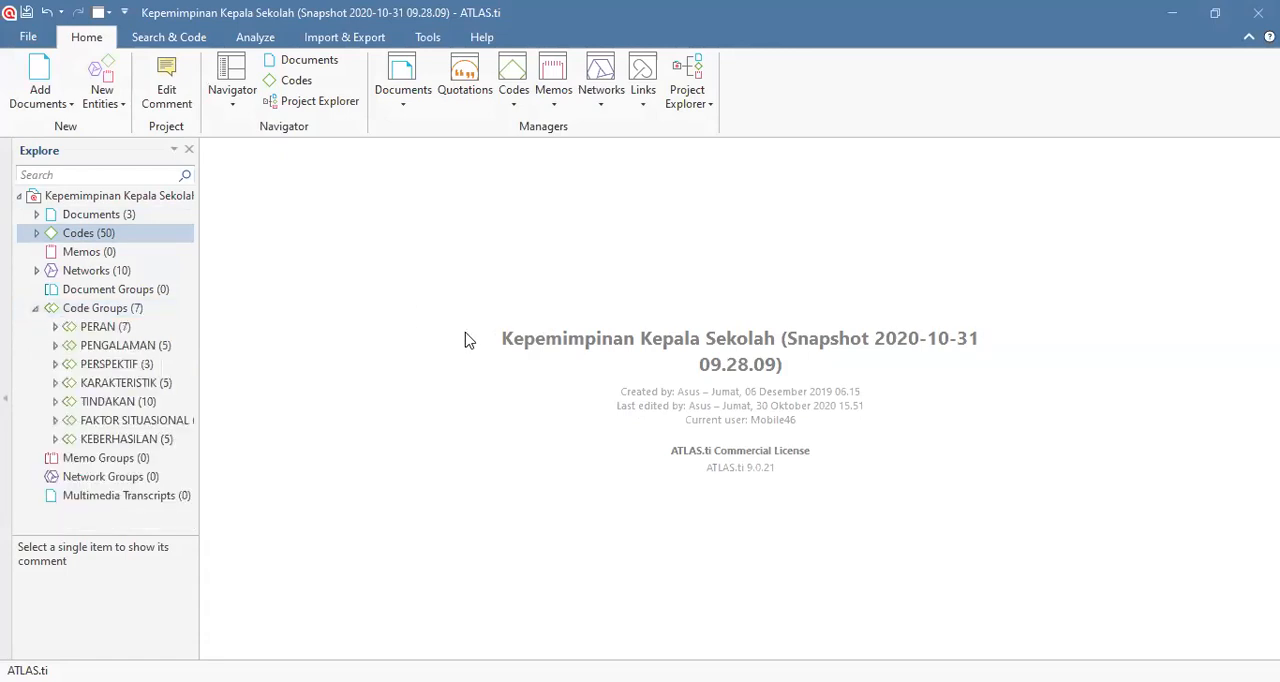
left_click_drag(201, 247, 265, 250)
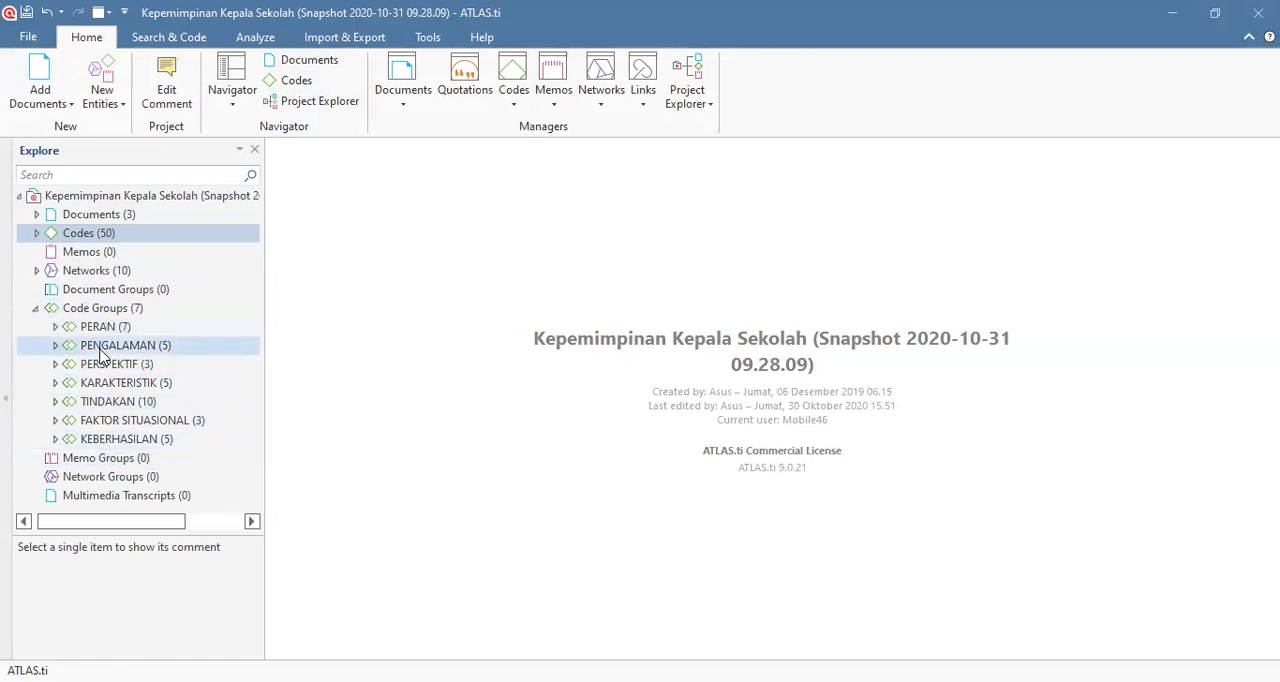
left_click(100, 108)
left_click(113, 168)
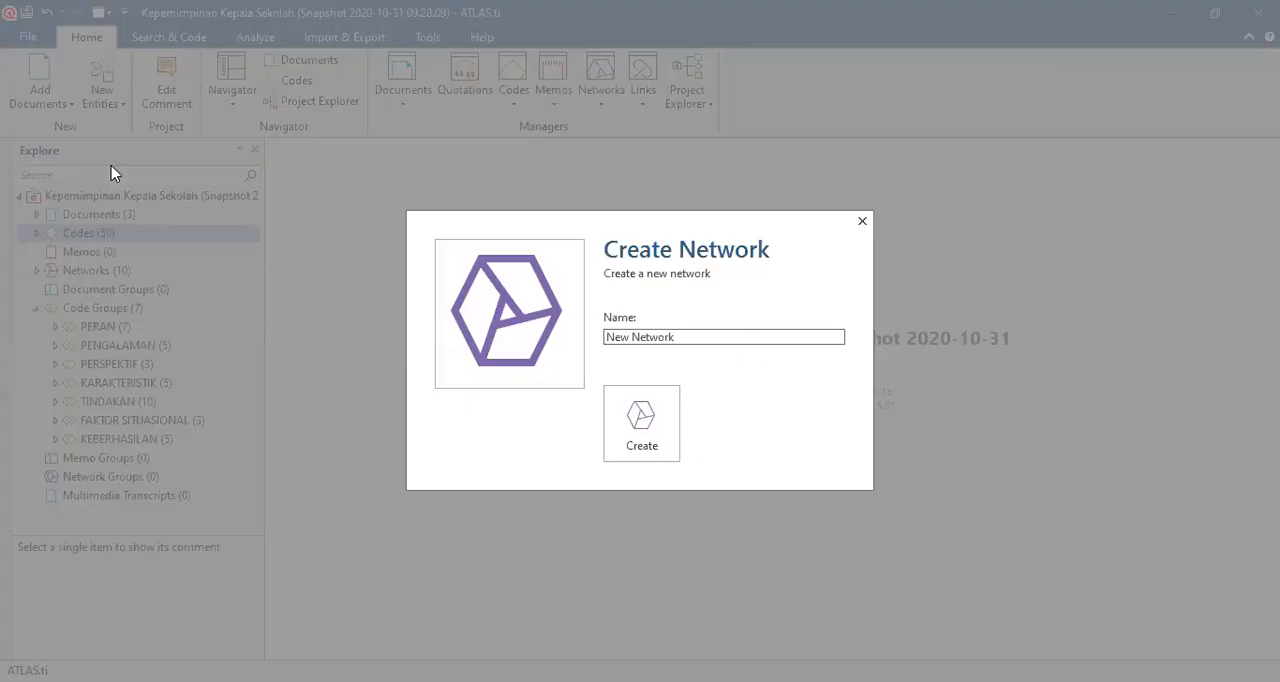
left_click_drag(684, 339, 603, 337)
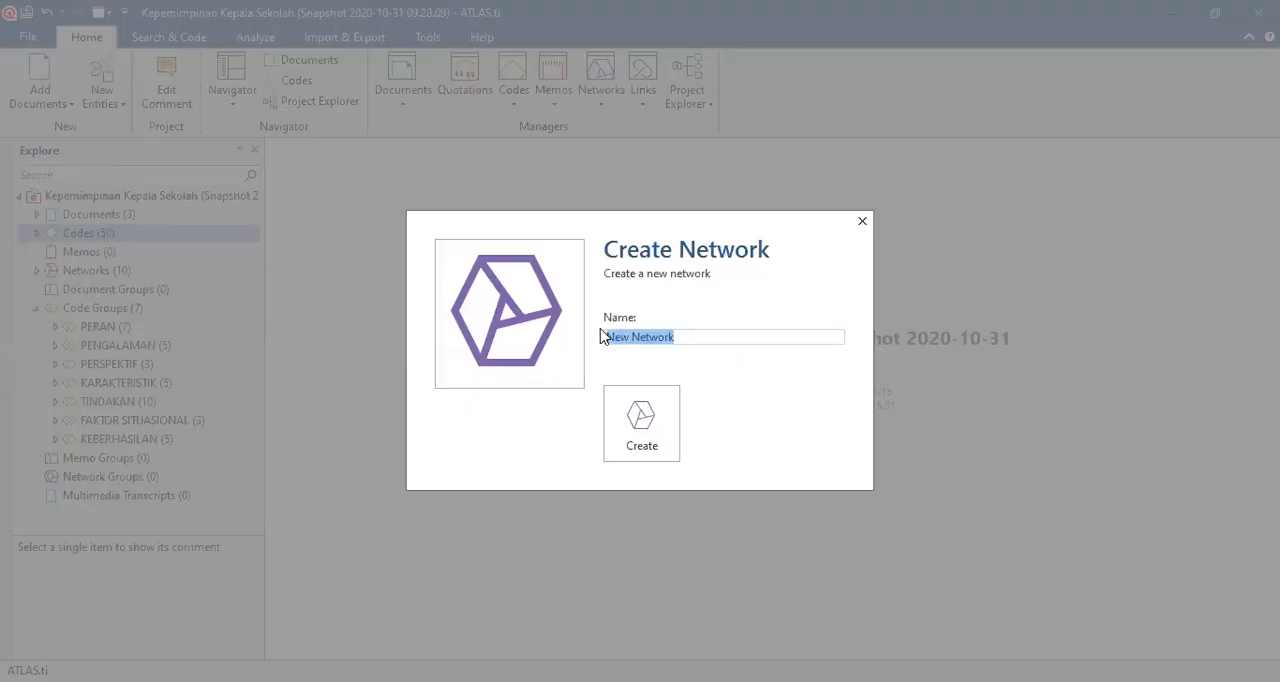
key("BackSpace")
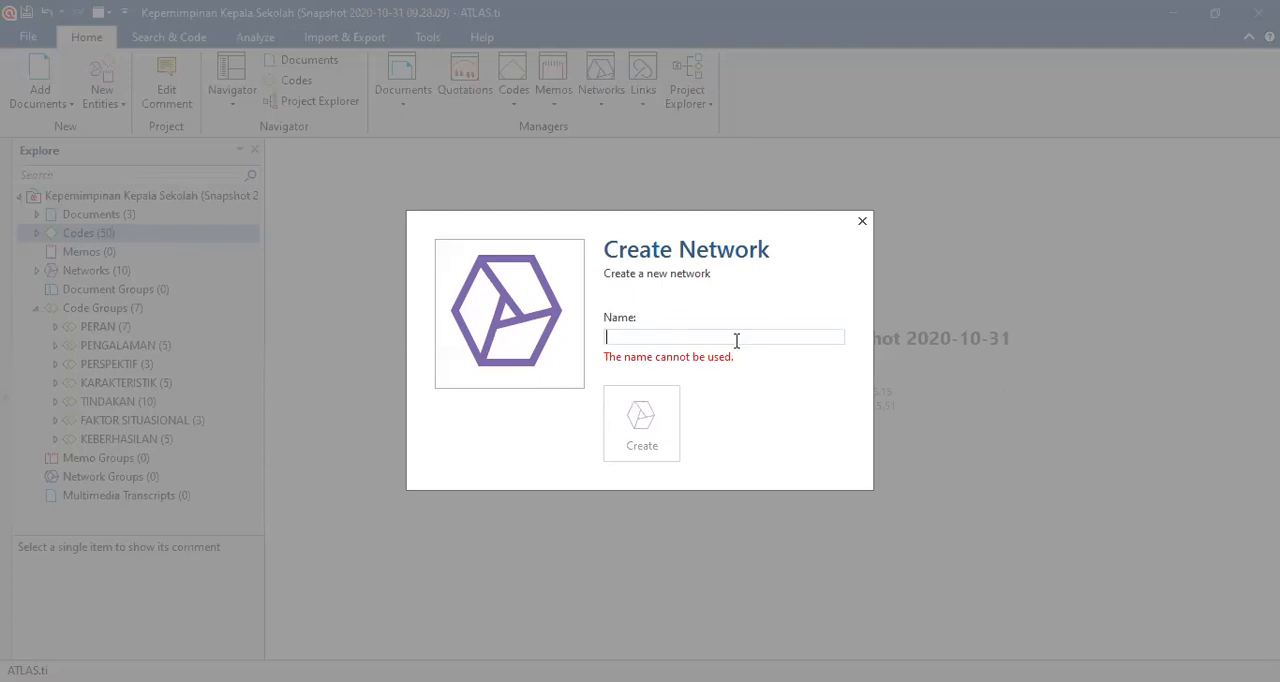
type("E")
key("BackSpace")
type("PERAN")
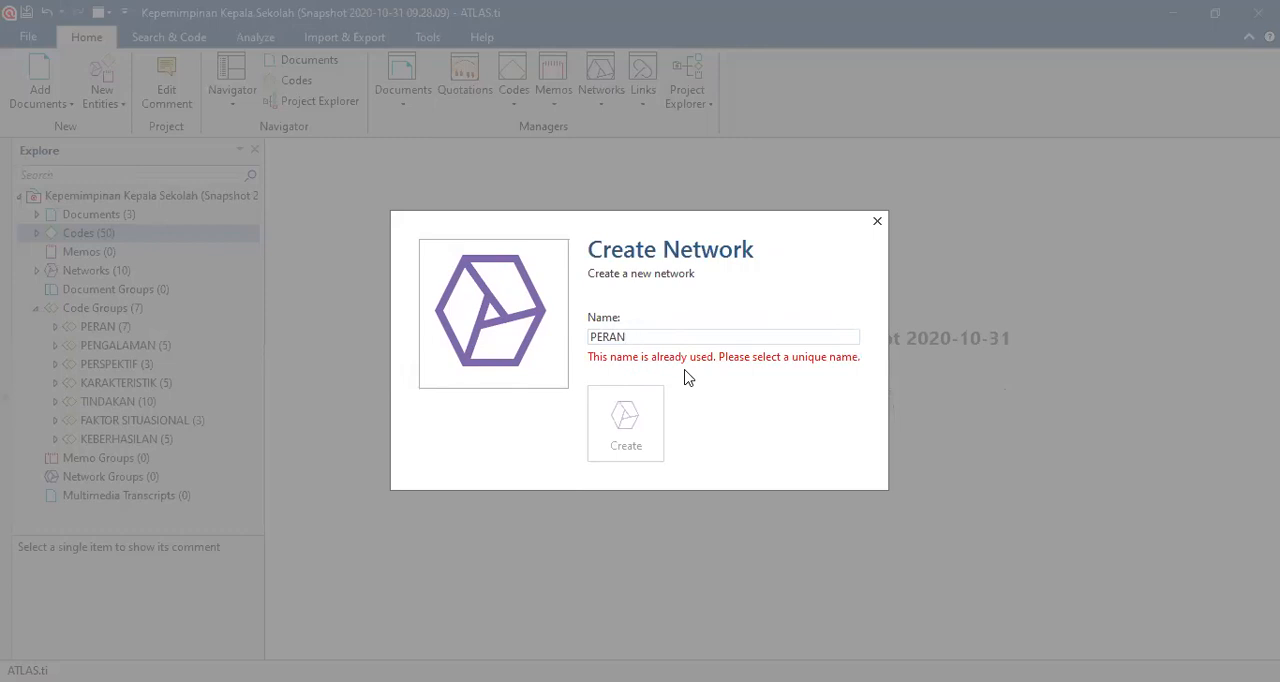
type(".")
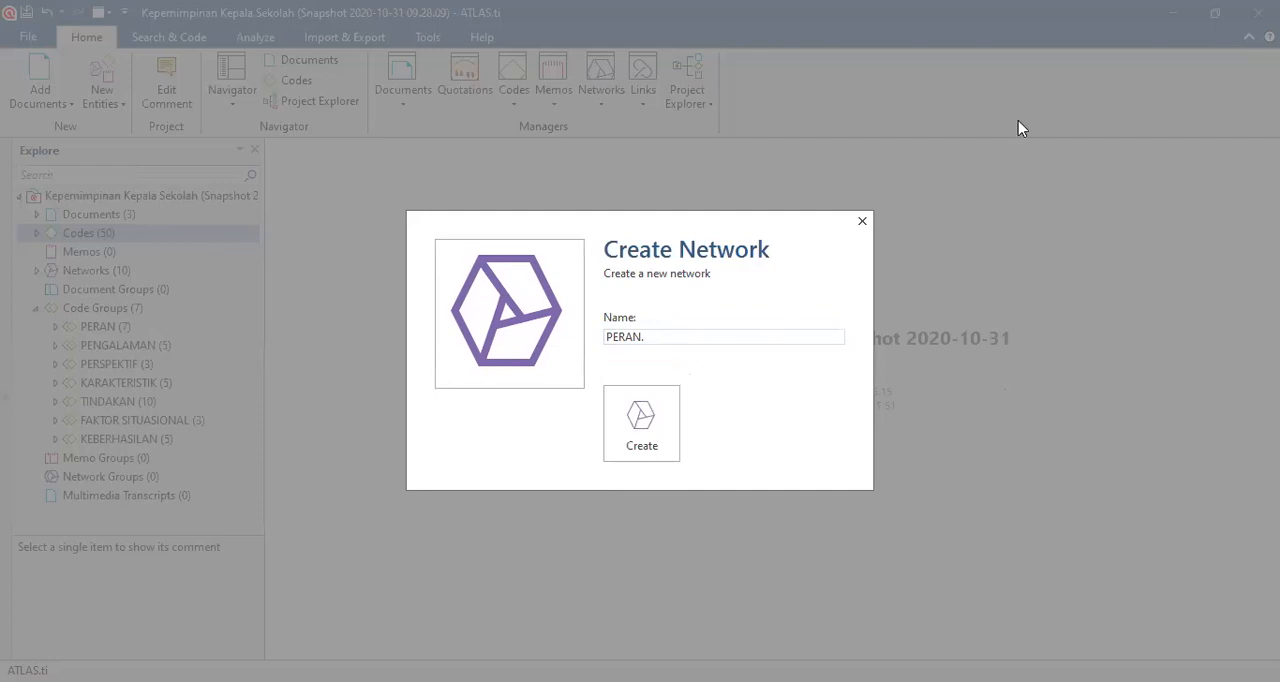
left_click(621, 436)
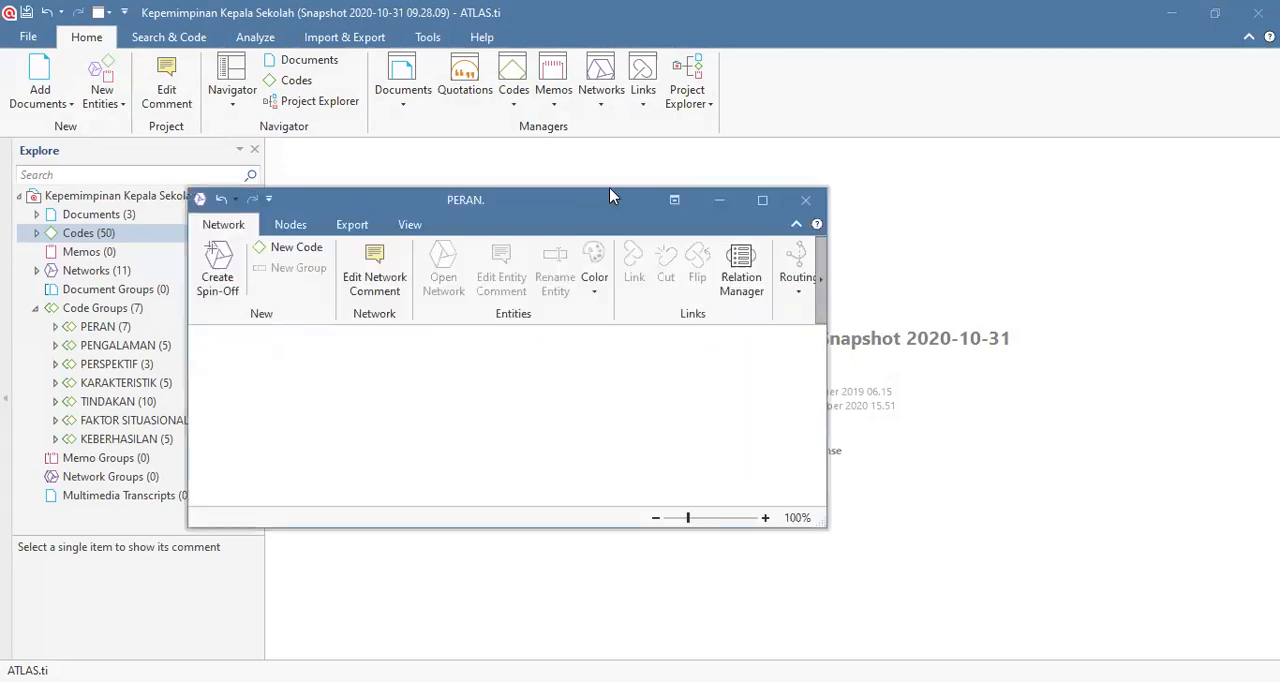
Step: Enlarge the empty network window and position it beside the project tree so codes and canvas are both accessible
left_click_drag(610, 190, 715, 150)
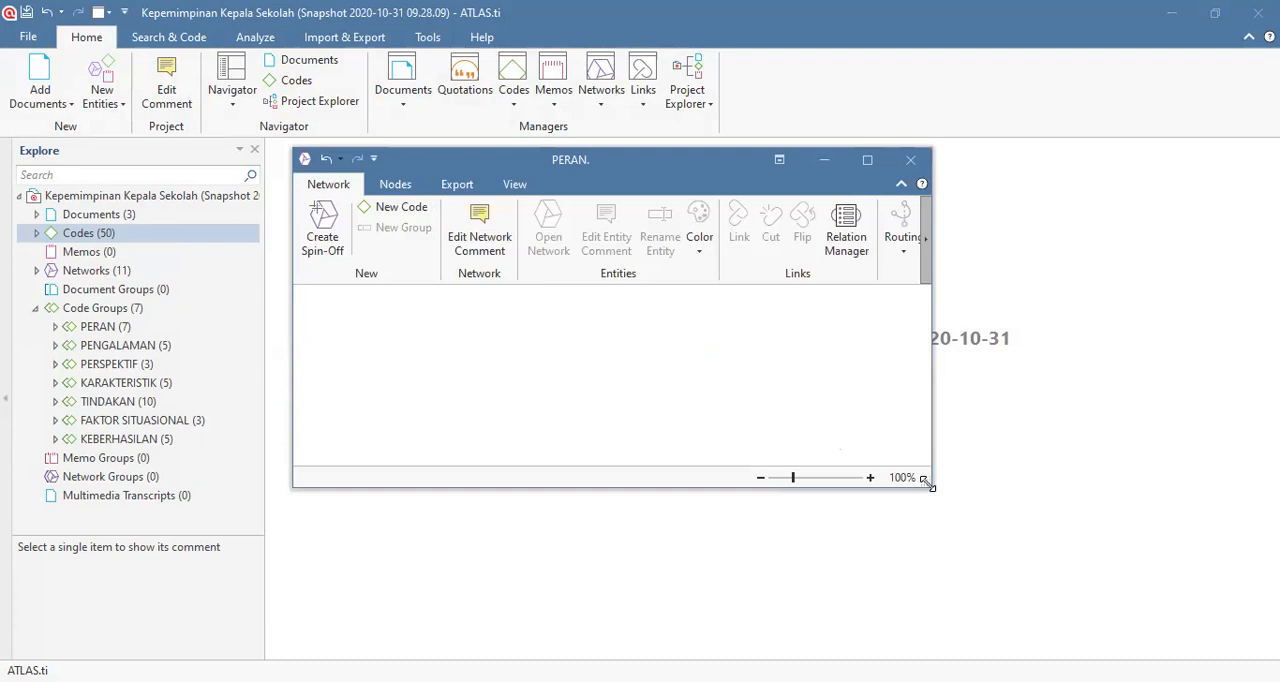
left_click_drag(928, 484, 1202, 632)
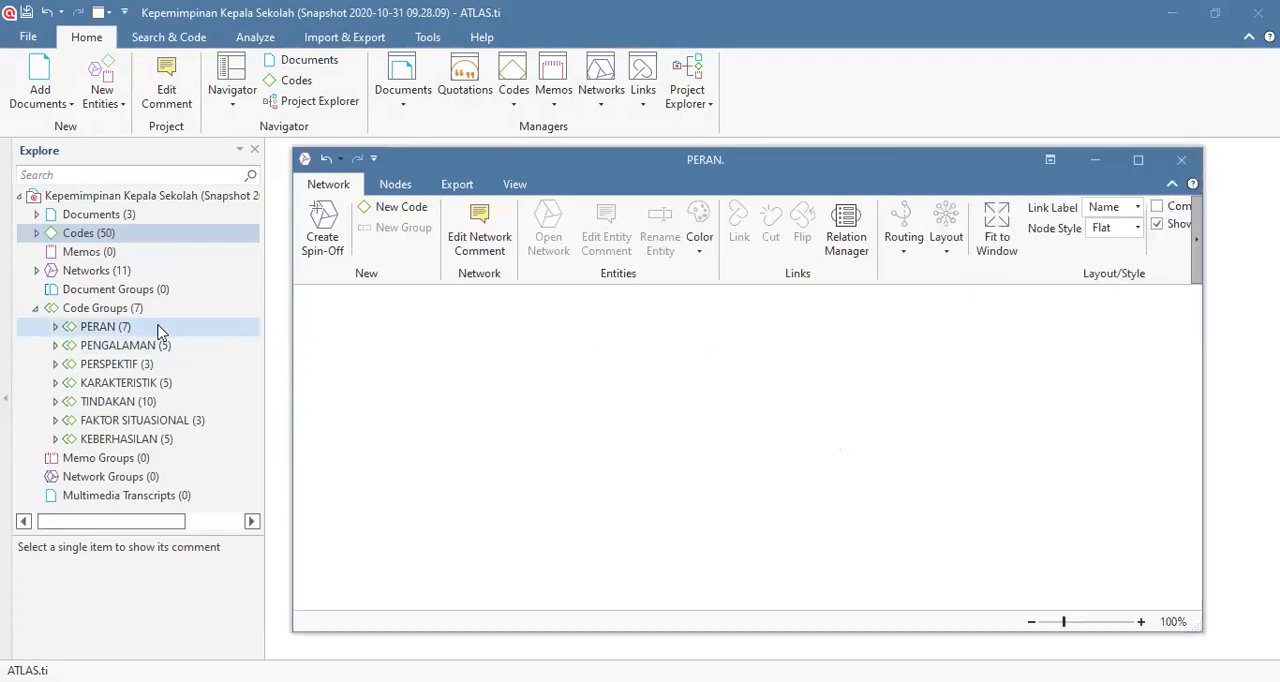
left_click(55, 327)
left_click(55, 327)
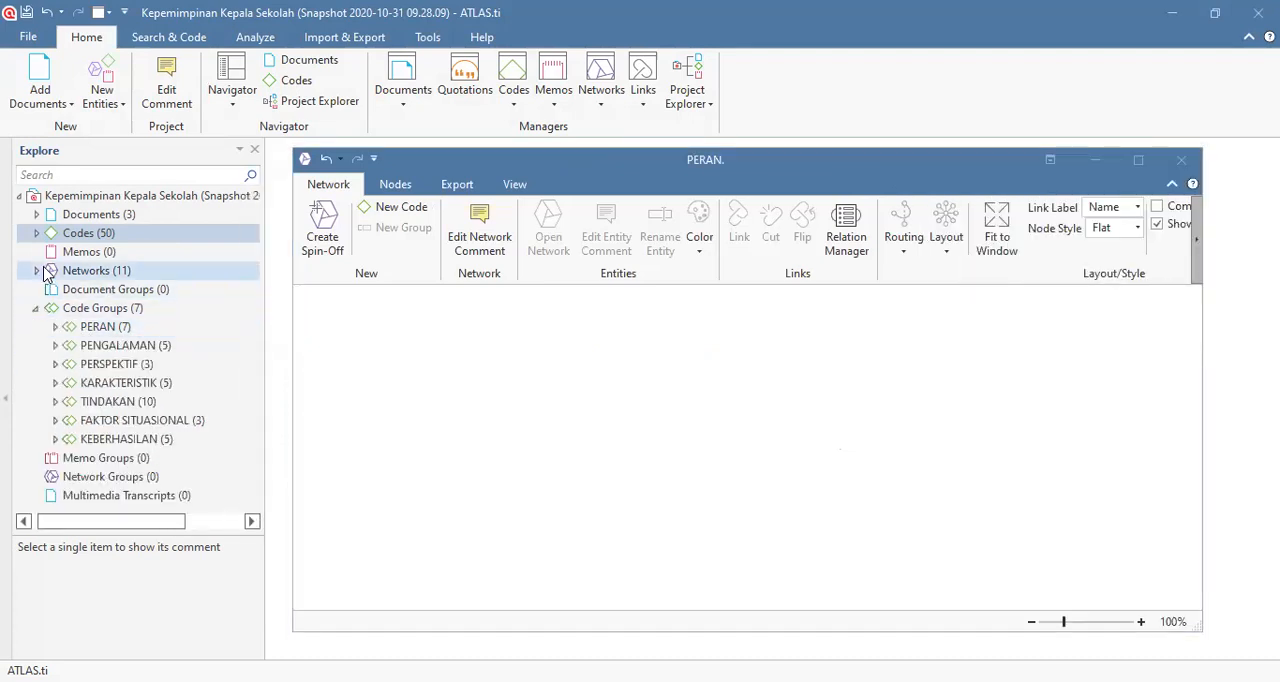
left_click(37, 234)
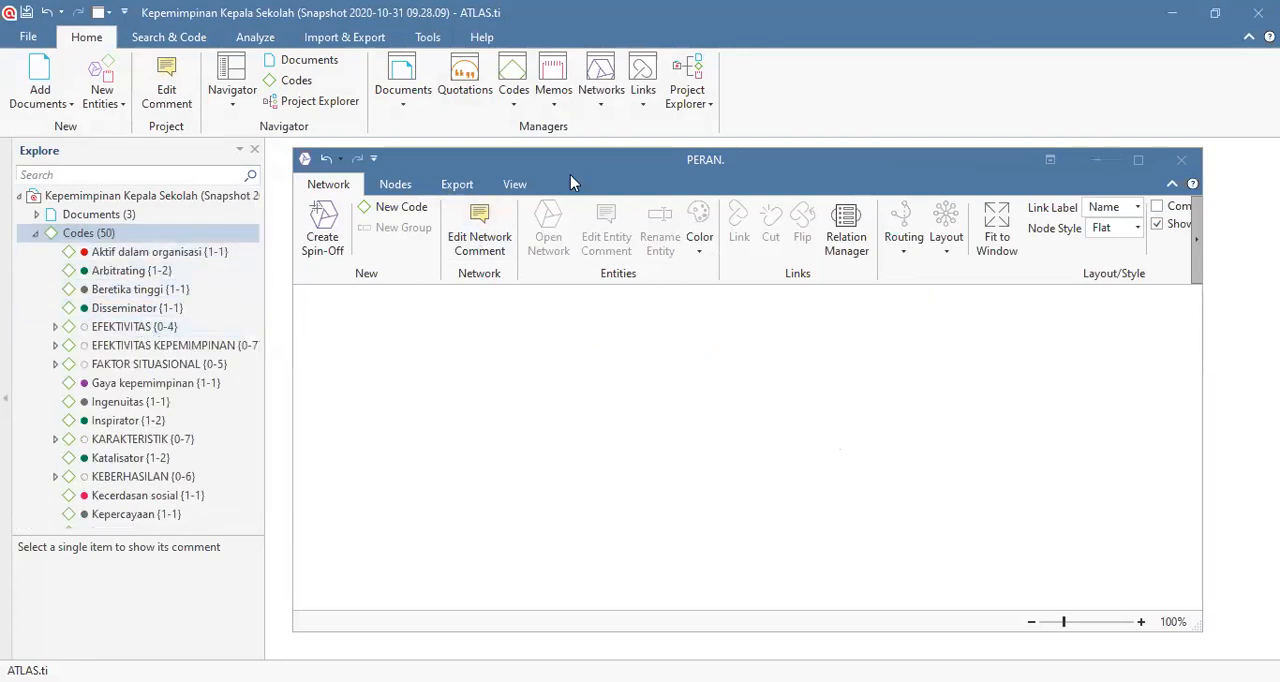
left_click_drag(575, 168, 567, 152)
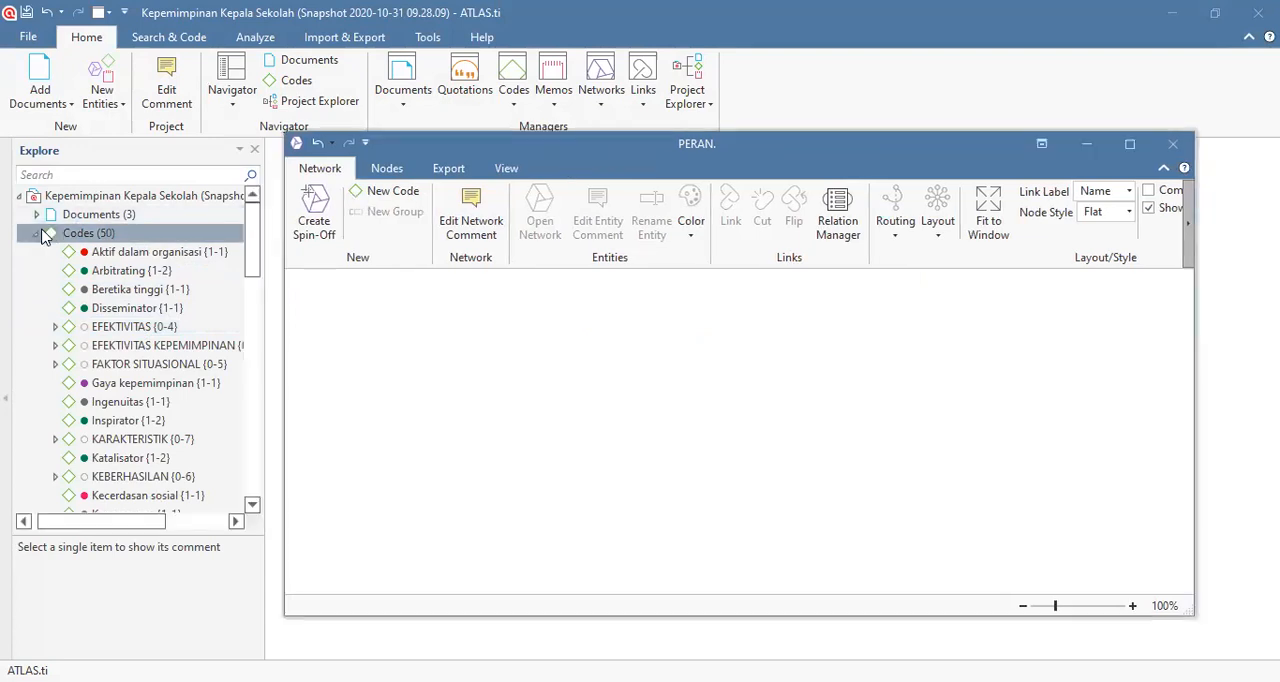
Step: Check which codes belong to the PERAN code group in the project tree
left_click(36, 233)
left_click(51, 310)
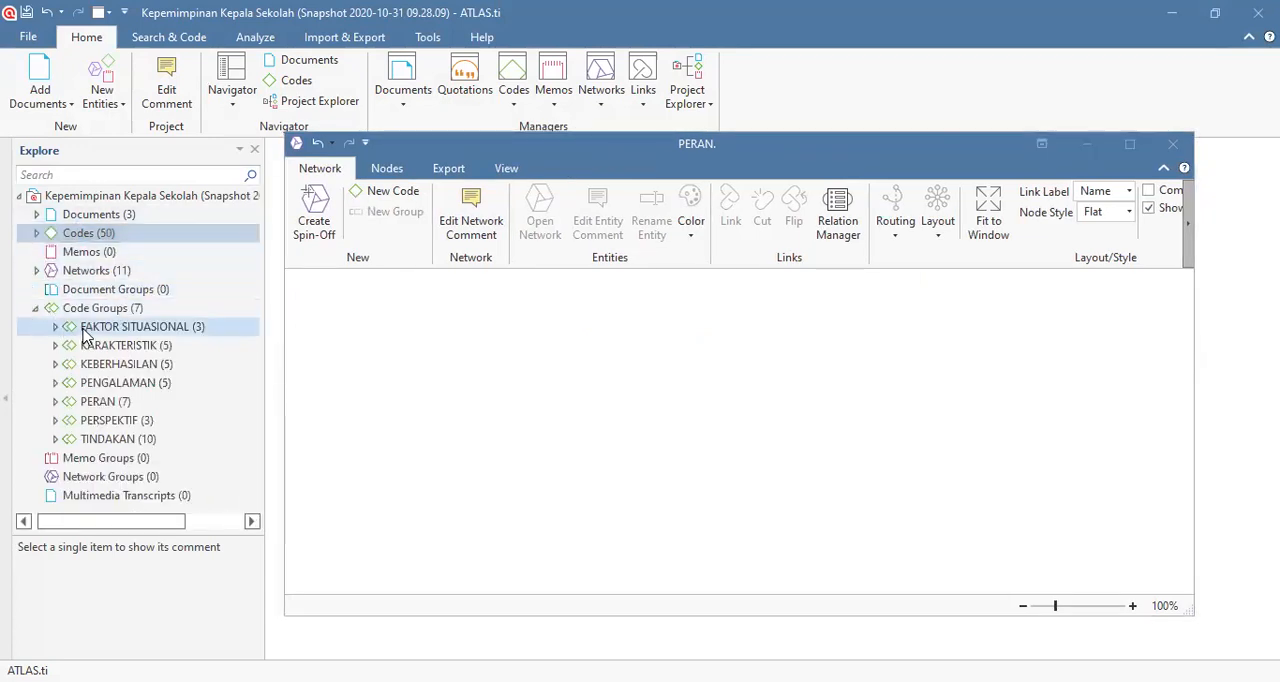
left_click(72, 401)
left_click(54, 402)
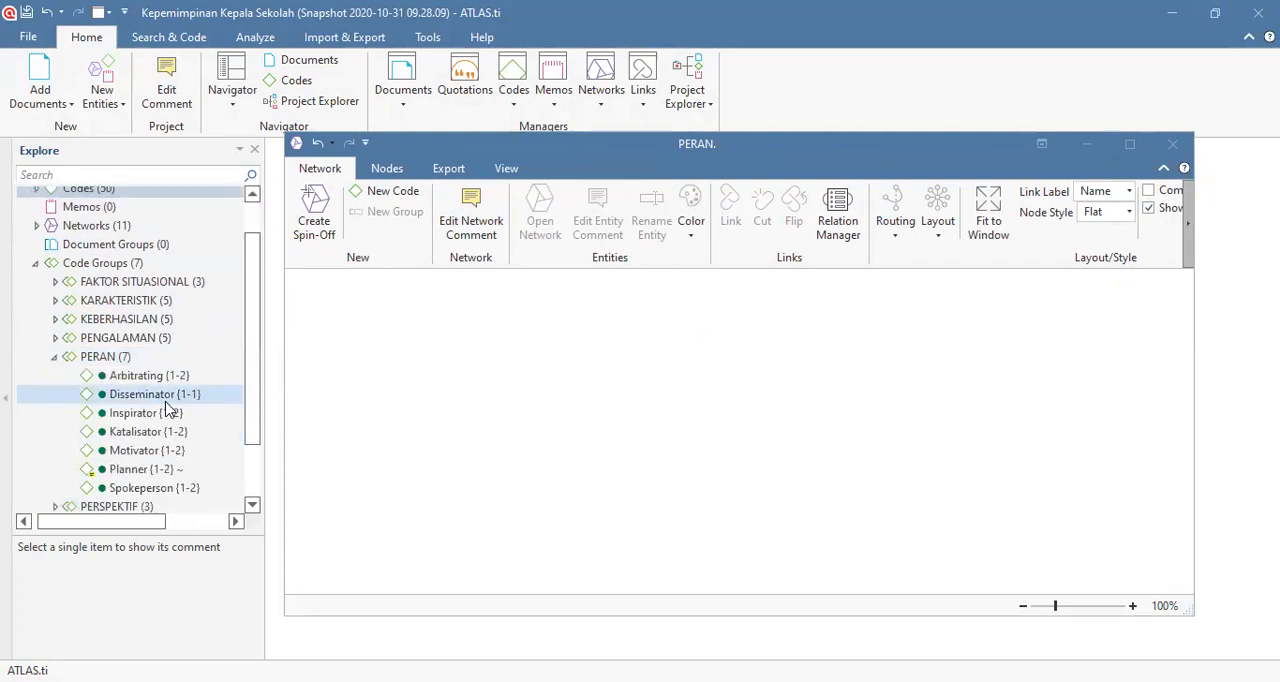
left_click(55, 356)
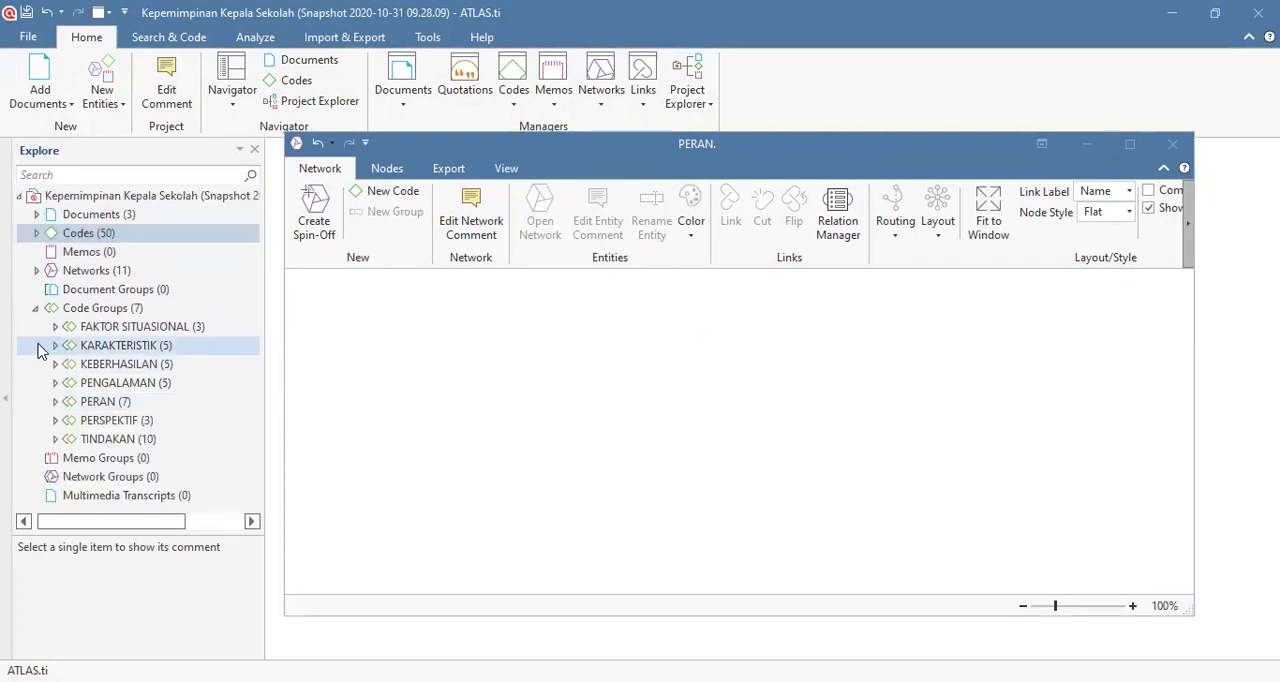
Step: Add the codes Arbitrating, Disseminator, Inspirator, Katalisator and Motivator from the project's code list to the network together
left_click(36, 233)
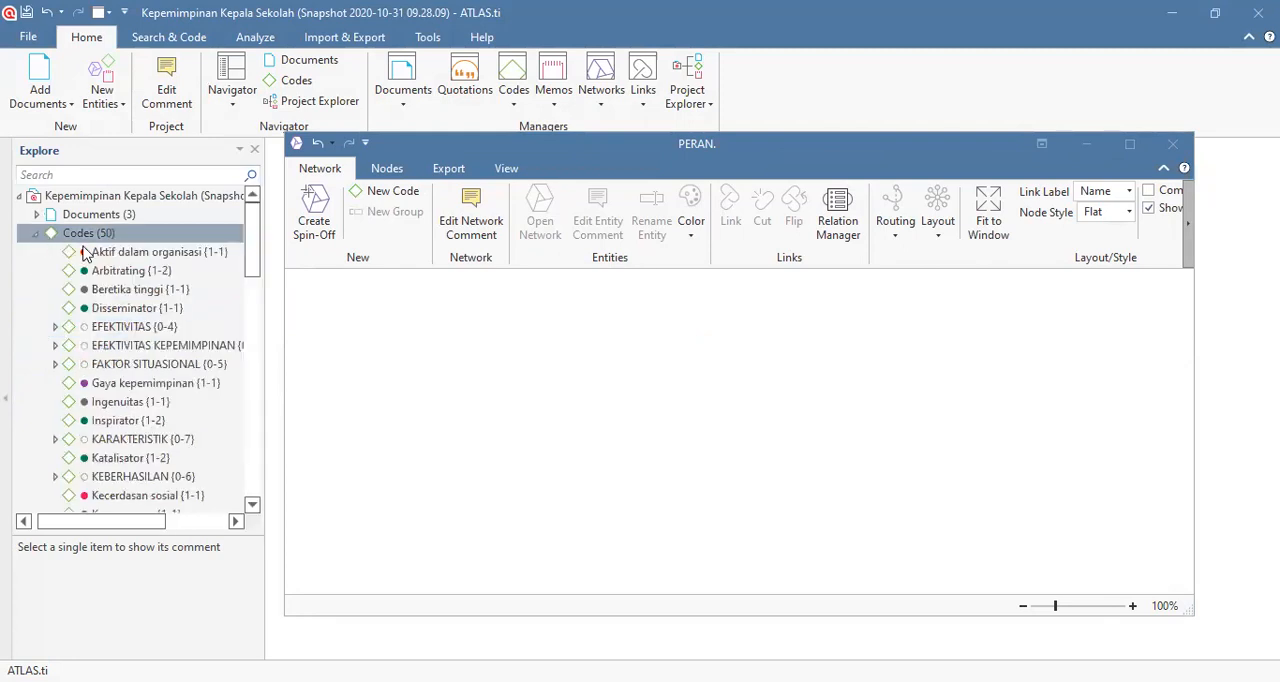
left_click(133, 272)
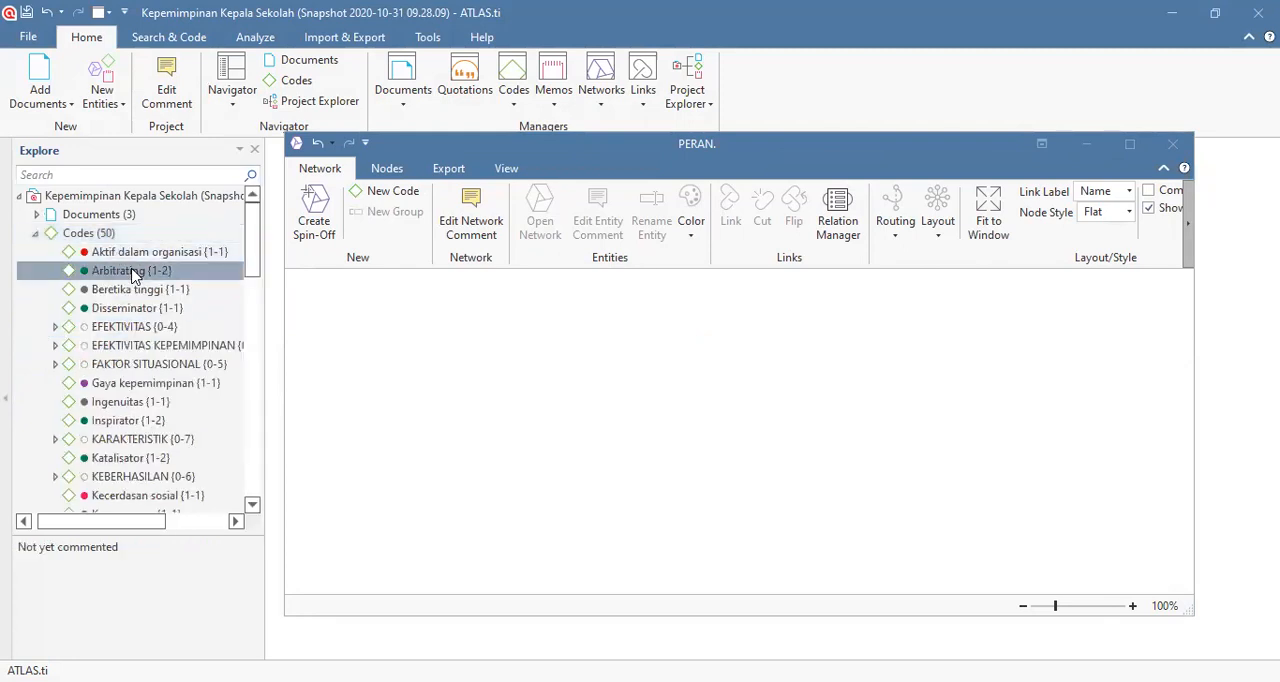
left_click(138, 308, "ctrl")
left_click(128, 421, "ctrl")
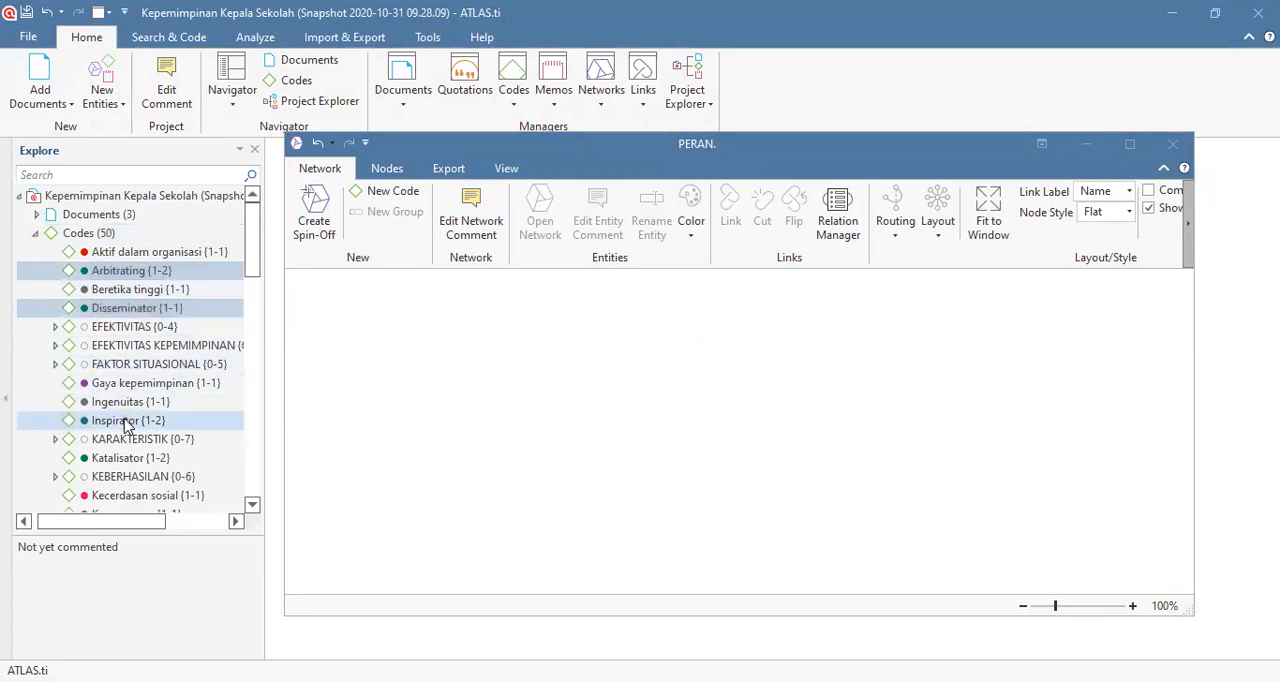
left_click(130, 458, "ctrl")
left_click(220, 345, "ctrl")
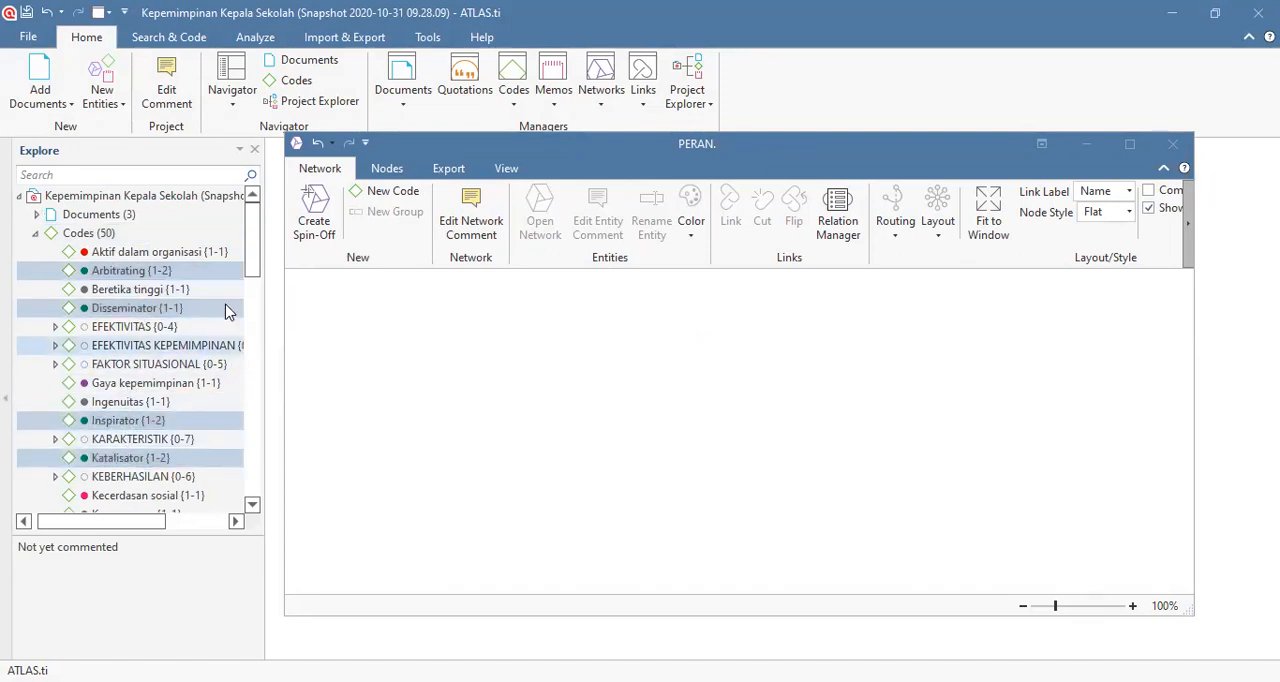
left_click_drag(249, 286, 253, 384)
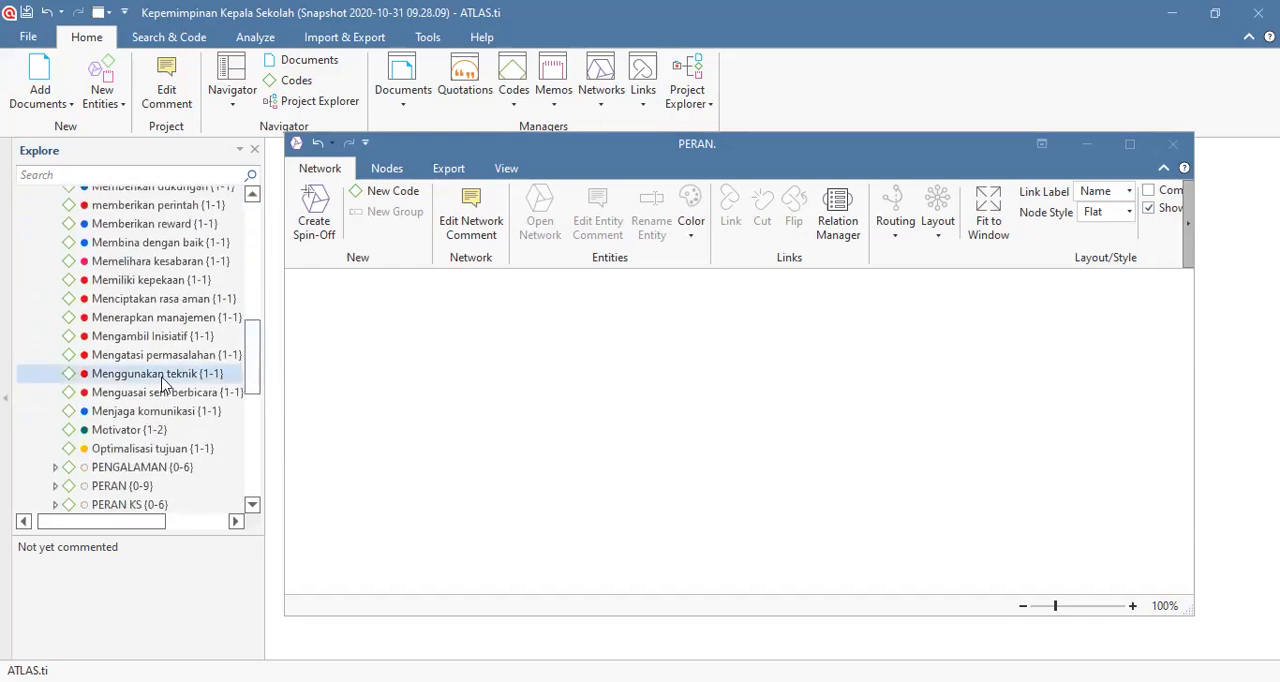
left_click(128, 432)
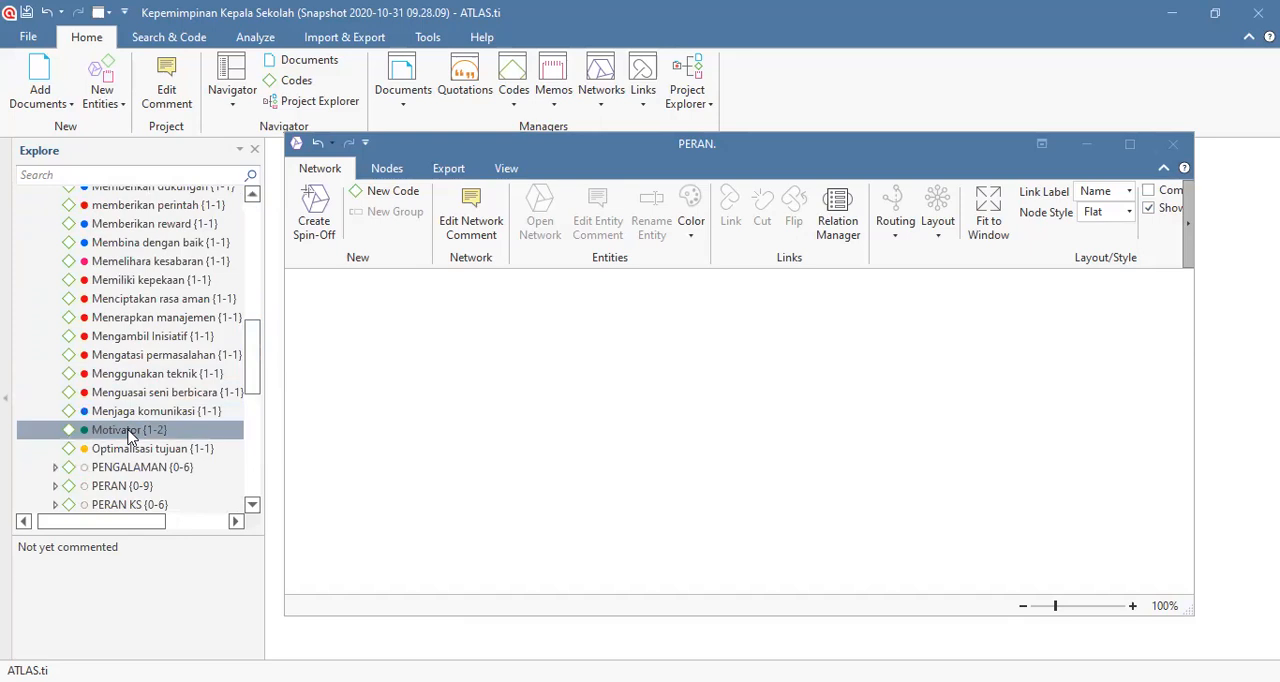
scroll(134, 342, "up", 4)
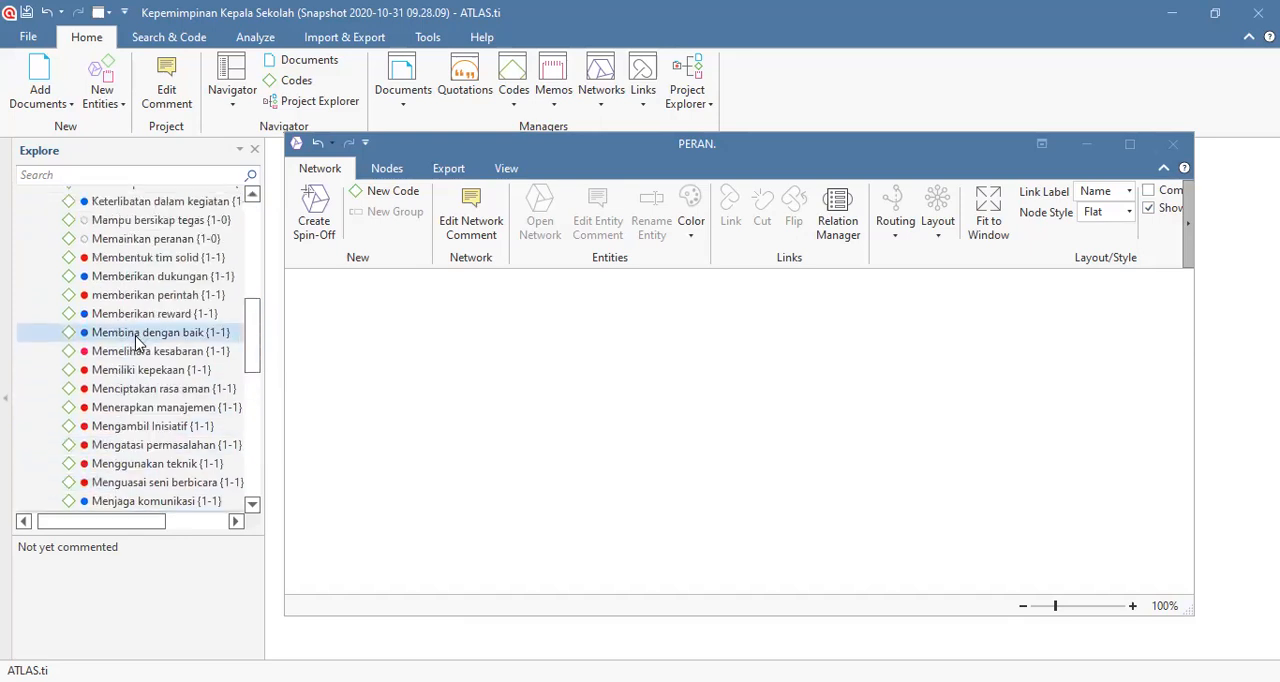
scroll(137, 343, "up", 1)
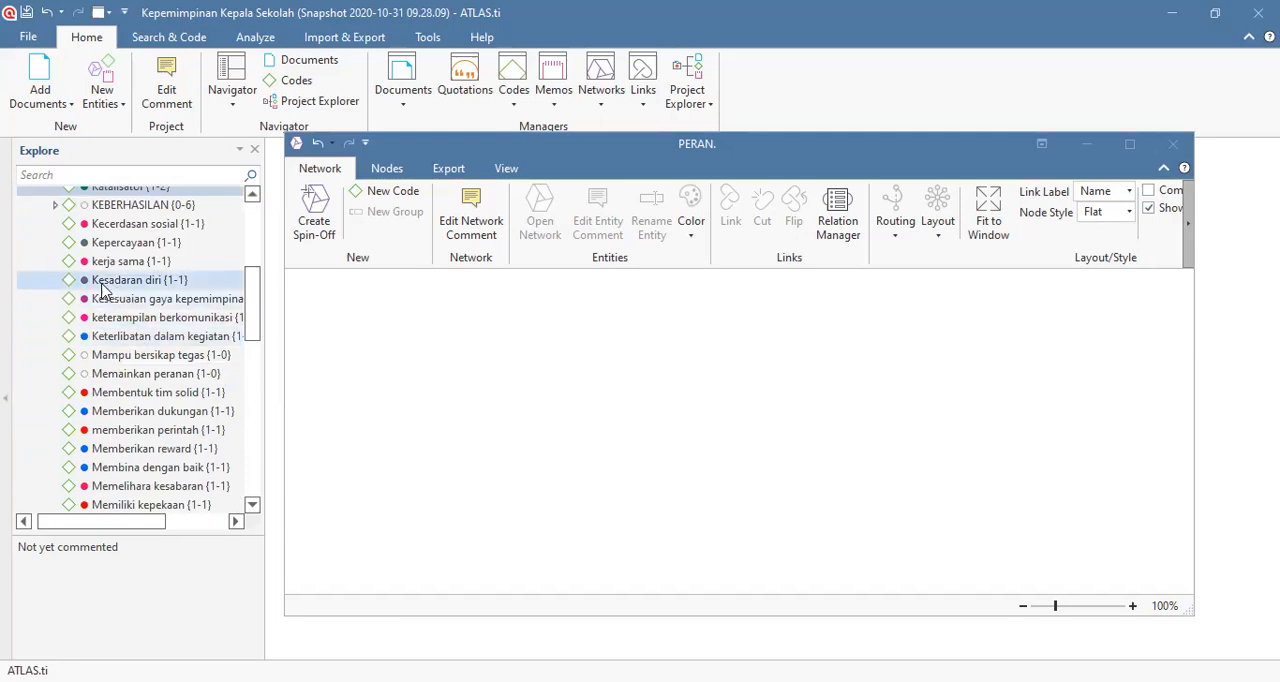
scroll(162, 302, "up", 5)
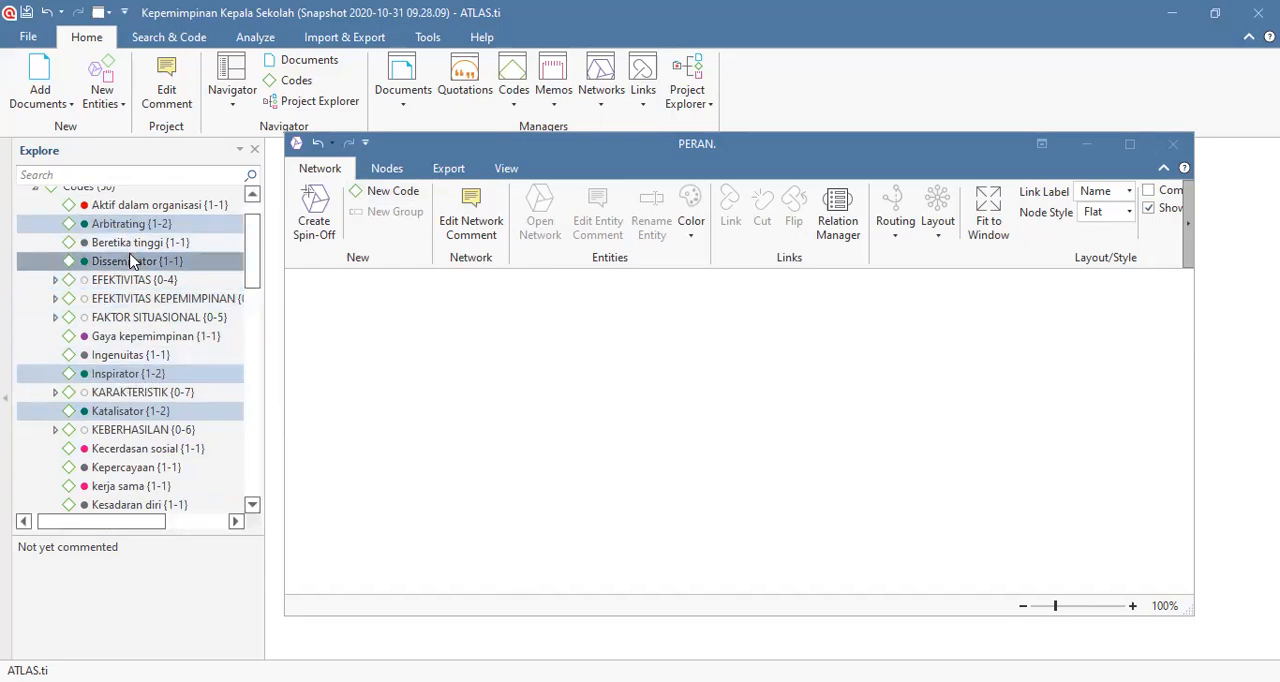
scroll(172, 388, "down", 10)
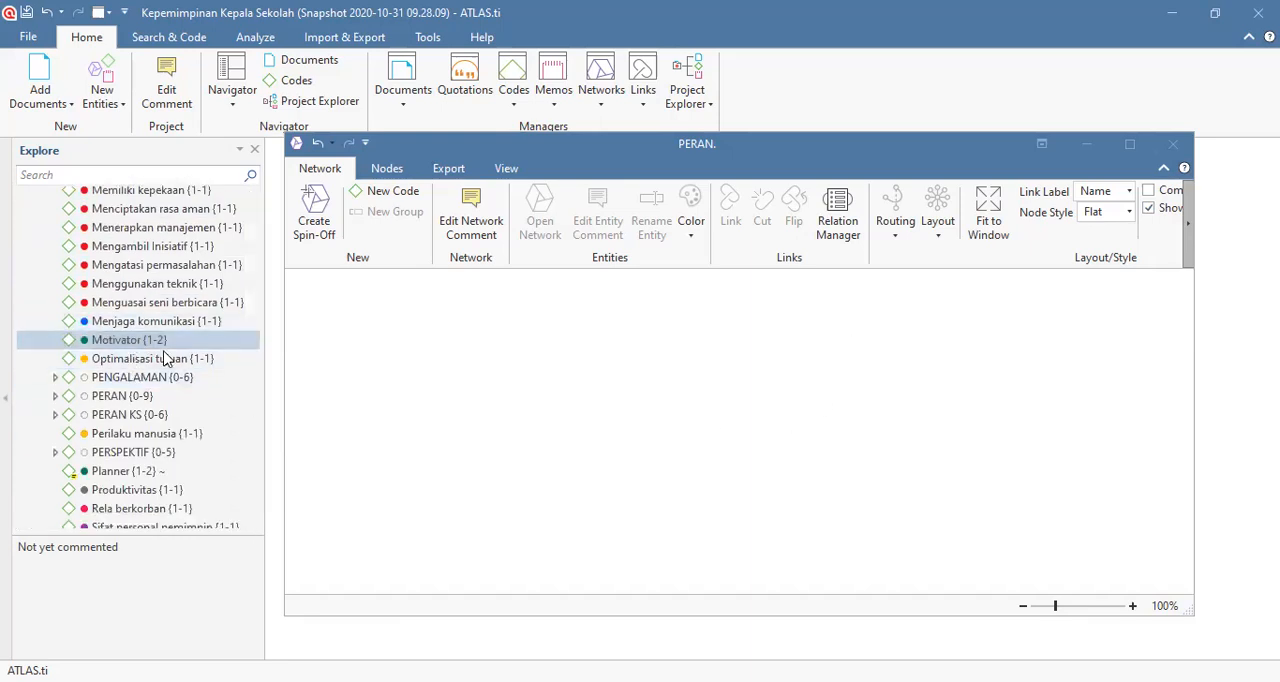
scroll(186, 300, "up", 10)
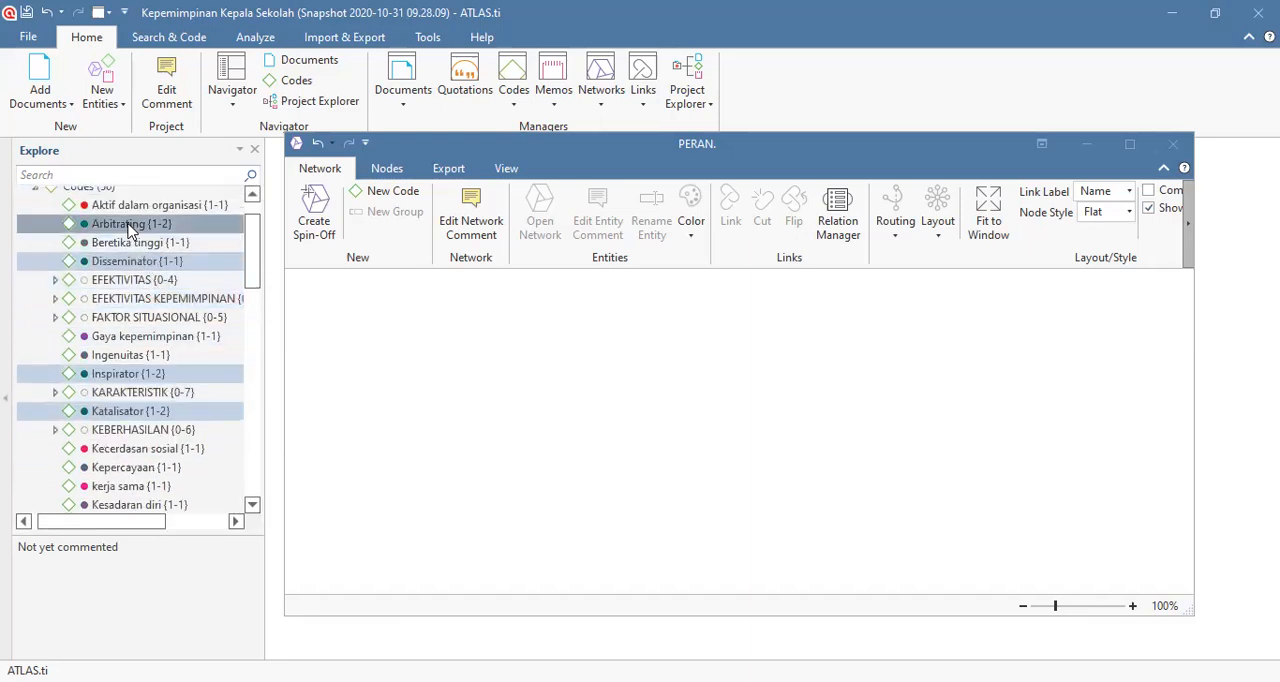
left_click_drag(130, 228, 566, 394)
left_click_drag(654, 399, 654, 399)
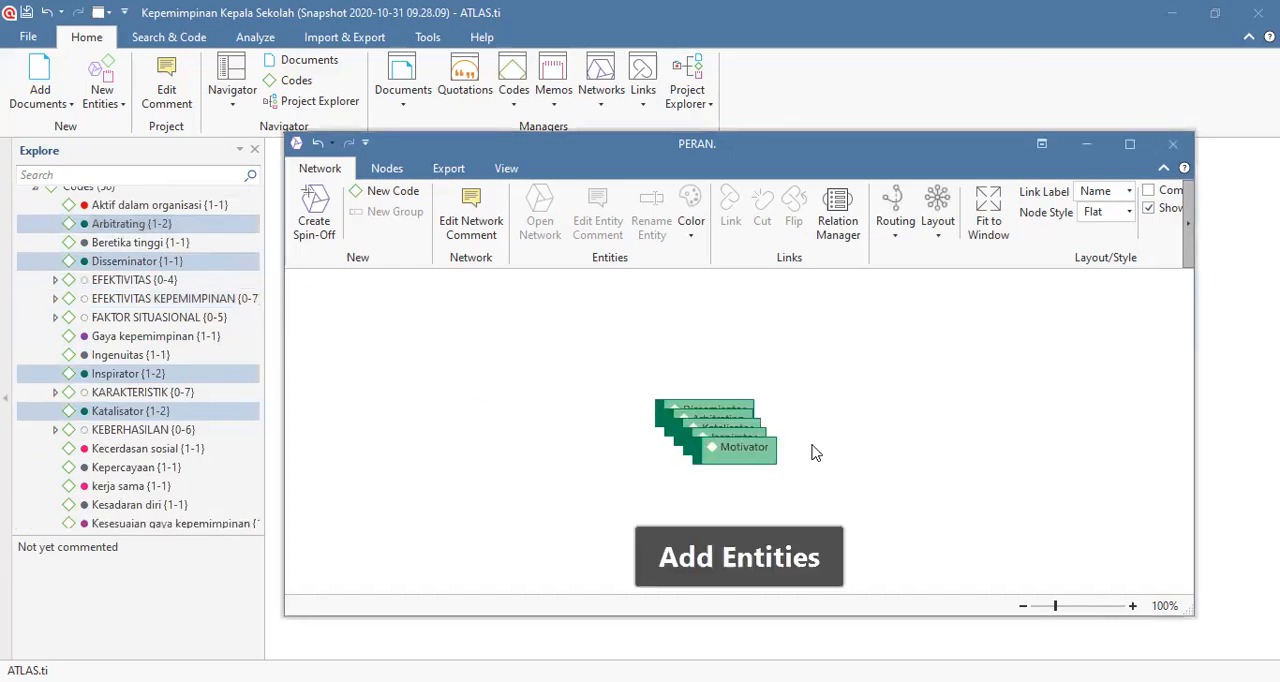
Step: Spread the overlapping nodes into one vertical column ordered Disseminator, Arbitrating, Katalisator, Inspirator, Motivator
left_click_drag(738, 455, 723, 502)
left_click_drag(732, 440, 730, 464)
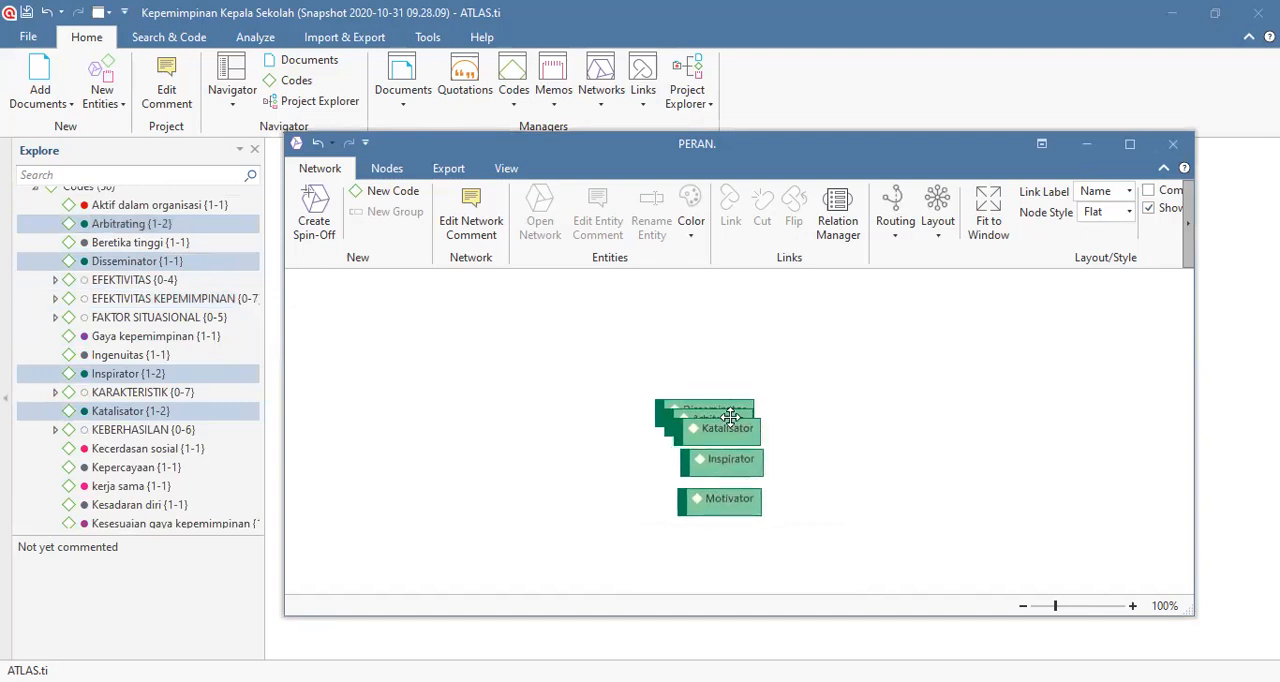
left_click_drag(731, 409, 740, 343)
left_click_drag(727, 409, 734, 380)
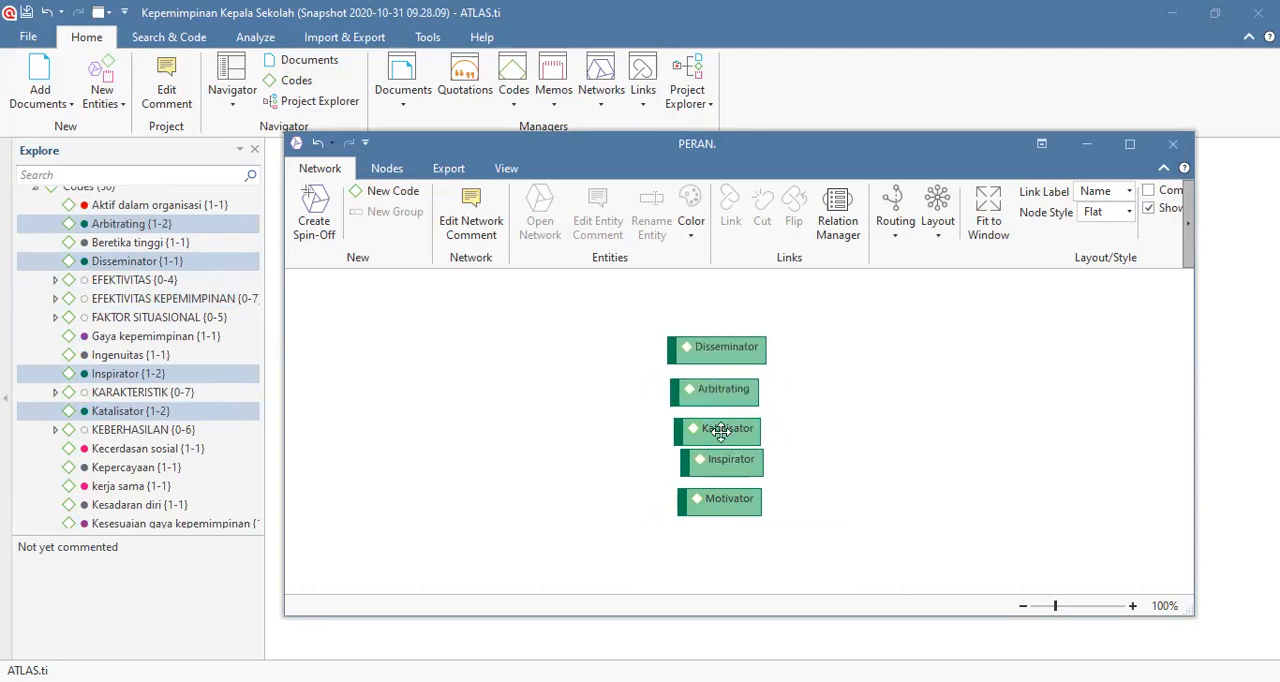
left_click_drag(720, 430, 718, 511)
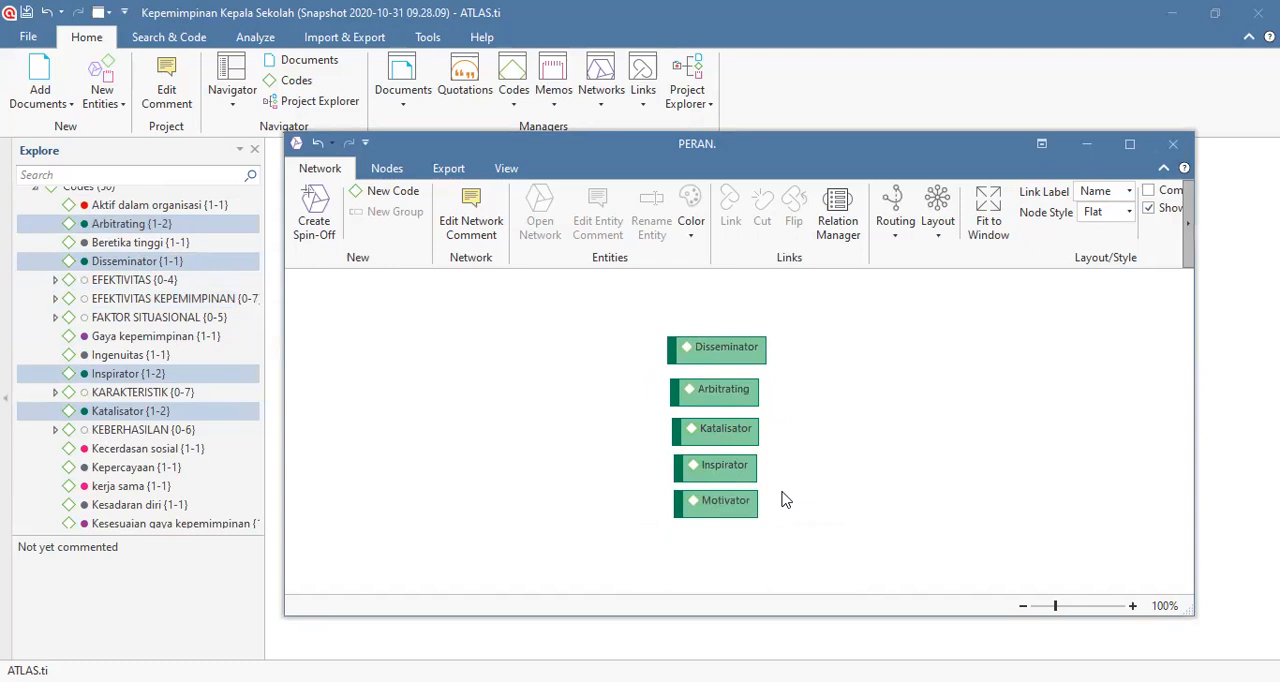
Step: Create a new code named "Peran." in the network and place its node beside the column of codes
left_click(403, 198)
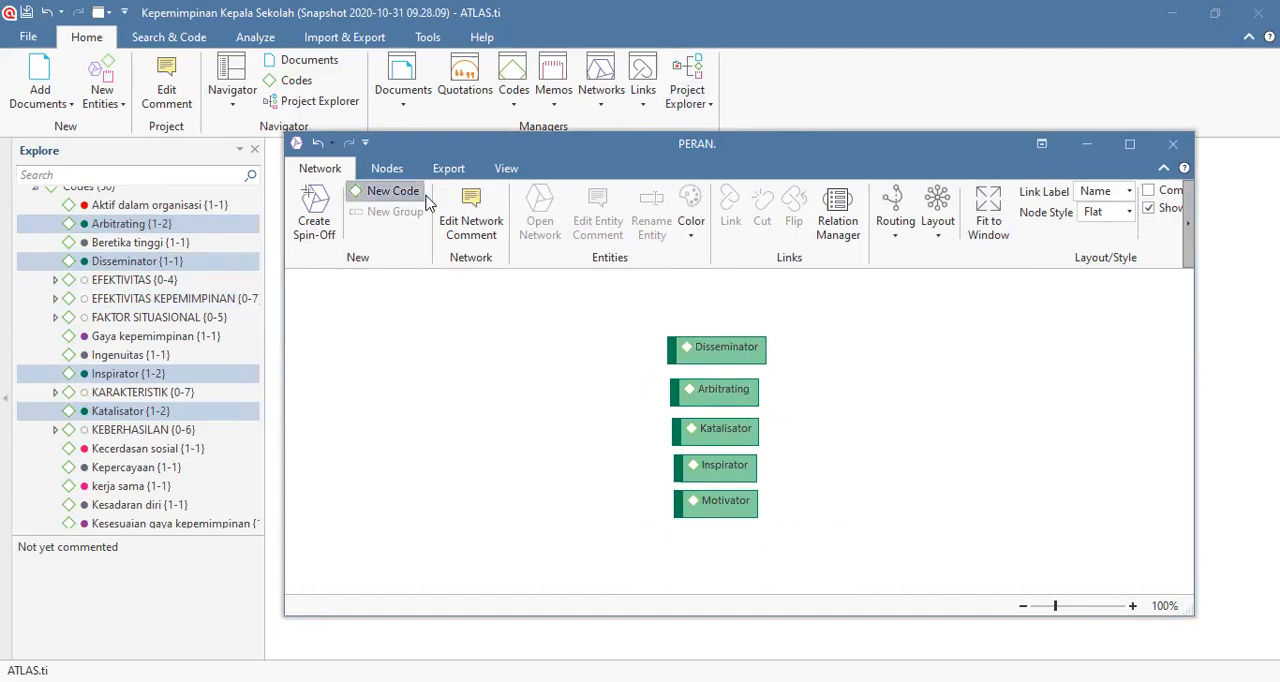
type("Peran")
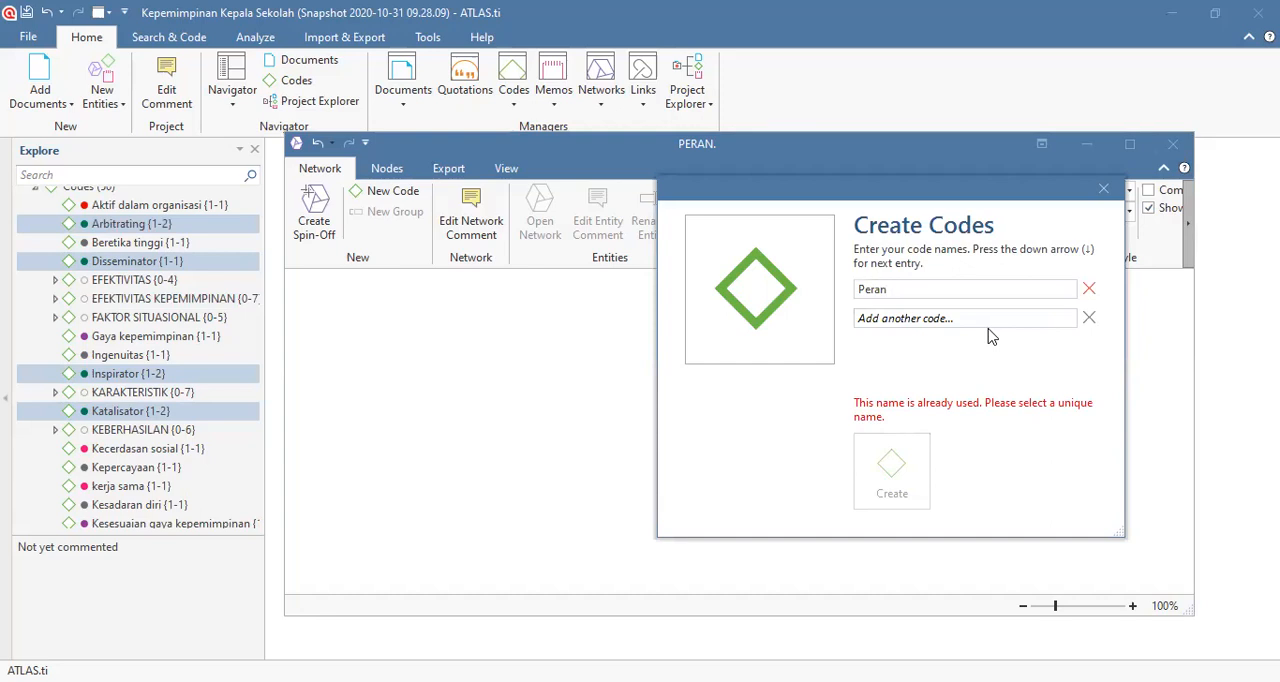
type(".")
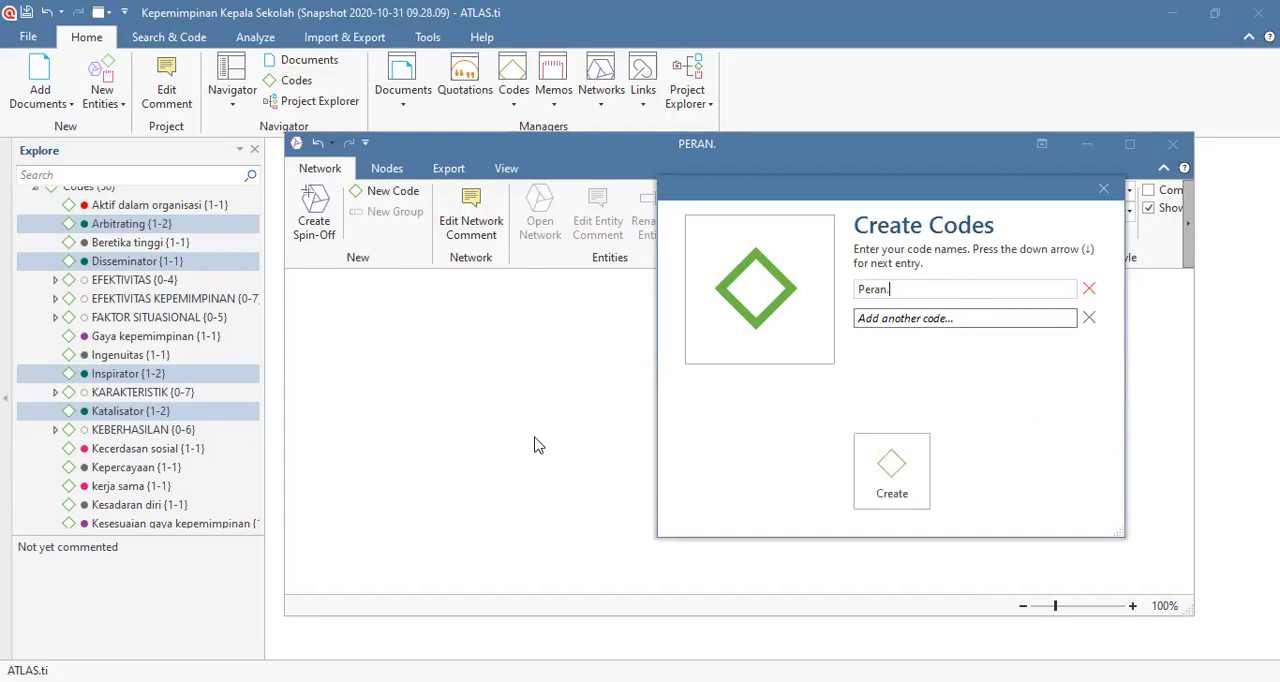
left_click(884, 484)
left_click_drag(740, 460, 576, 430)
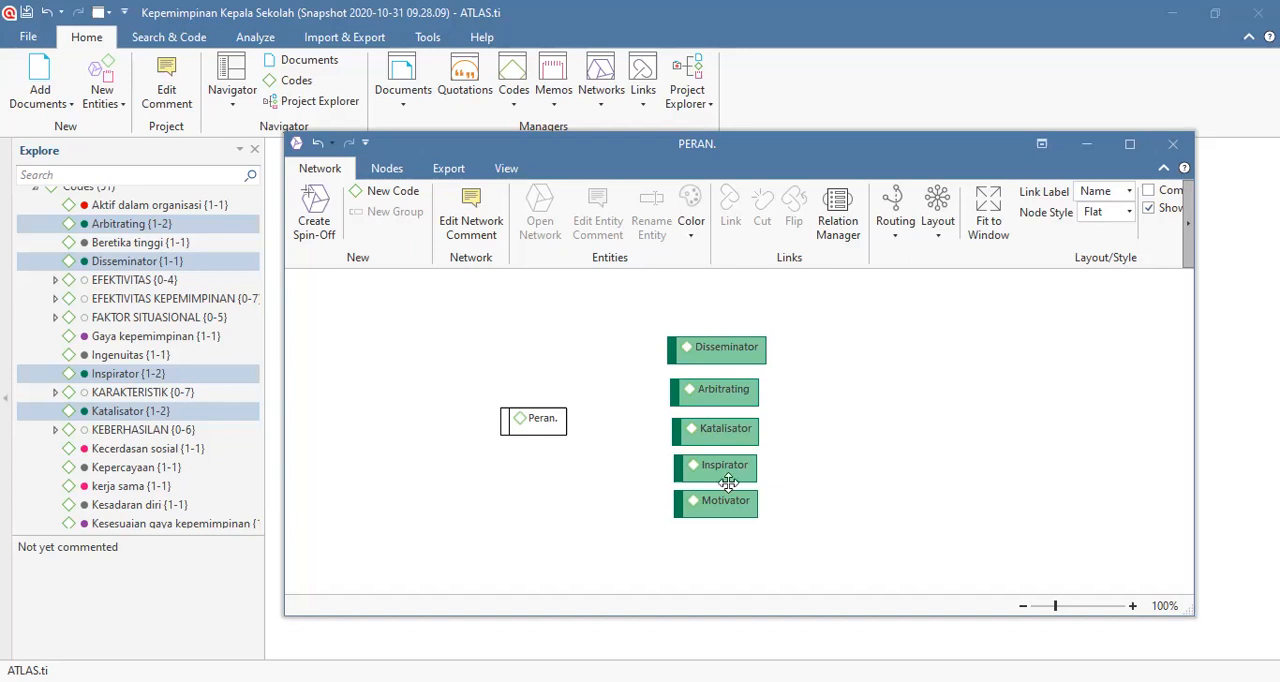
left_click(696, 351)
left_click(622, 454)
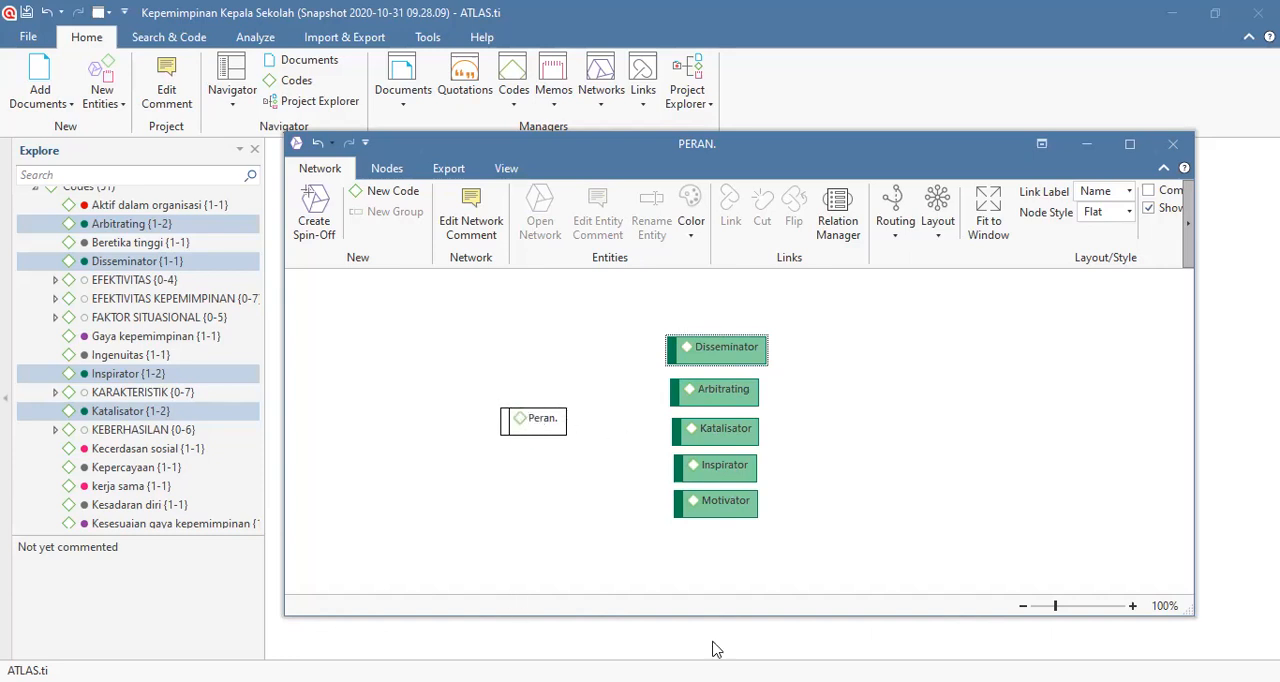
left_click(691, 347)
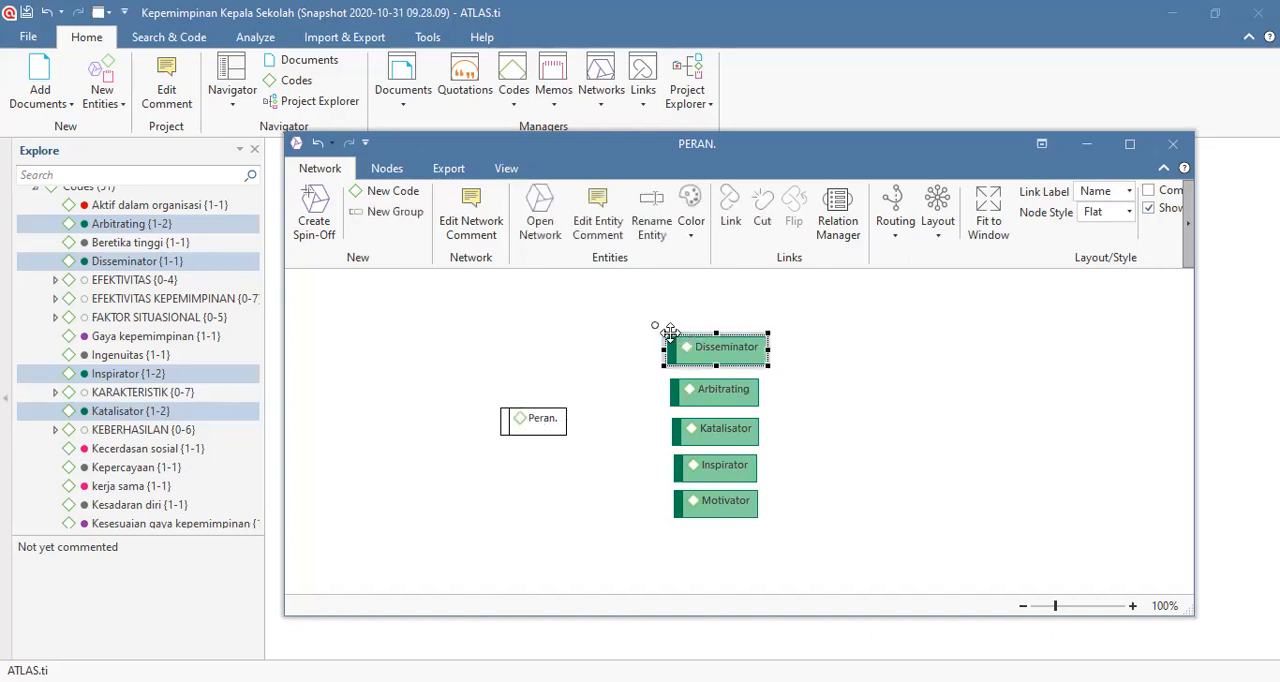
left_click(692, 390)
left_click(708, 358)
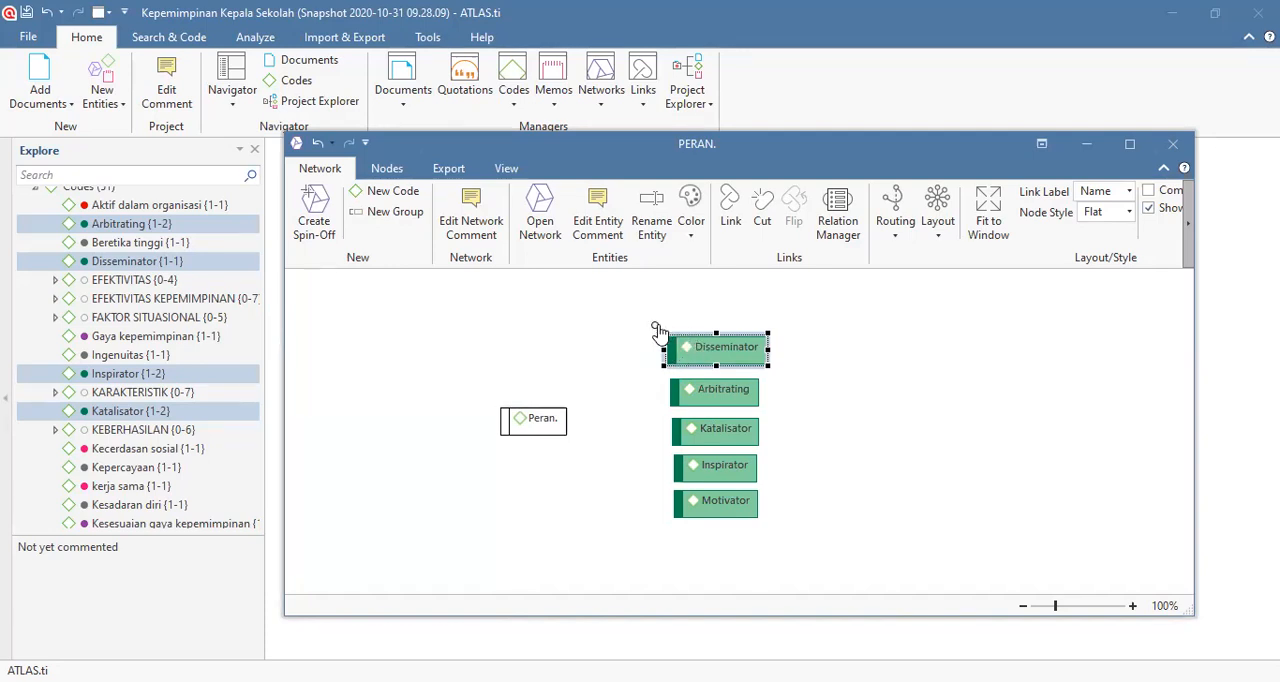
left_click(697, 394)
left_click(695, 432)
left_click(700, 466)
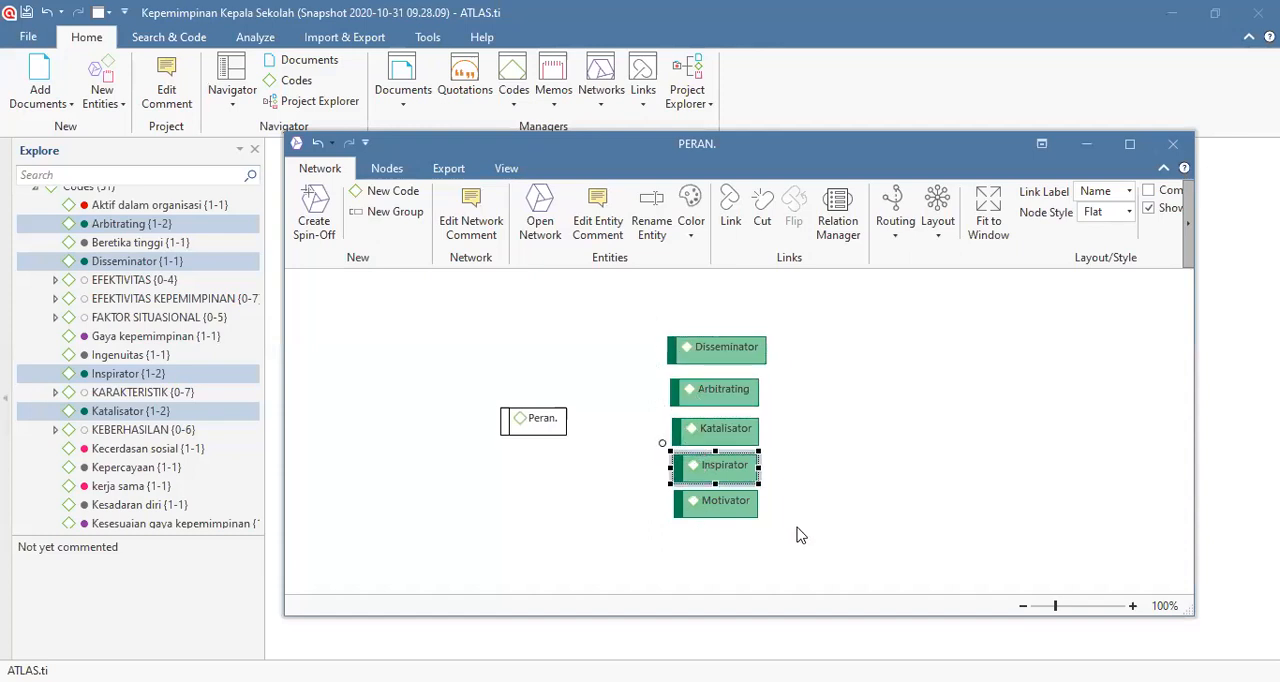
left_click(718, 497)
Step: Link the Disseminator and Arbitrating nodes to the Peran. node with the relation "is part of"
left_click(726, 356)
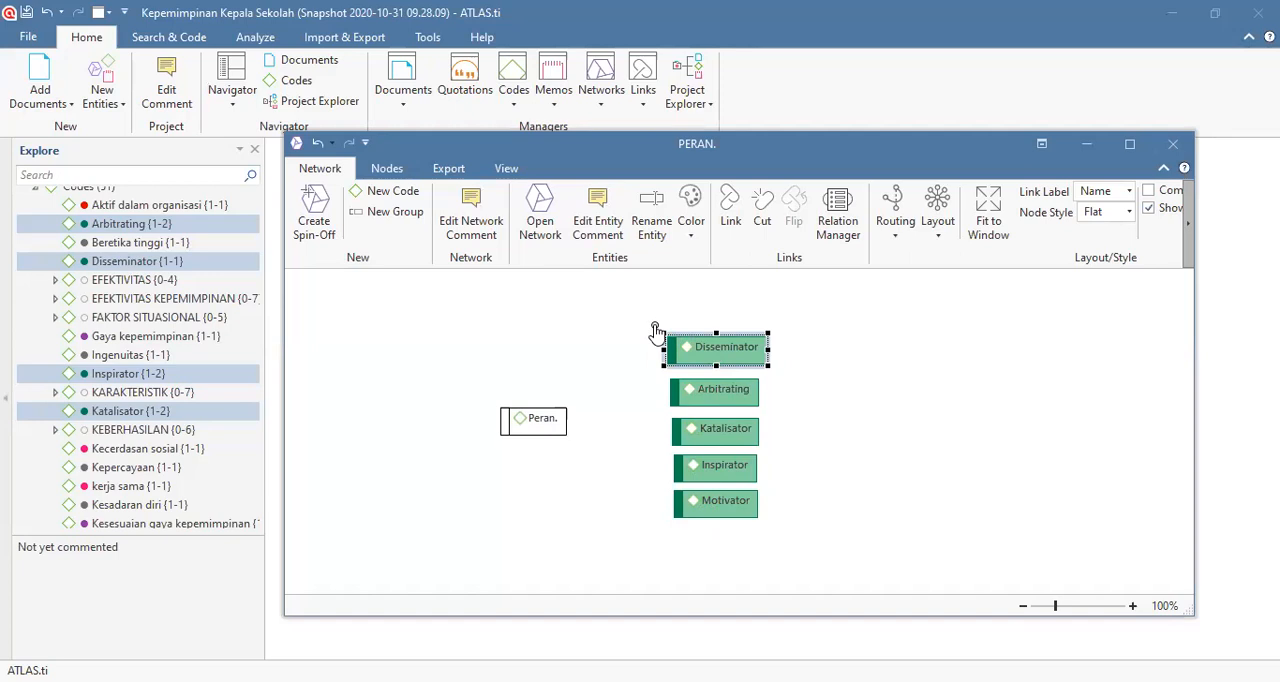
left_click_drag(656, 333, 545, 428)
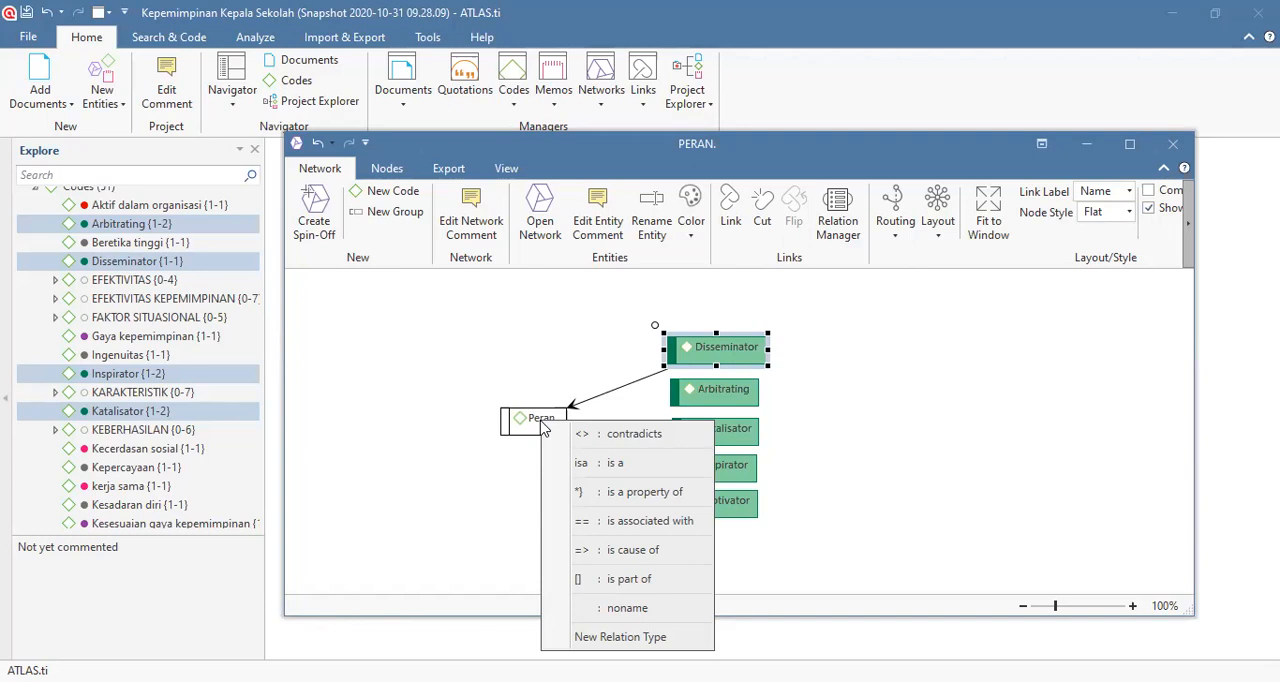
left_click(637, 580)
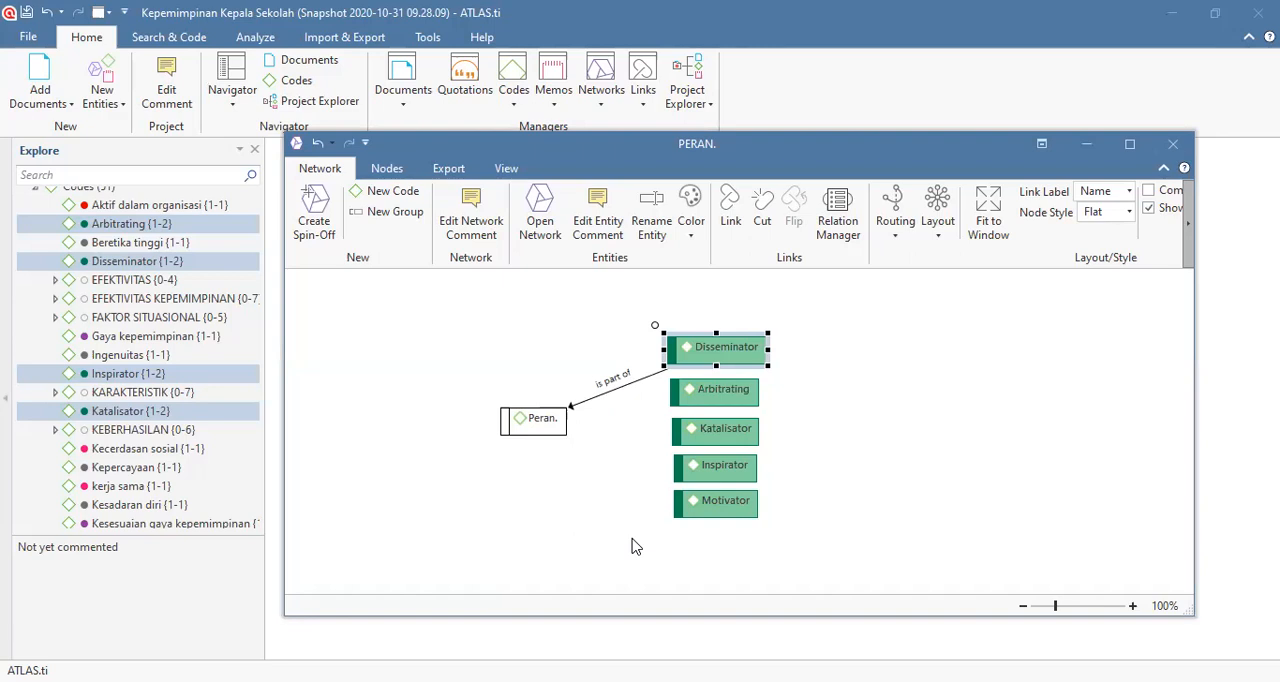
left_click(698, 392)
left_click_drag(665, 373, 540, 425)
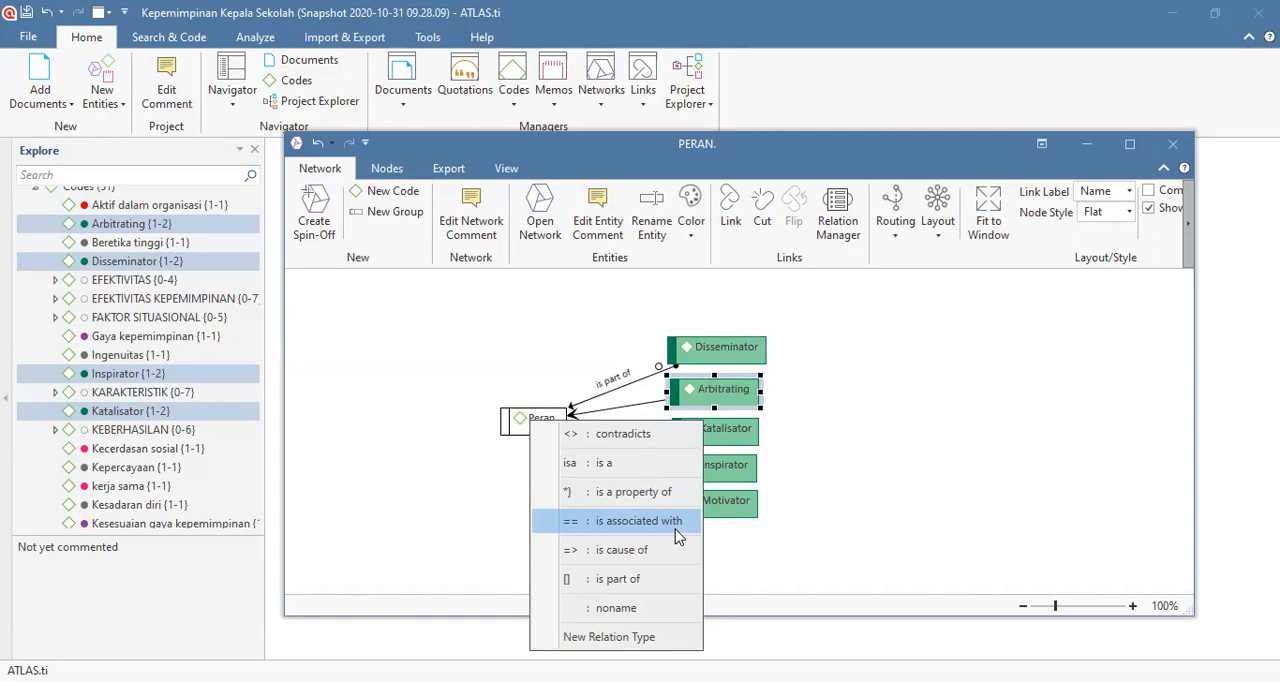
left_click(615, 578)
Step: Link the Katalisator, Inspirator and Motivator nodes to the Peran. node with the relation "is part of"
left_click(689, 430)
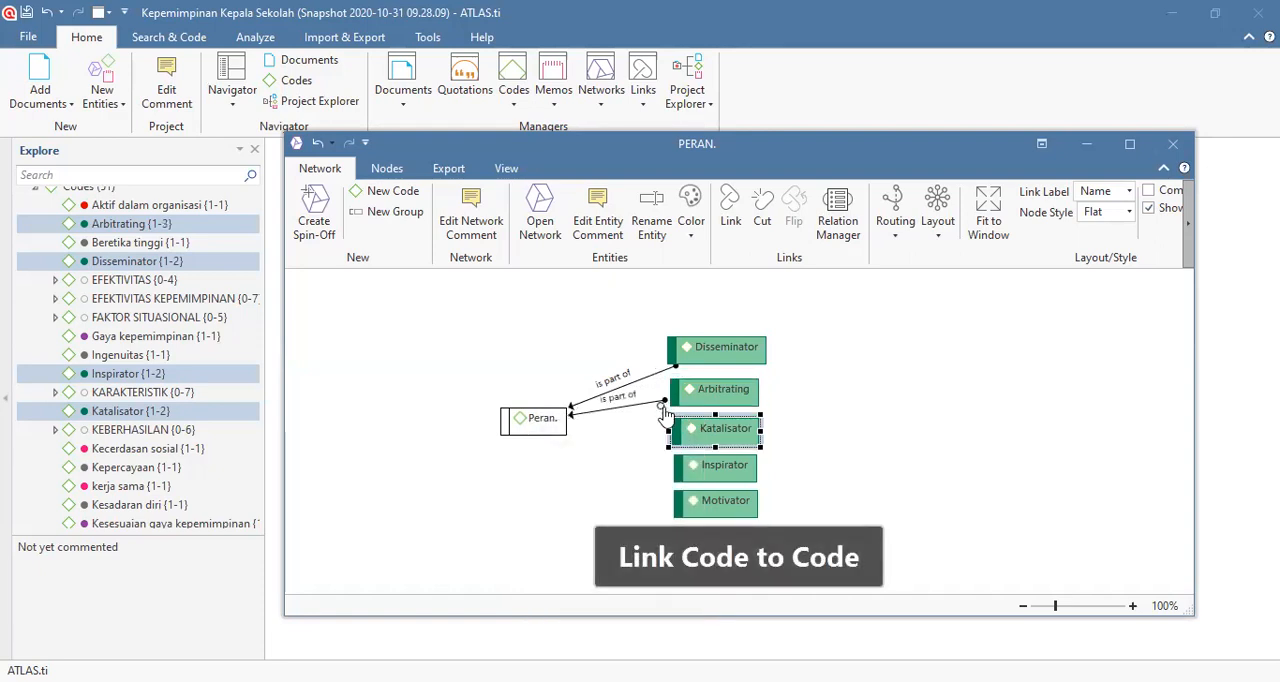
left_click_drag(663, 404, 537, 435)
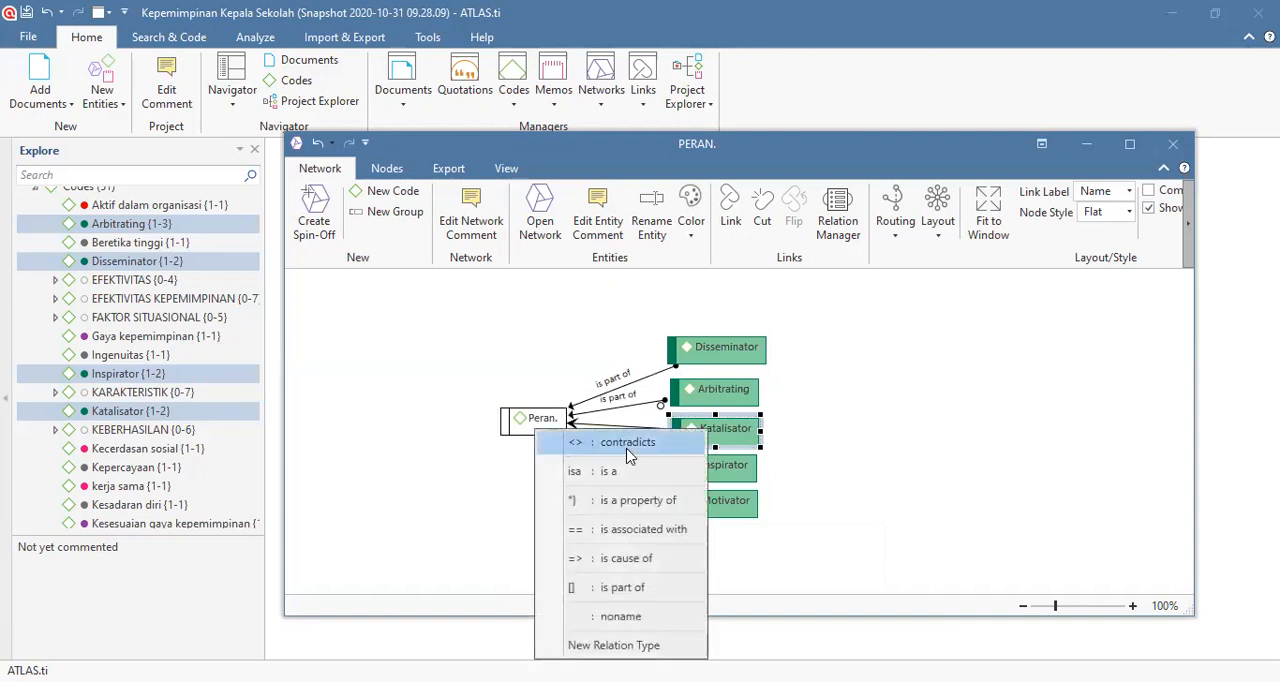
left_click(614, 578)
left_click(689, 469)
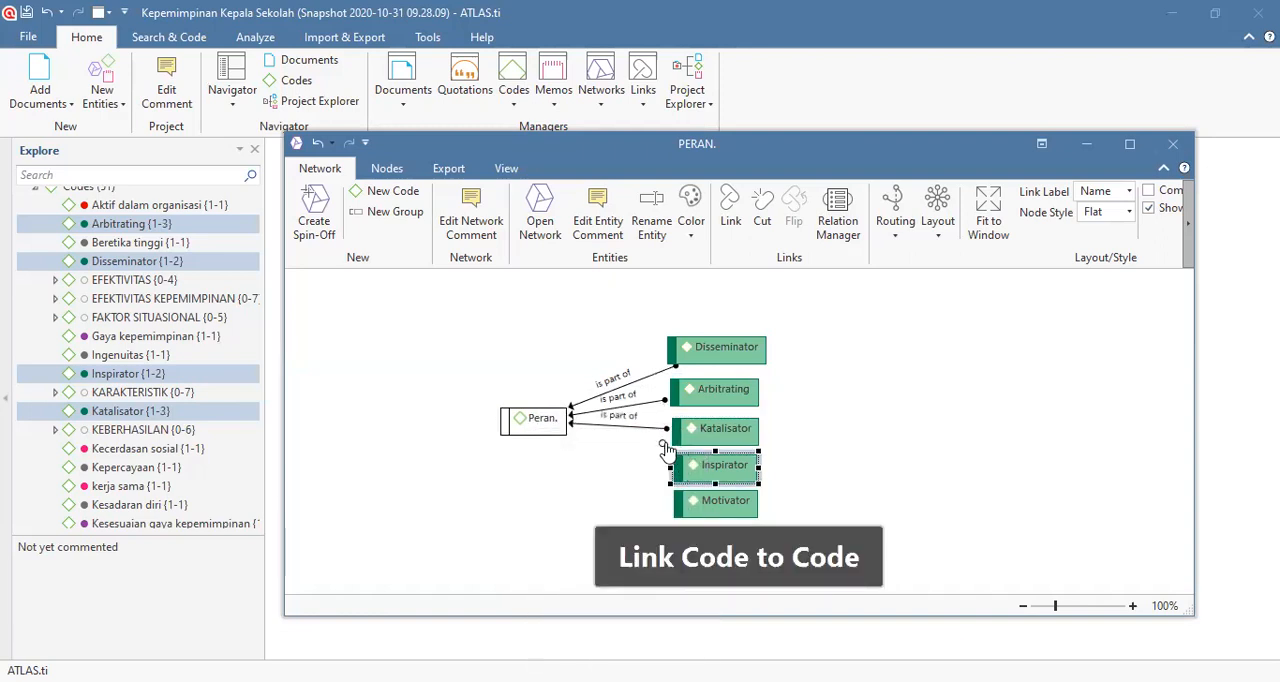
left_click_drag(661, 443, 535, 428)
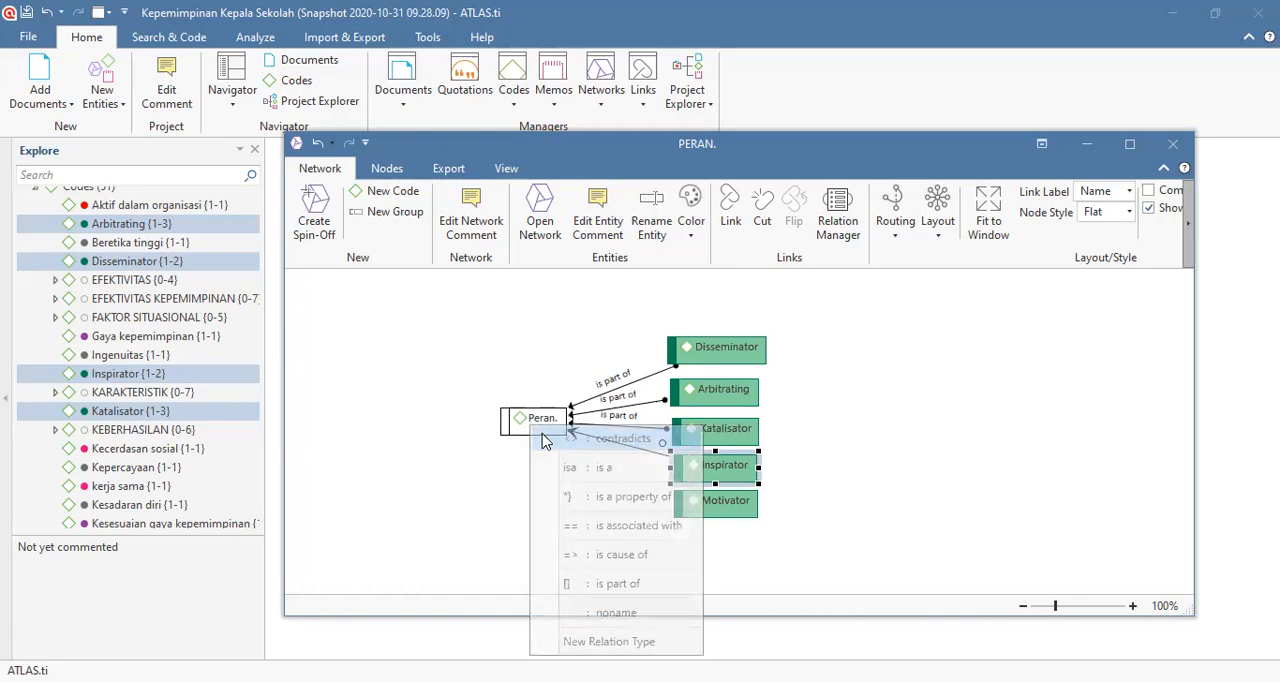
left_click(620, 584)
left_click(705, 502)
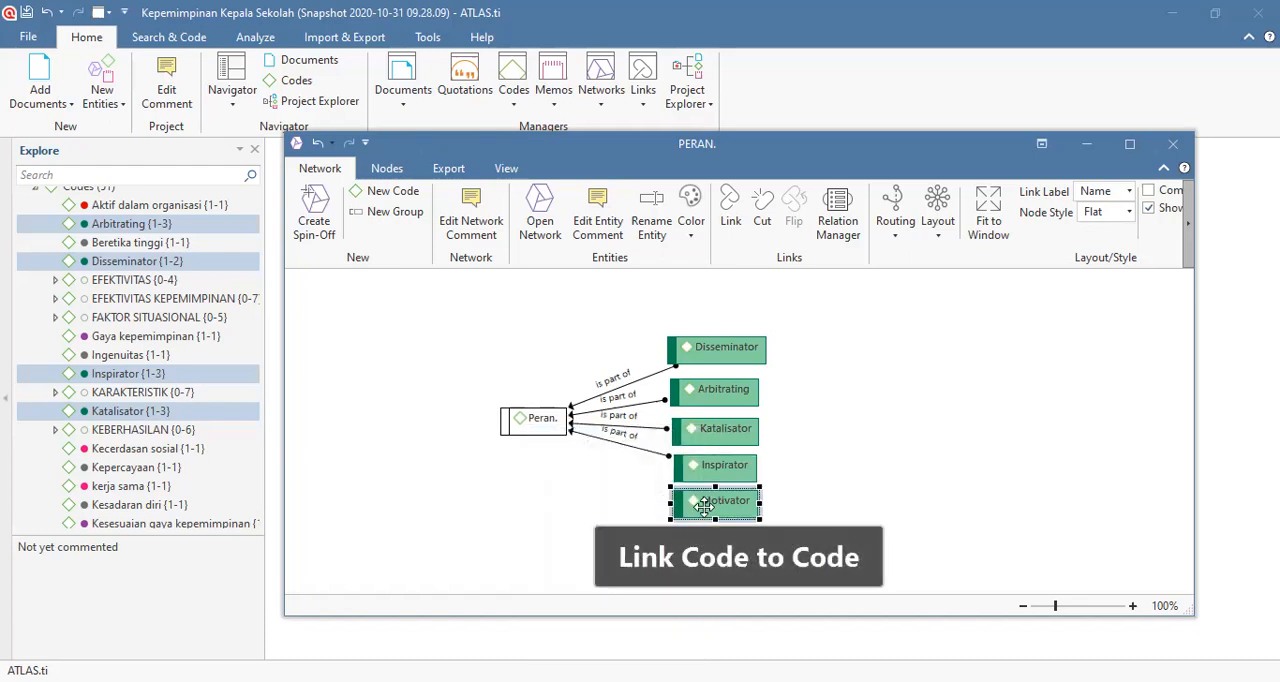
left_click_drag(665, 483, 533, 428)
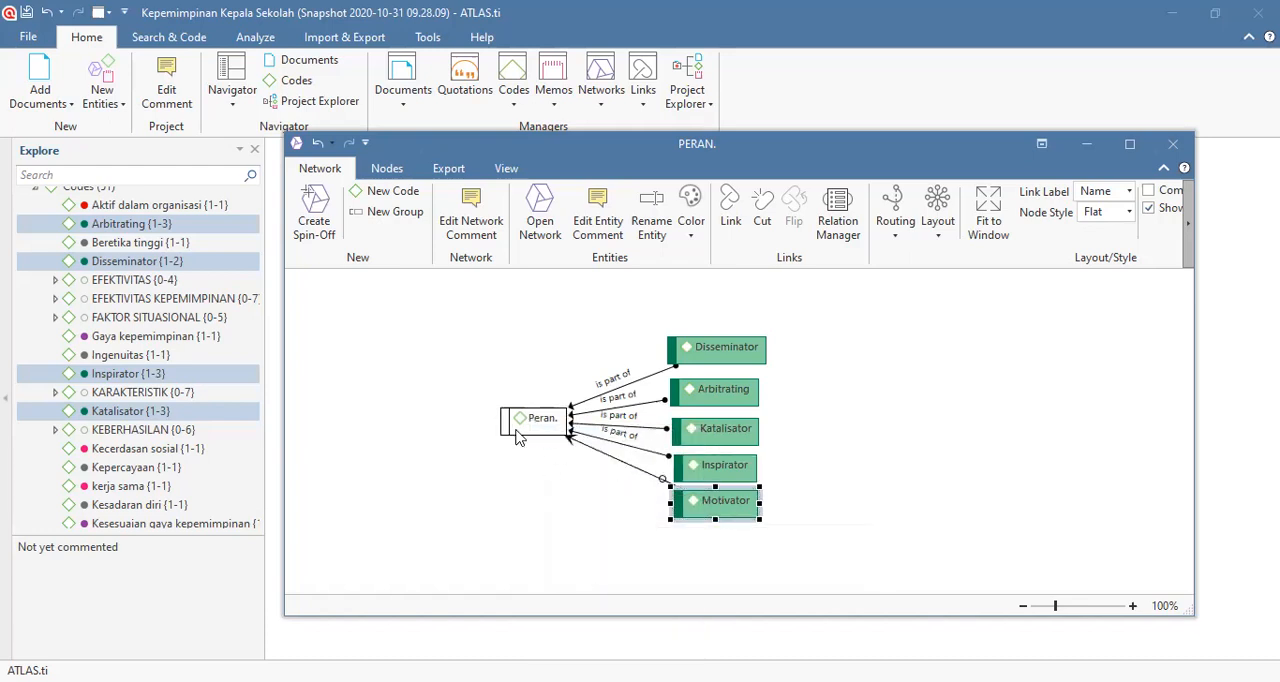
left_click(613, 590)
Step: Close the PERAN. network and create a new network named "Karakteristik."
left_click(1178, 150)
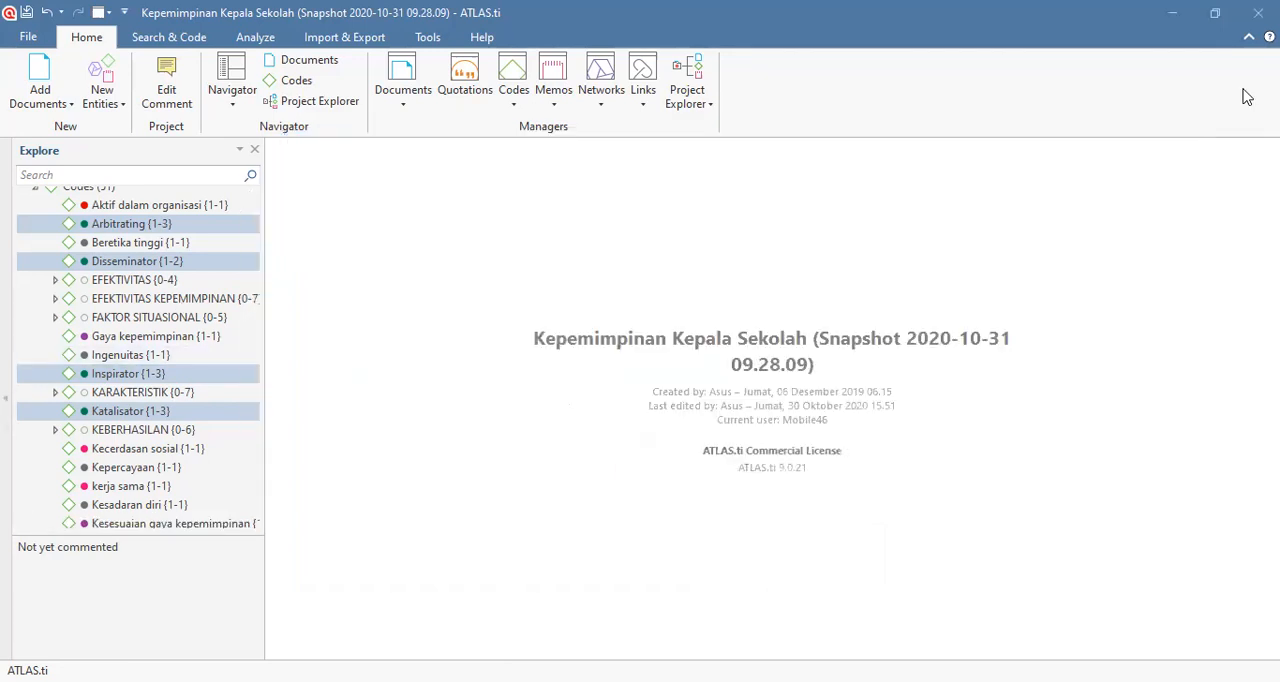
left_click(99, 107)
left_click(118, 168)
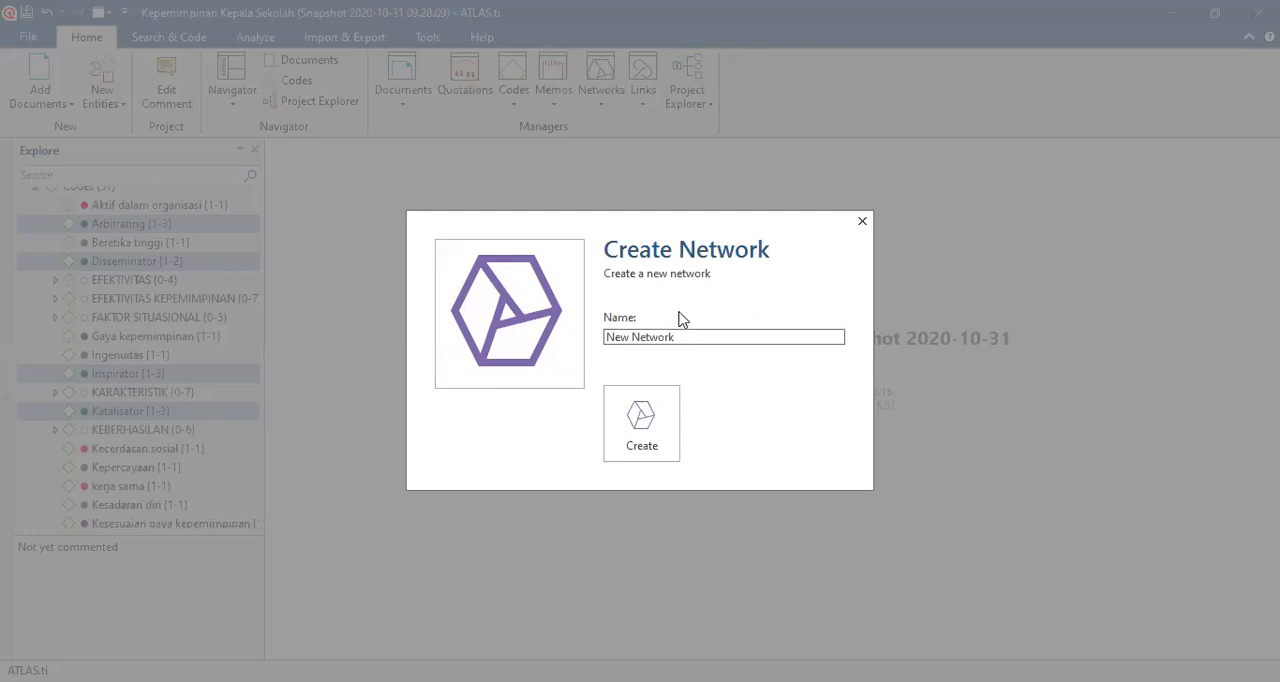
left_click_drag(706, 334, 571, 341)
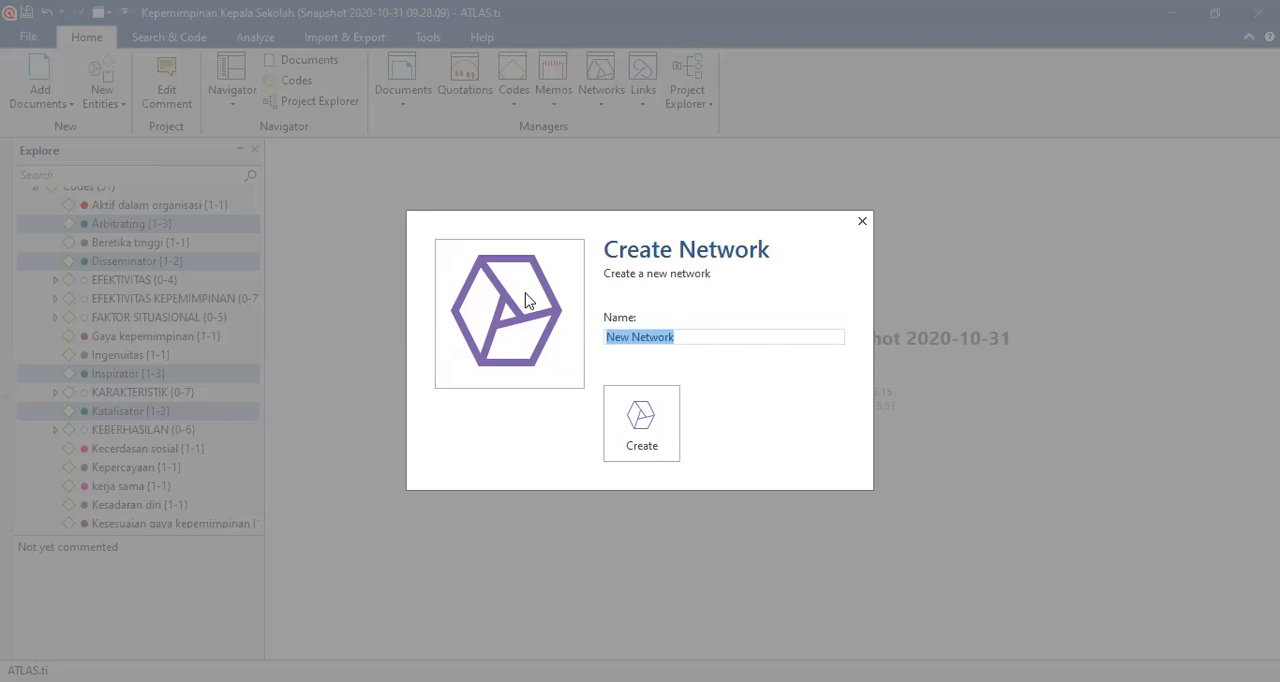
type("Karaktersitik")
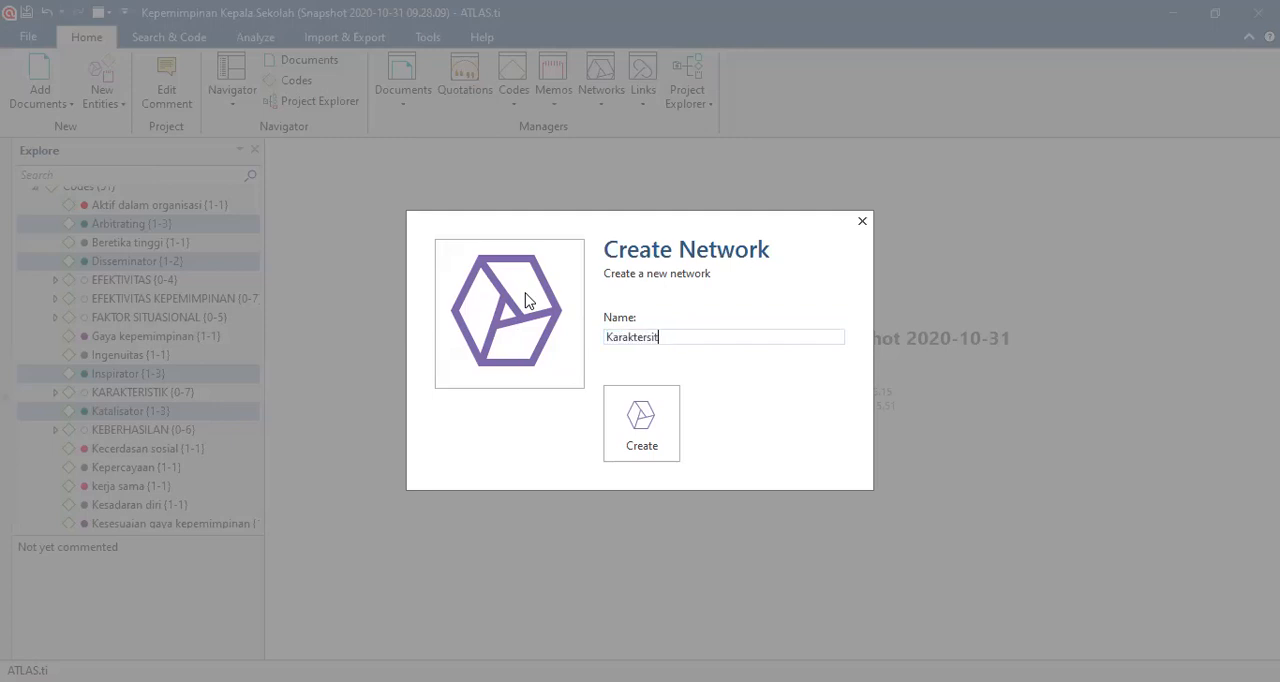
key("BackSpace")
key("BackSpace")
key("BackSpace")
key("BackSpace")
key("BackSpace")
type("istik.")
left_click(617, 432)
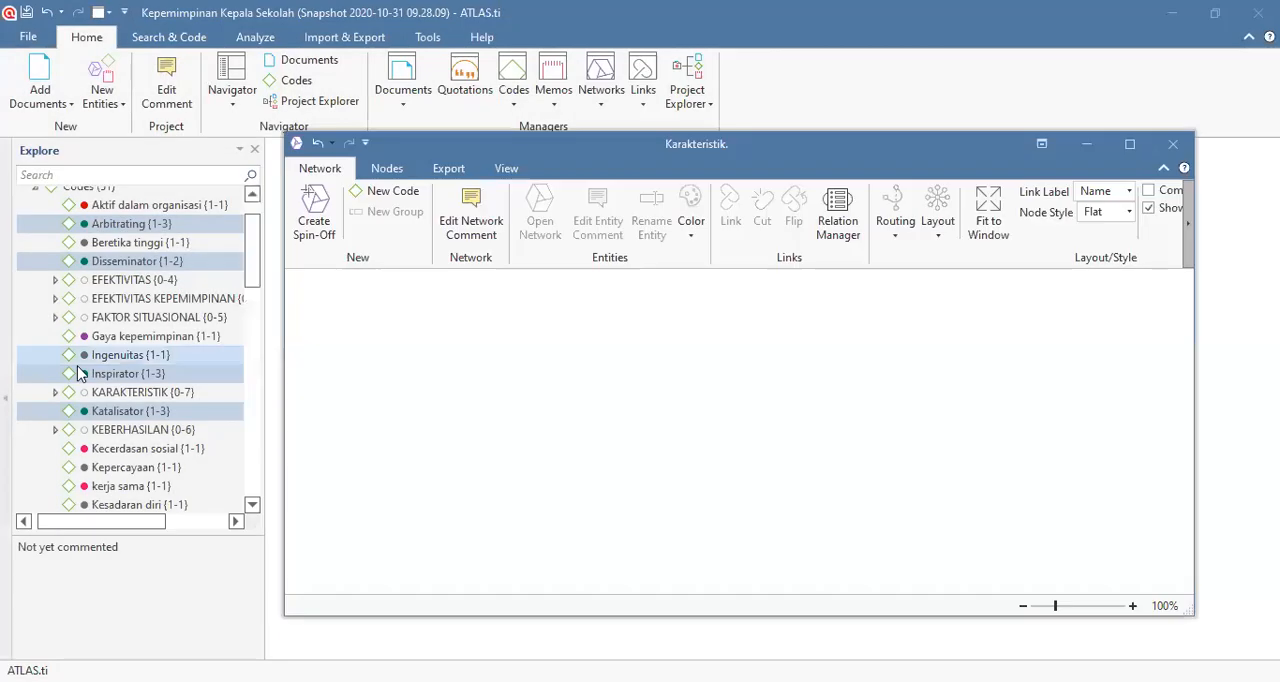
Step: Check which codes belong to the KARAKTERISTIK code group in the project tree
left_click(35, 236)
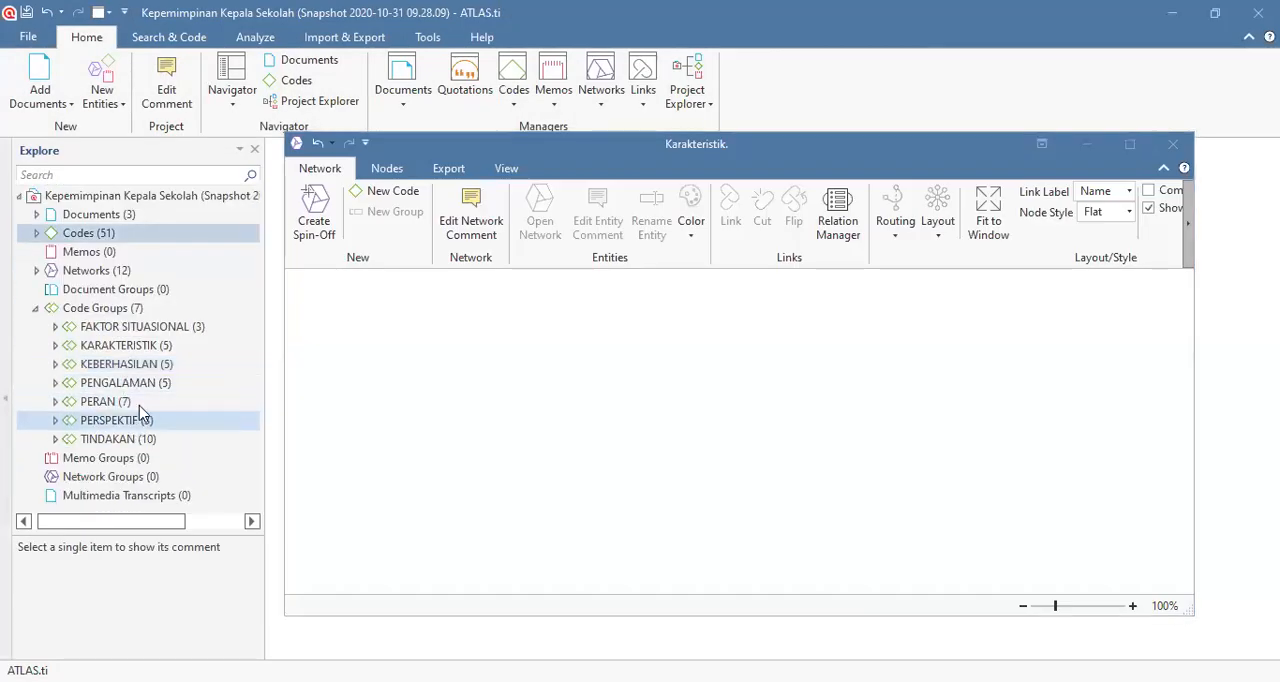
left_click(55, 346)
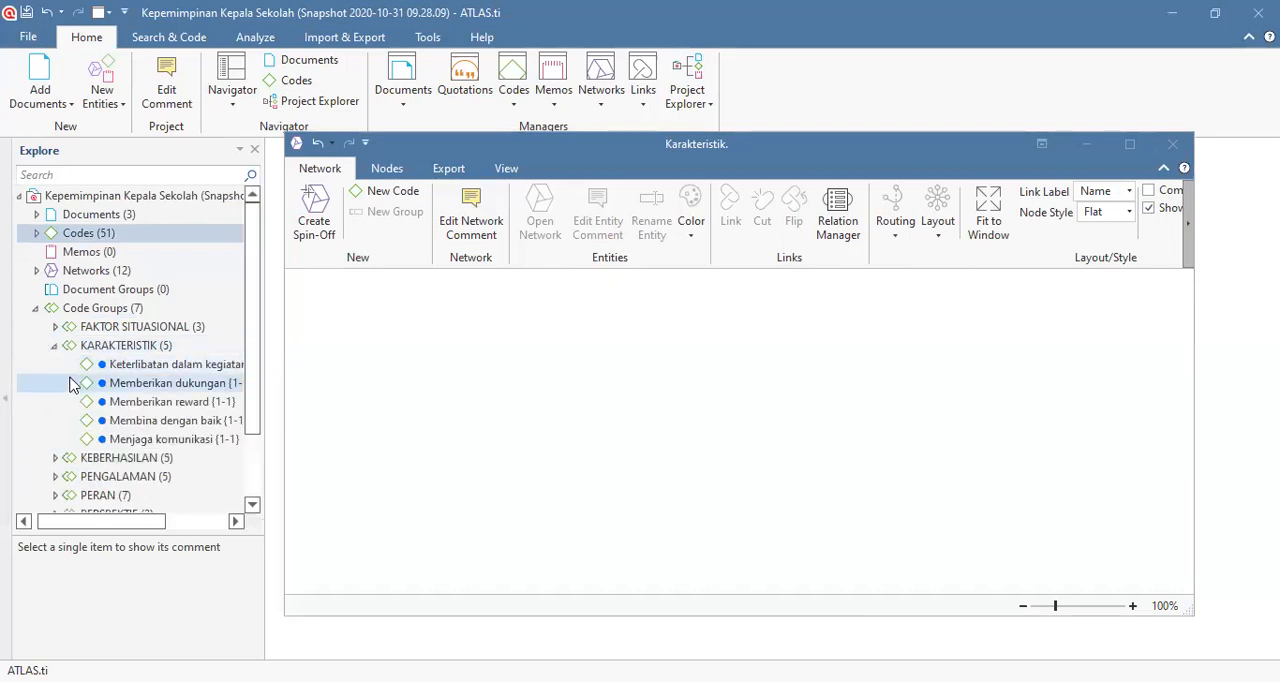
left_click(62, 332)
left_click(55, 346)
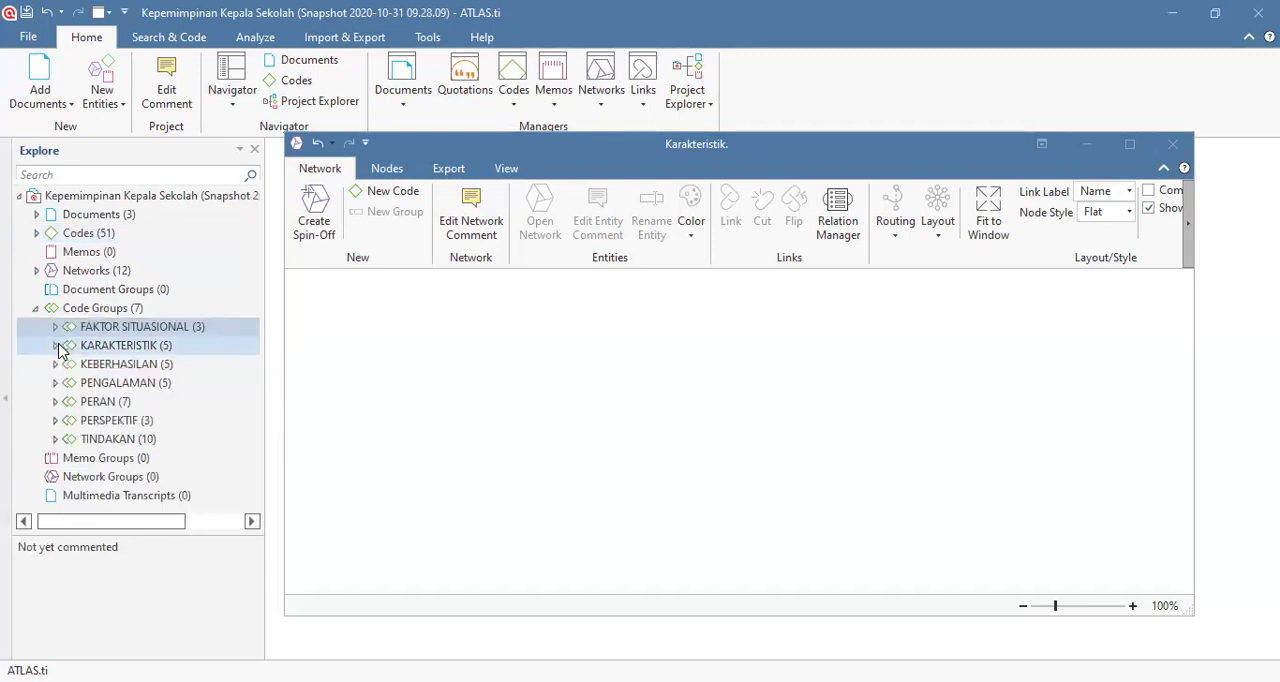
Step: Add the codes Keterlibatan dalam kegiatan, Memberikan dukungan, Memberikan reward, Membina dengan baik and Menjaga komunikasi from the code list to the Karakteristik. network together
left_click(36, 234)
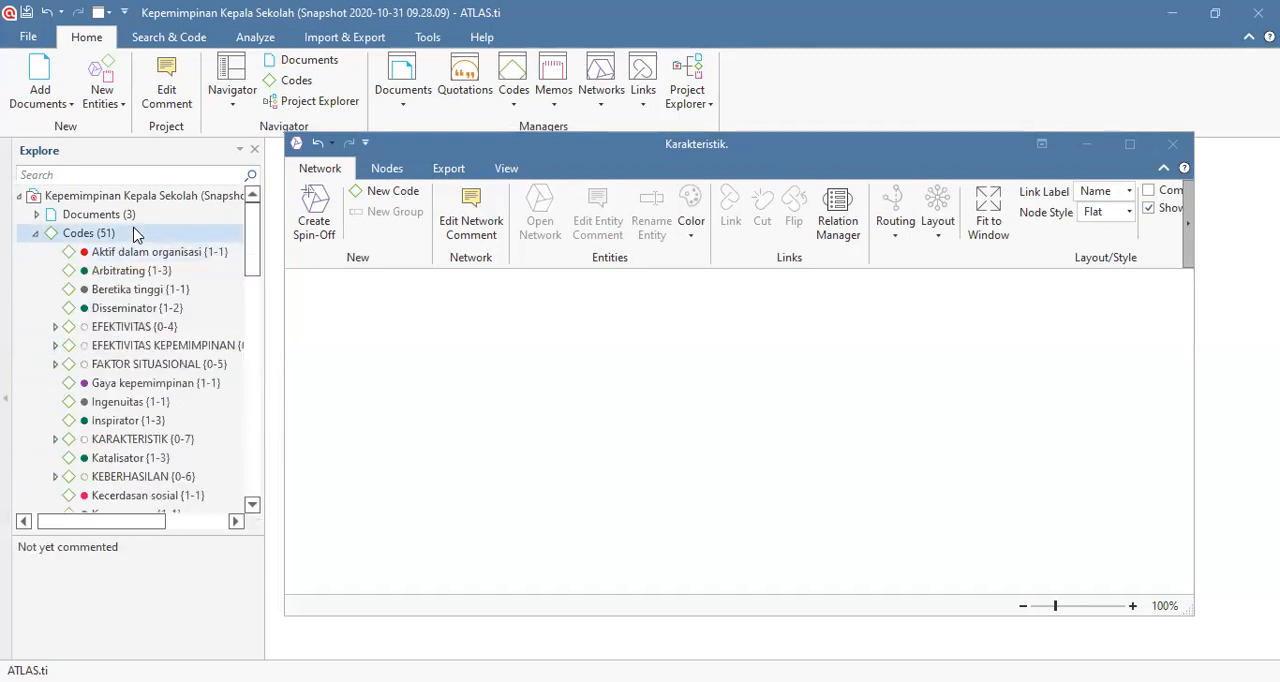
scroll(95, 352, "down", 3)
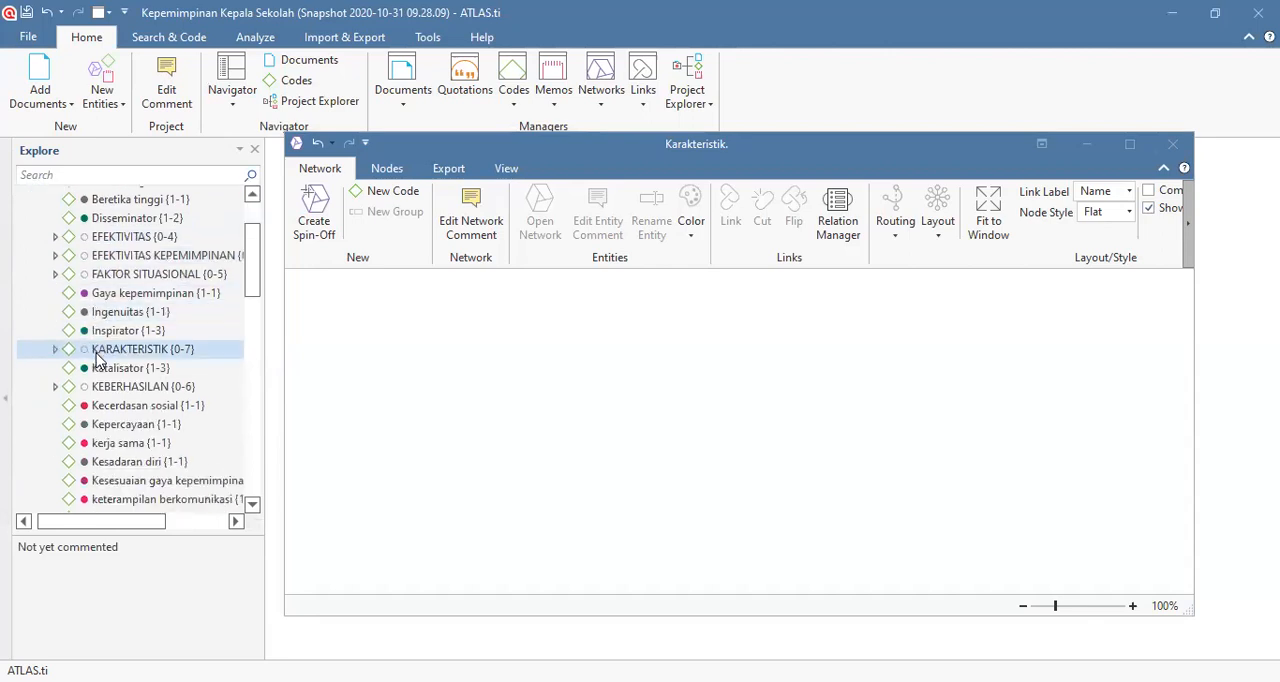
scroll(97, 358, "down", 2)
left_click(115, 340)
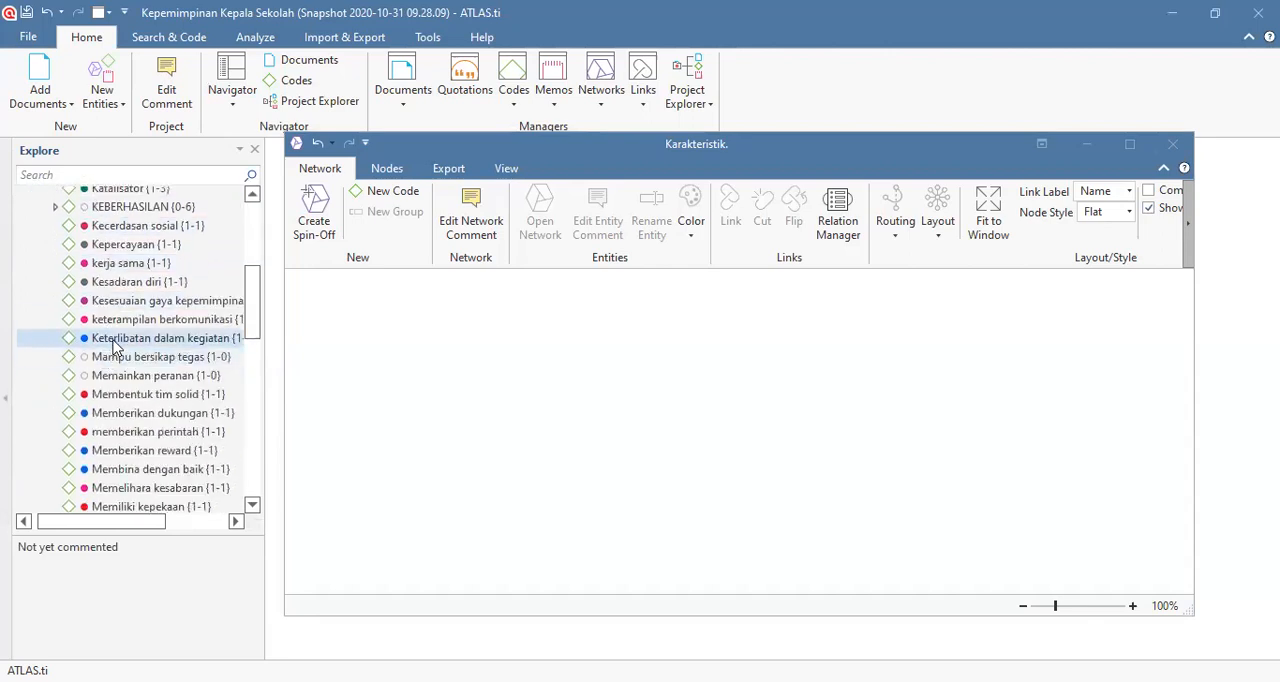
left_click(132, 413, "ctrl")
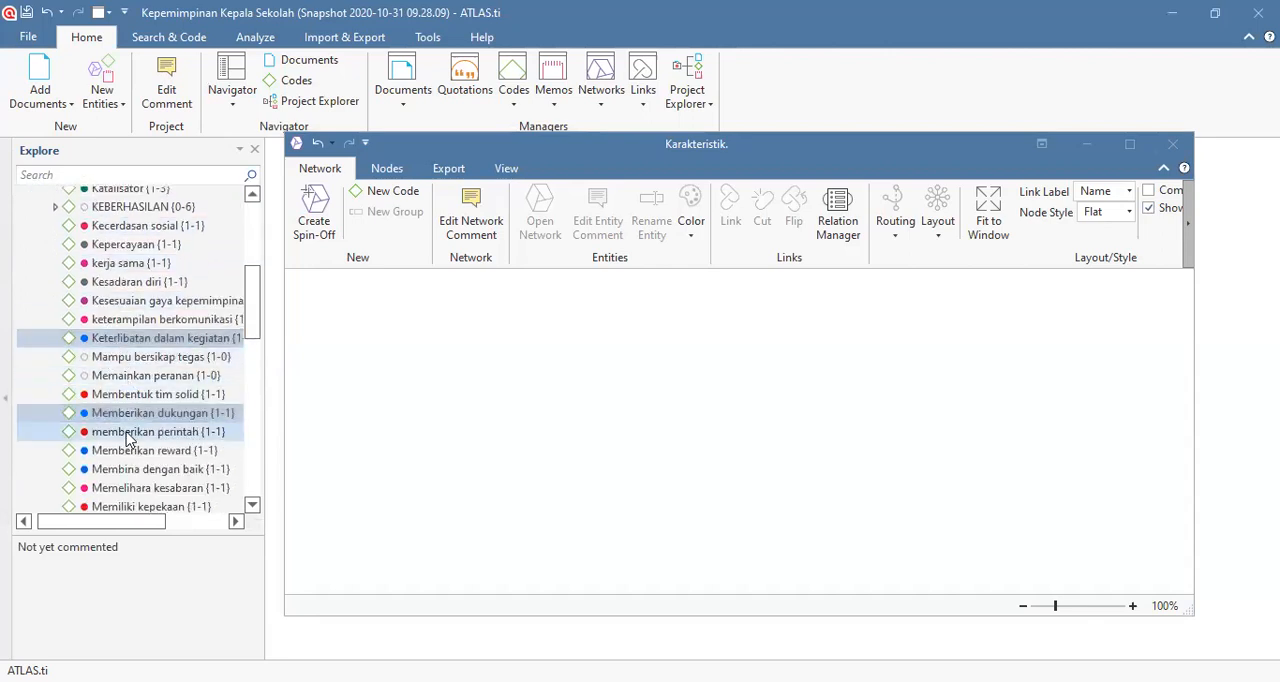
left_click(127, 451, "ctrl")
left_click(130, 469, "ctrl")
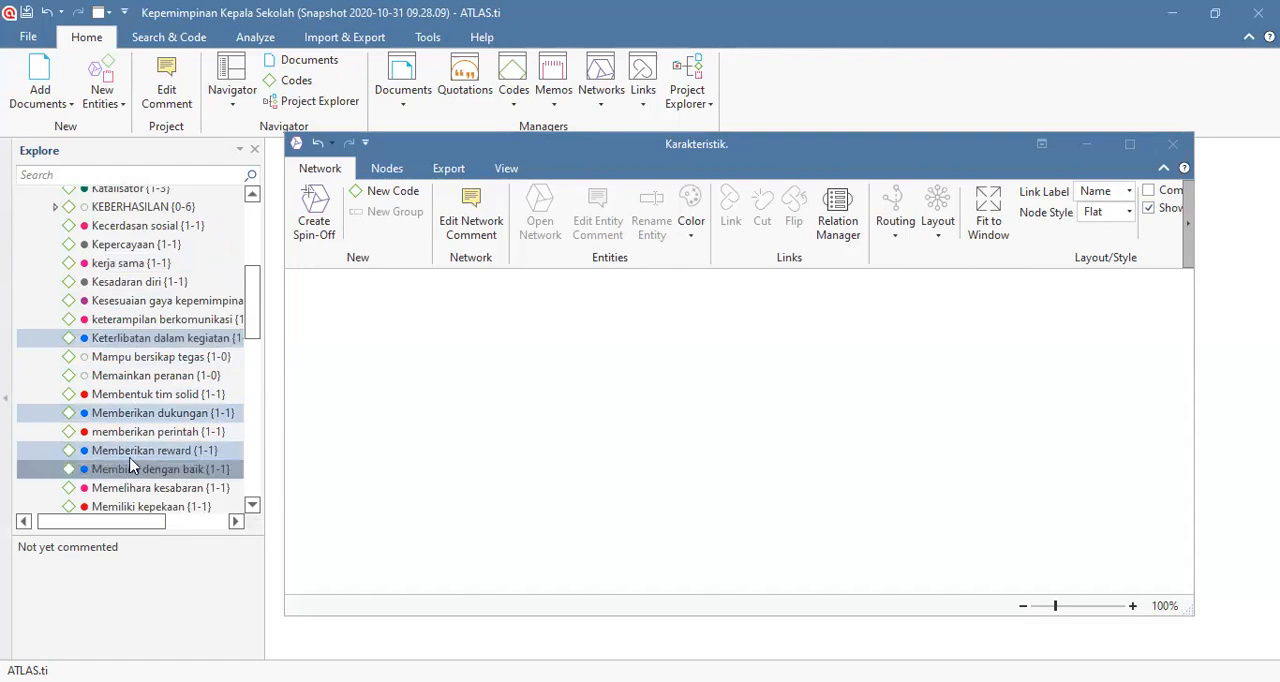
scroll(138, 440, "down", 2)
scroll(140, 428, "down", 4)
left_click(141, 369, "ctrl")
scroll(141, 376, "up", 4)
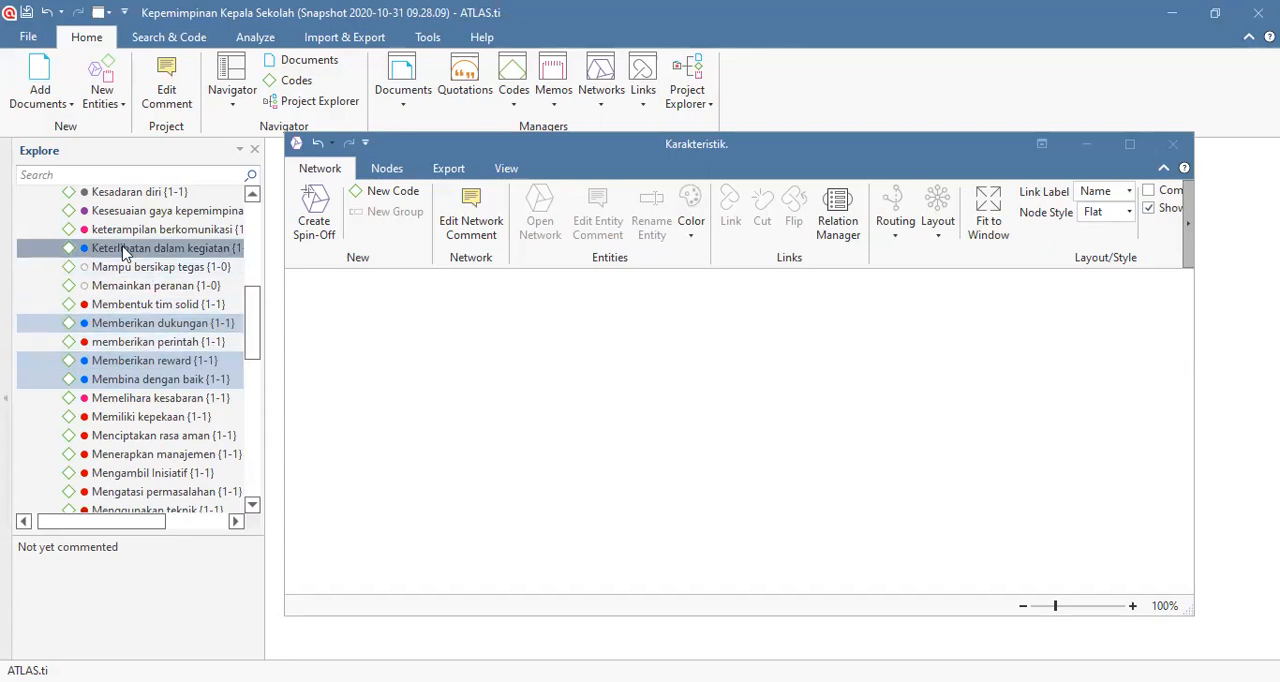
left_click_drag(123, 252, 658, 383)
Step: Spread the overlapping nodes into one column ordered Memberikan reward, Memberikan dukungan, Membina dengan baik, Keterlibatan dalam kegiatan, Menjaga komunikasi
left_click_drag(709, 437, 693, 528)
left_click_drag(708, 434, 707, 498)
left_click_drag(700, 414, 700, 450)
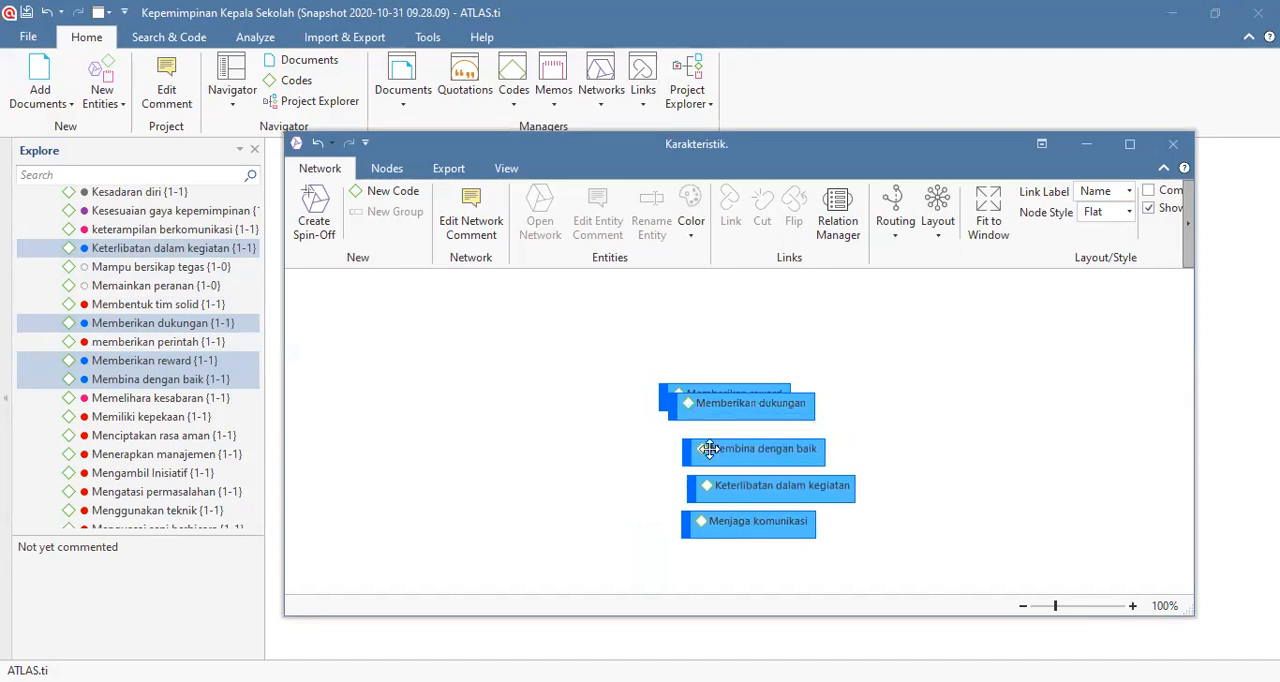
left_click_drag(716, 406, 734, 367)
left_click_drag(720, 420, 731, 408)
left_click_drag(734, 459, 723, 486)
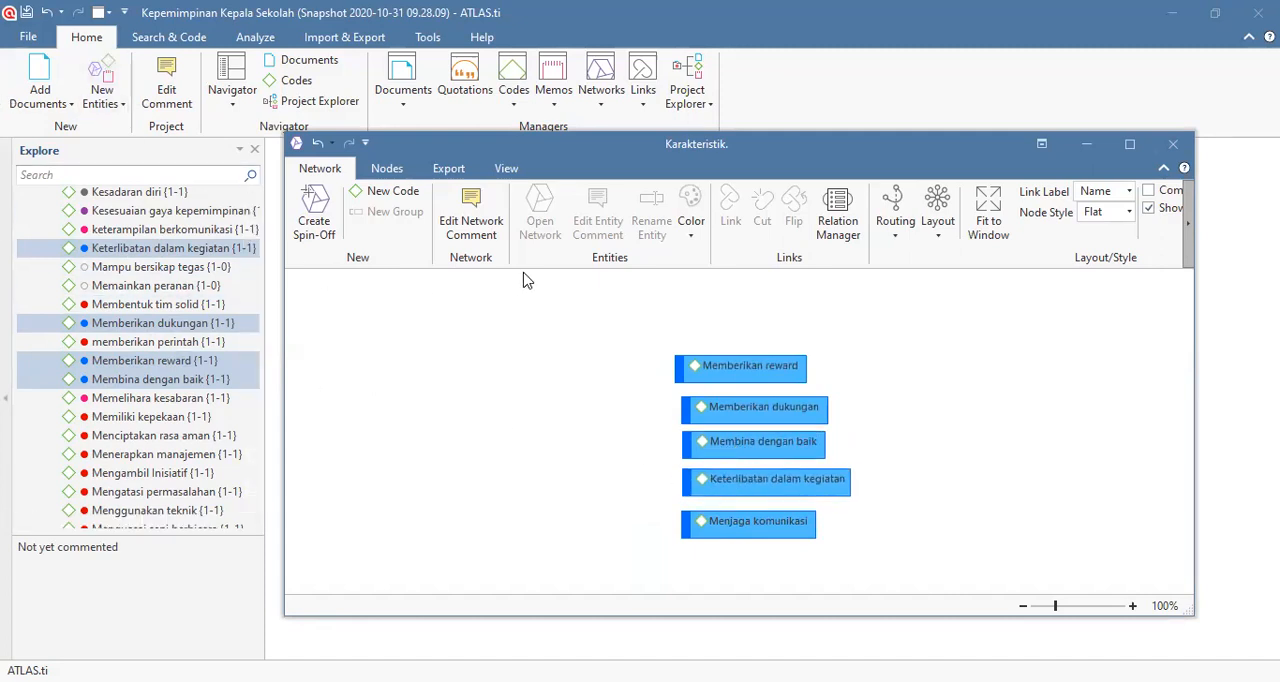
Step: Create a new code named "Karakteristik." in the network and place its node beside the column of blue codes, level with its middle
left_click(381, 203)
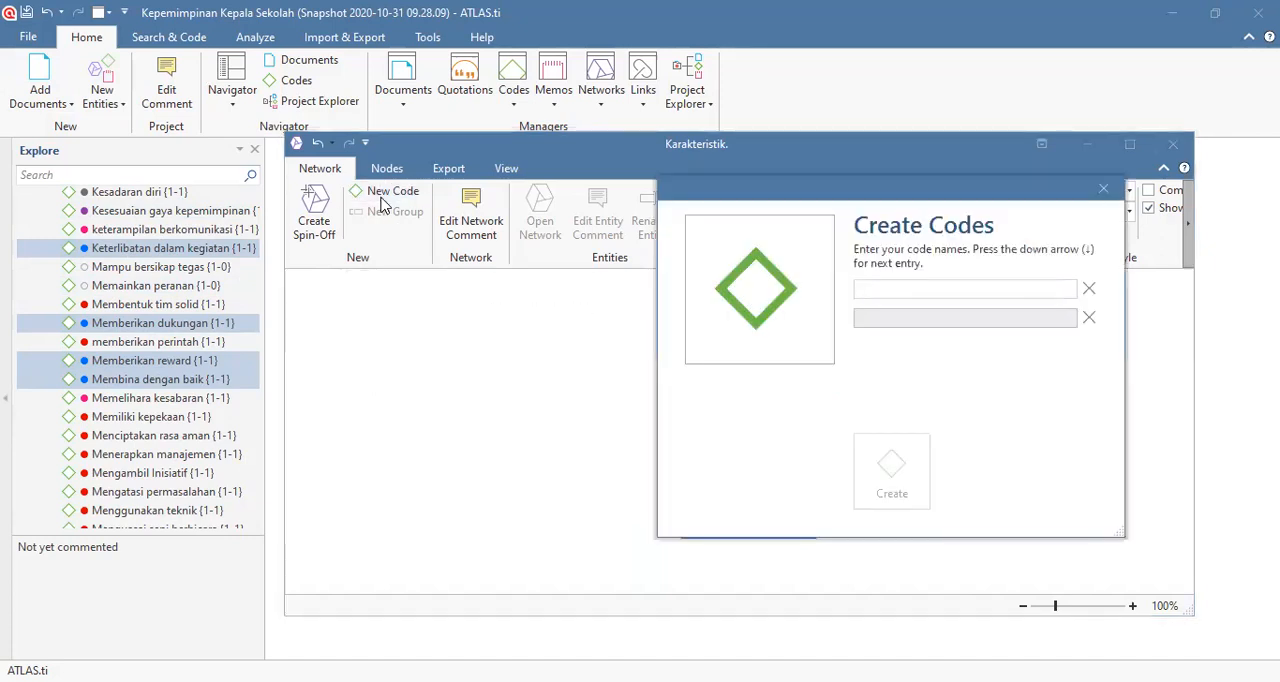
type("Karakteristik.")
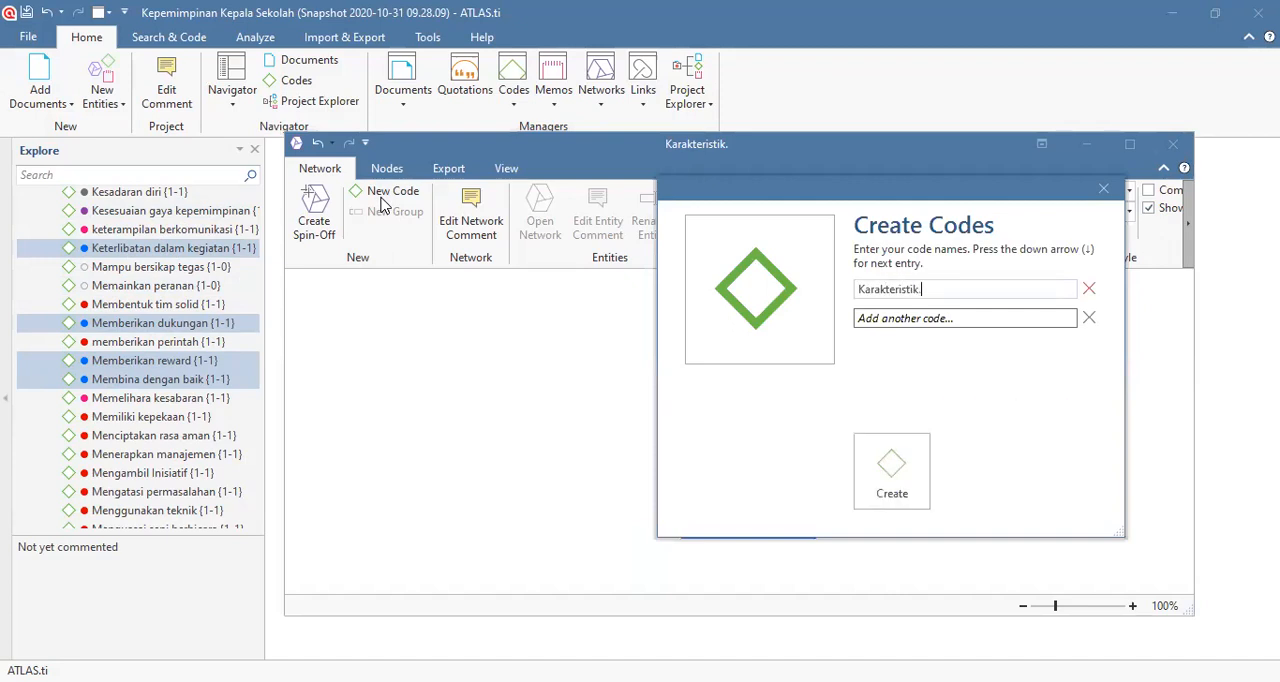
left_click(864, 490)
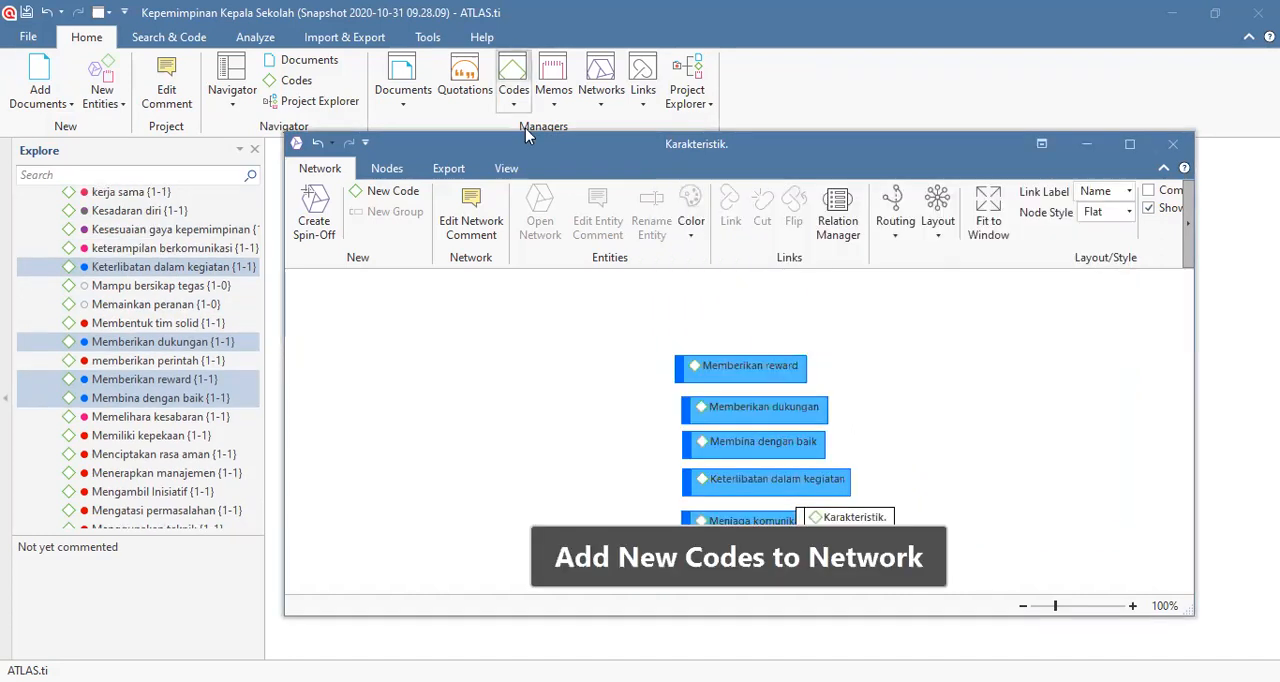
left_click_drag(877, 517, 582, 439)
Step: Link the codes Memberikan reward and Memberikan dukungan to the Karakteristik. code with the relation "is part of"
left_click(680, 367)
left_click_drag(663, 346, 566, 440)
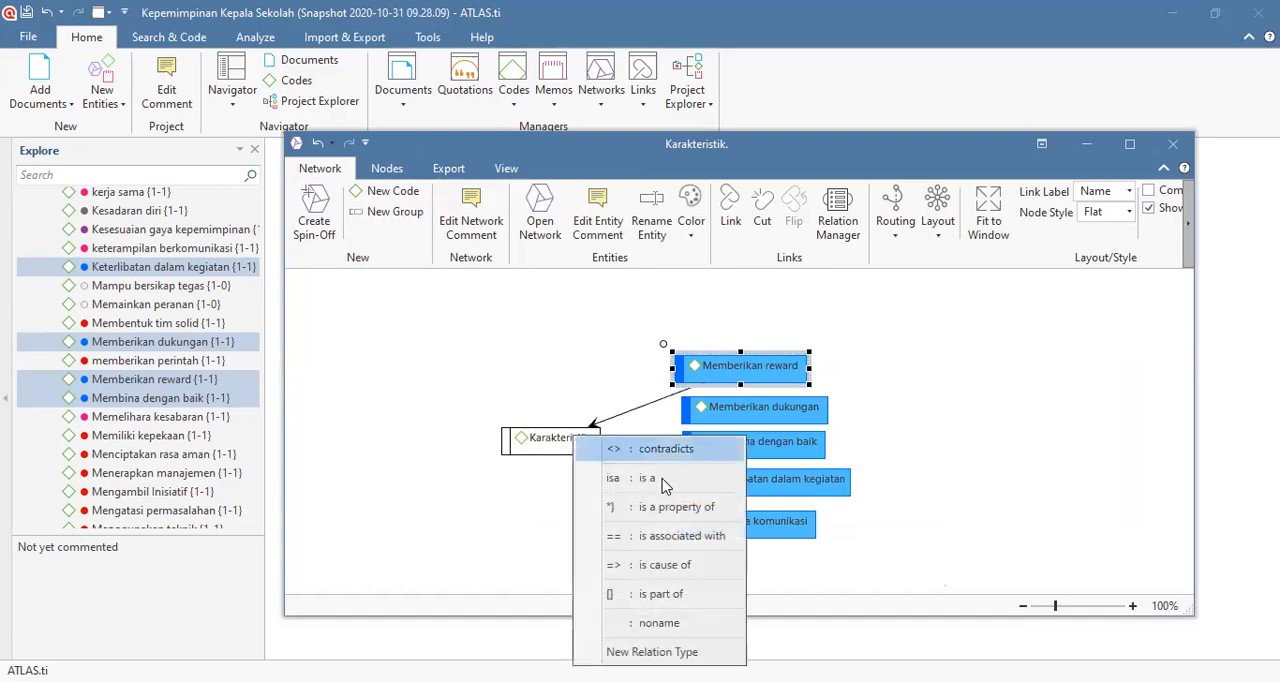
left_click(672, 594)
left_click(694, 418)
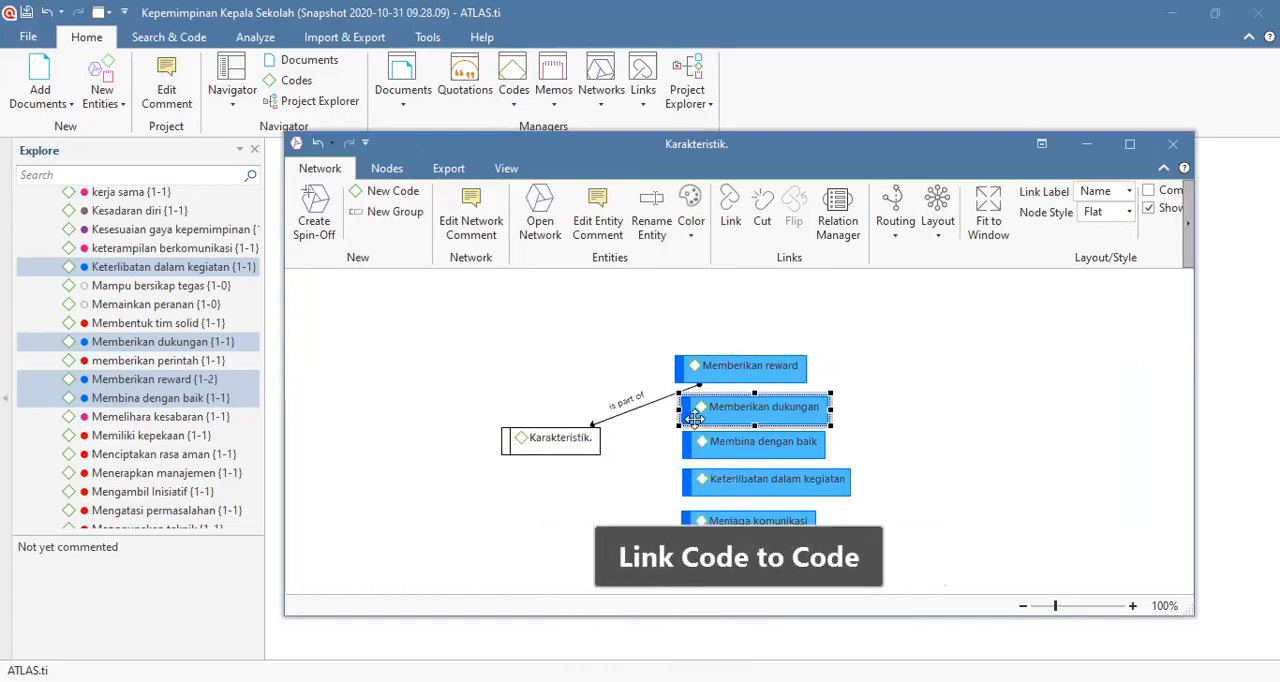
left_click_drag(670, 385, 580, 448)
left_click(668, 604)
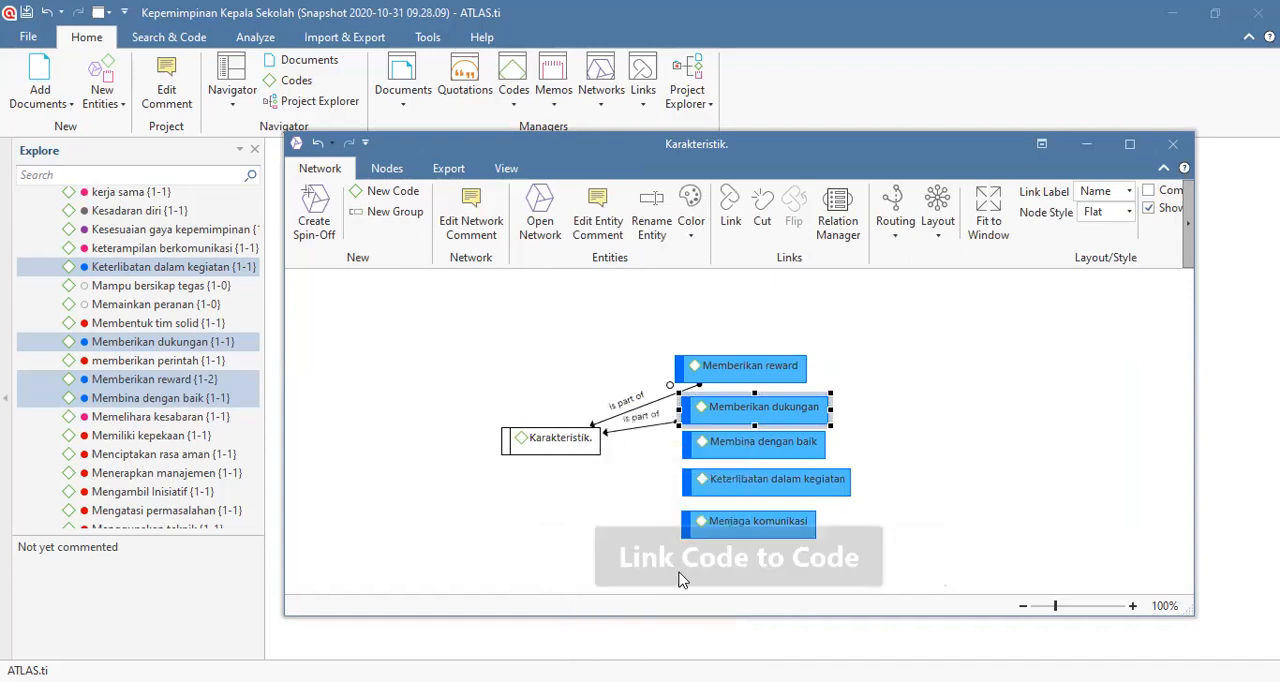
Step: Link Membina dengan baik, Keterlibatan dalam kegiatan and Menjaga komunikasi to the Karakteristik. code with the relation "is part of"
left_click(697, 452)
left_click_drag(672, 420, 553, 444)
left_click(670, 604)
left_click(692, 479)
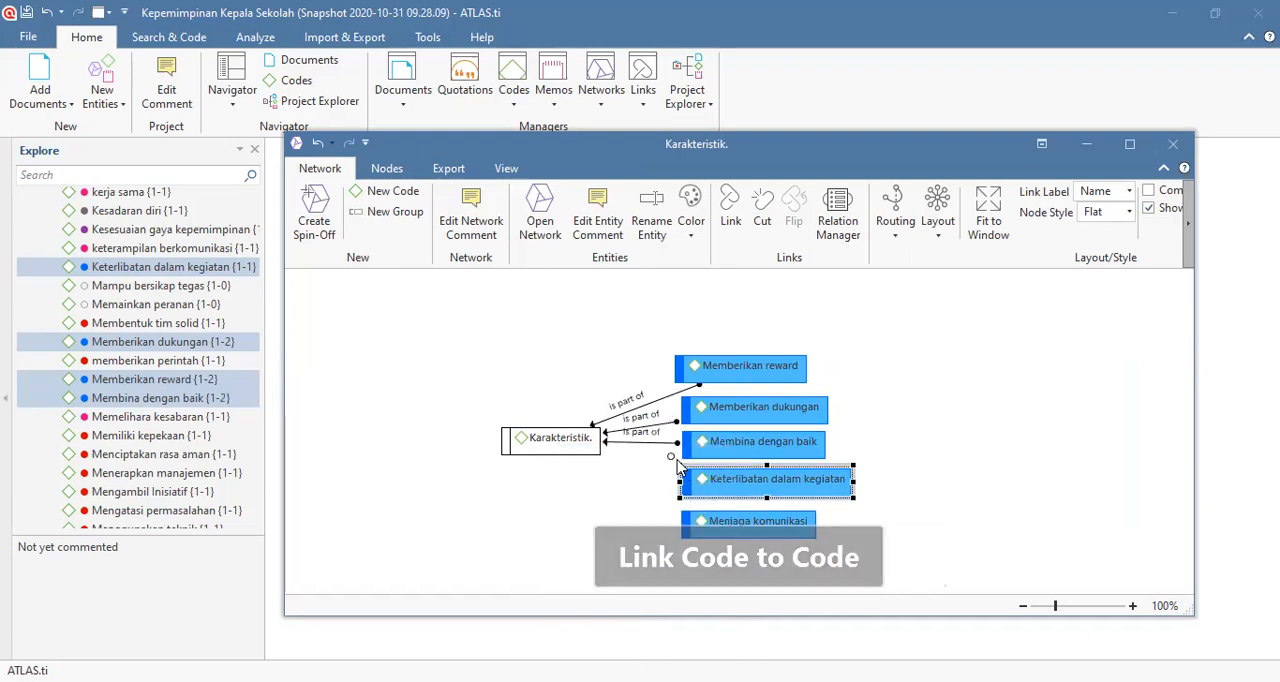
left_click_drag(672, 460, 588, 446)
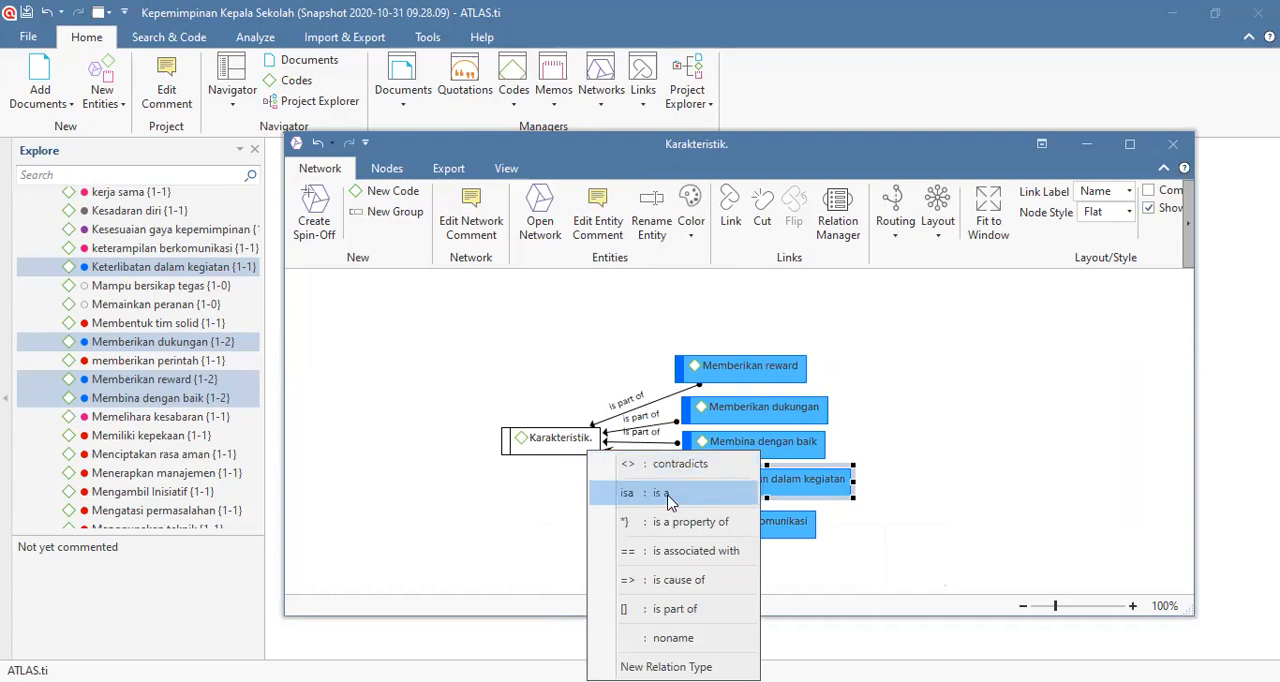
left_click(705, 600)
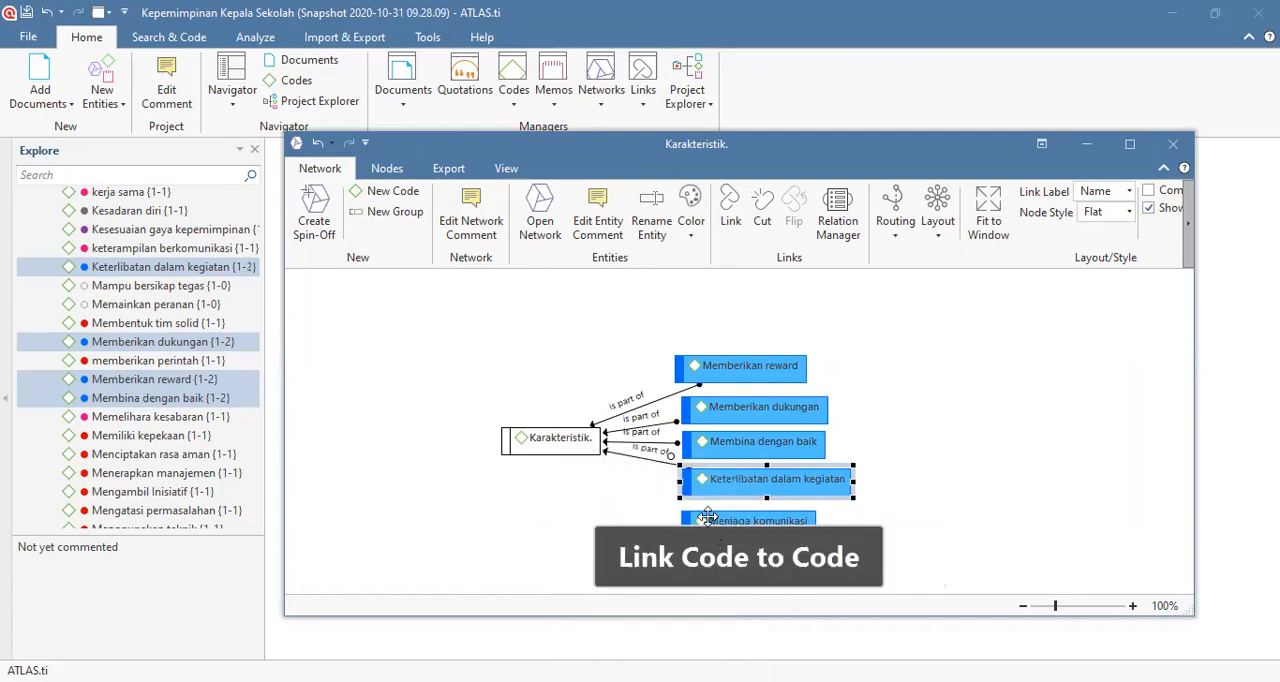
left_click(684, 514)
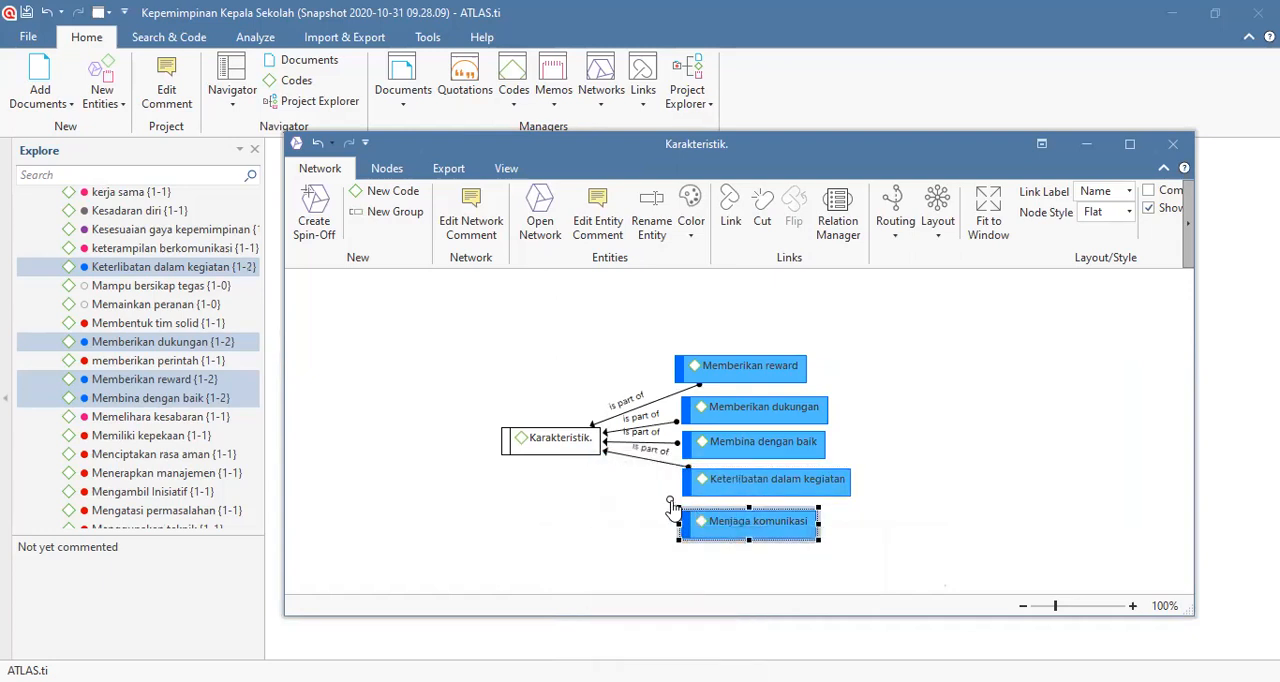
left_click(540, 437)
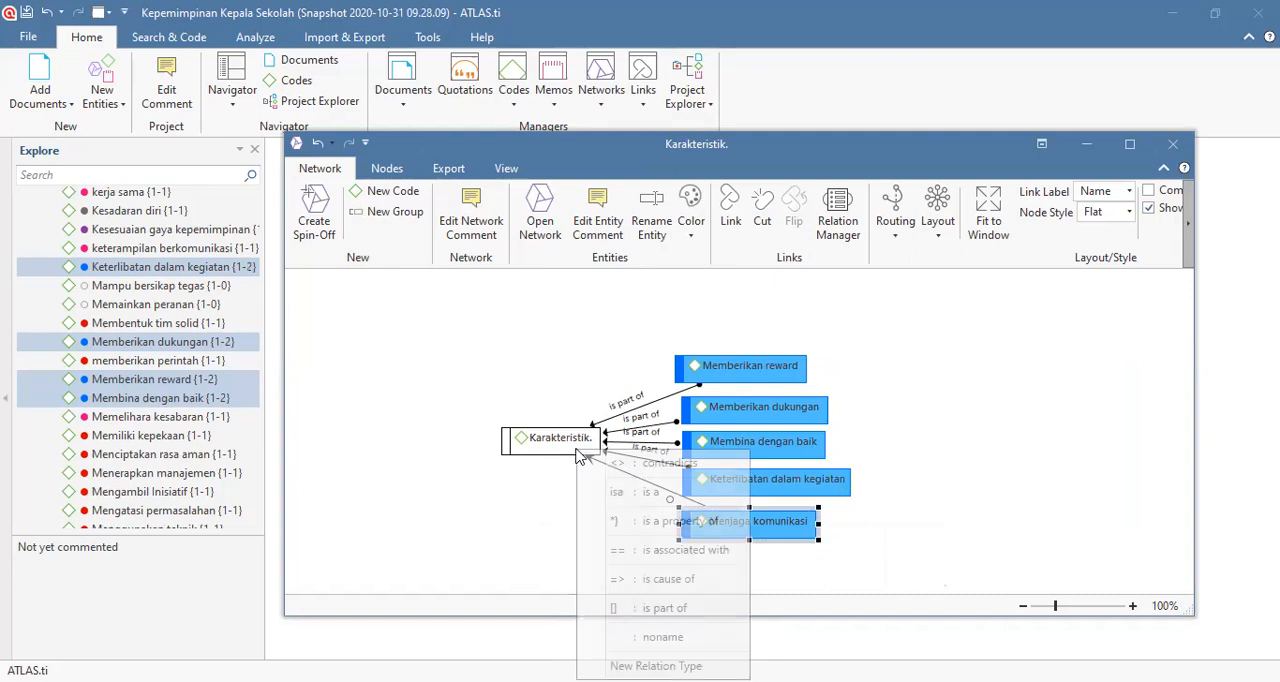
left_click(686, 608)
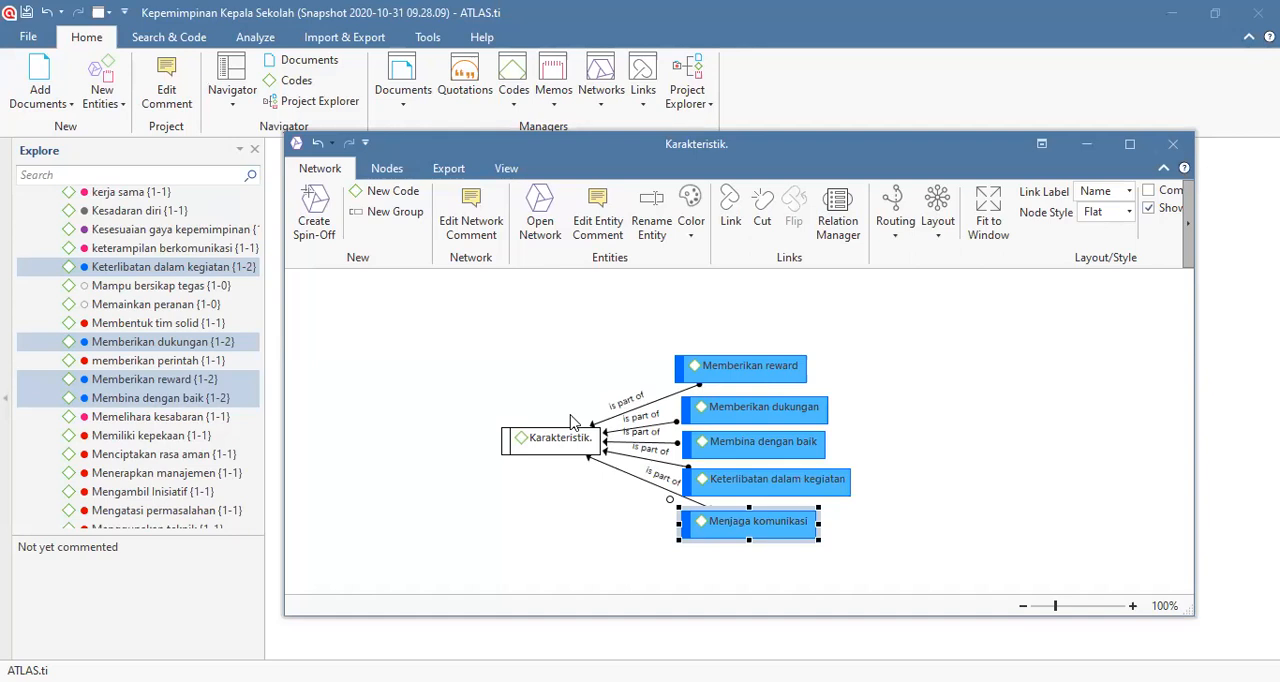
Step: Close the Karakteristik. network, collapse the codes and code groups in the project tree, and list the project's networks
left_click(1173, 144)
scroll(57, 366, "up", 10)
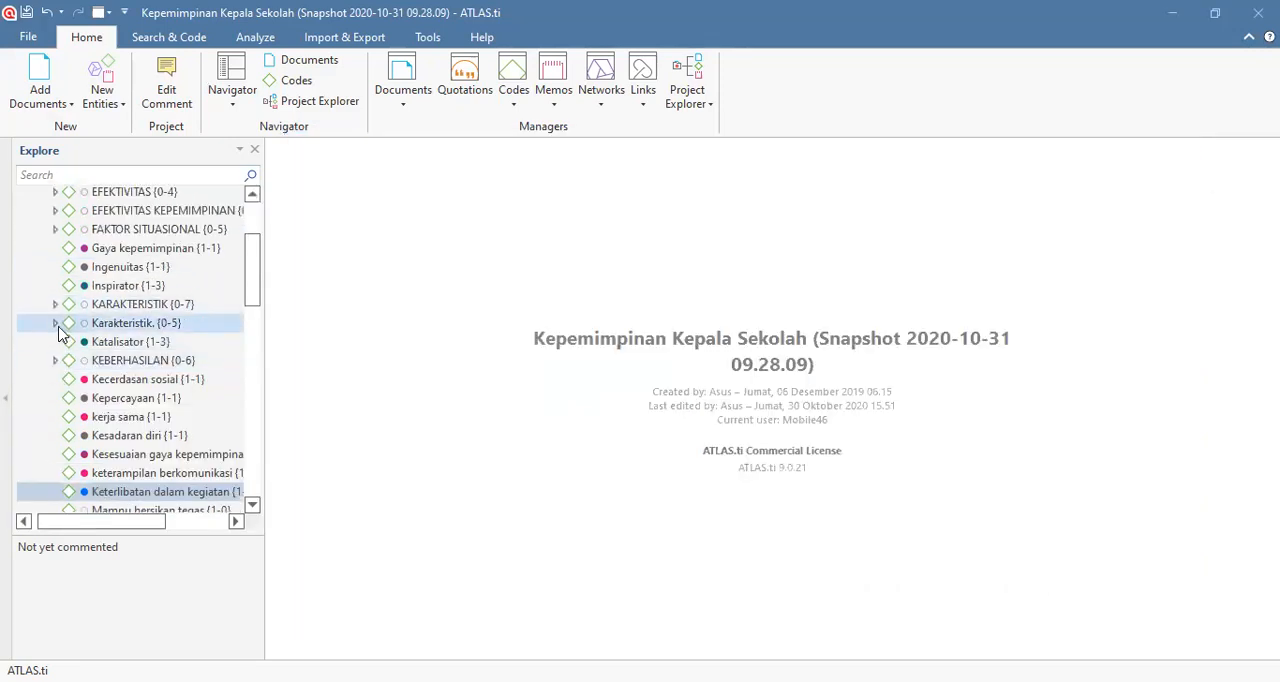
left_click(37, 234)
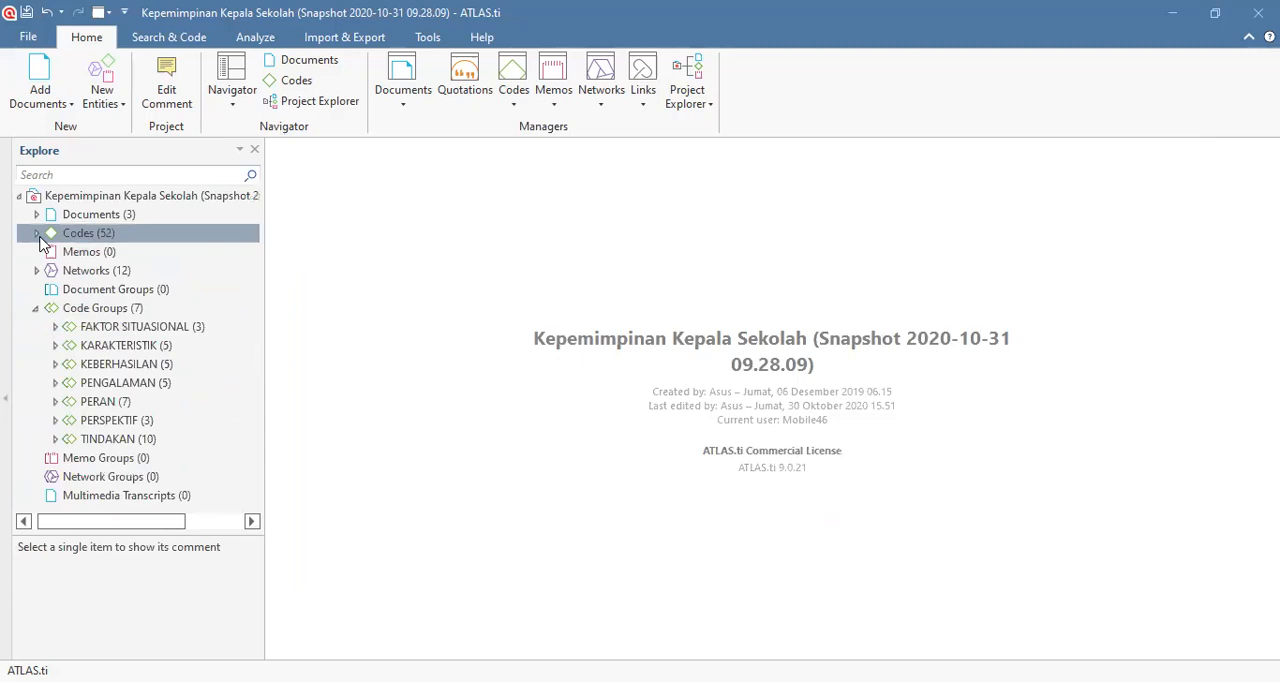
left_click(36, 308)
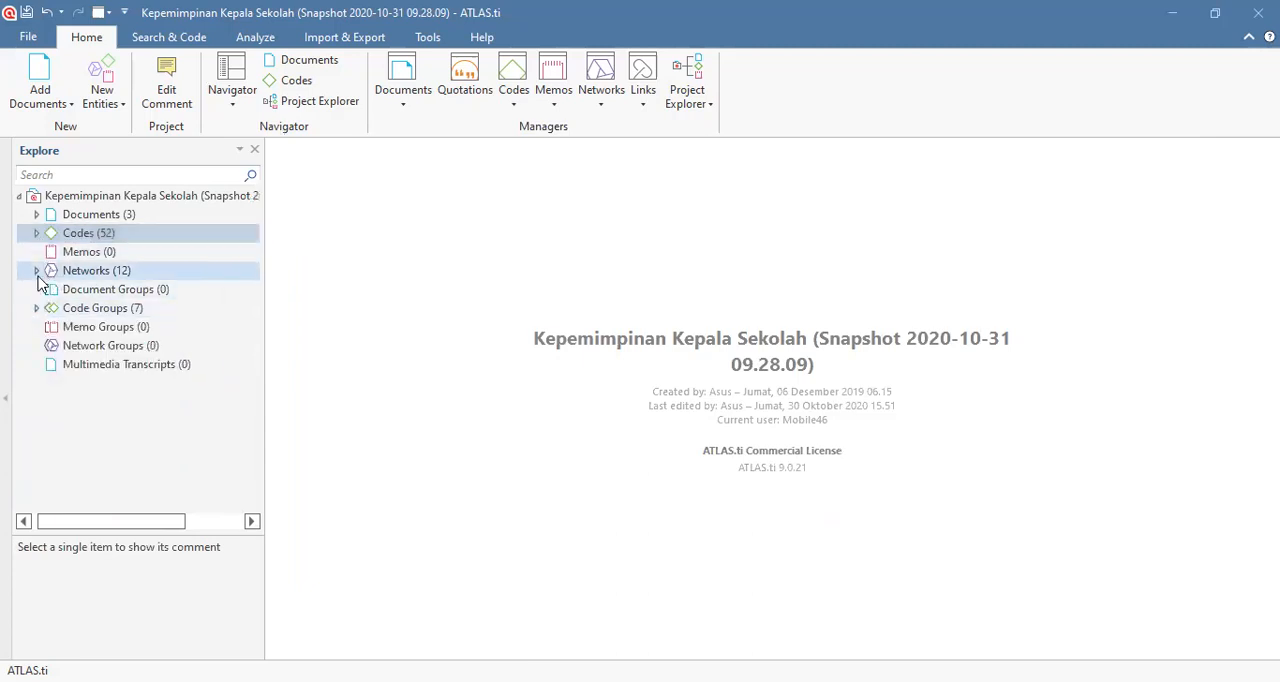
left_click(36, 271)
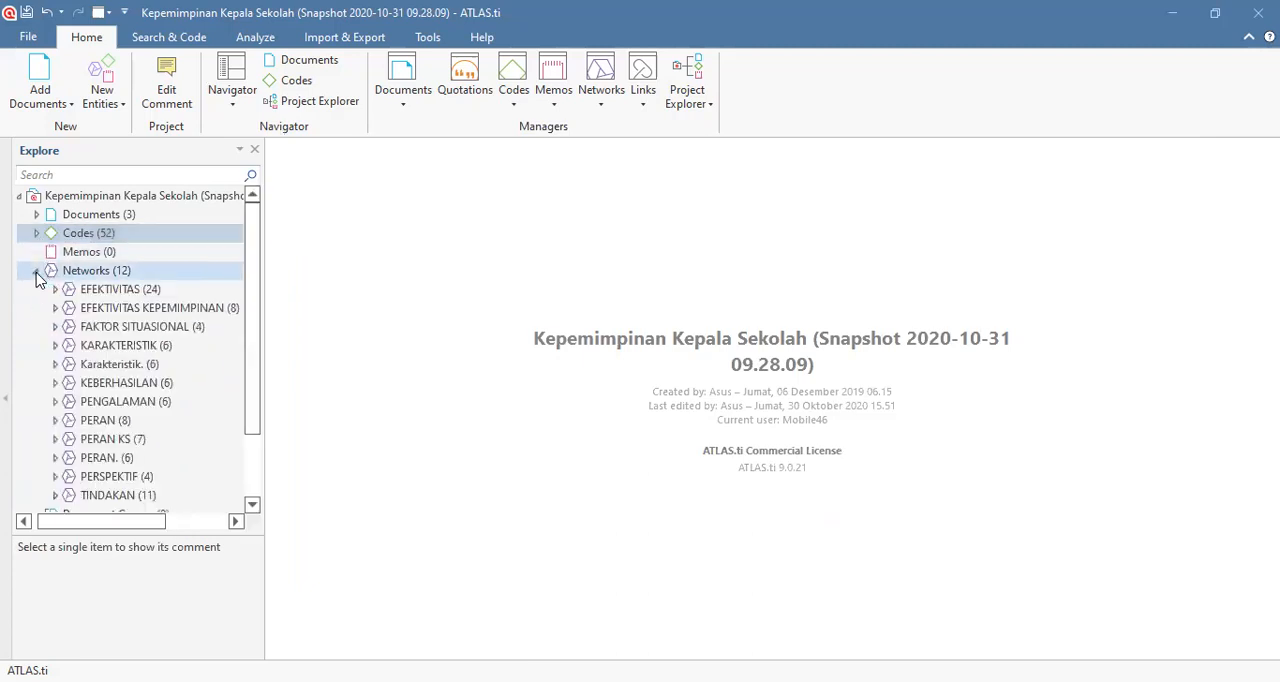
left_click(120, 366)
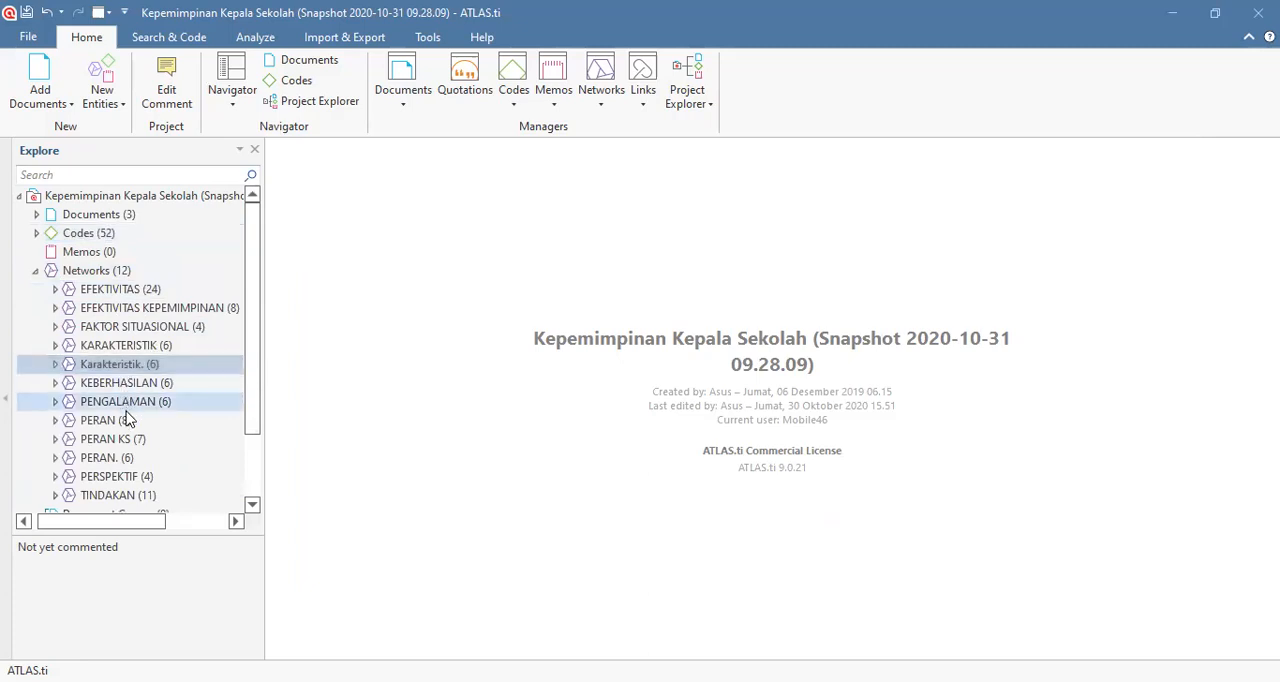
left_click(126, 459)
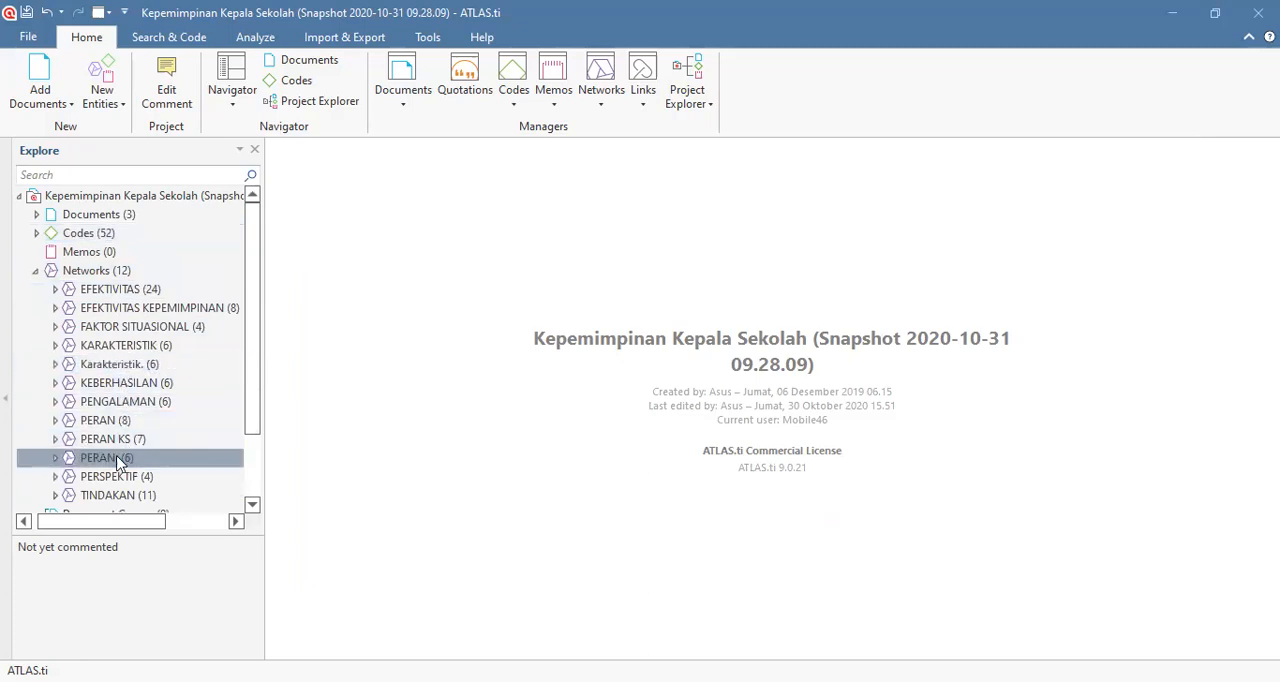
Step: Rename the Karakteristik. network as "KARAKTERISTIK." in capitals, keeping the final period
right_click(130, 368)
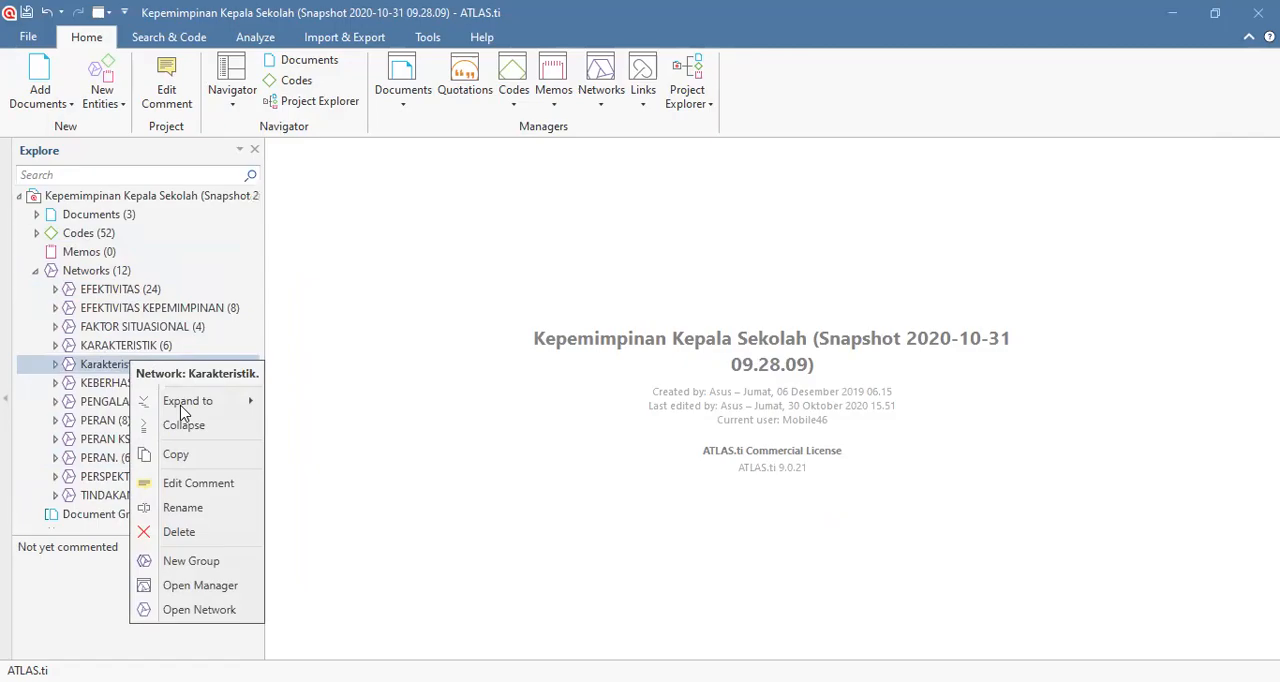
left_click(200, 509)
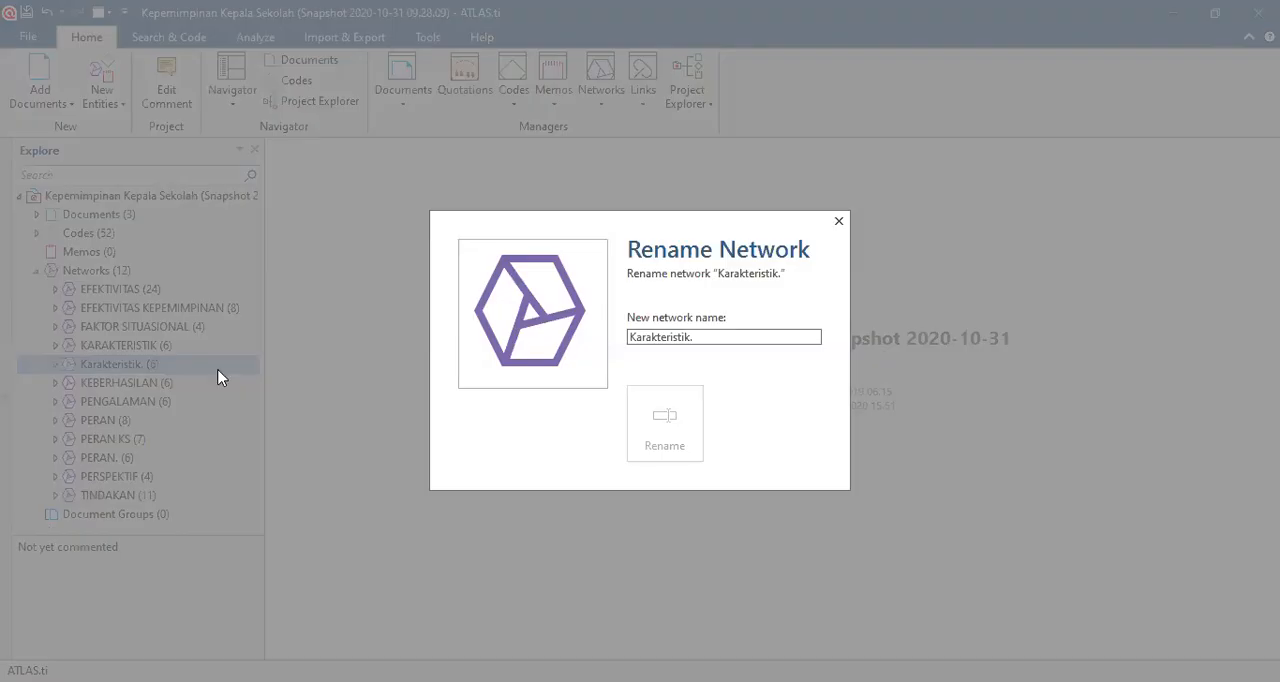
double_click(688, 337)
left_click(632, 337)
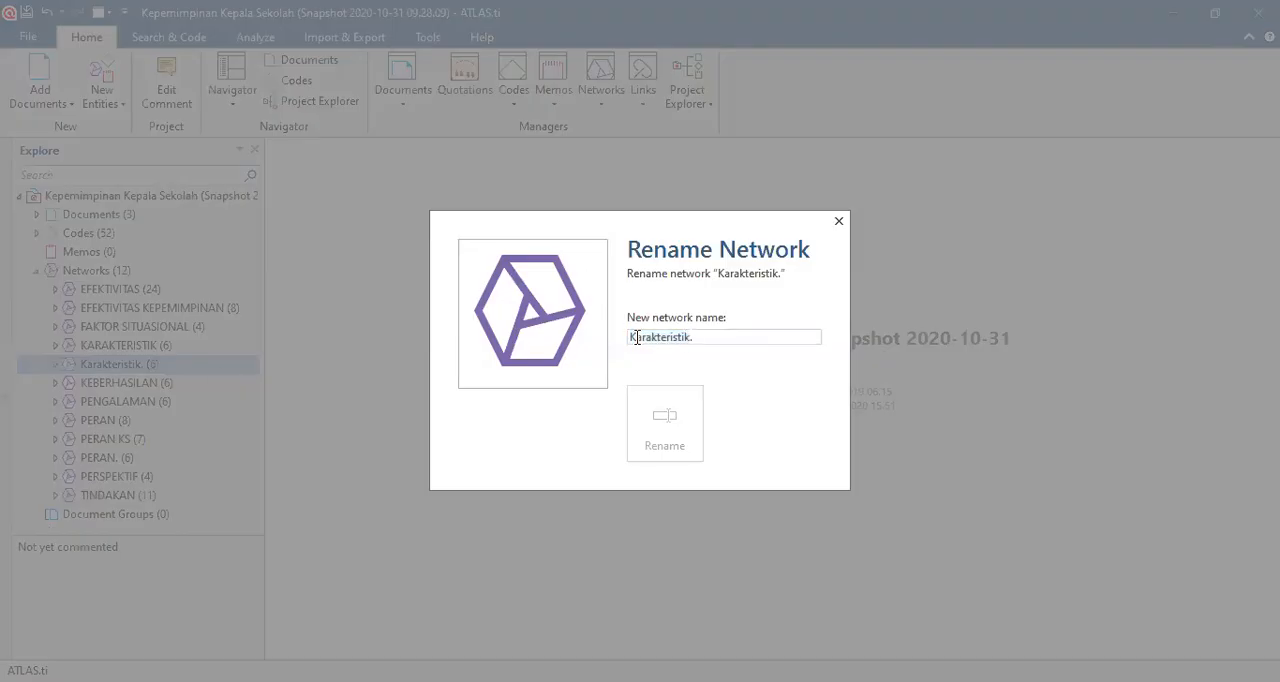
left_click_drag(709, 340, 486, 343)
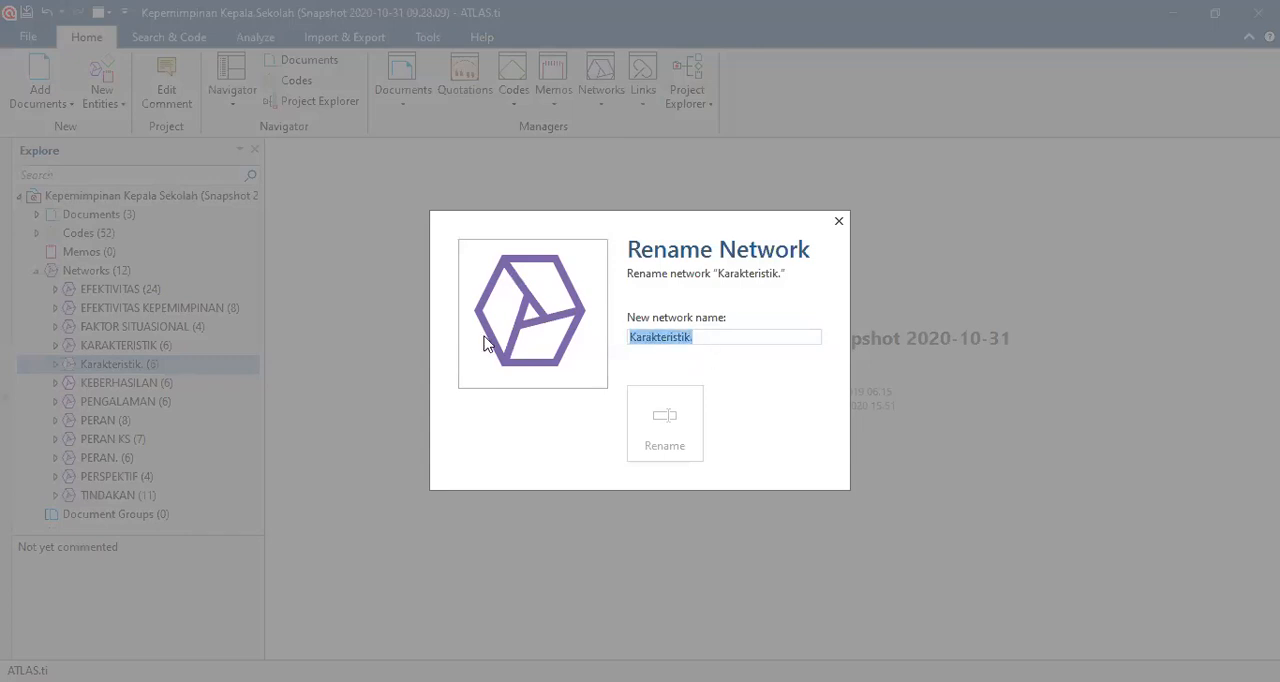
type("KARAKTER")
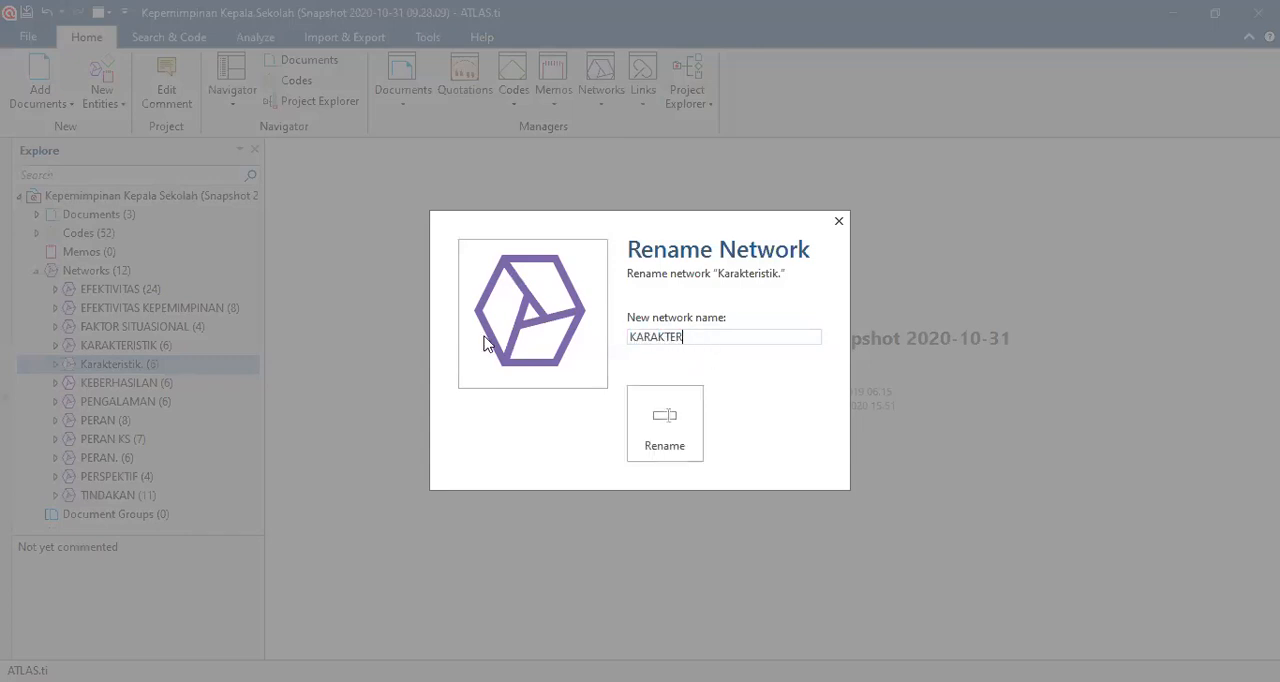
type("ISTIK")
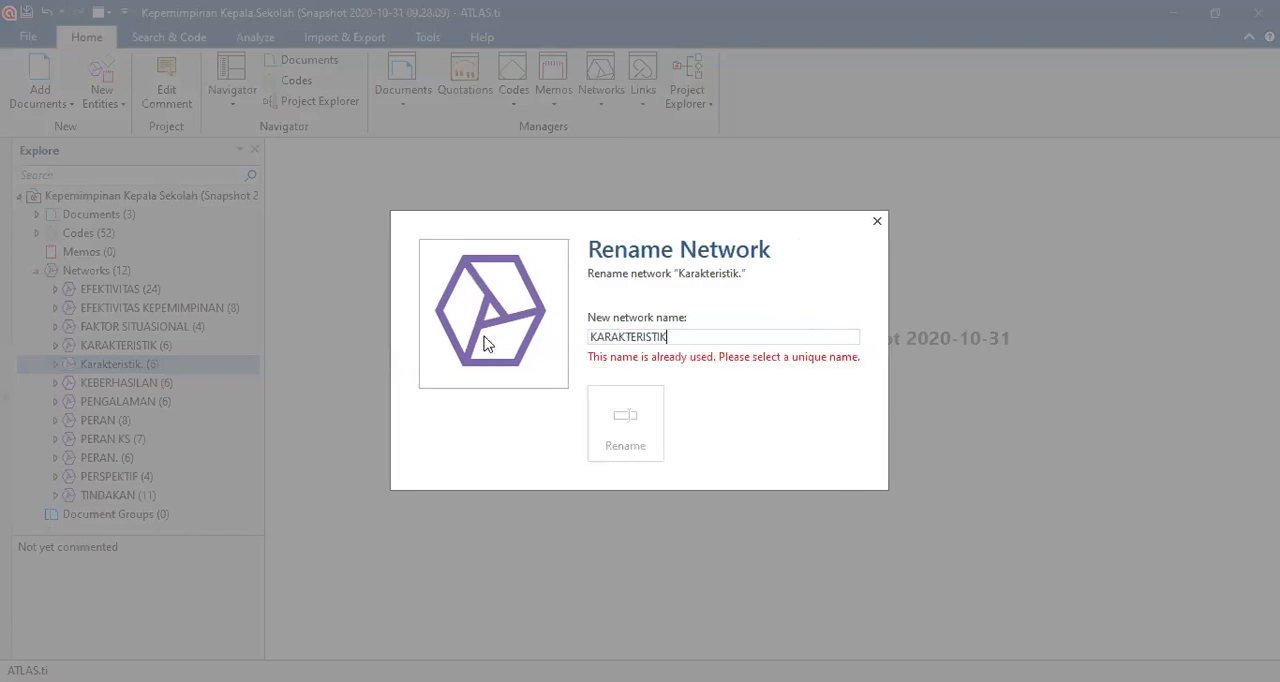
left_click(666, 432)
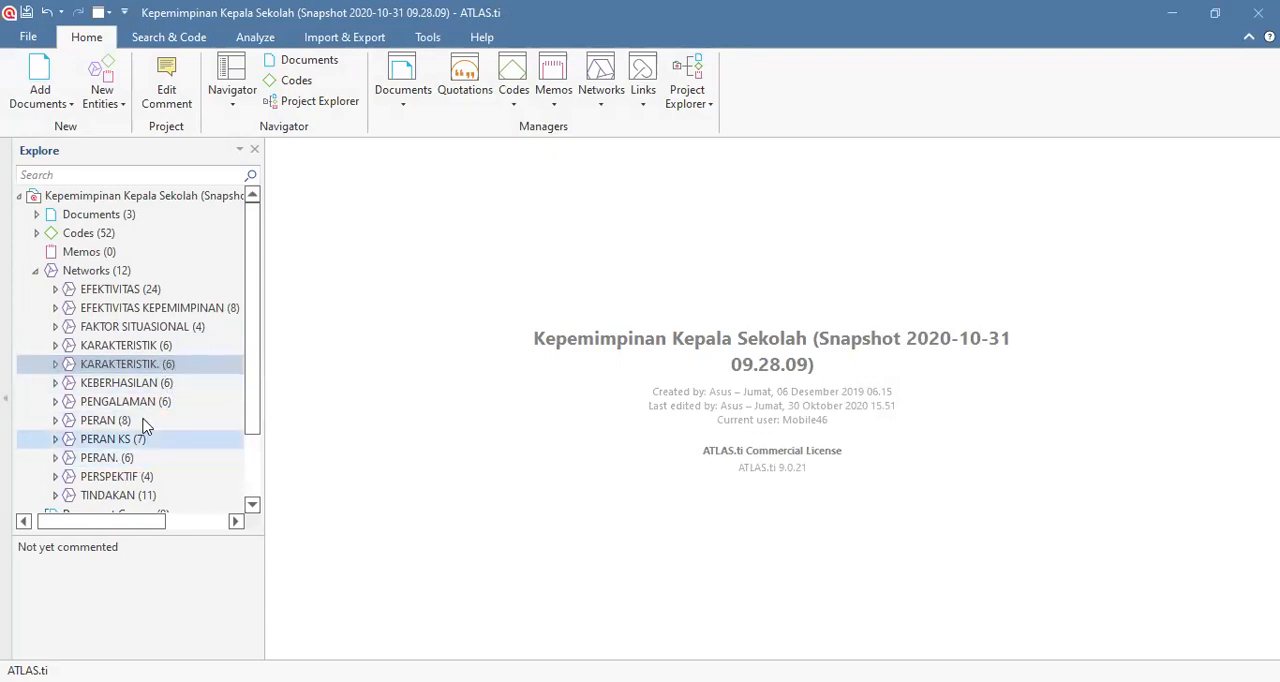
Step: Check which codes the KARAKTERISTIK. and PERAN. networks contain in the project tree, and collapse the network list
left_click(56, 364)
left_click(56, 364)
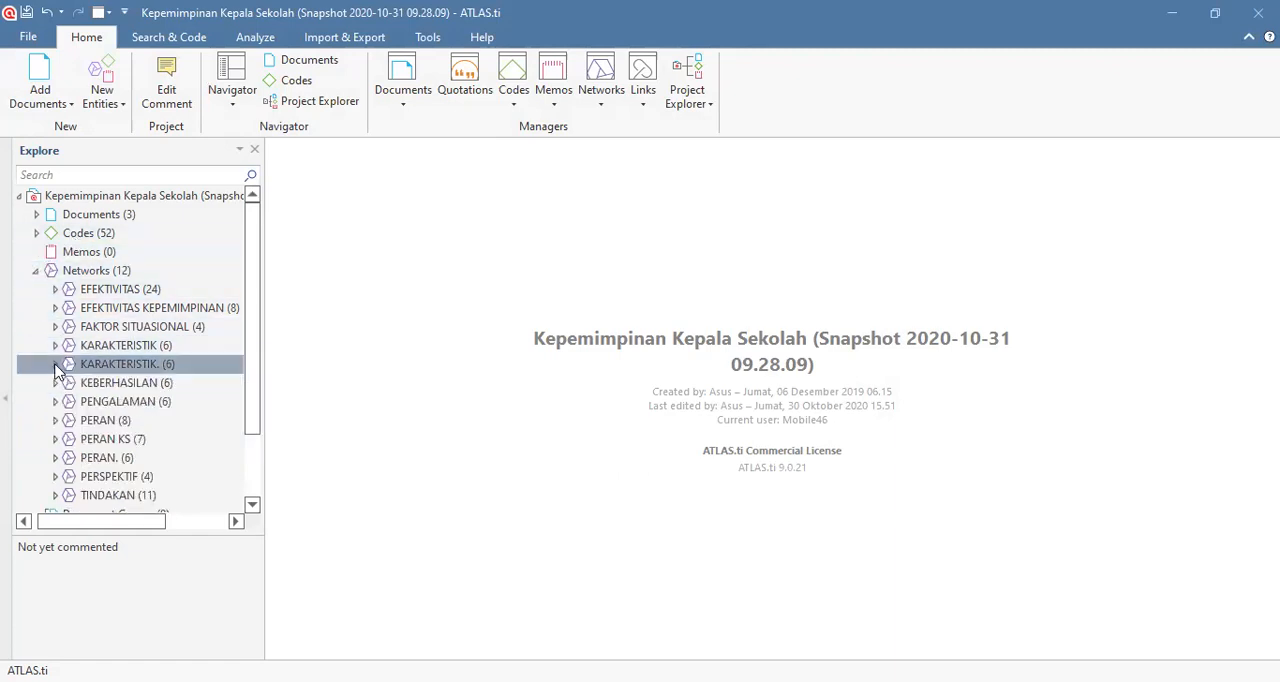
left_click(55, 457)
scroll(71, 424, "down", 3)
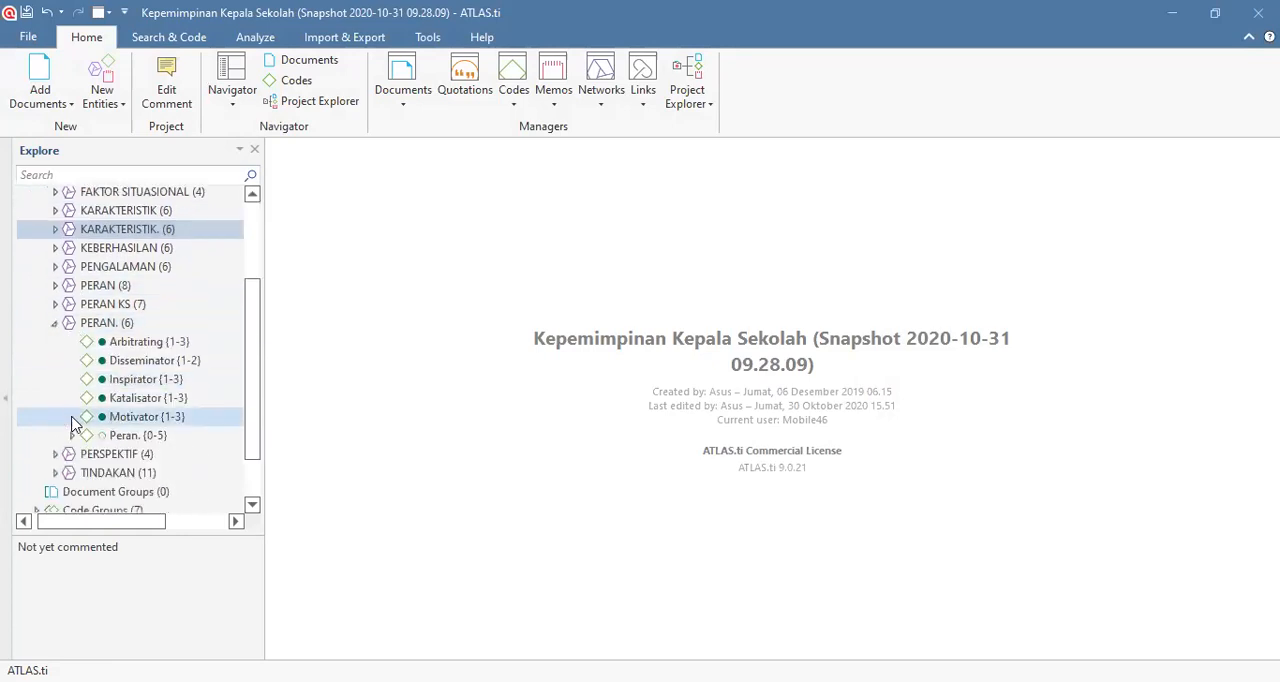
left_click(55, 322)
scroll(40, 289, "up", 2)
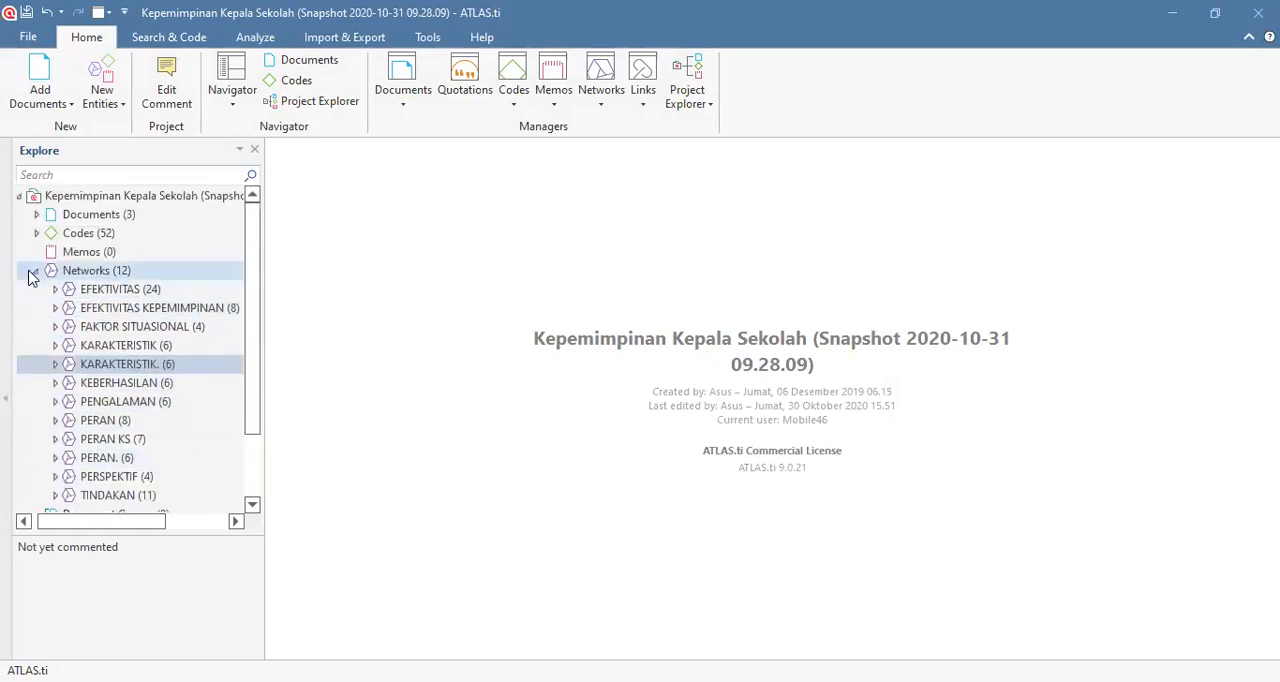
left_click(34, 275)
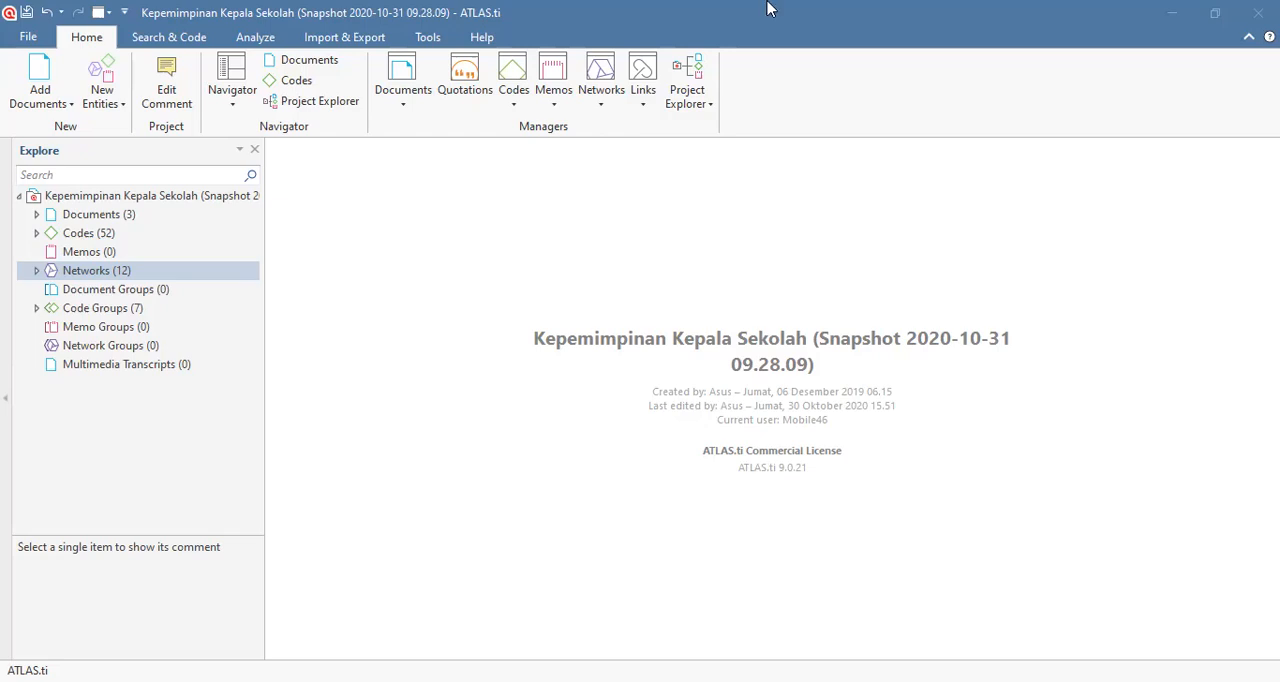
Step: Create a new network named "Kepemimpinan Kepala SMK"
left_click(103, 104)
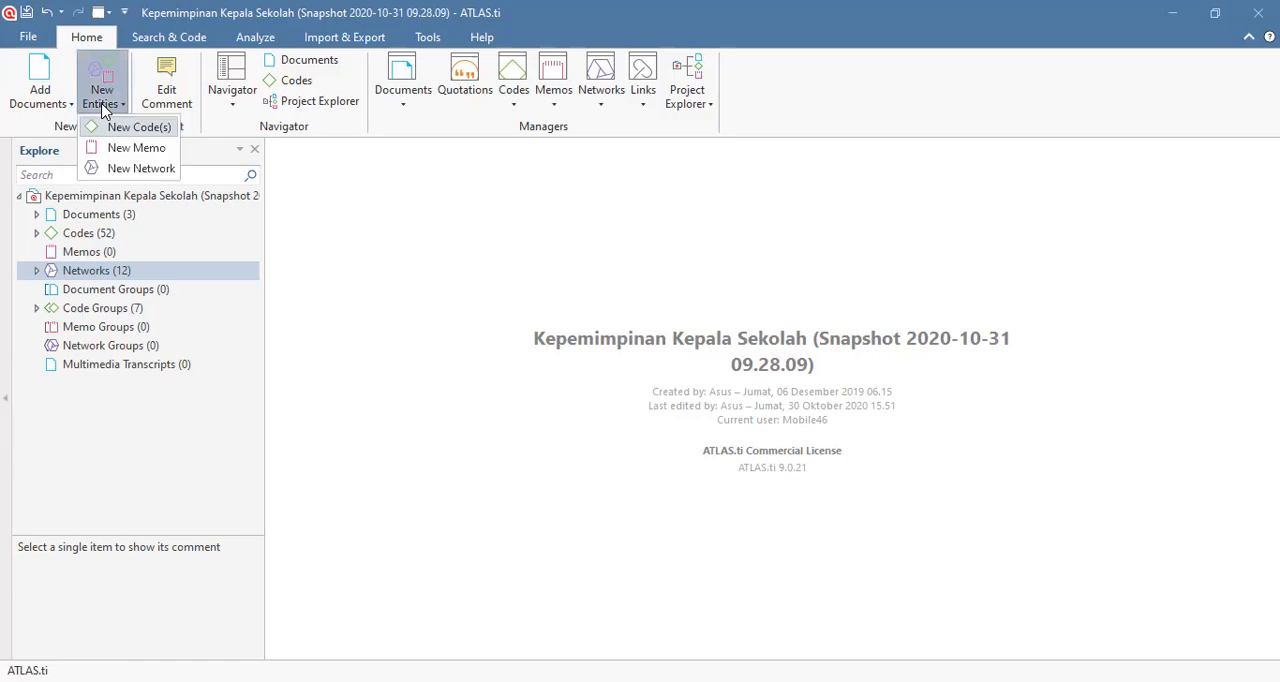
left_click(115, 168)
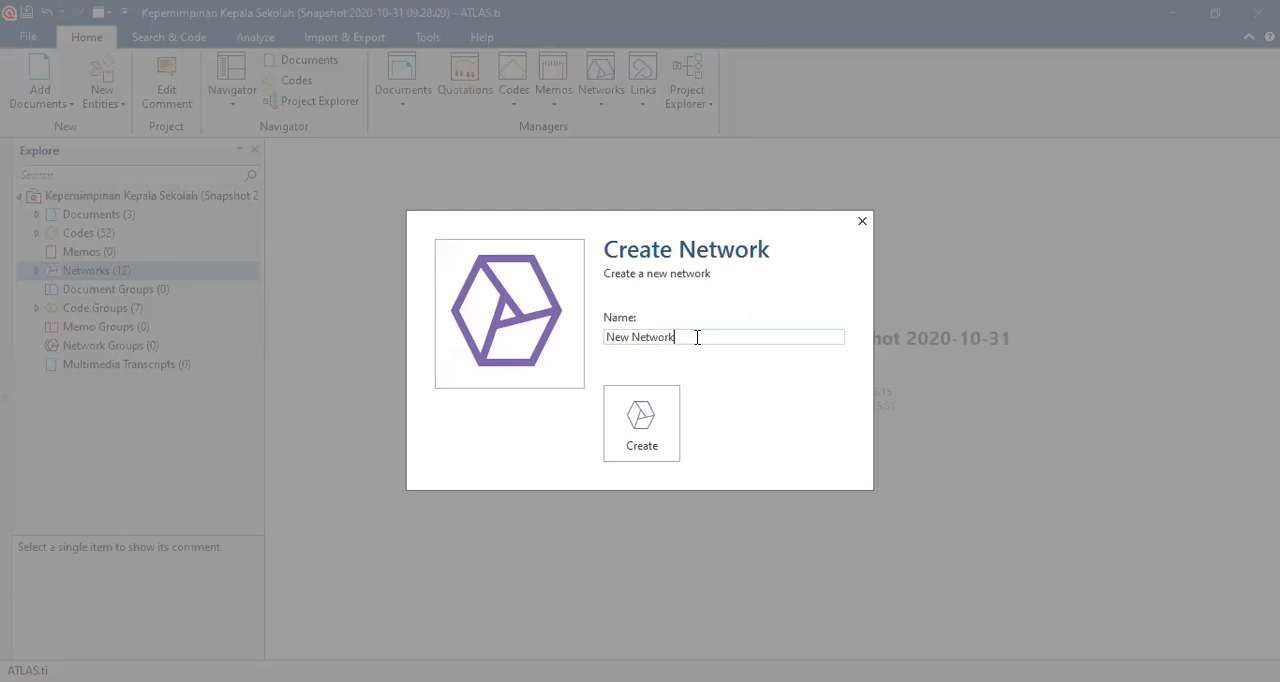
left_click_drag(697, 338, 545, 340)
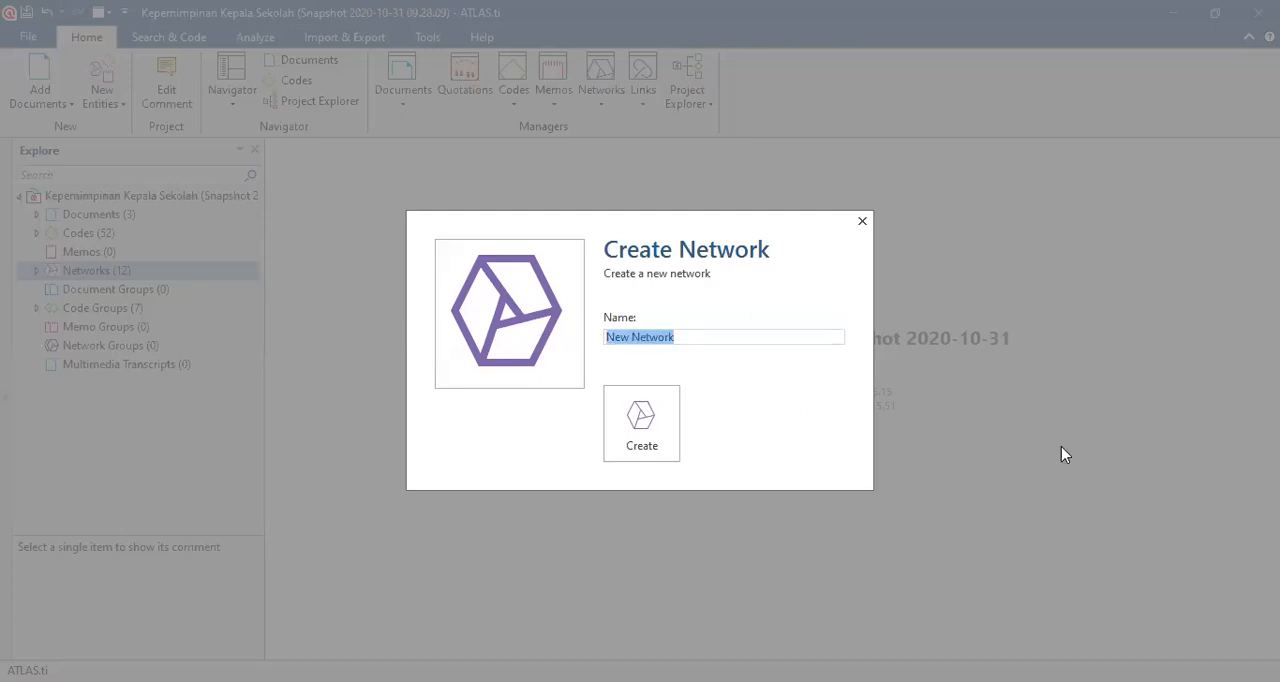
type("KEPE")
key("BackSpace")
key("BackSpace")
key("BackSpace")
key("BackSpace")
type("Kepemimpi")
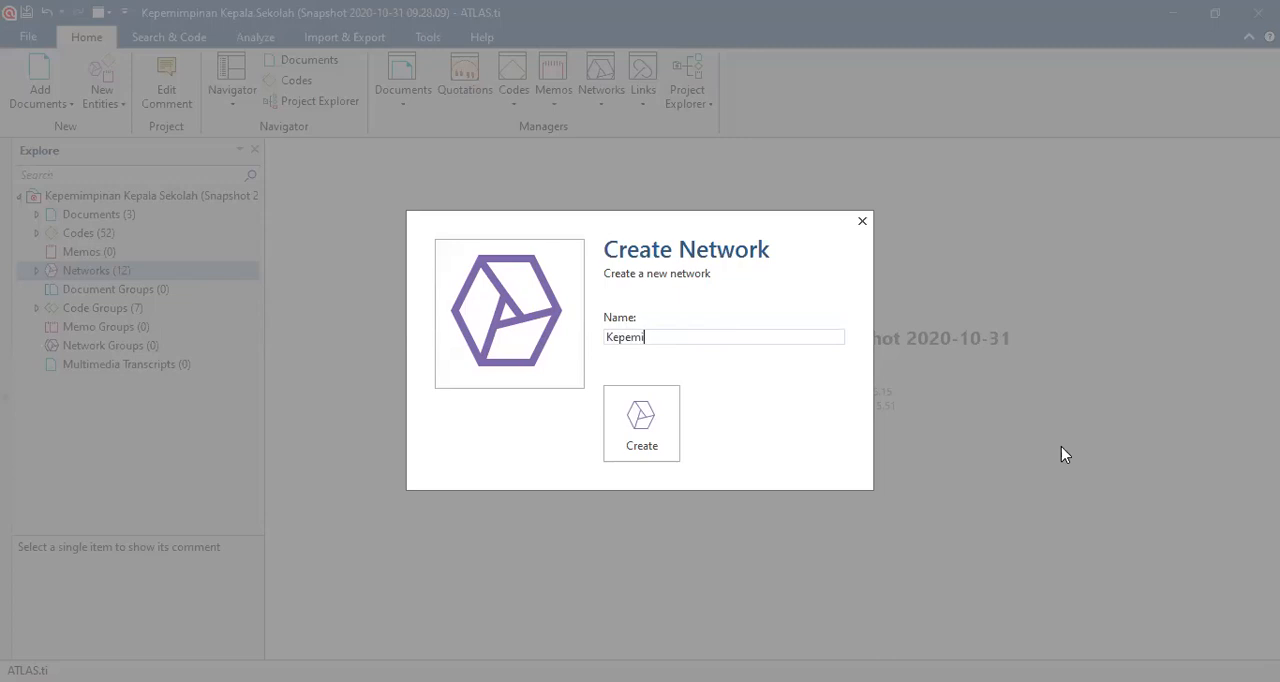
type("nan KS")
key("BackSpace")
type("epala SMK")
left_click(666, 448)
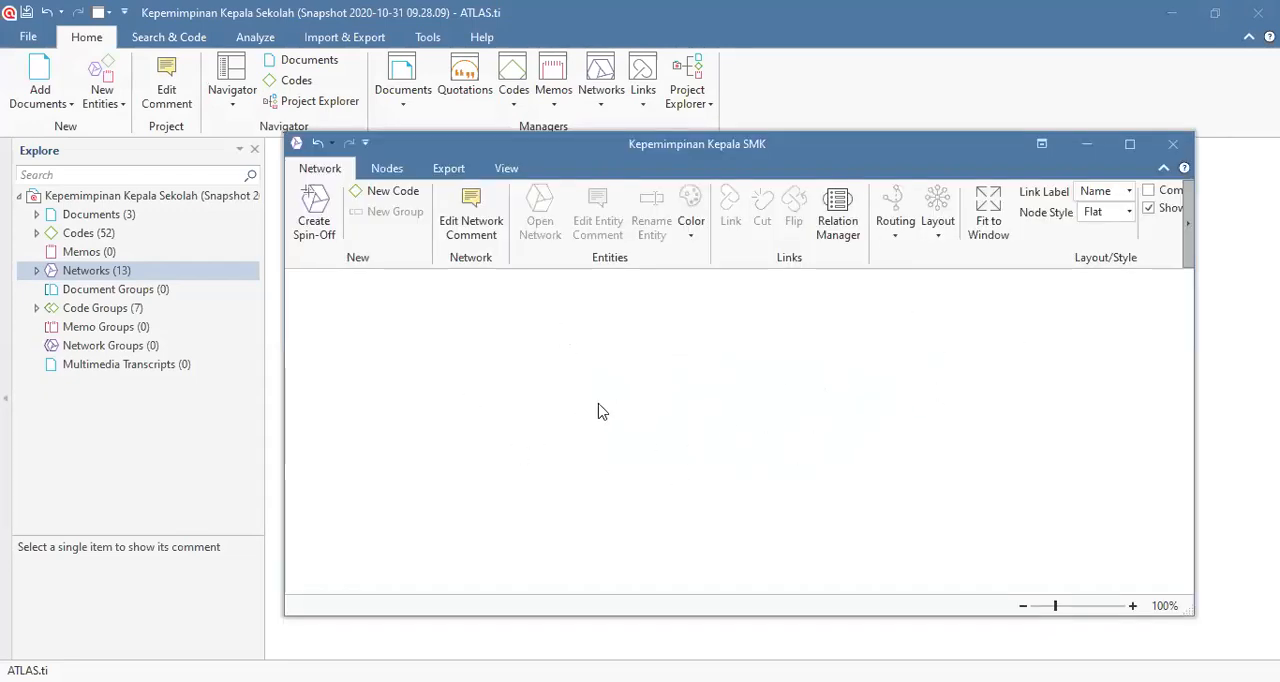
Step: Add the KARAKTERISTIK. and PERAN. networks as nodes to the Kepemimpinan Kepala SMK network and maximize its window
left_click(36, 271)
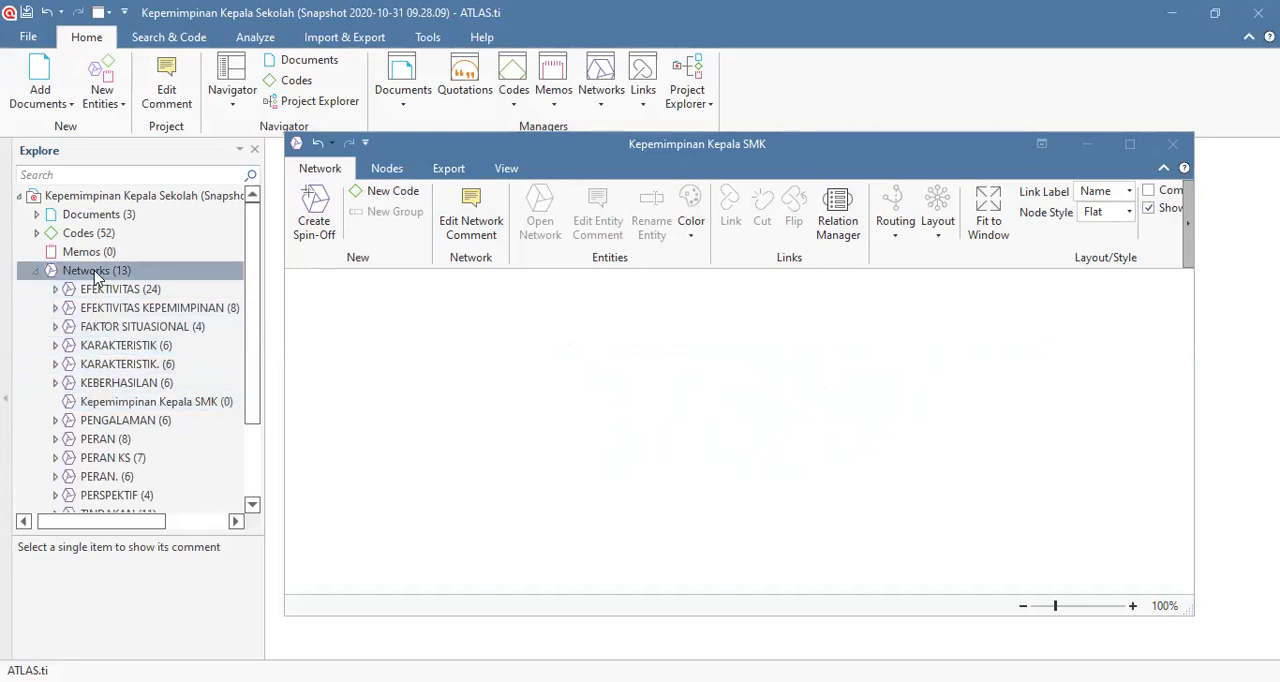
left_click(106, 364)
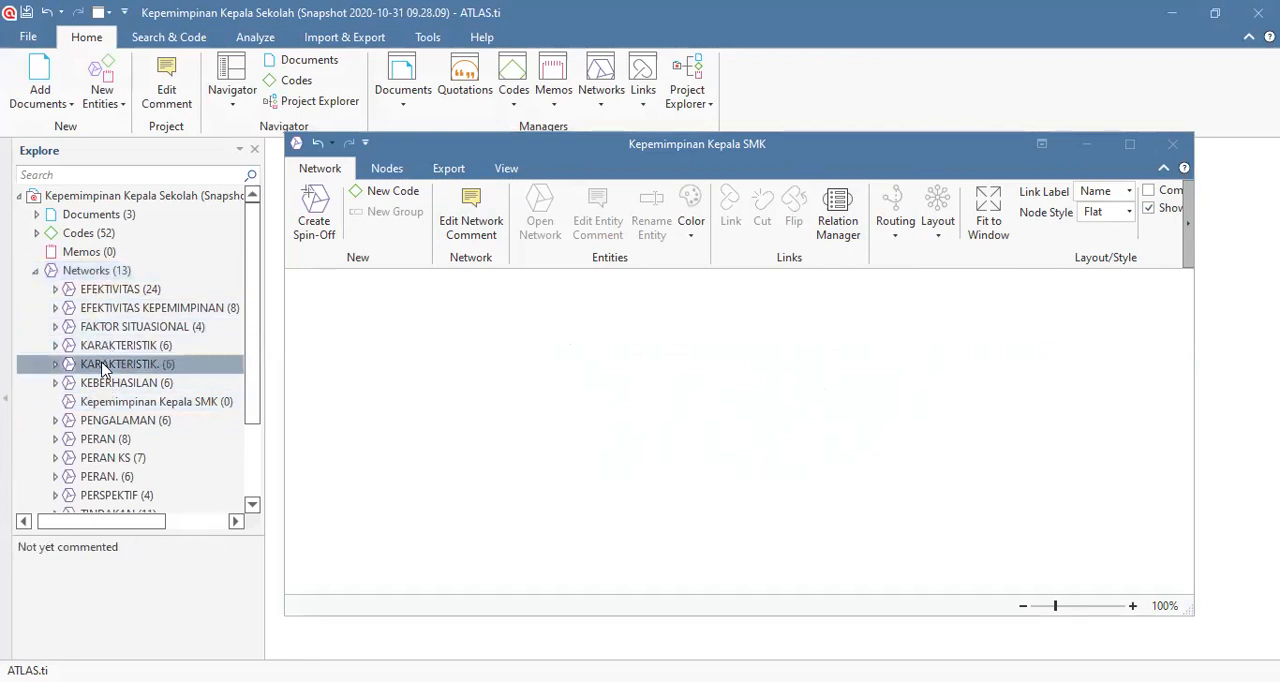
left_click_drag(126, 364, 478, 360)
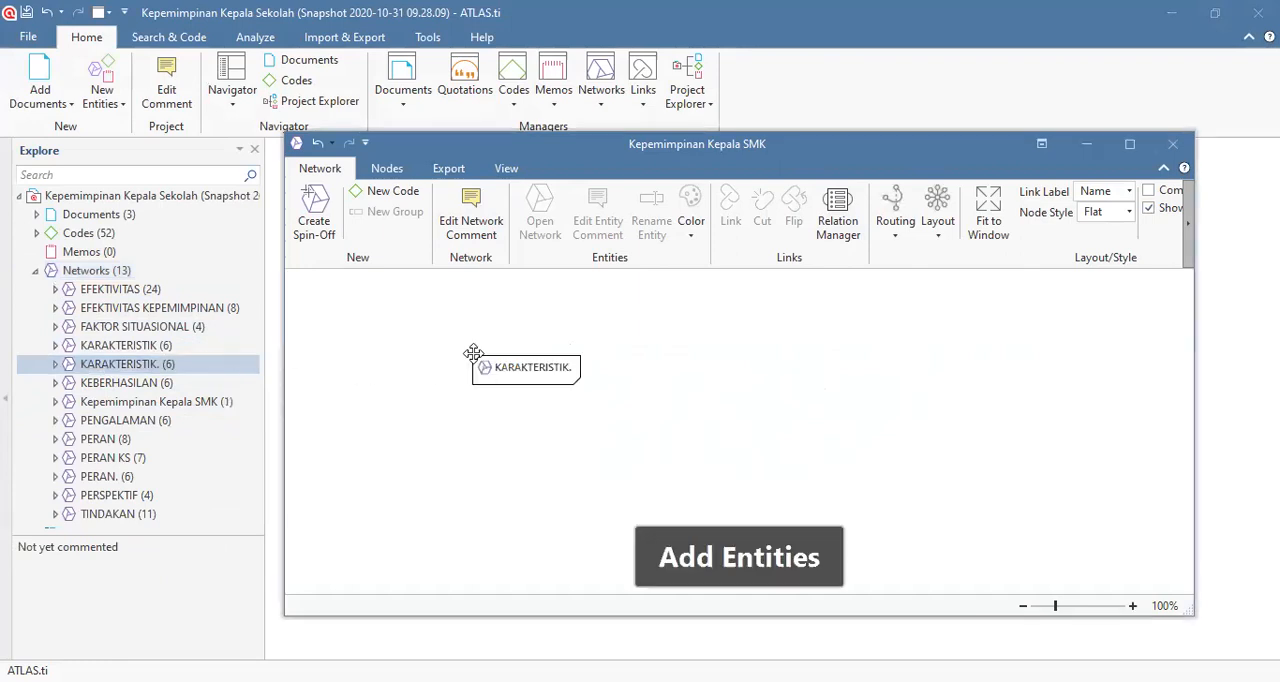
left_click_drag(130, 477, 504, 480)
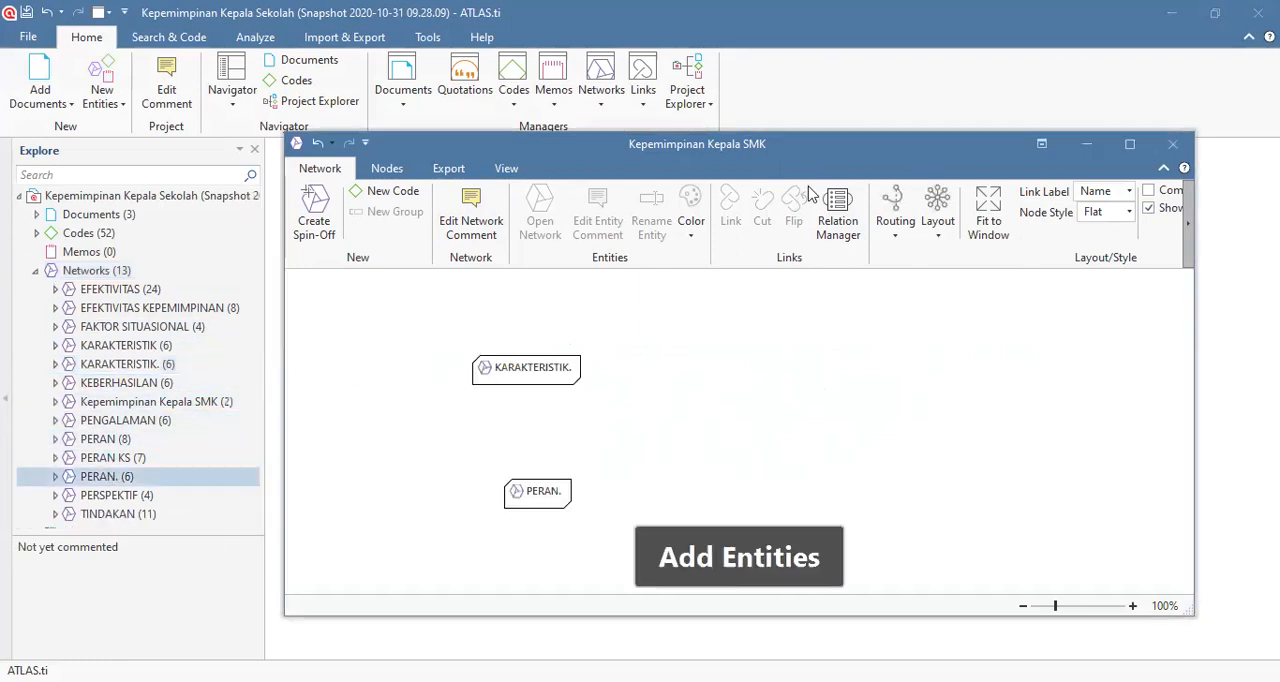
left_click(1130, 144)
Step: Arrange the two network nodes side by side, with PERAN. to the left of KARAKTERISTIK
left_click_drag(269, 234, 626, 434)
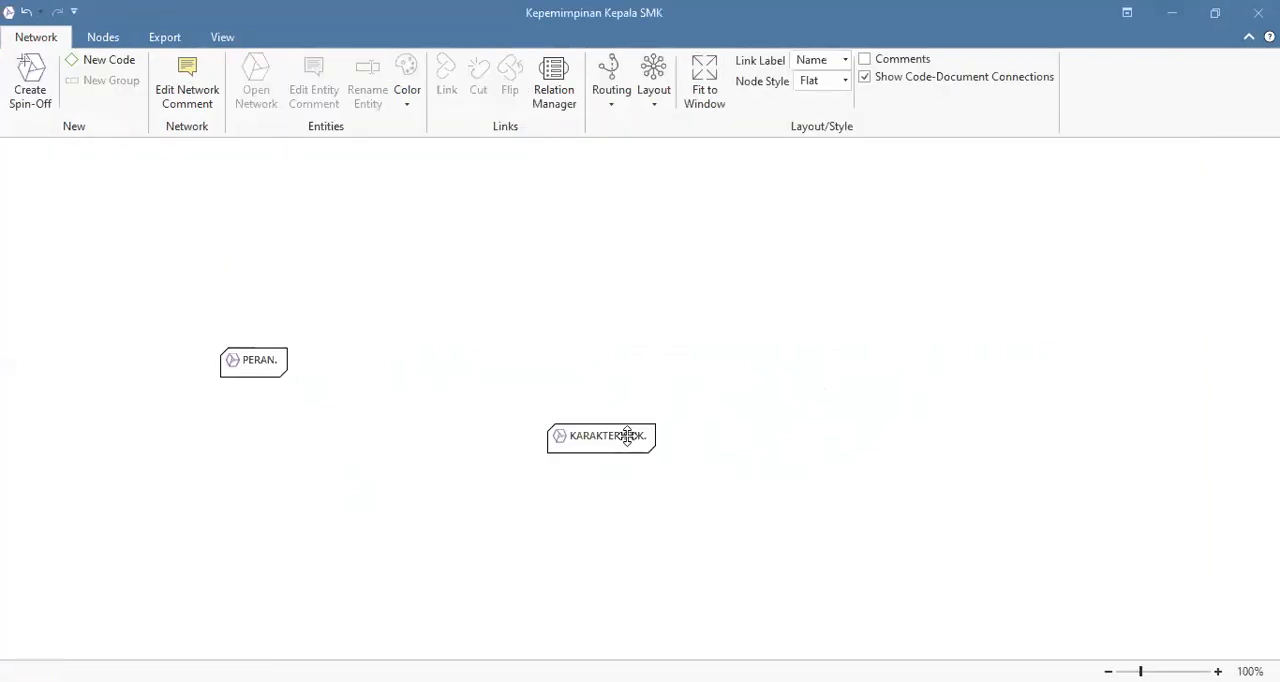
left_click_drag(262, 362, 596, 338)
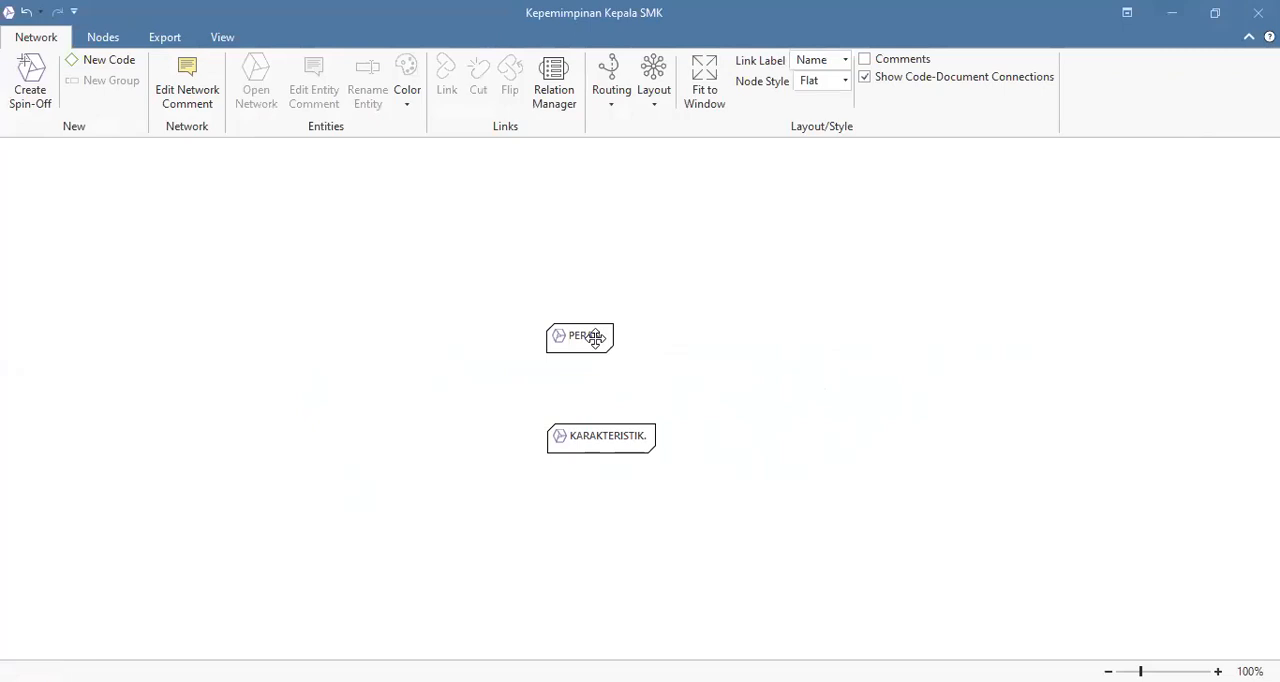
left_click_drag(596, 338, 370, 357)
left_click_drag(577, 435, 715, 358)
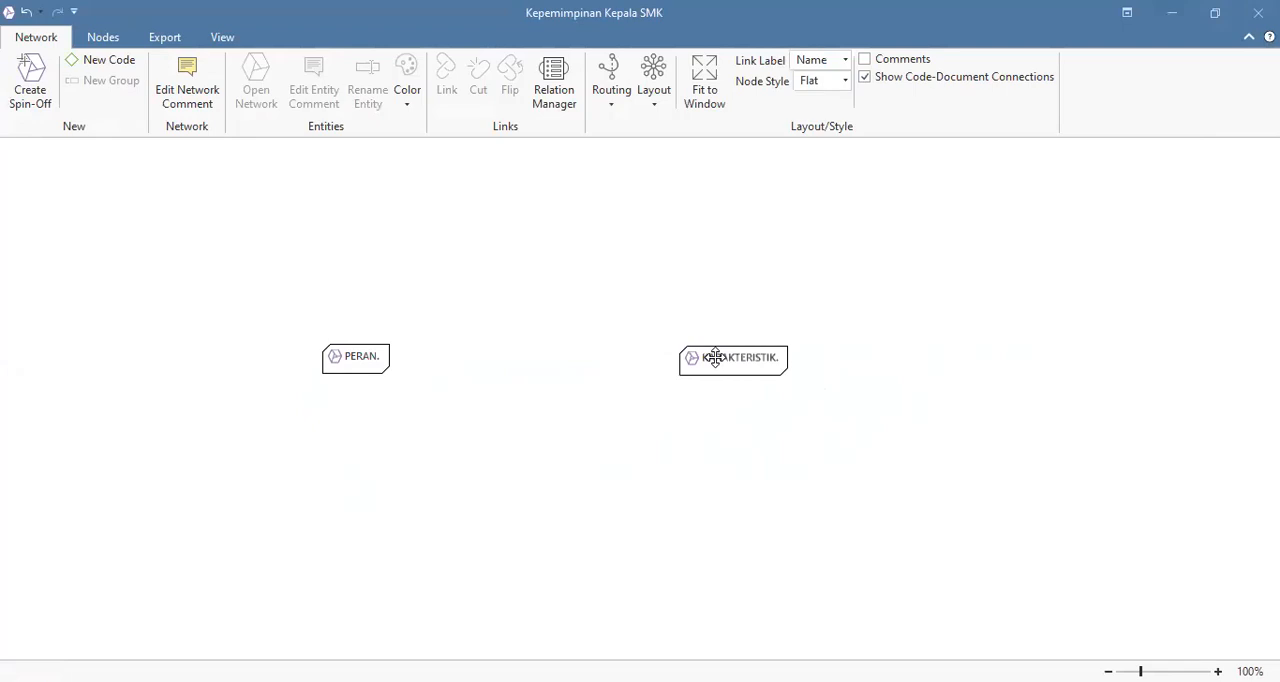
Step: Try to add the neighboring groups of the PERAN. network node
right_click(339, 364)
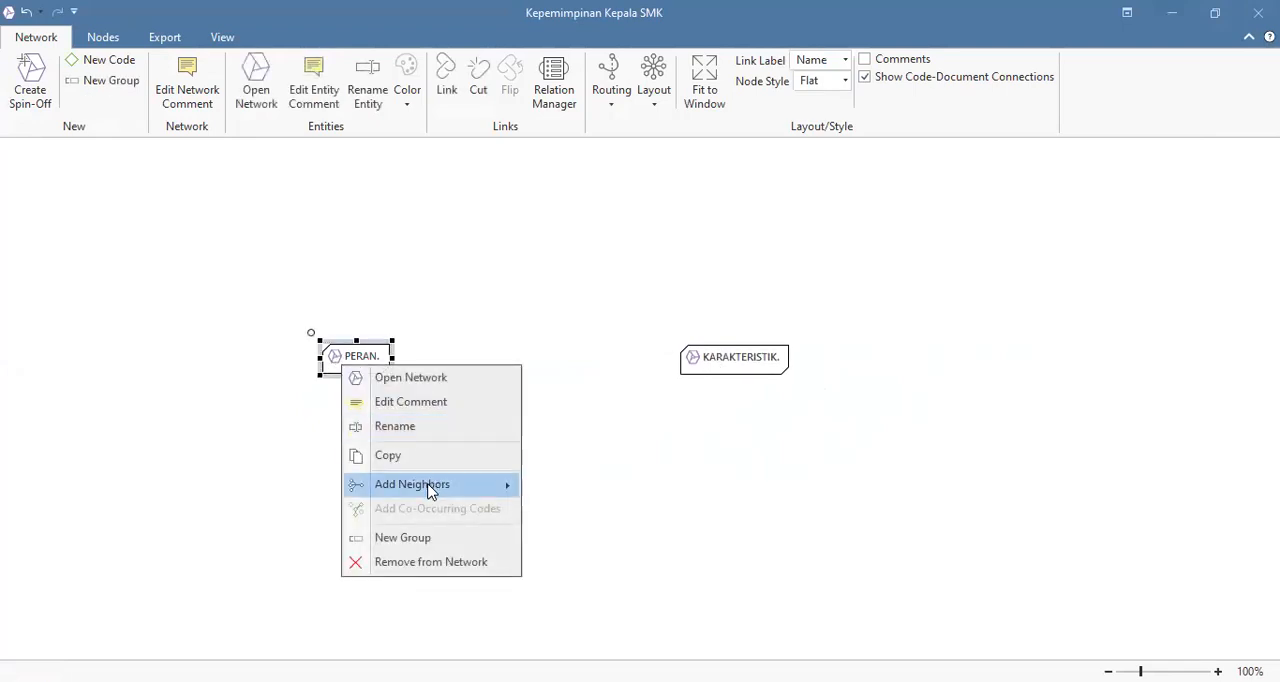
right_click(347, 354)
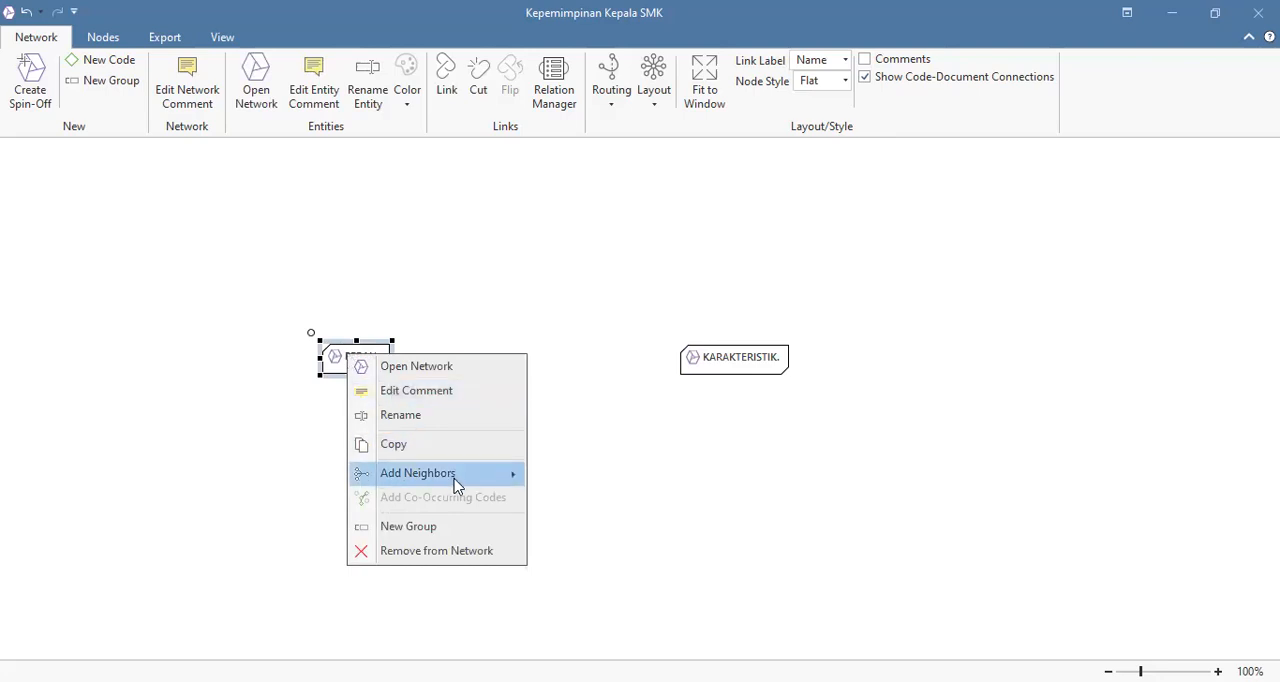
mouse_move(514, 473)
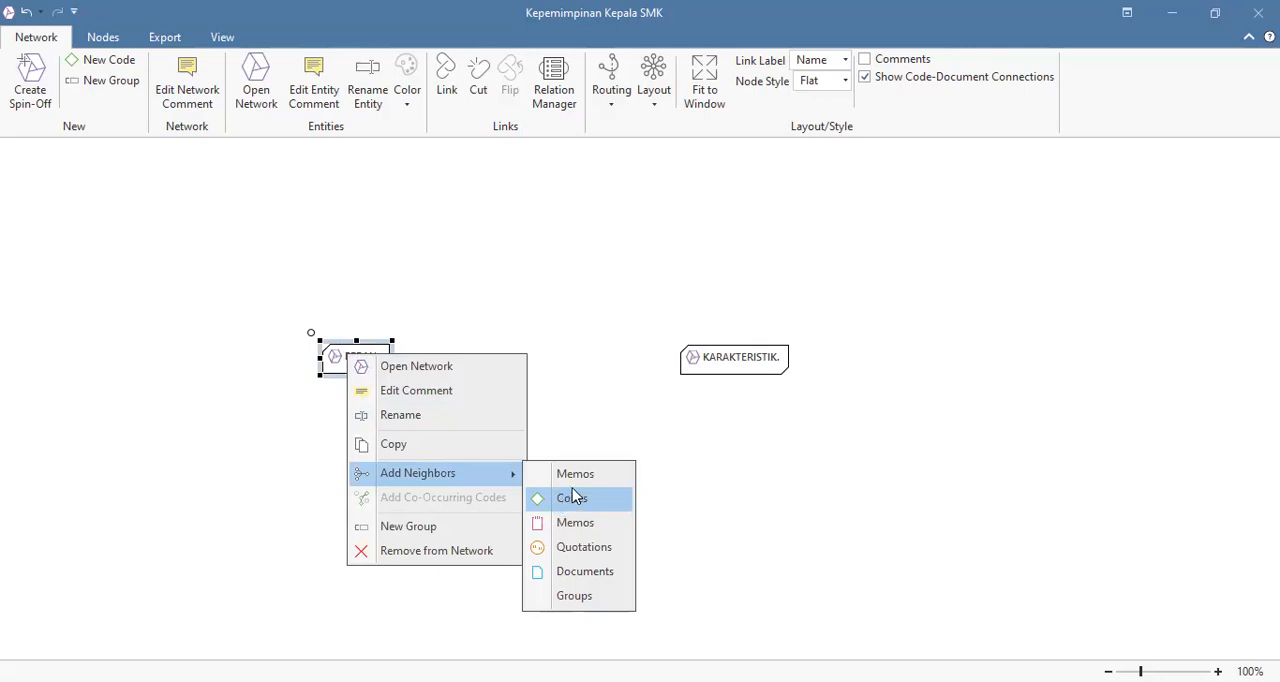
left_click(574, 596)
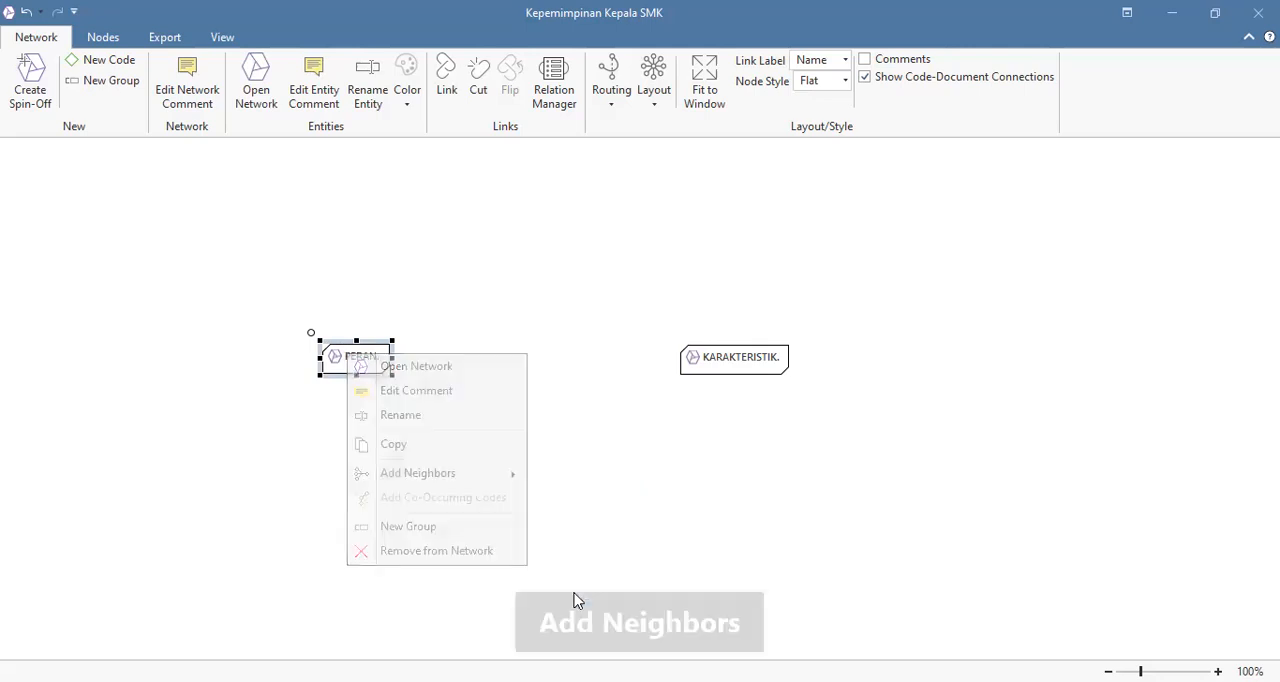
Step: Open the PERAN. network from its node, examine its linked codes and its network node's neighbor options, and close it
right_click(342, 361)
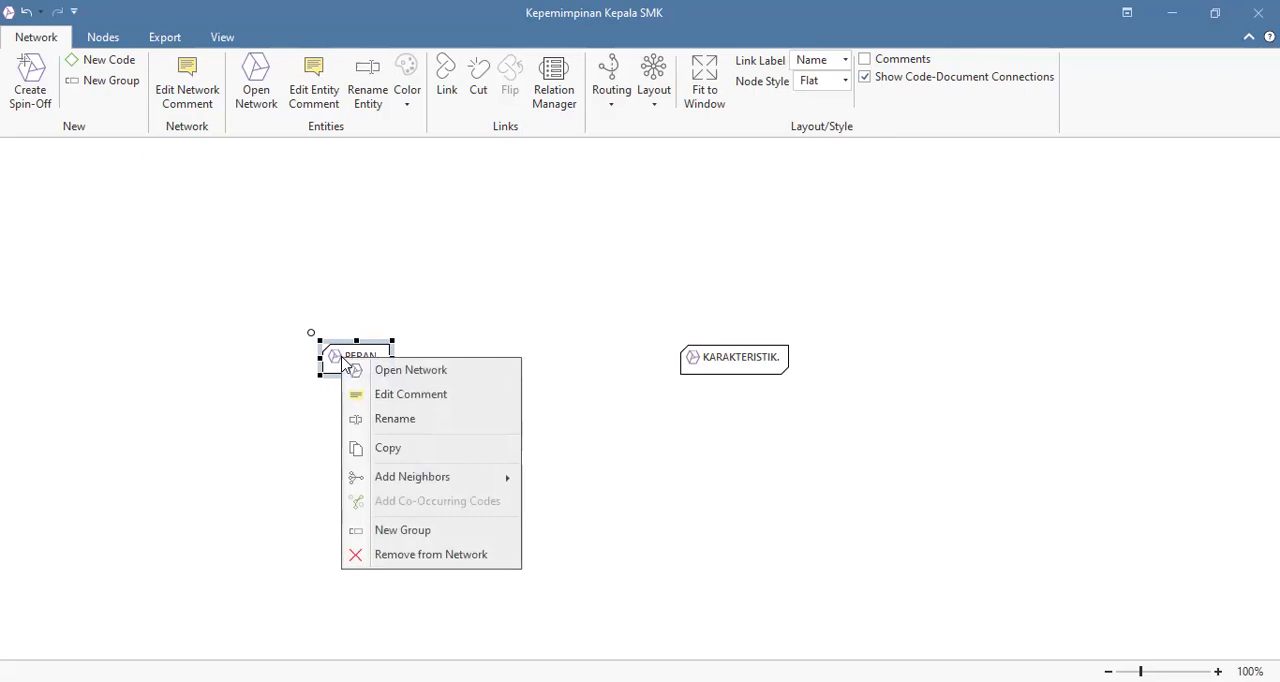
mouse_move(493, 481)
left_click(409, 373)
left_click(392, 372)
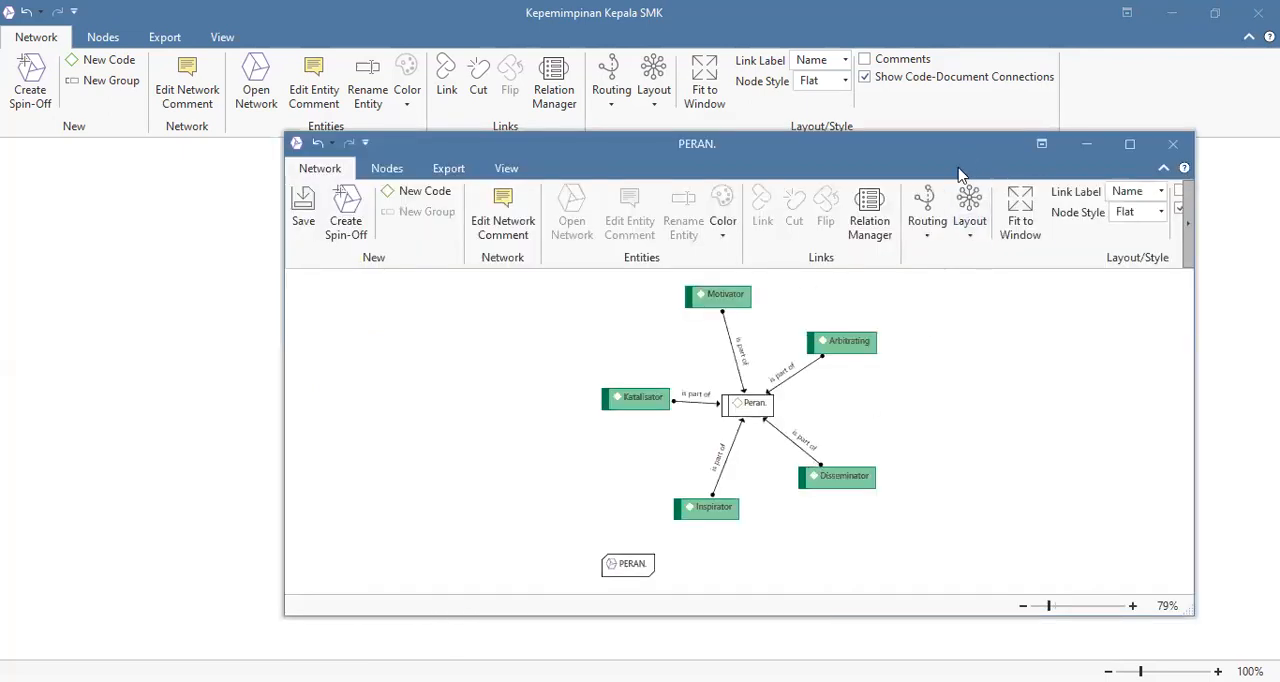
left_click_drag(958, 174, 805, 116)
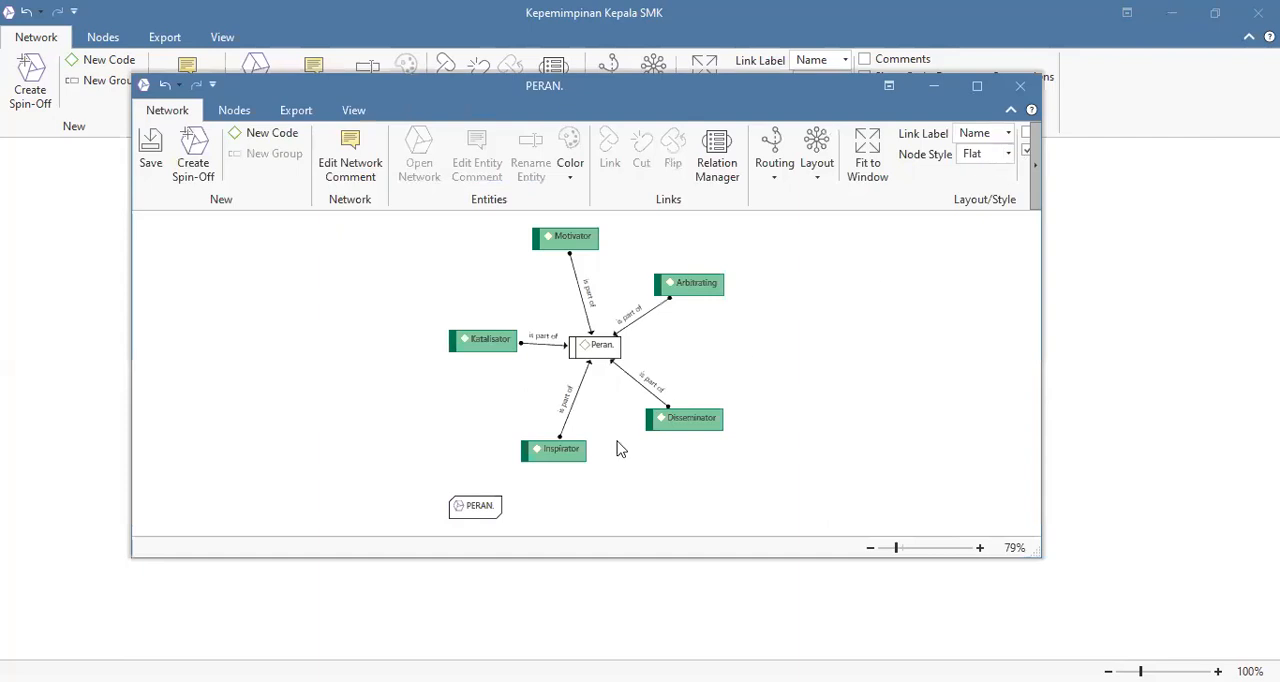
left_click(482, 512)
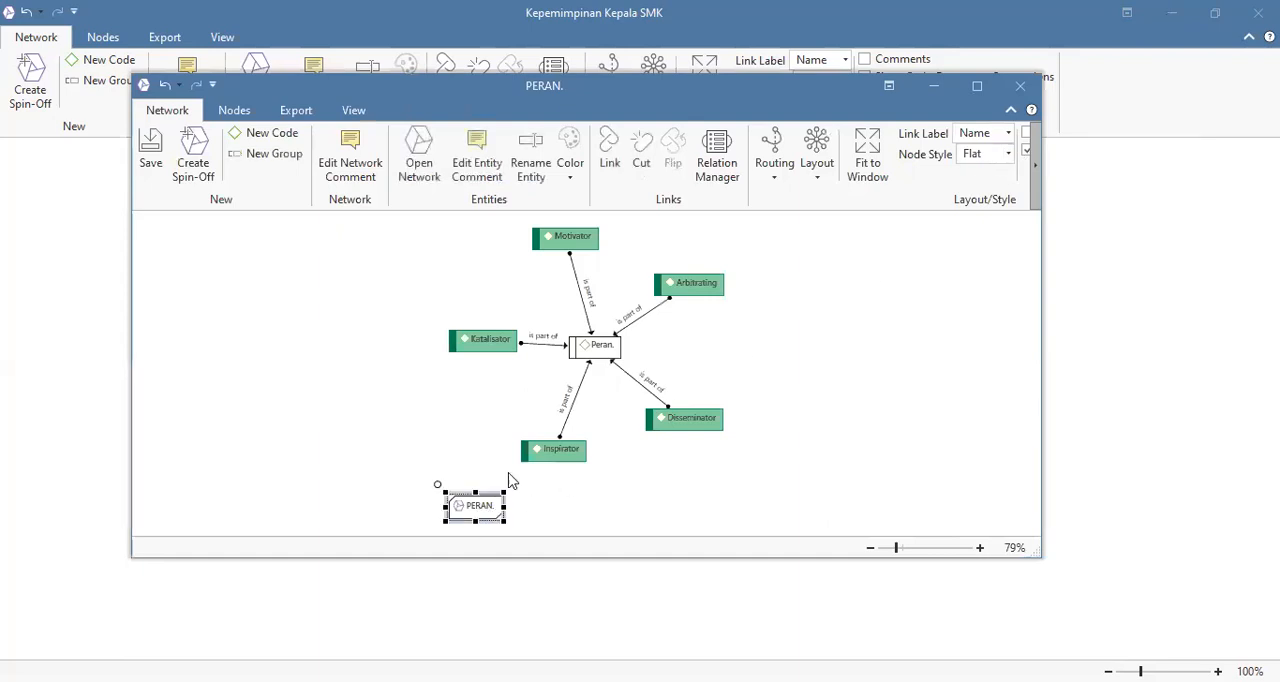
right_click(484, 515)
mouse_move(577, 427)
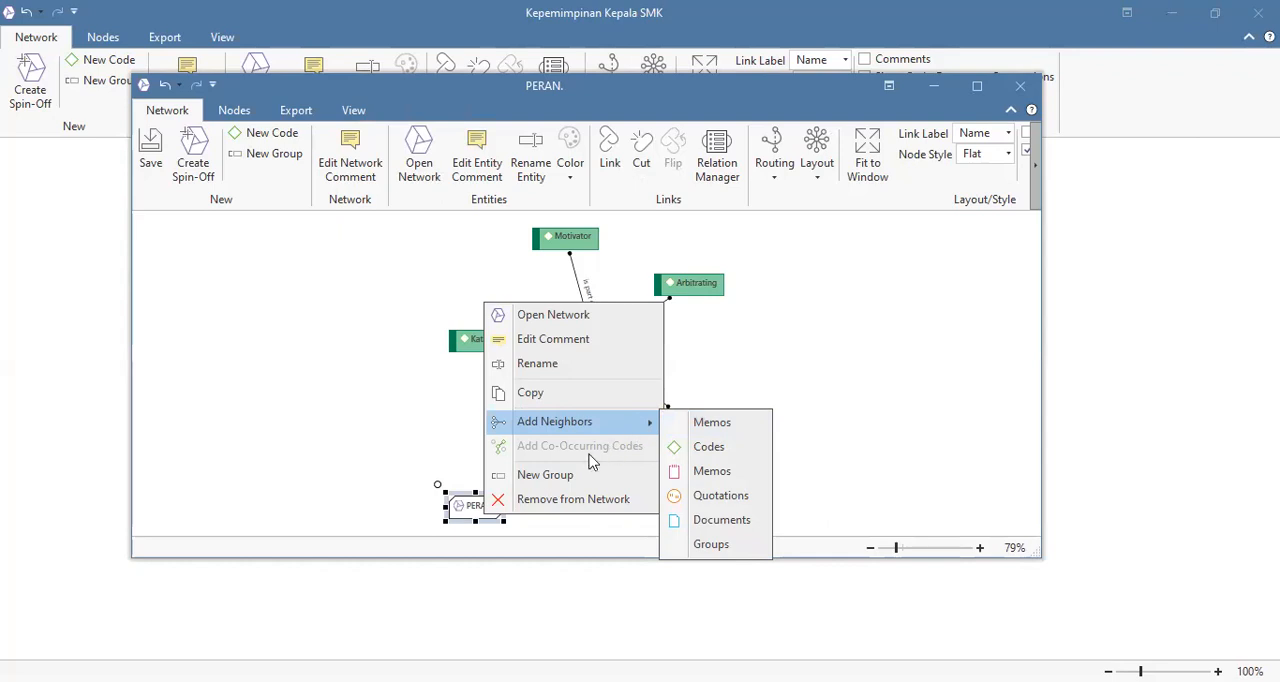
left_click(843, 369)
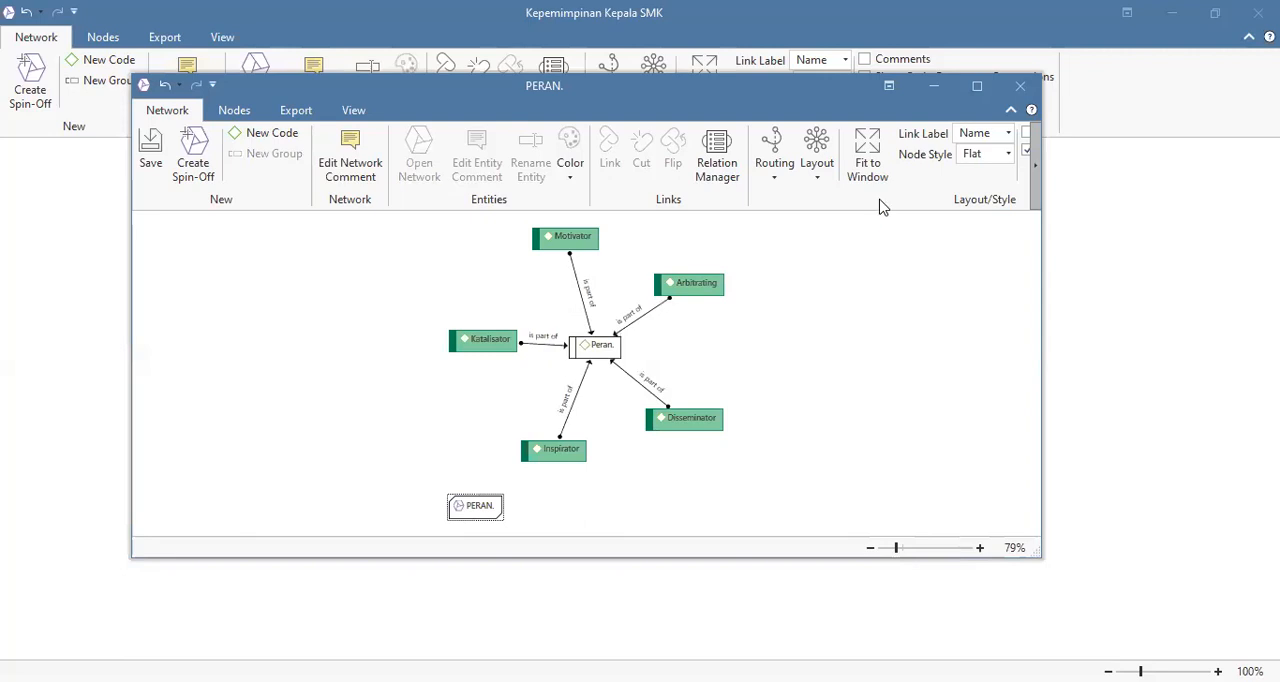
left_click(1025, 87)
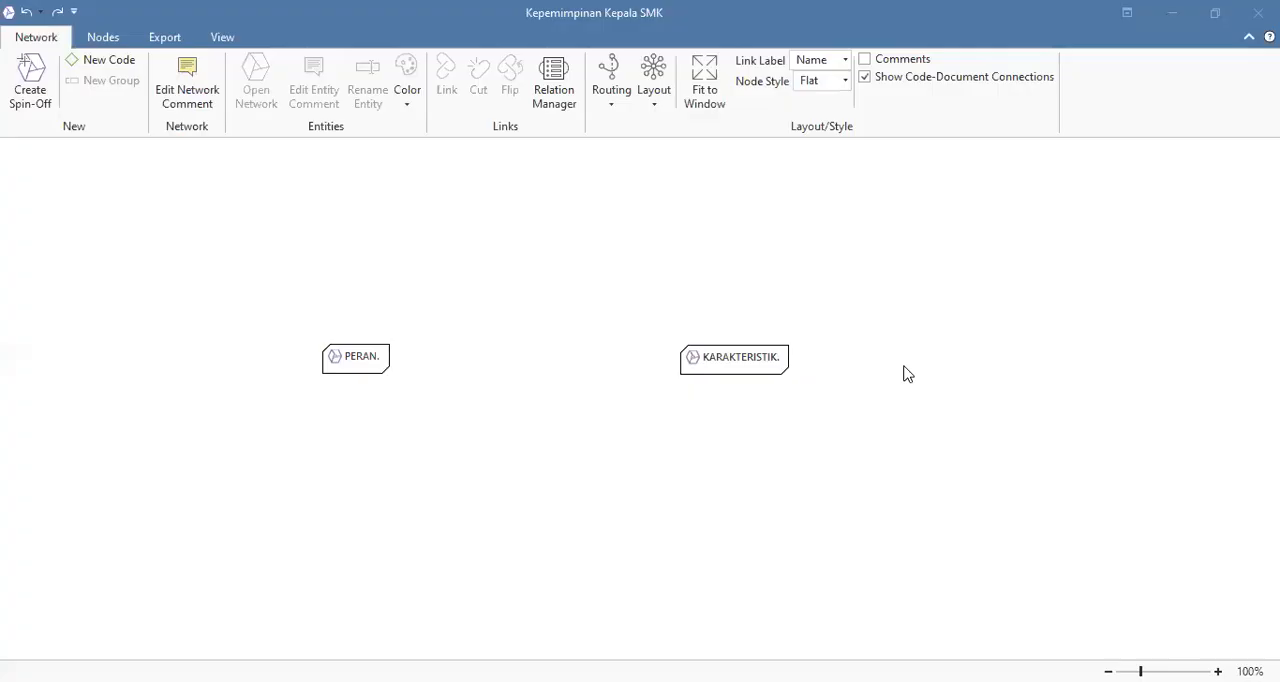
Step: Space the PERAN. and KARAKTERISTIK. nodes farther apart and level them at the same height
left_click_drag(830, 346, 830, 346)
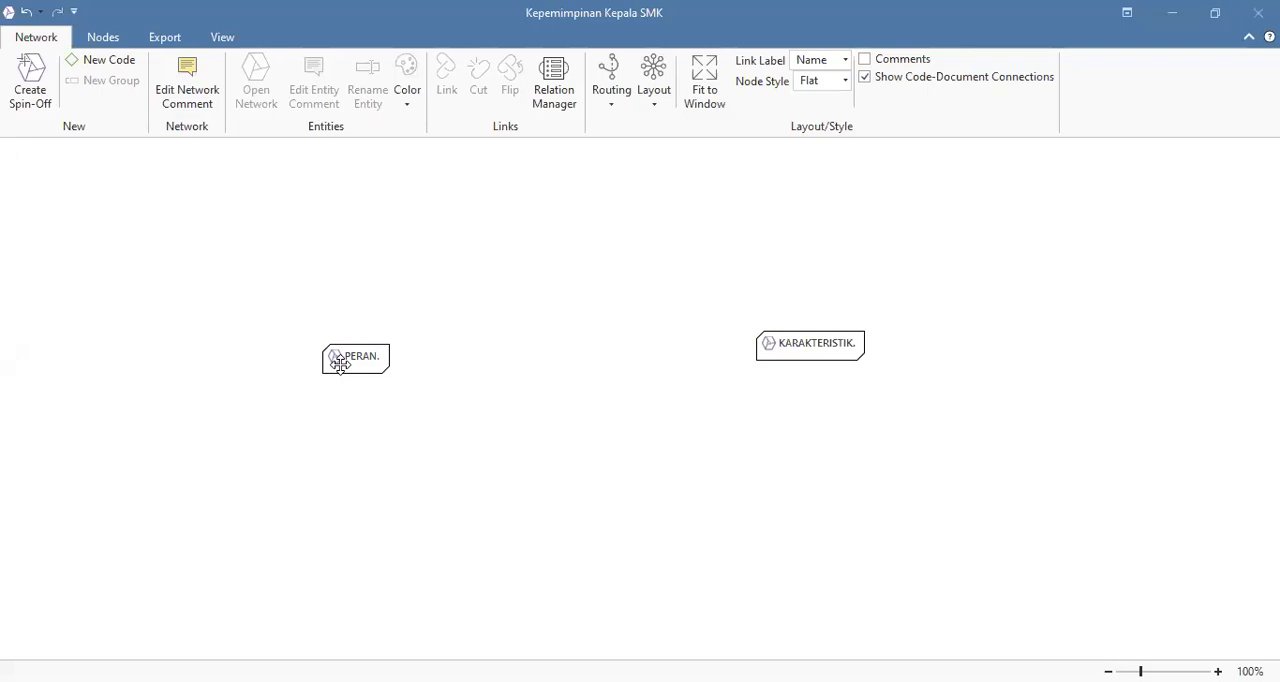
left_click_drag(337, 362, 340, 341)
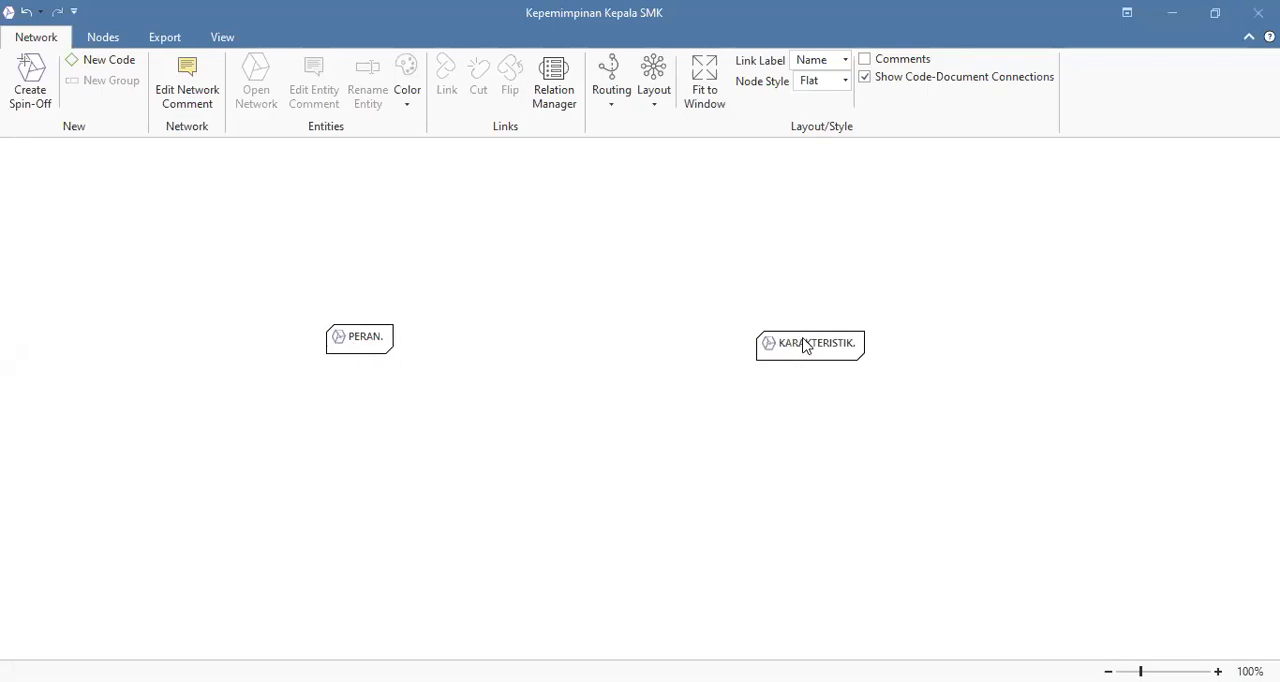
left_click_drag(806, 345, 807, 337)
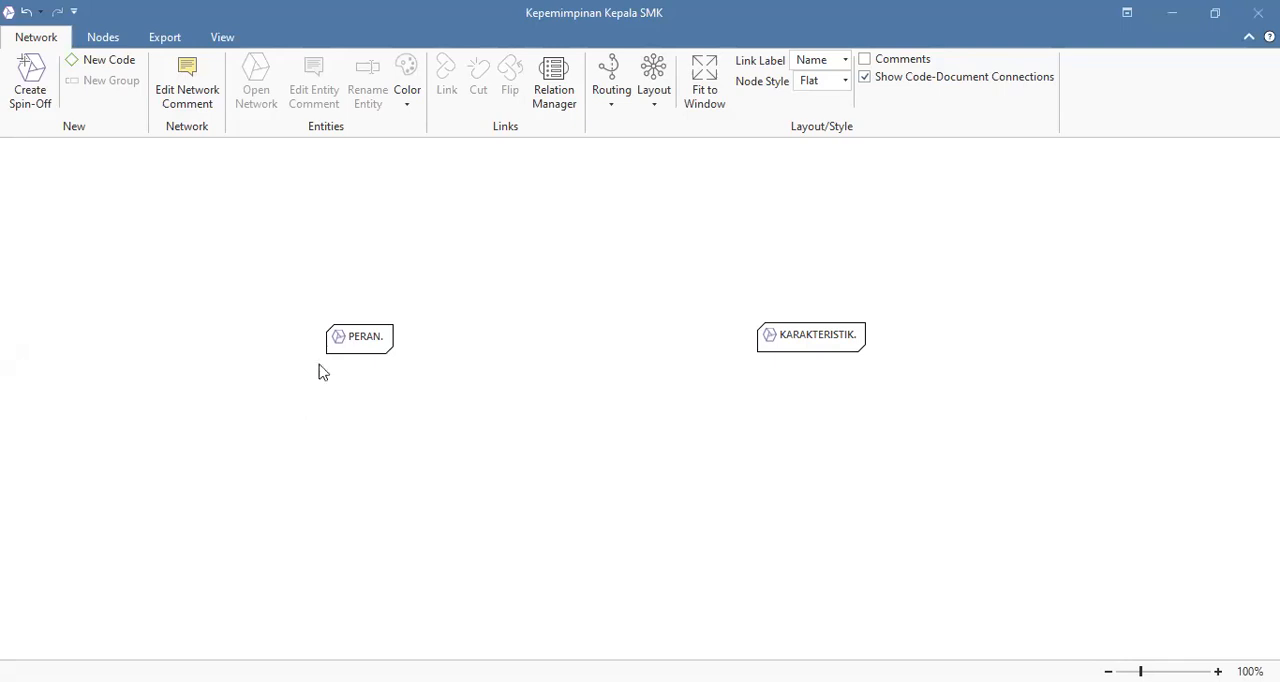
Step: Add the neighboring codes of the PERAN. network node to the Kepemimpinan Kepala SMK network
right_click(362, 336)
left_click(360, 336)
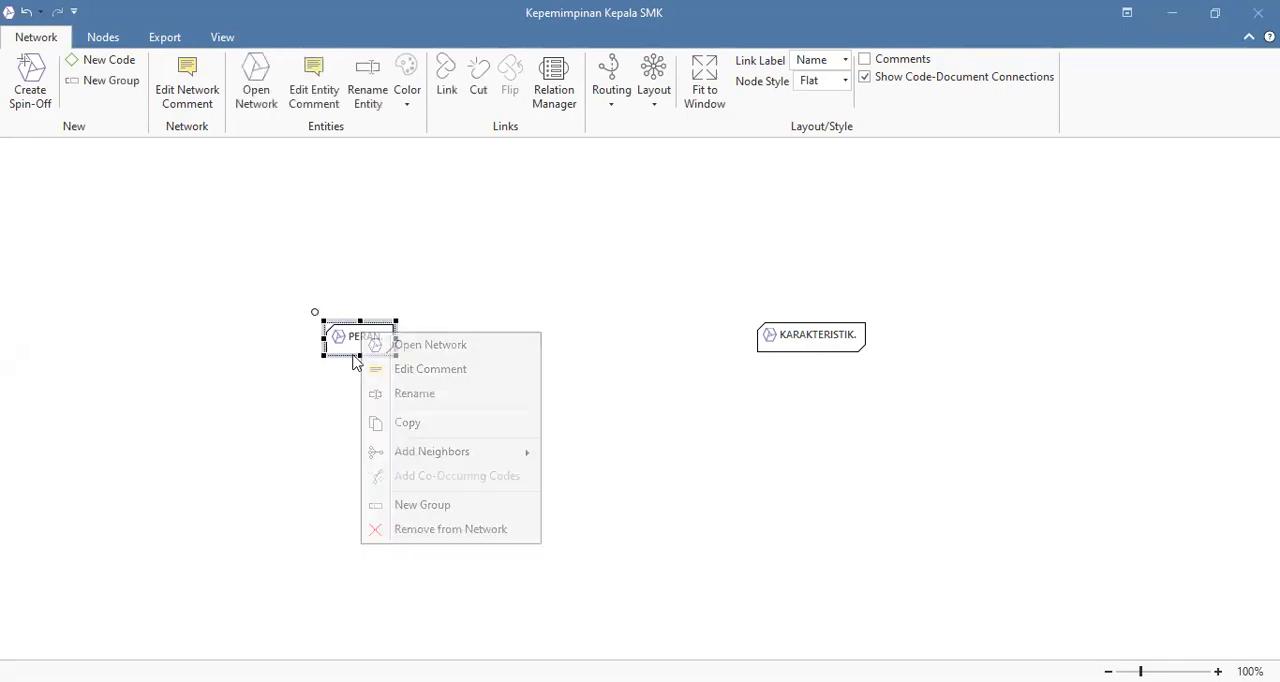
right_click(357, 335)
mouse_move(508, 466)
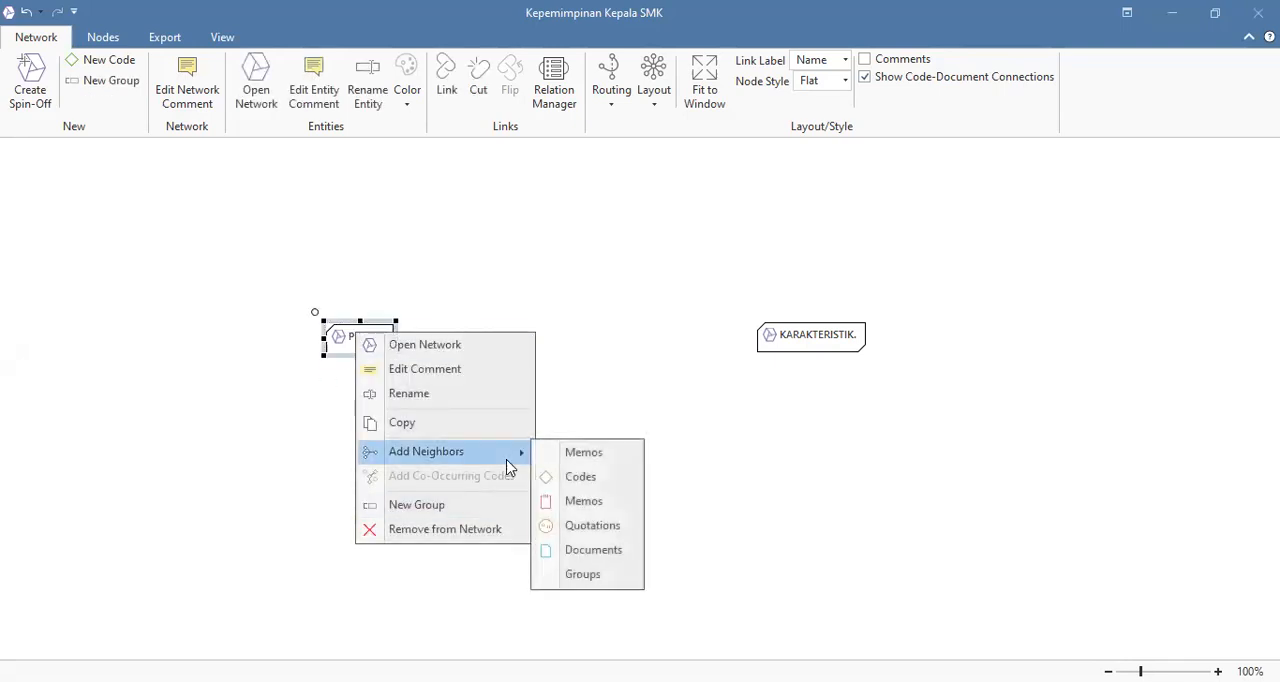
left_click(584, 462)
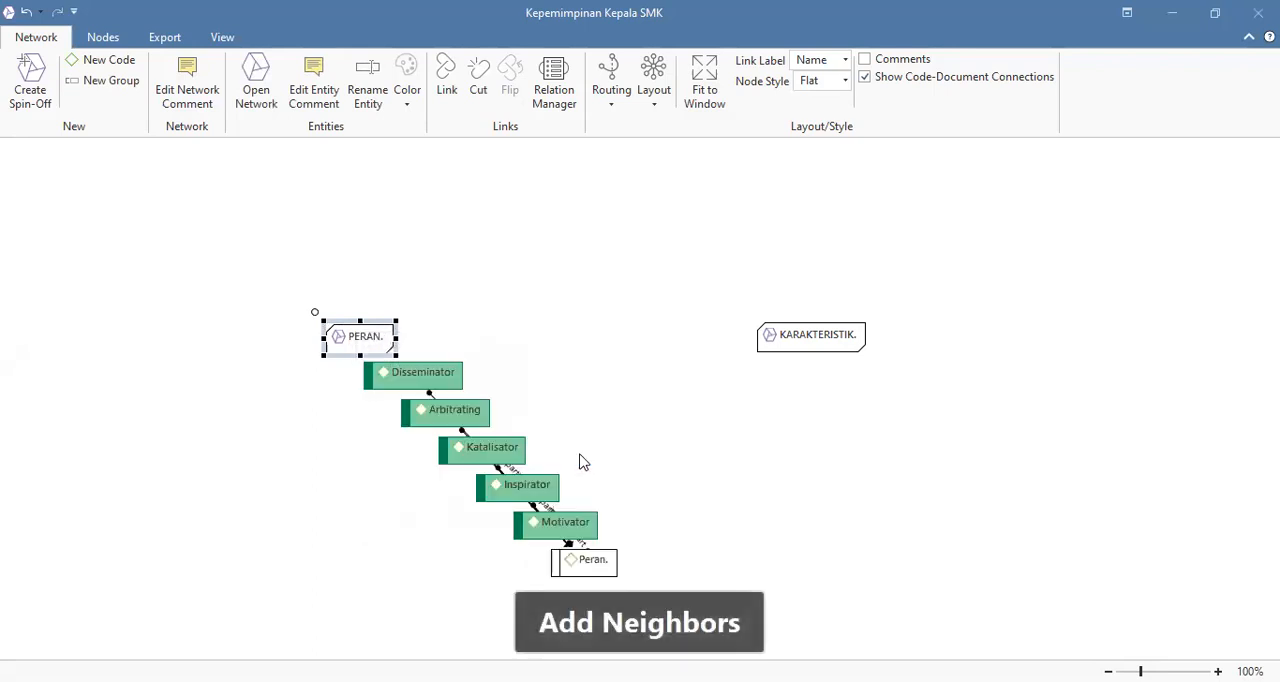
Step: Add the neighboring codes of the KARAKTERISTIK. network node and clear the selection
right_click(806, 342)
mouse_move(972, 464)
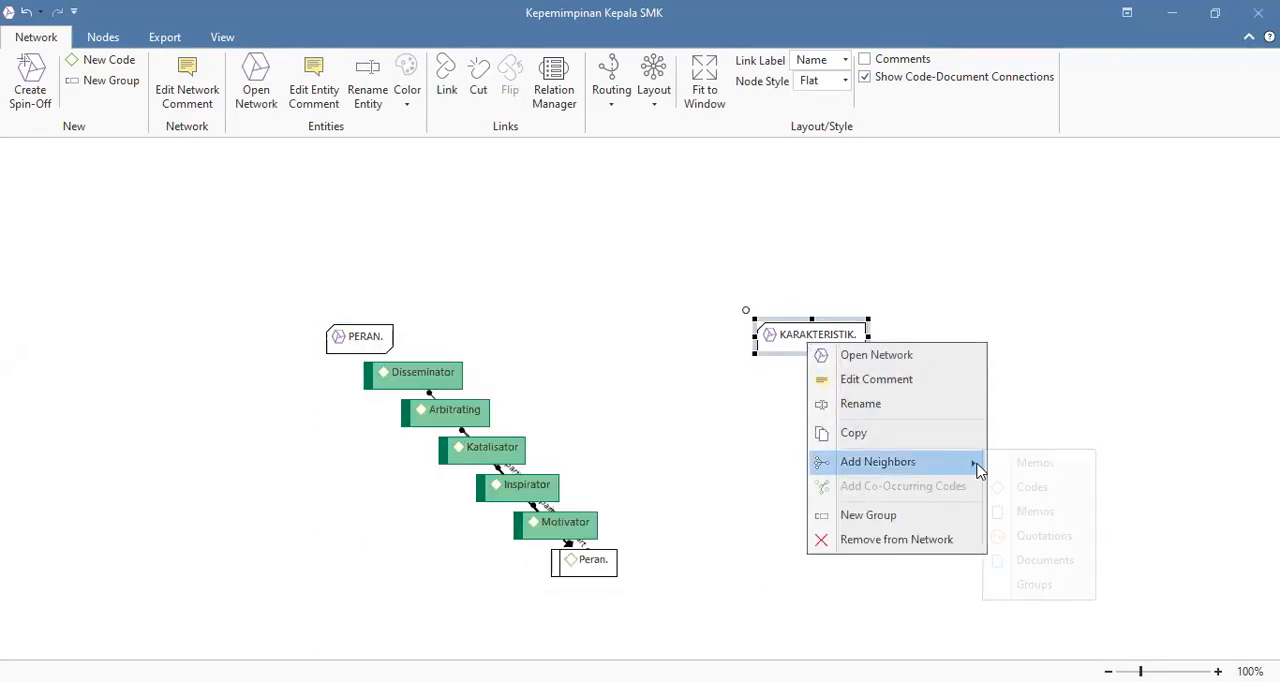
left_click(1020, 461)
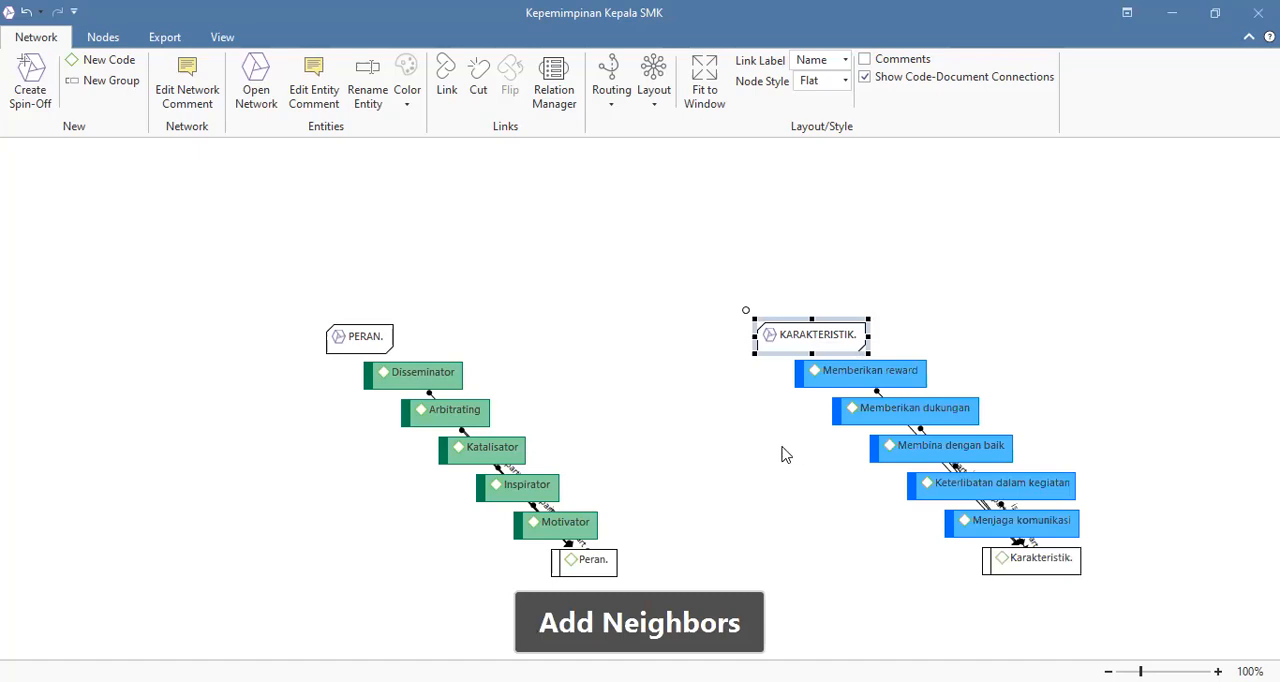
left_click(842, 624)
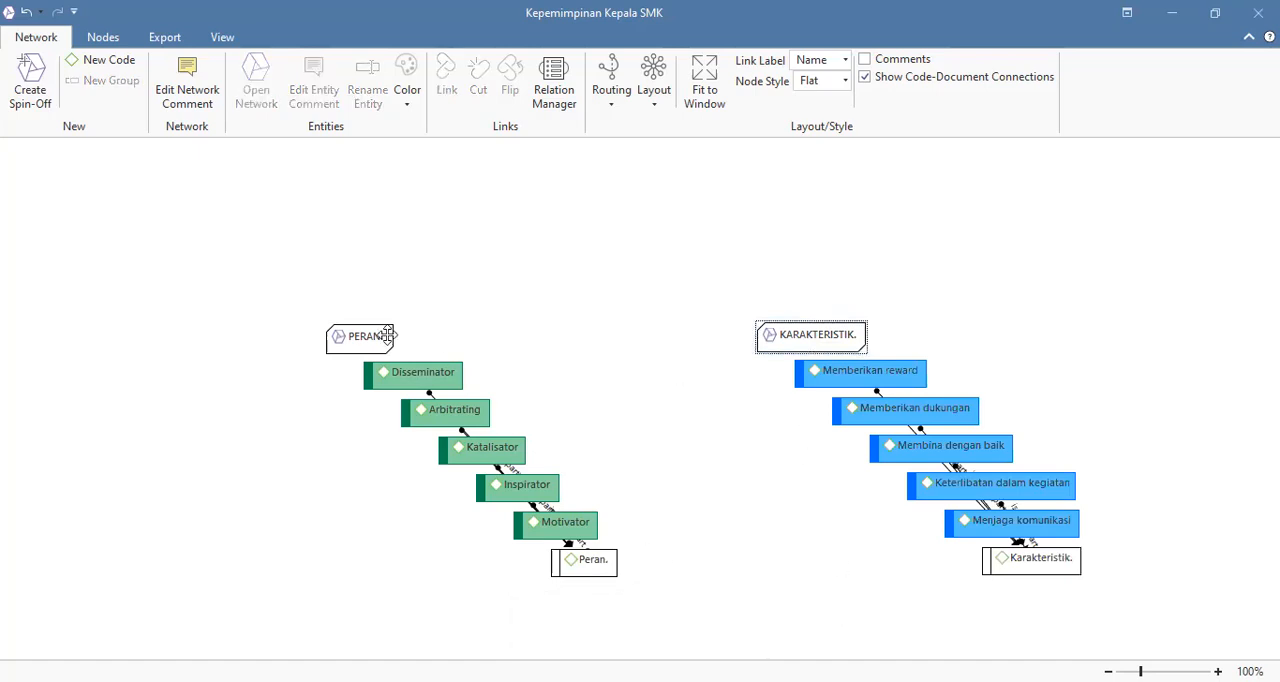
Step: Move the PERAN. and KARAKTERISTIK. network nodes clear of the codes and remove both from the network
left_click_drag(388, 336, 405, 258)
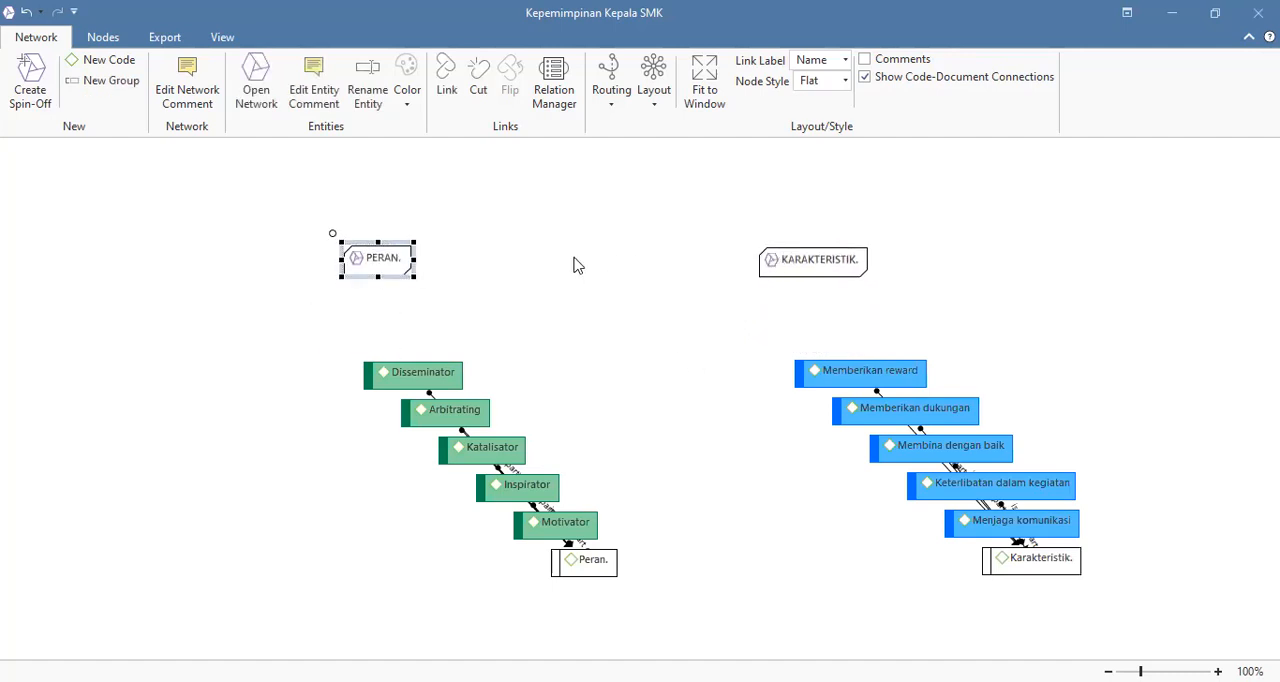
right_click(360, 259)
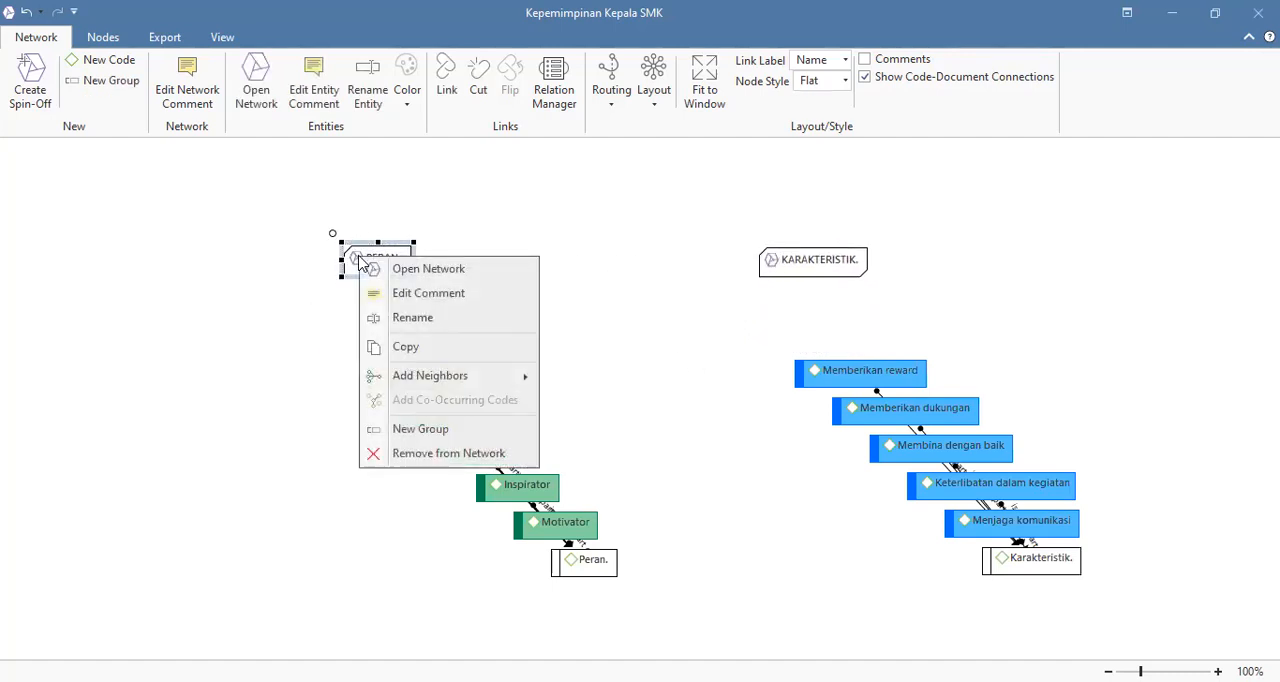
left_click(420, 455)
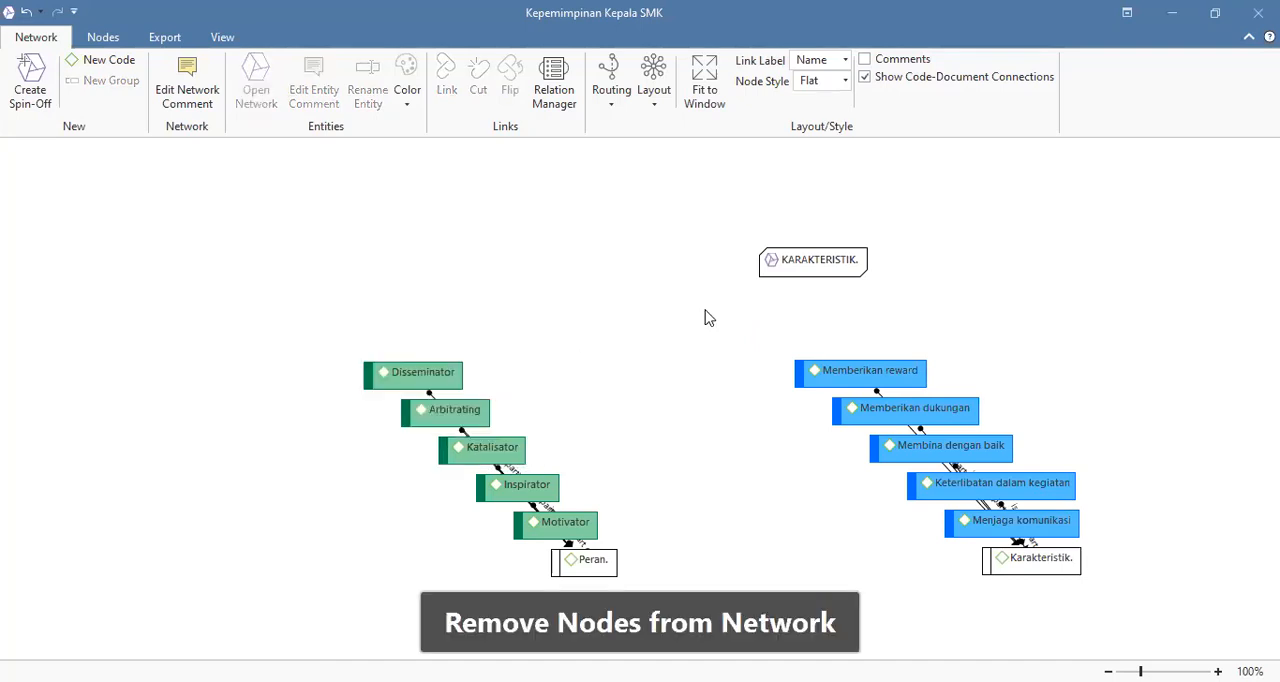
left_click(803, 262)
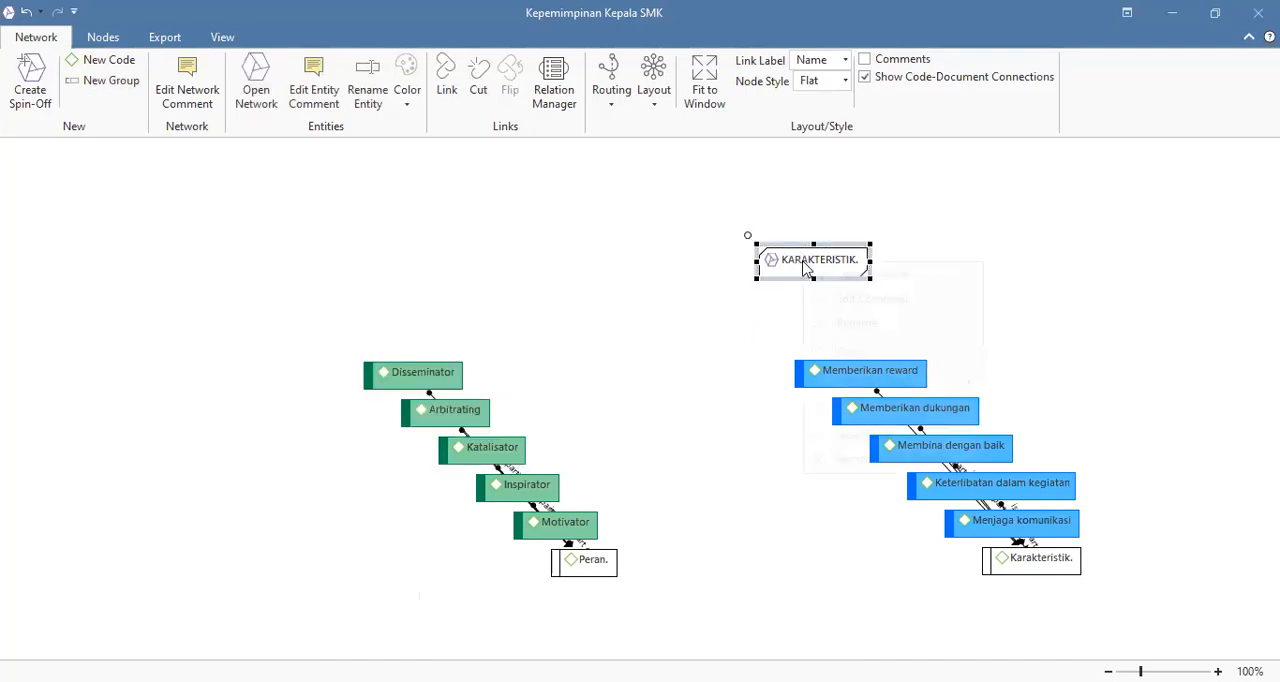
right_click(803, 261)
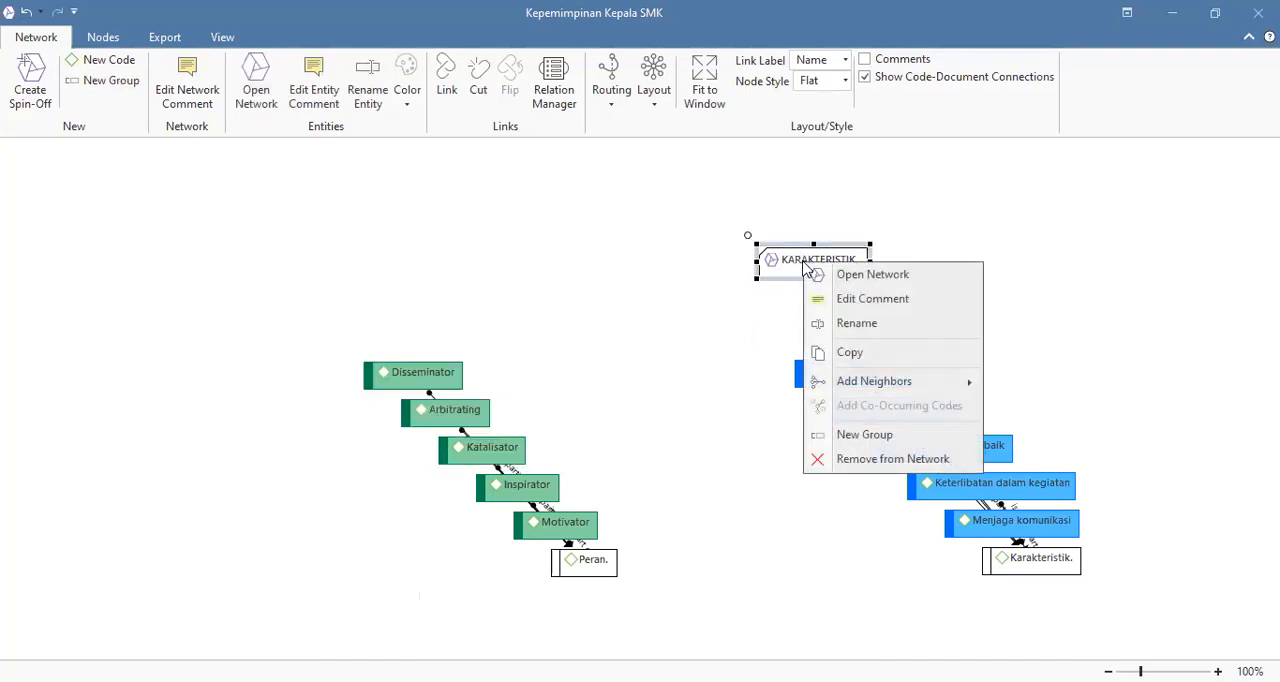
left_click(851, 459)
Step: Place the Peran. and Karakteristik. codes near the center and spread the blue codes out to the right of Karakteristik
left_click_drag(583, 560, 596, 325)
left_click_drag(1057, 560, 773, 298)
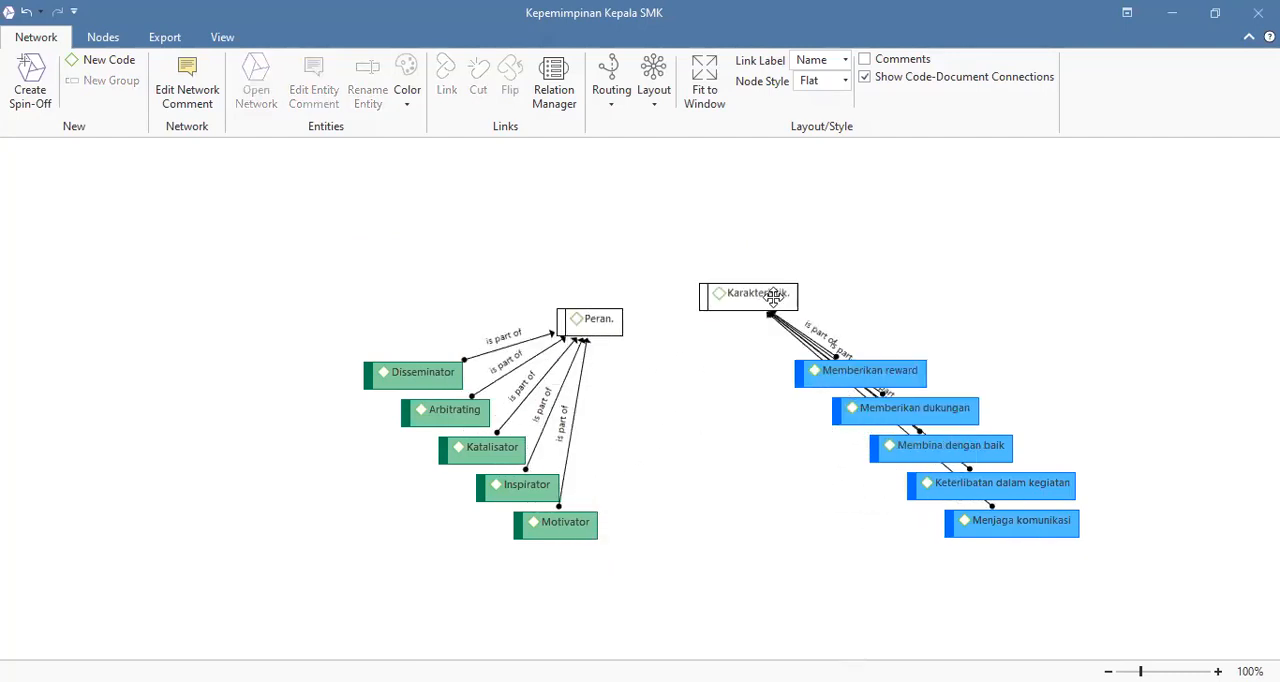
left_click_drag(877, 368, 970, 211)
left_click_drag(962, 410, 1025, 321)
left_click_drag(1004, 457, 1069, 389)
left_click_drag(1129, 460, 1129, 460)
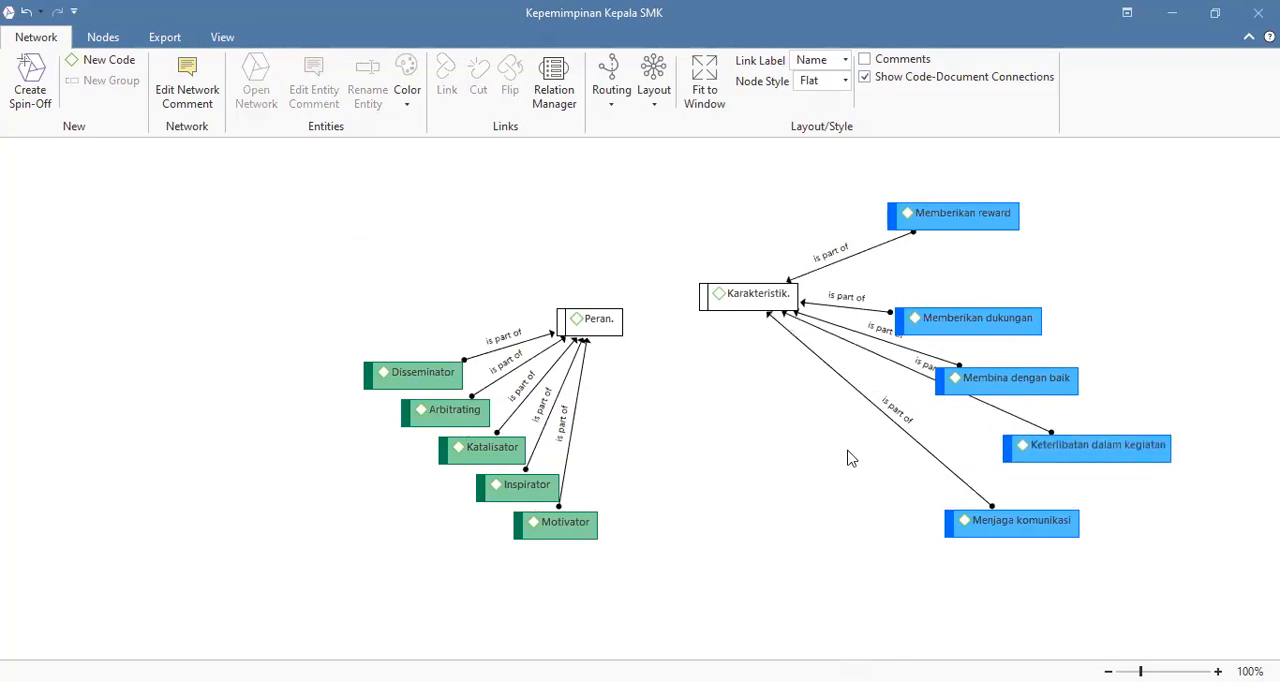
Step: Fan out the green codes Disseminator, Arbitrating, Katalisator, Inspirator and Motivator to the left of and below Peran
left_click_drag(452, 378, 412, 359)
left_click_drag(437, 414, 355, 410)
left_click_drag(446, 451, 388, 463)
left_click_drag(487, 485, 468, 508)
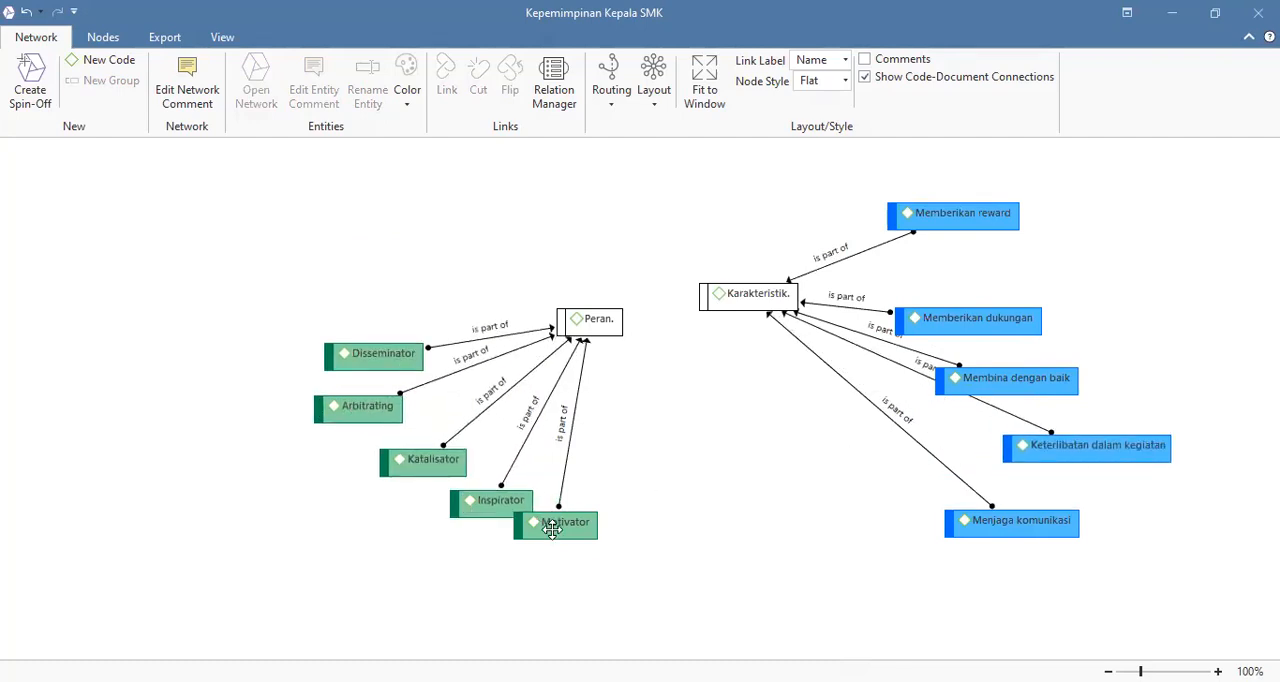
left_click_drag(555, 524, 561, 559)
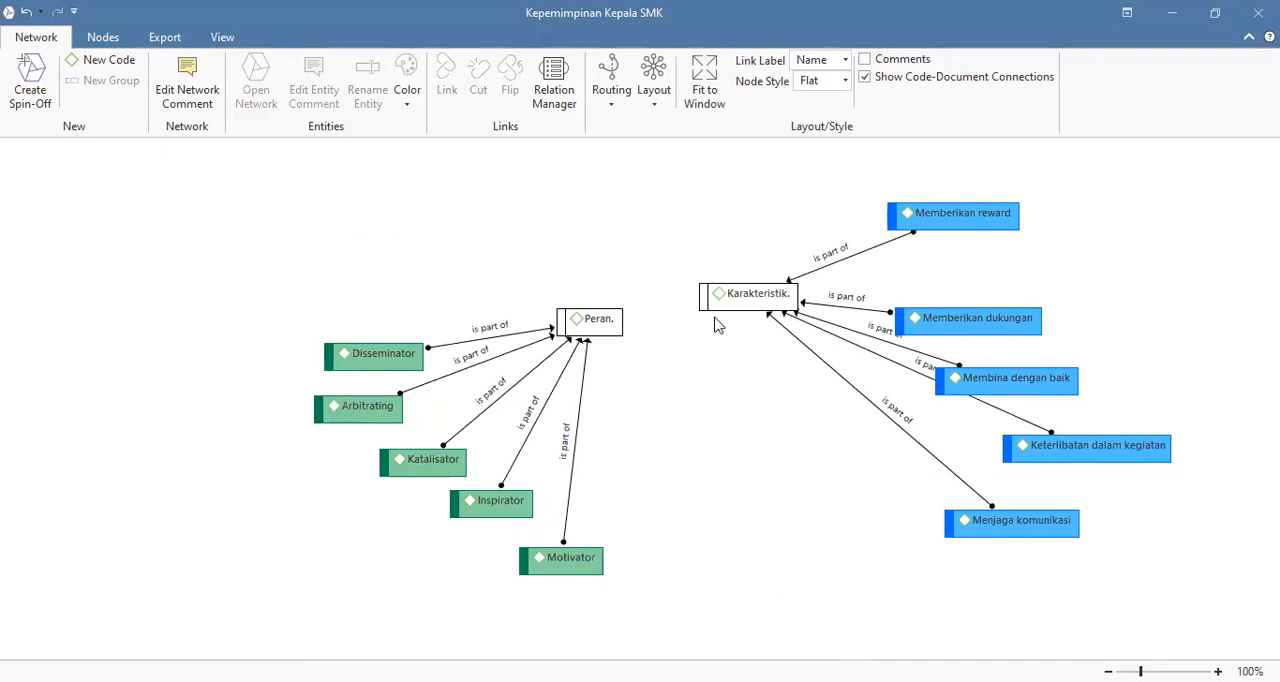
left_click(127, 64)
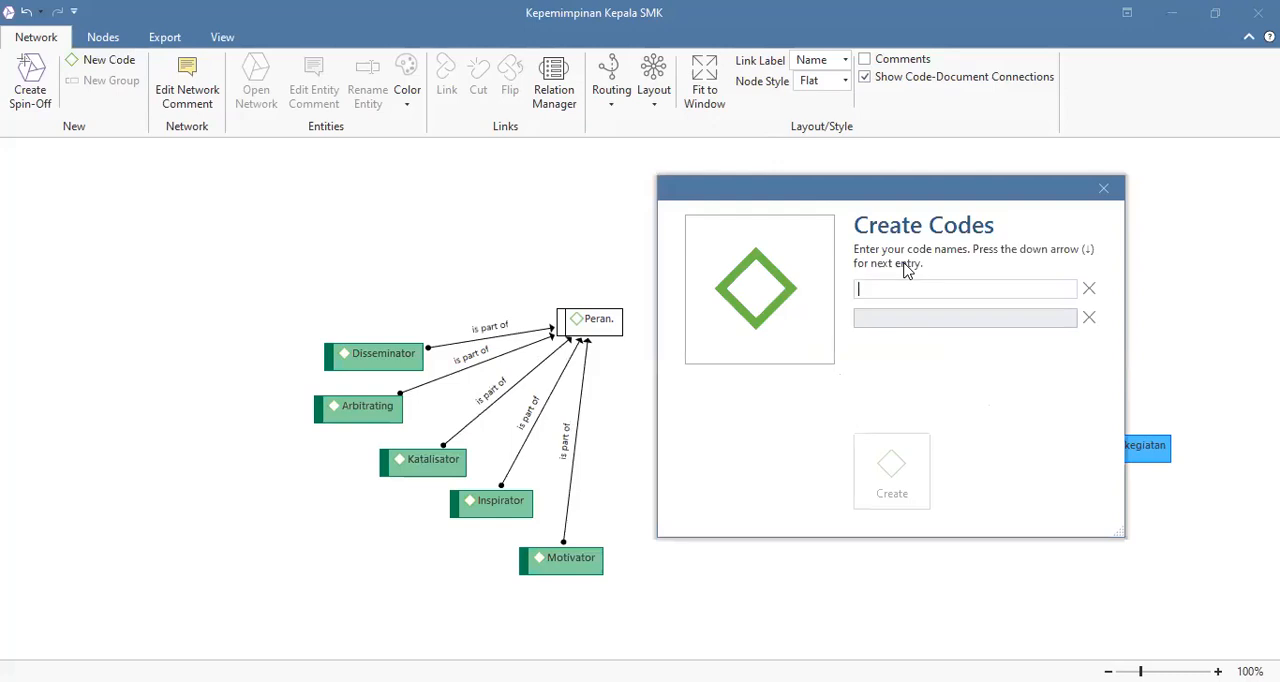
left_click(1096, 191)
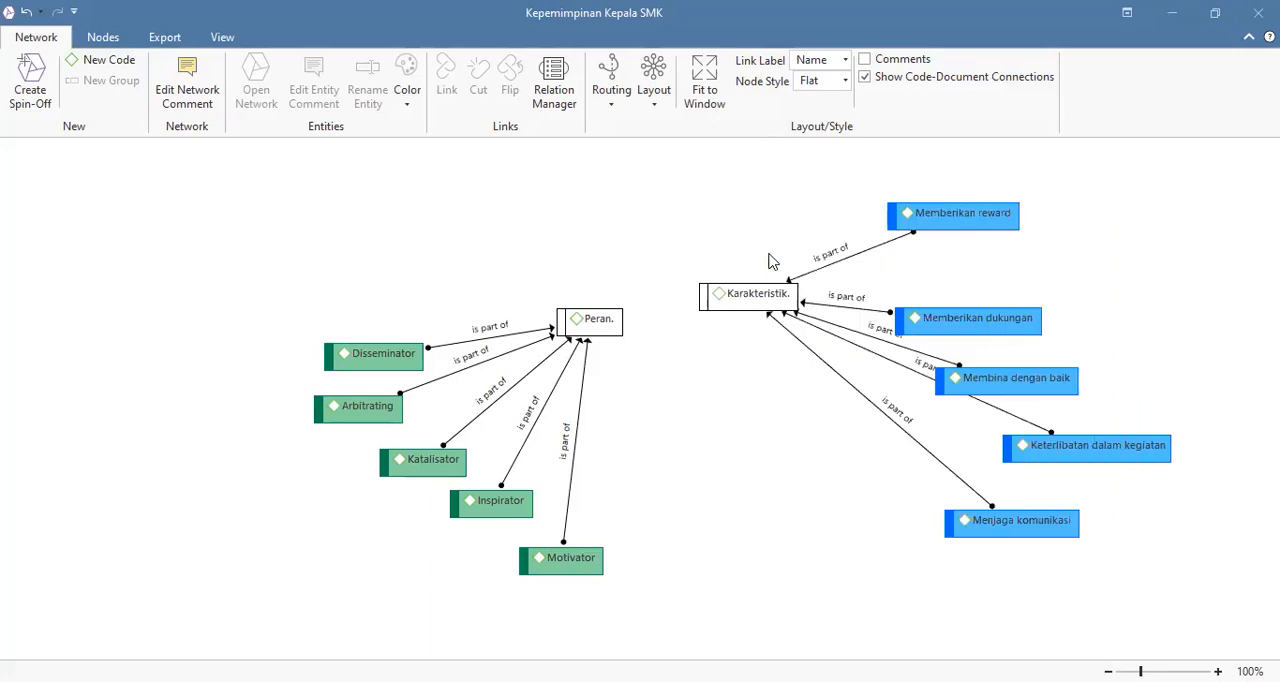
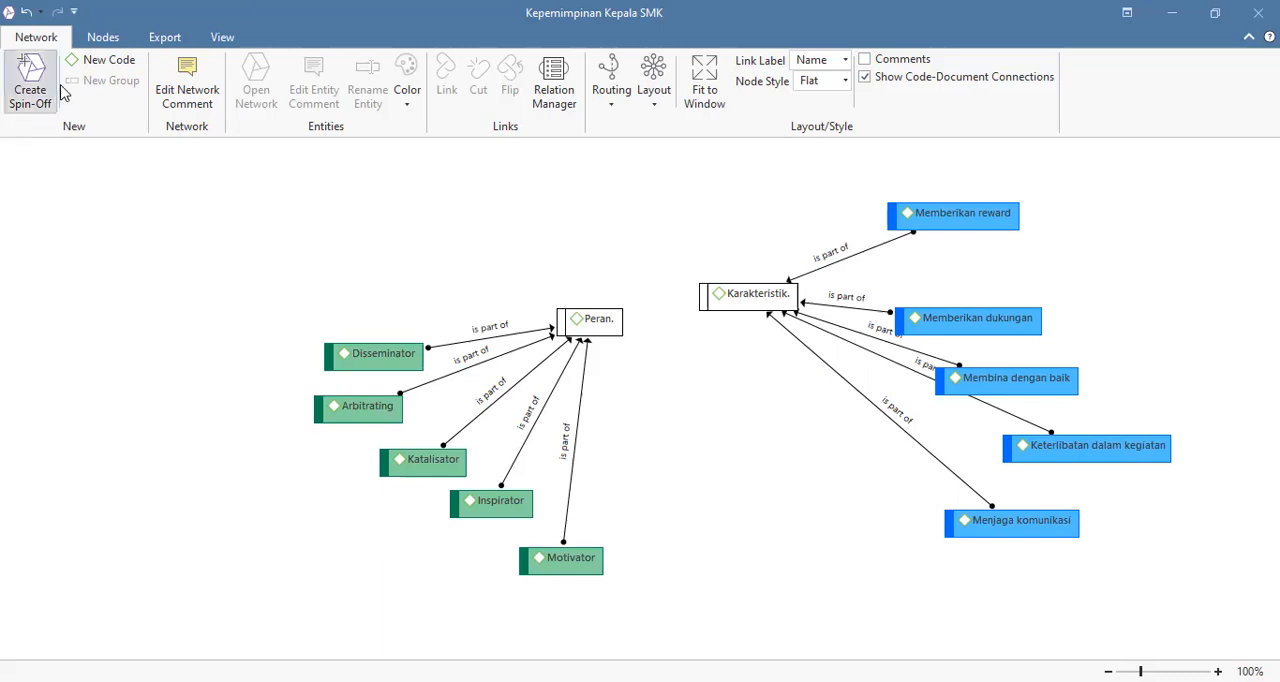
Step: Create a new code named "Kepemimpinan Kepala SMK yang Ideal" in the network
left_click(84, 66)
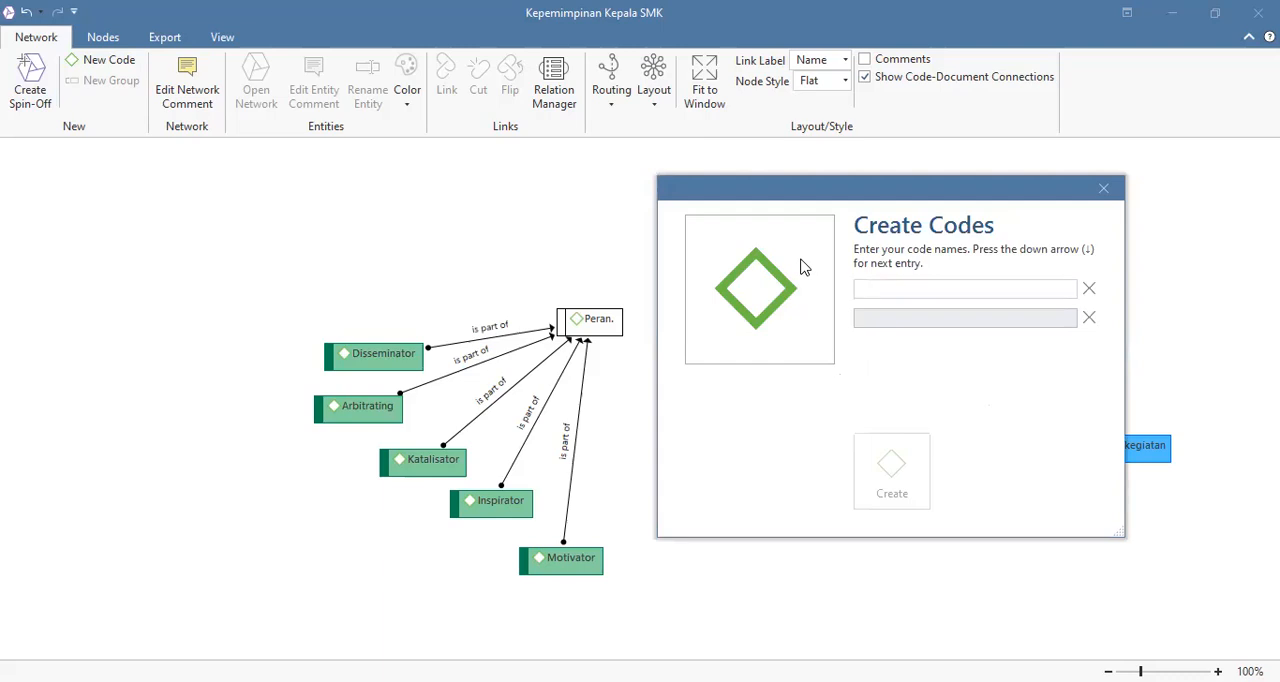
type("Kepem")
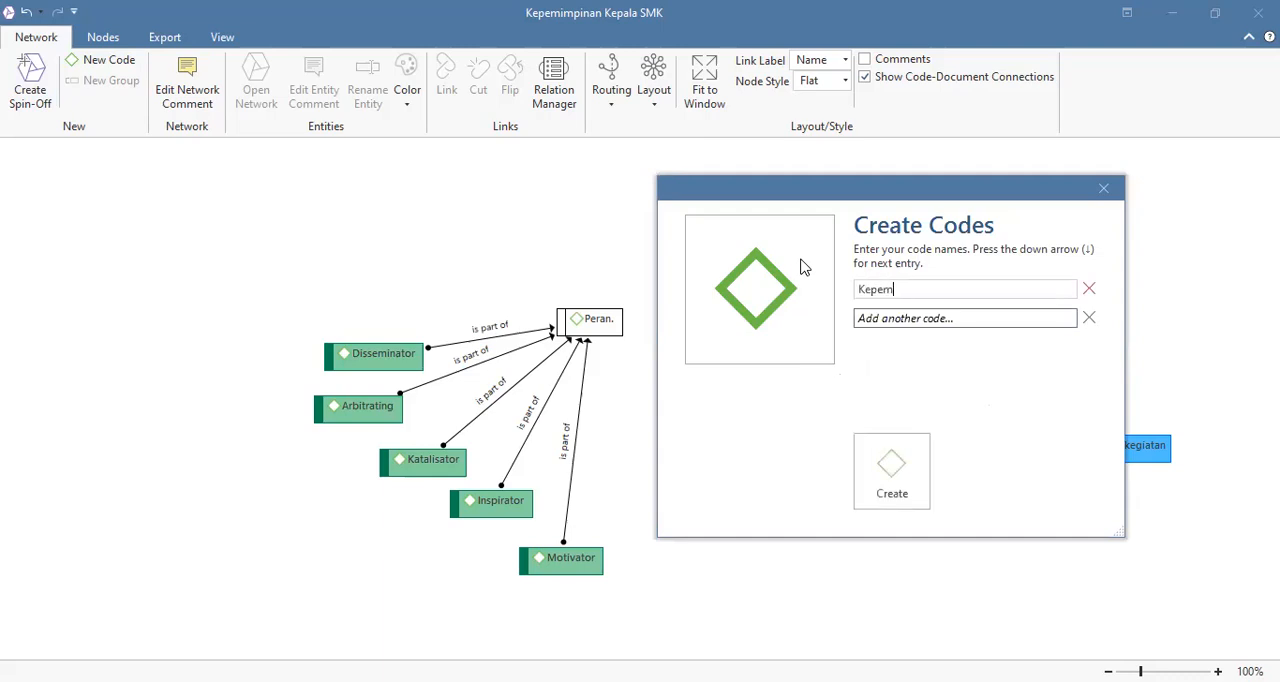
type("impinan KS yang Ideal")
left_click(950, 289)
type("MK")
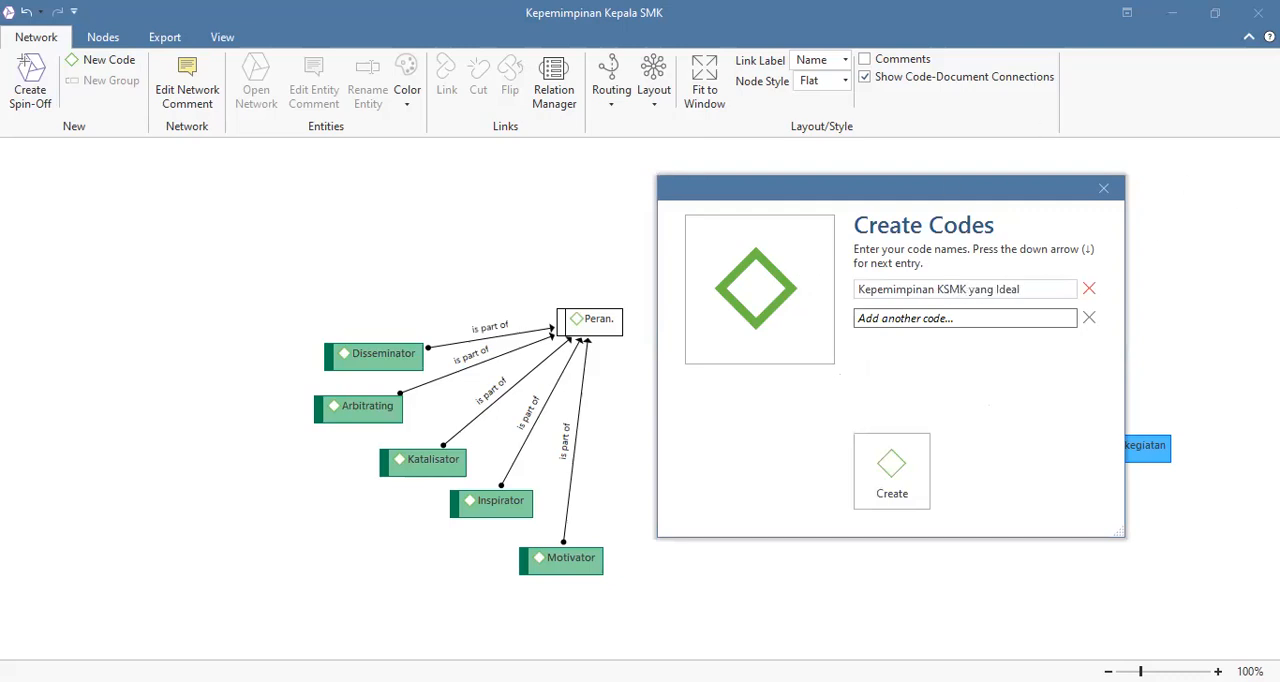
left_click(945, 290)
type("epala")
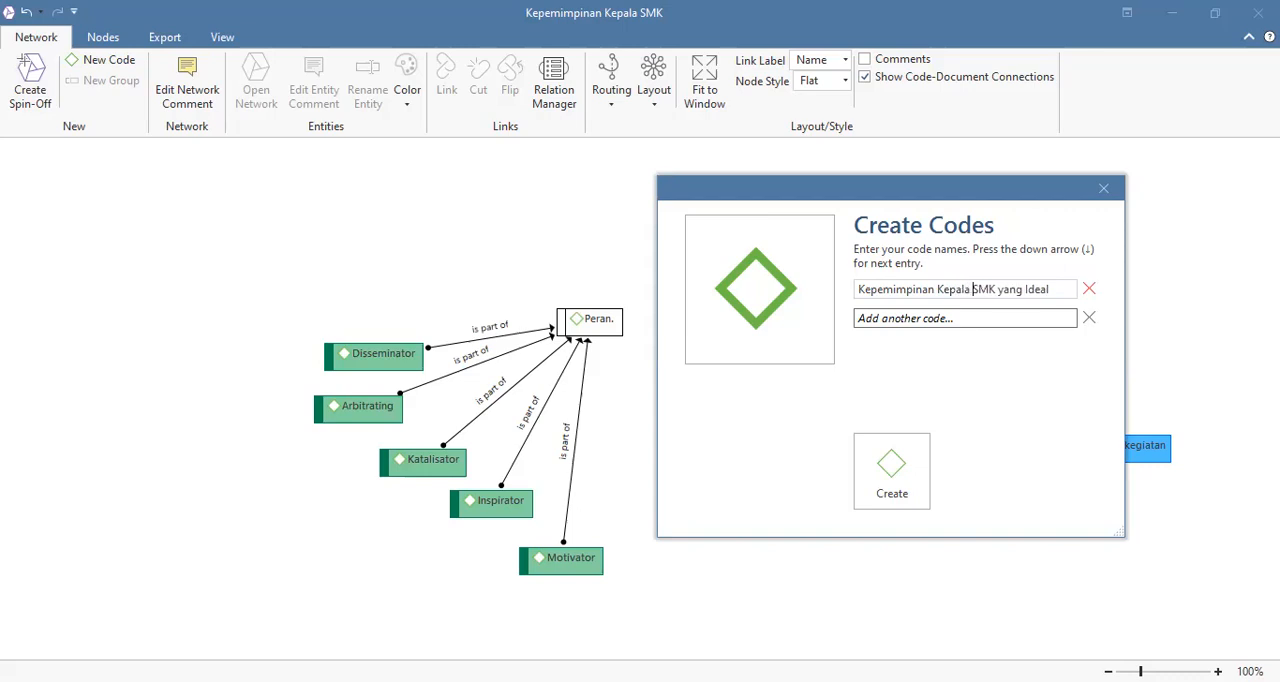
left_click(891, 470)
Step: Place the Kepemimpinan Kepala SMK yang Ideal code above Peran. and Karakteristik. and clear the selection
left_click_drag(690, 400, 786, 222)
left_click_drag(665, 232, 665, 211)
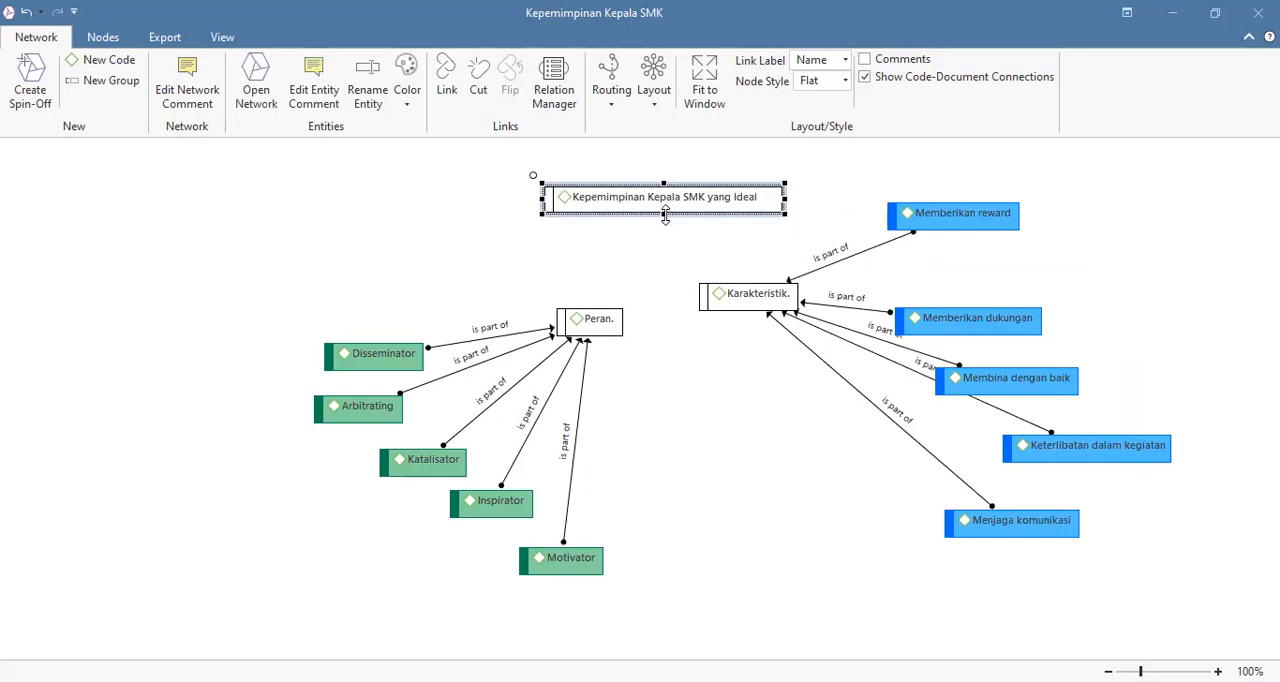
left_click(690, 244)
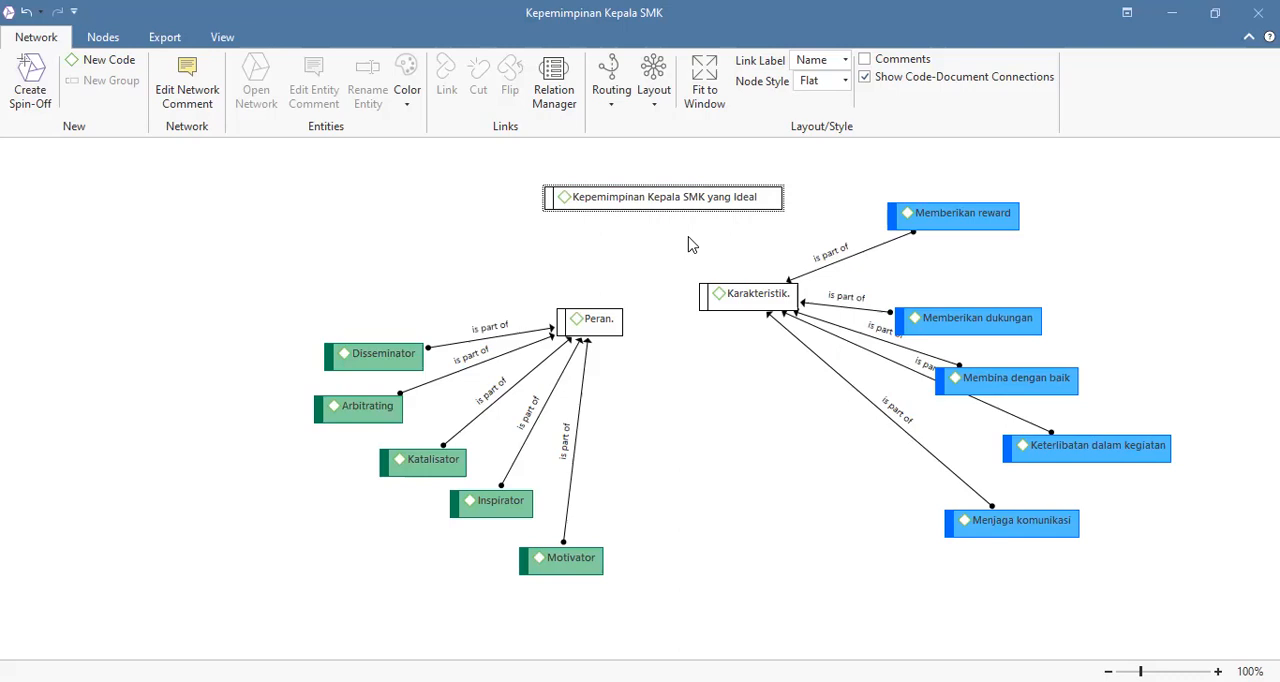
Step: Link Peran. and Karakteristik. to Kepemimpinan Kepala SMK yang Ideal, each with the "is part of" relation
left_click(590, 319)
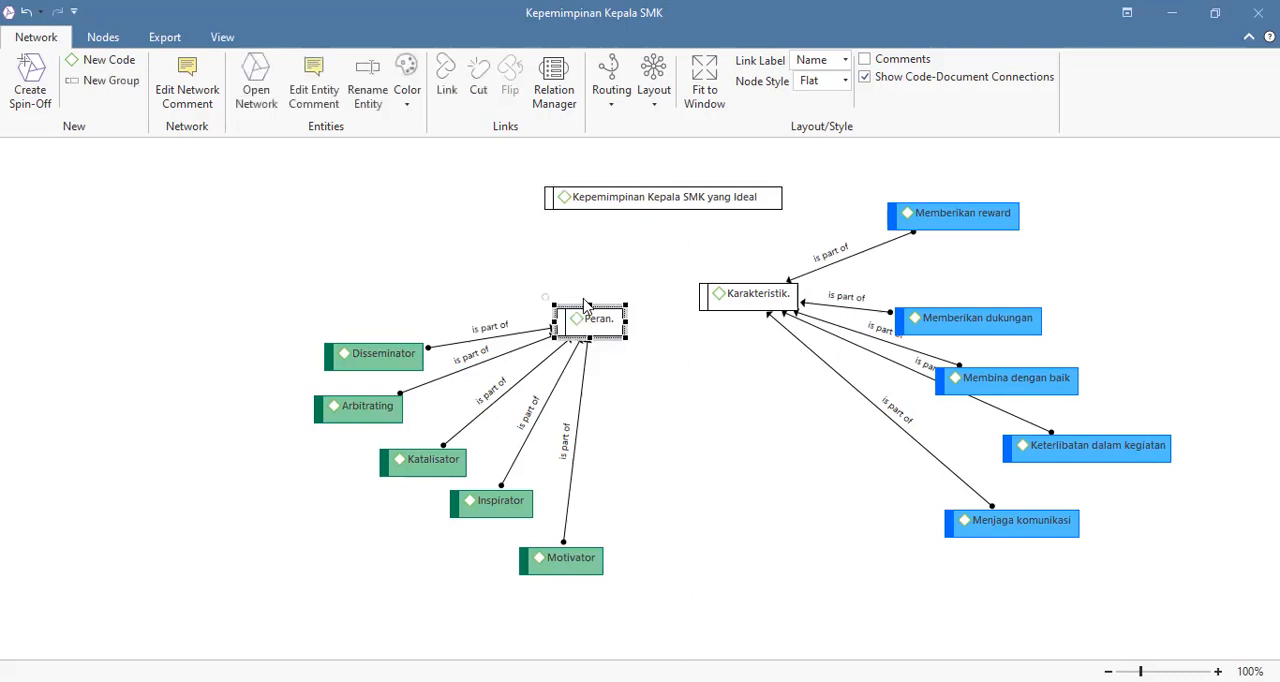
left_click_drag(546, 299, 646, 197)
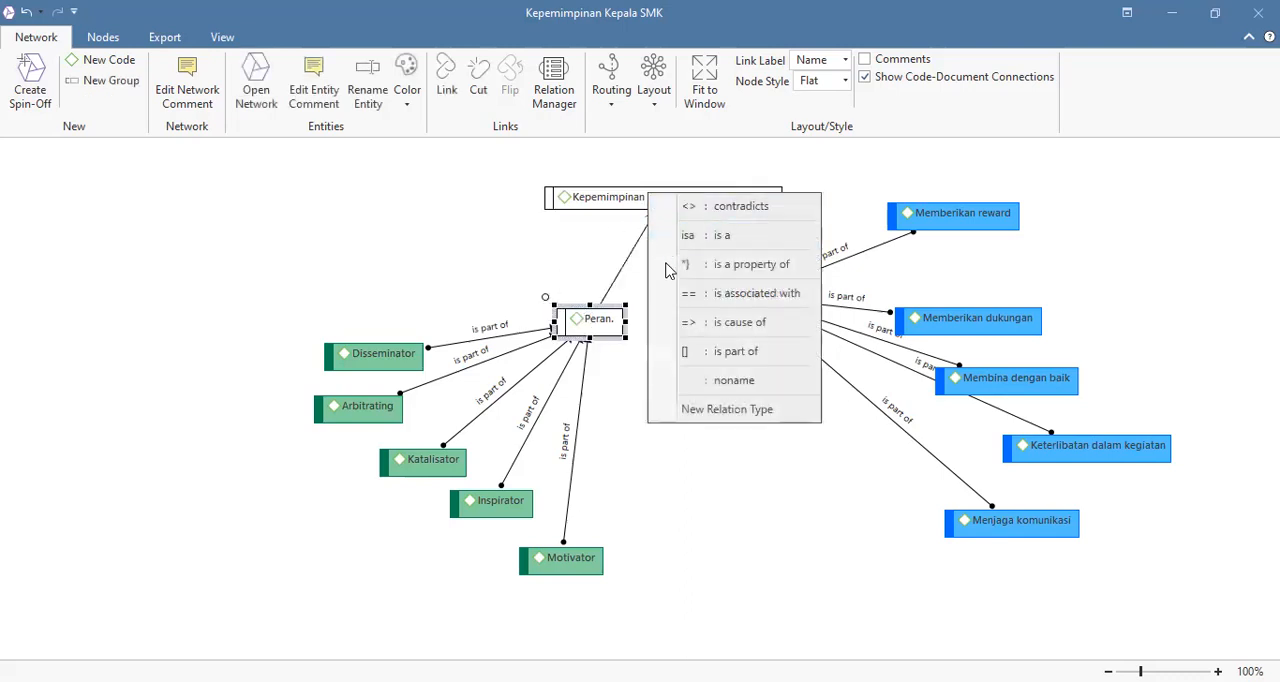
left_click(688, 356)
left_click(725, 295)
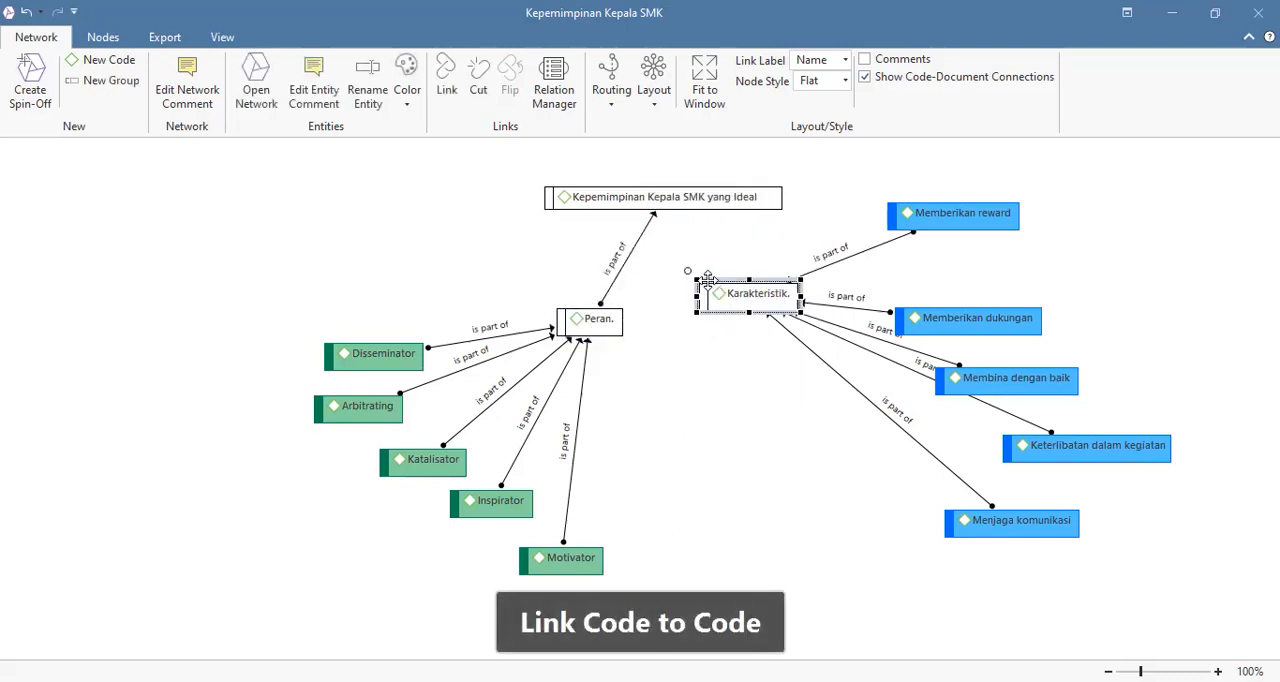
left_click_drag(693, 277, 590, 198)
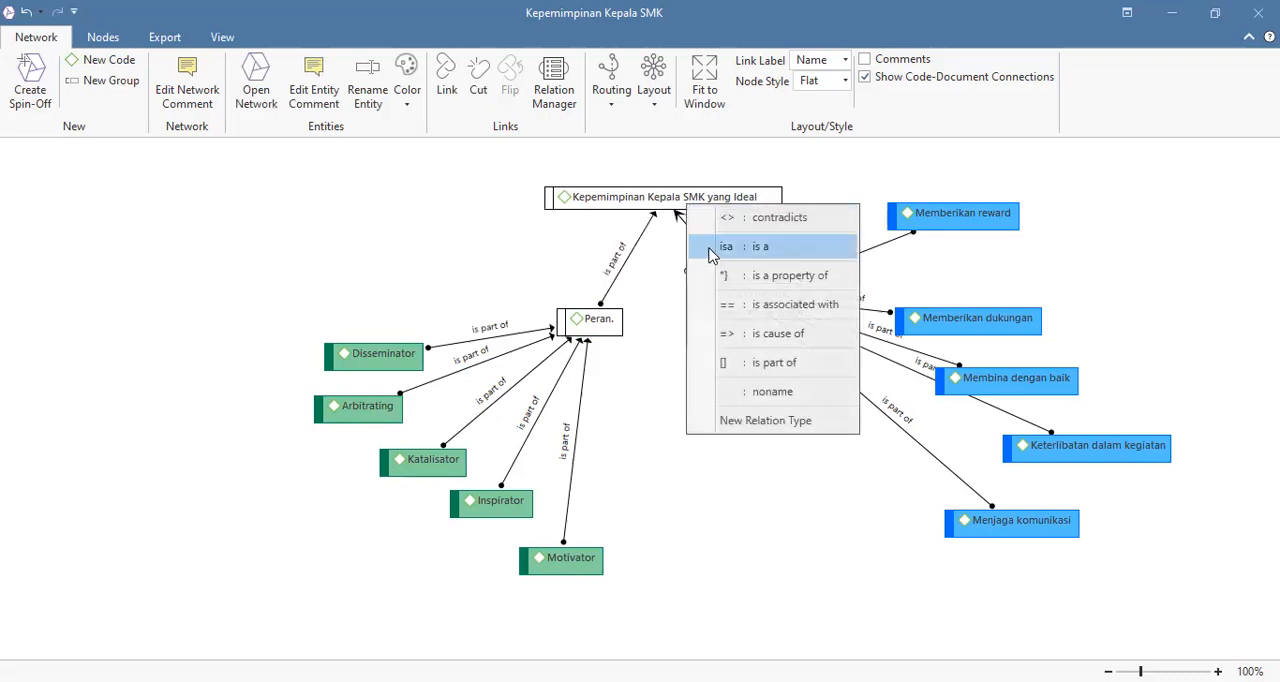
left_click(752, 362)
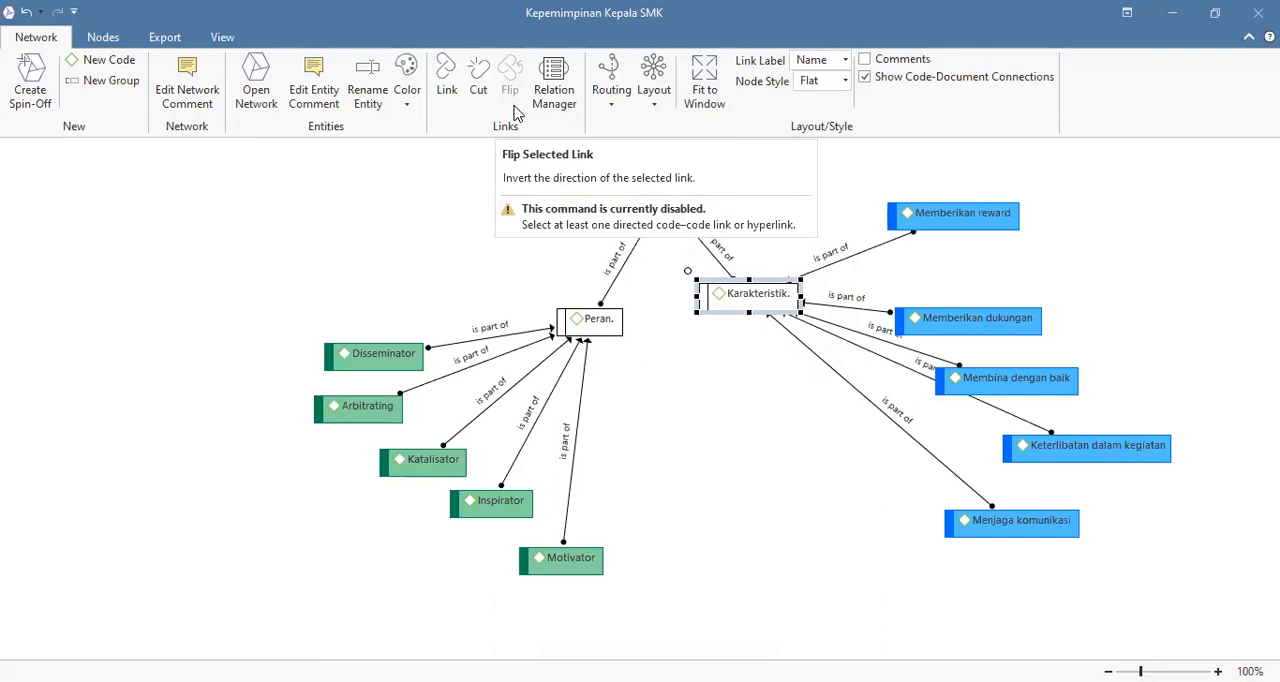
left_click(222, 301)
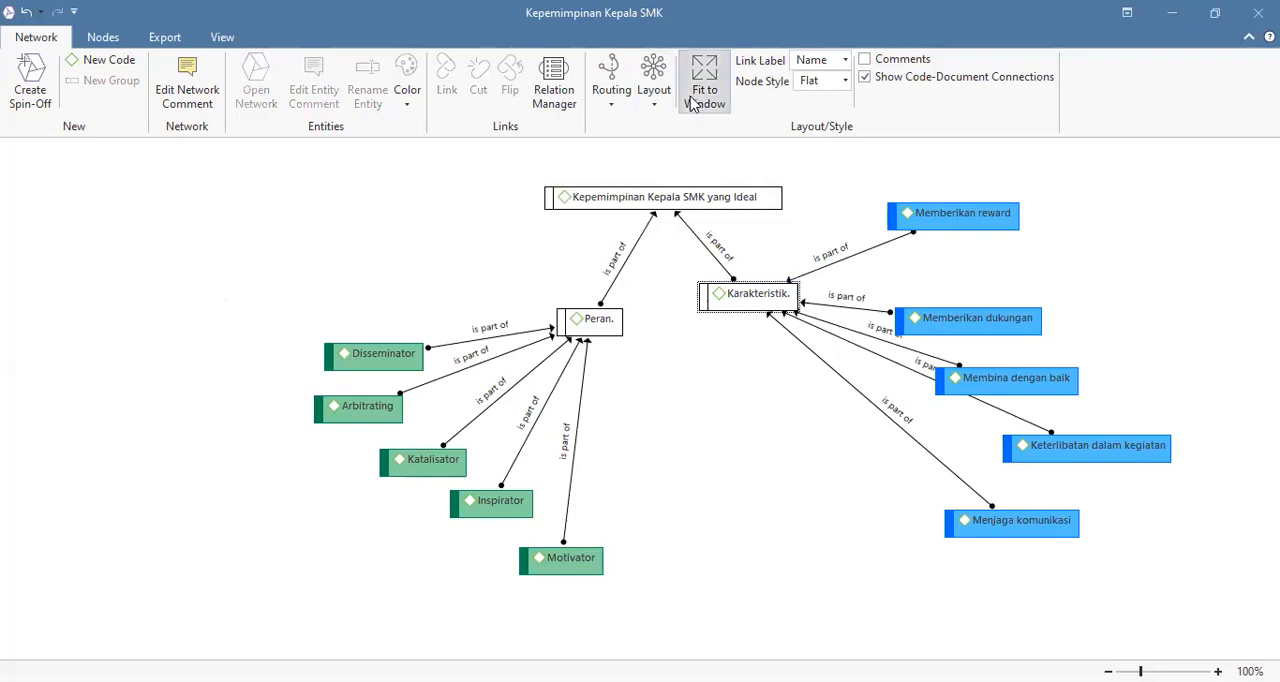
Step: Try out several automatic layouts on the network, including Orthogonal Tree, Circular and Radial
left_click(656, 105)
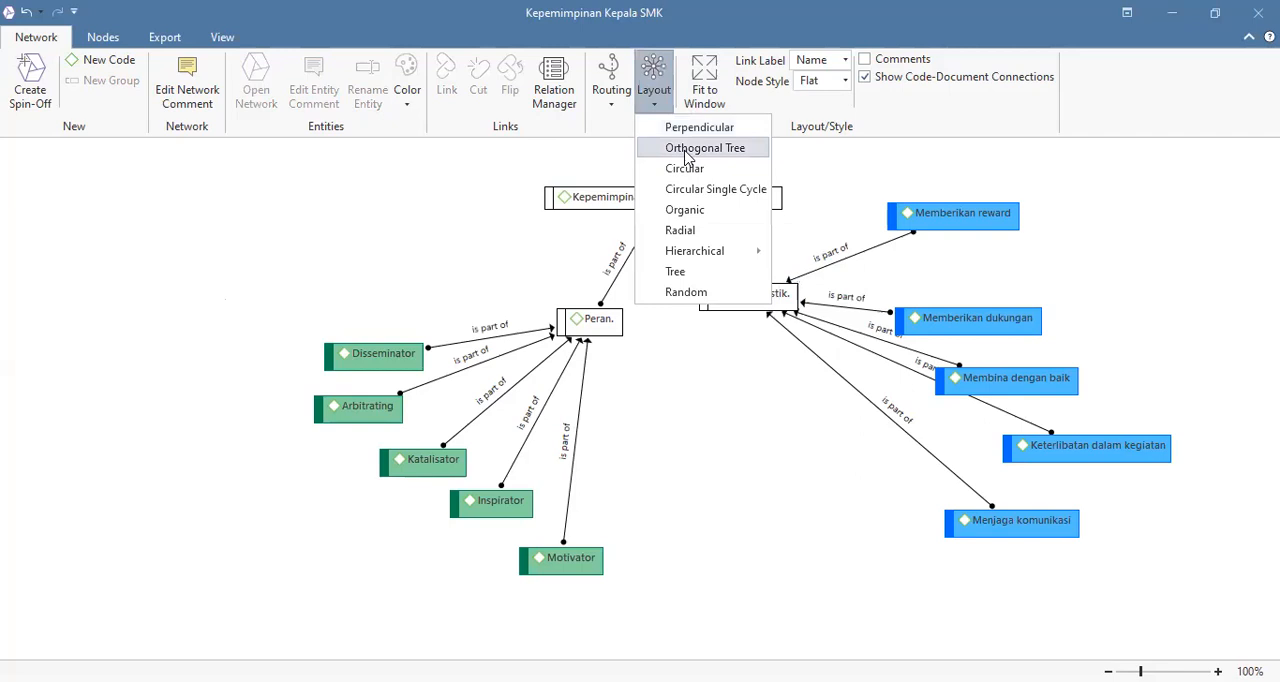
left_click(684, 150)
left_click(656, 105)
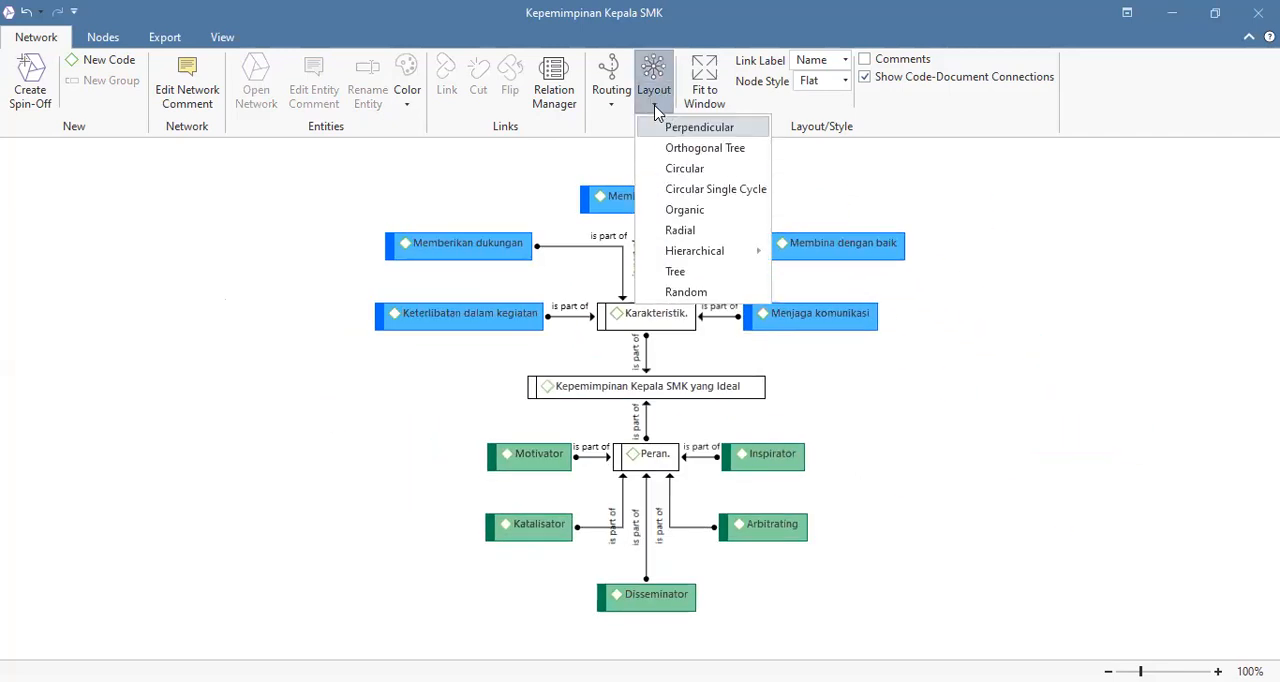
left_click(674, 156)
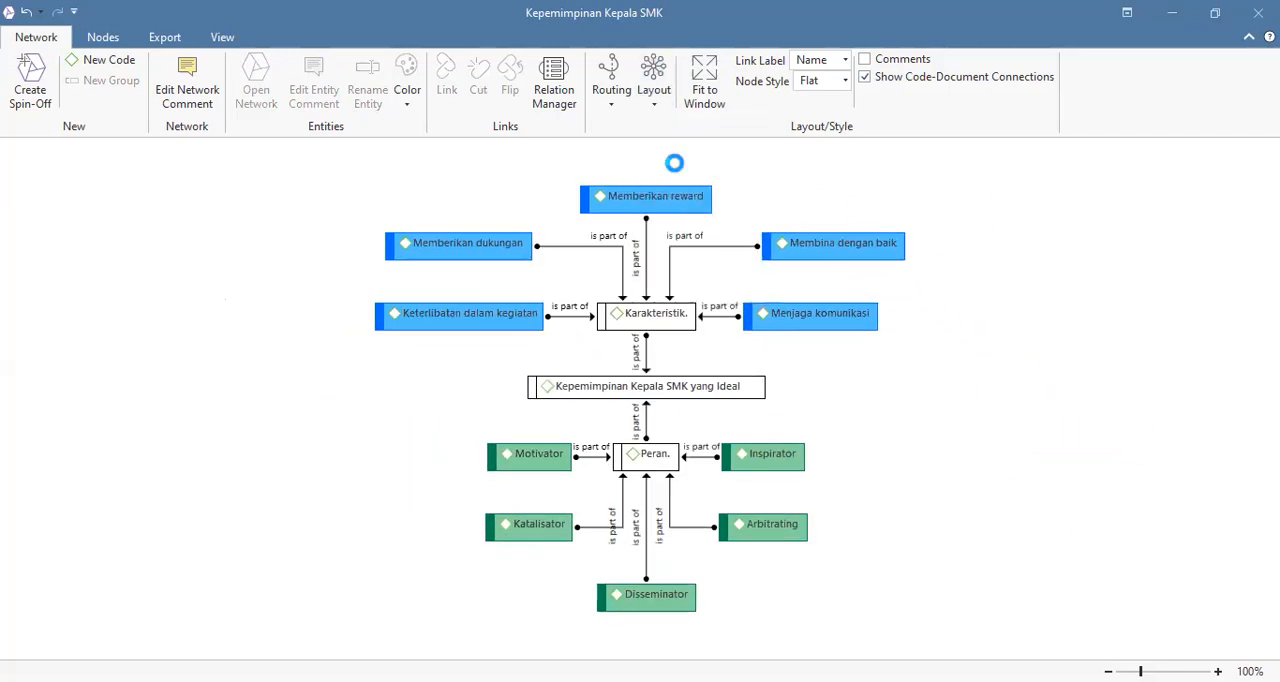
left_click(655, 100)
left_click(706, 206)
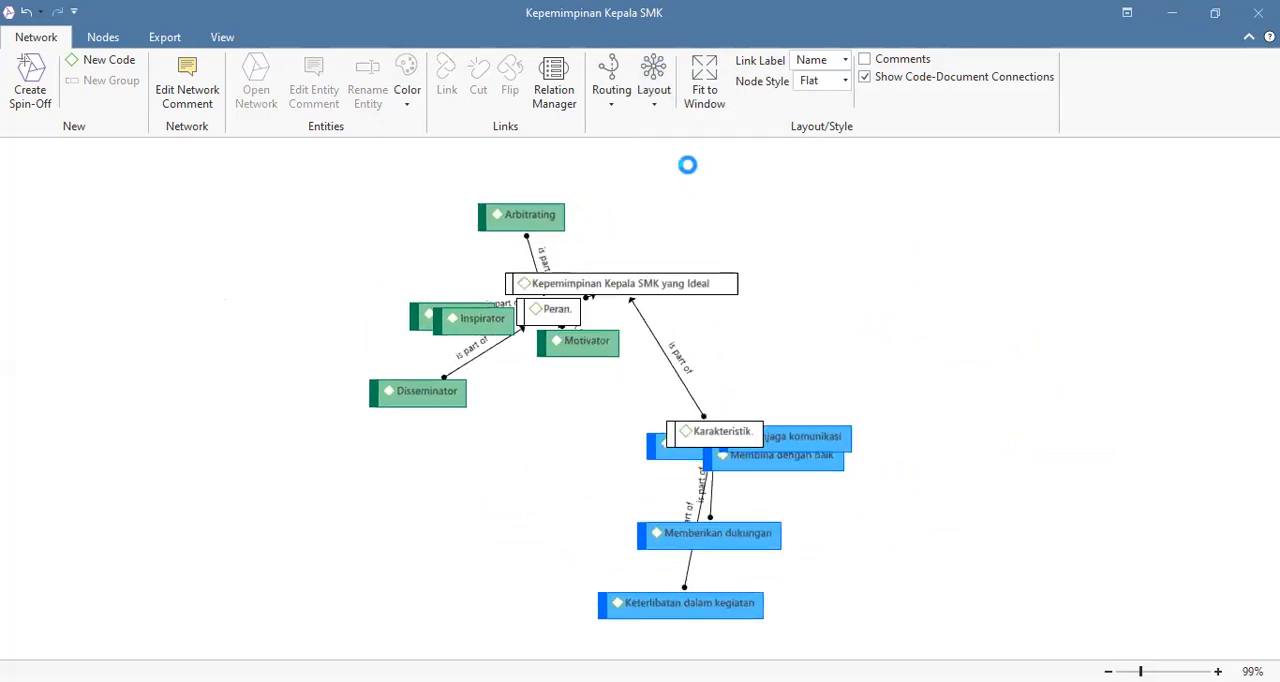
left_click(655, 105)
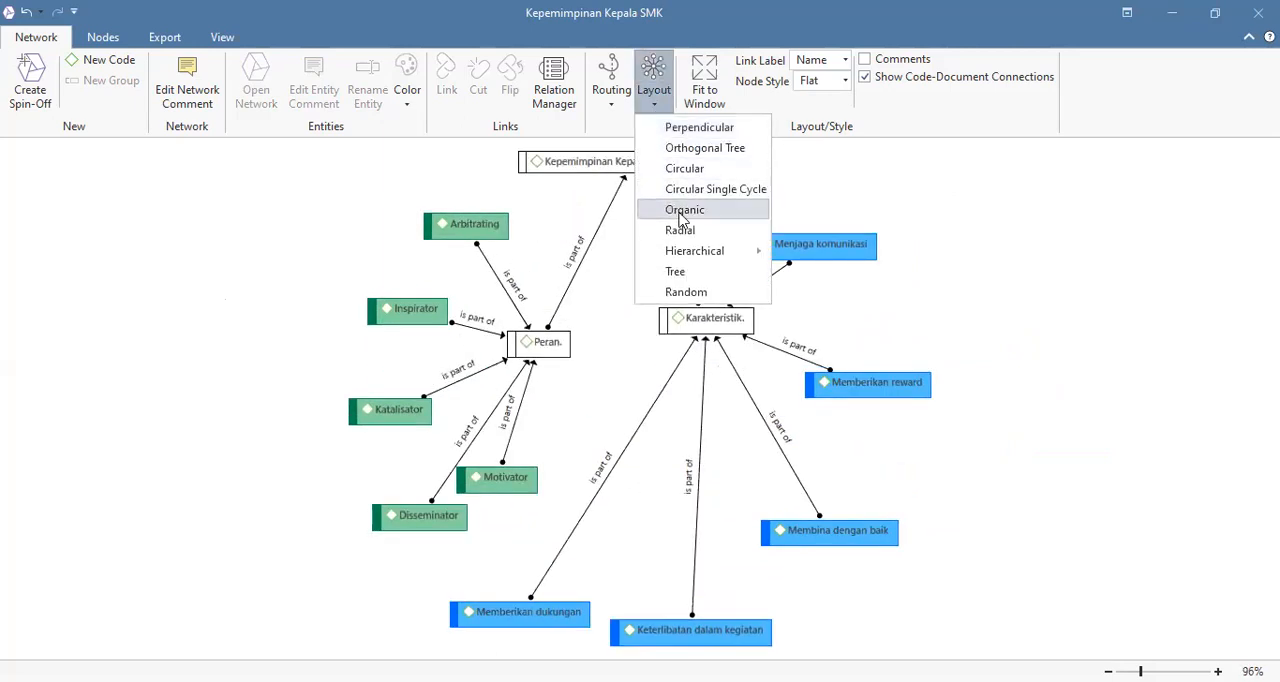
left_click(683, 228)
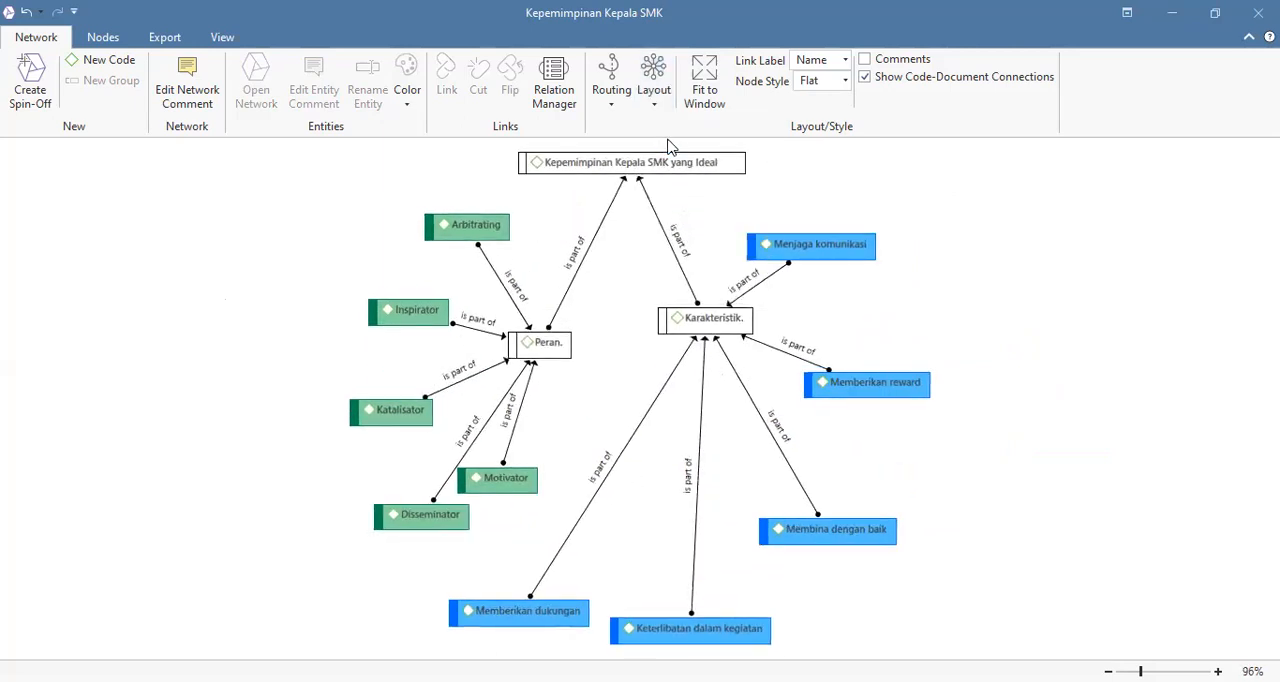
Step: Try the Hierarchical layout in its Top-Down, Bottom-Up, Left to Right and Right to Left directions
left_click(655, 110)
mouse_move(690, 251)
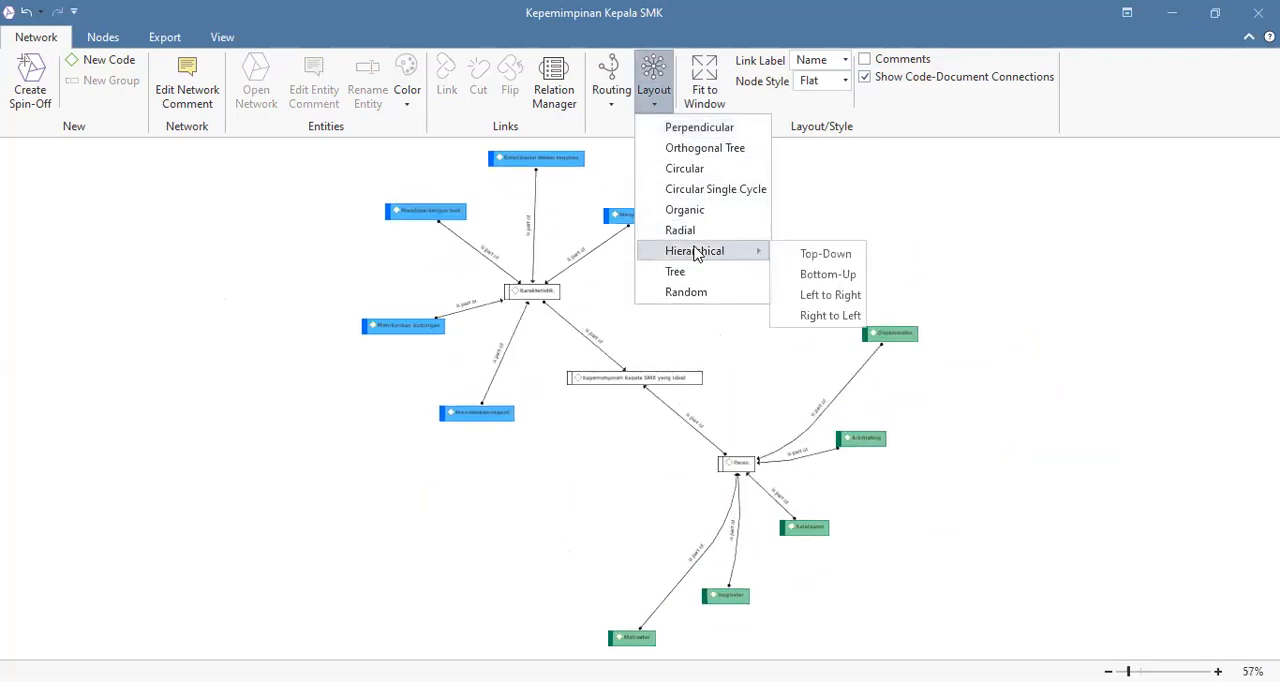
left_click(805, 251)
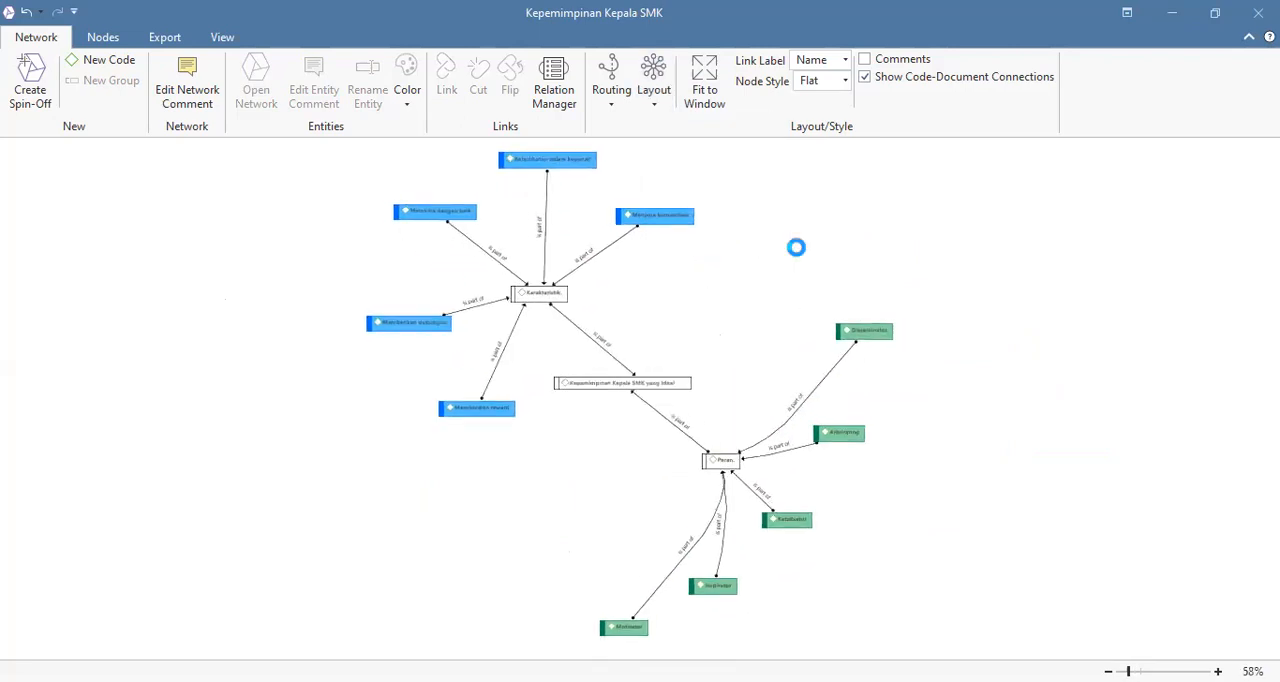
left_click(653, 110)
mouse_move(719, 254)
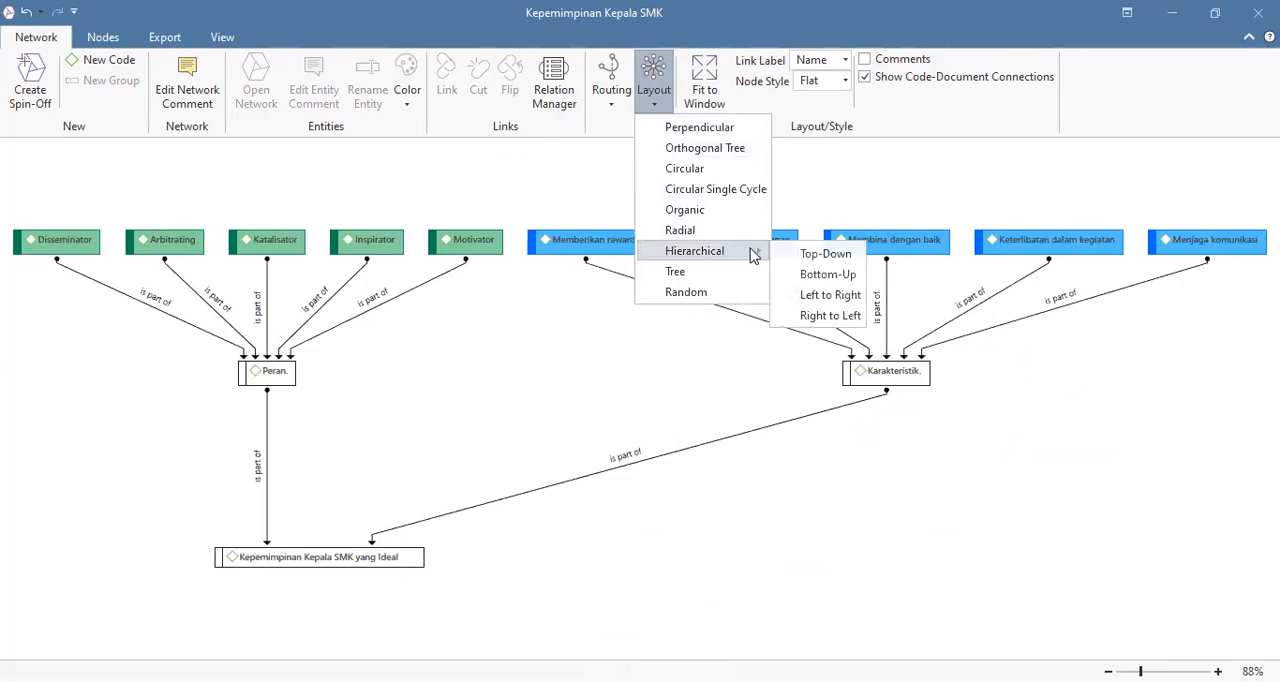
left_click(832, 271)
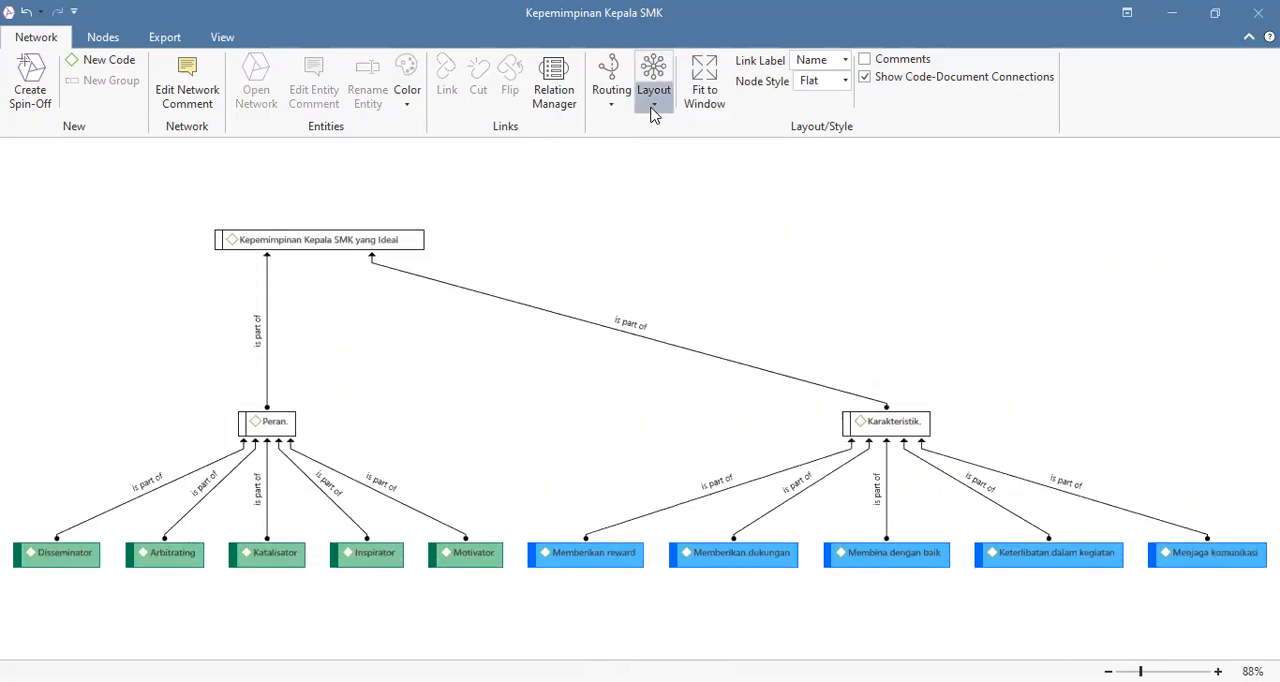
left_click(654, 100)
mouse_move(735, 258)
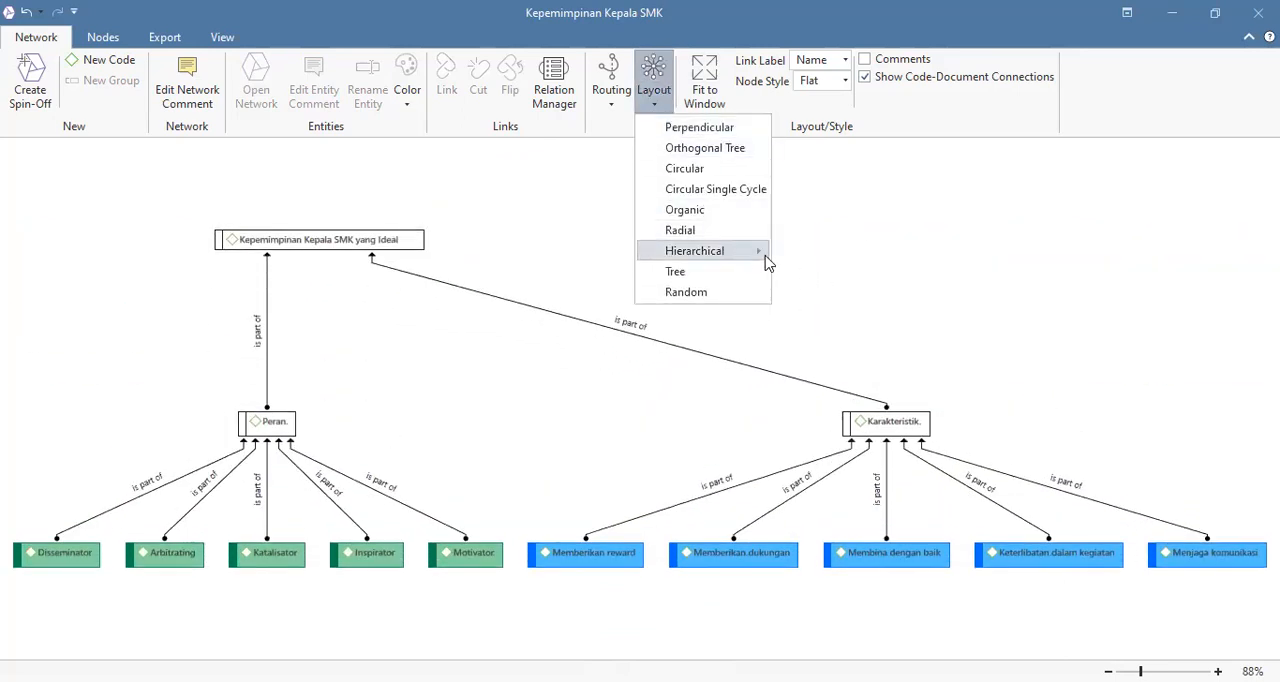
left_click(830, 295)
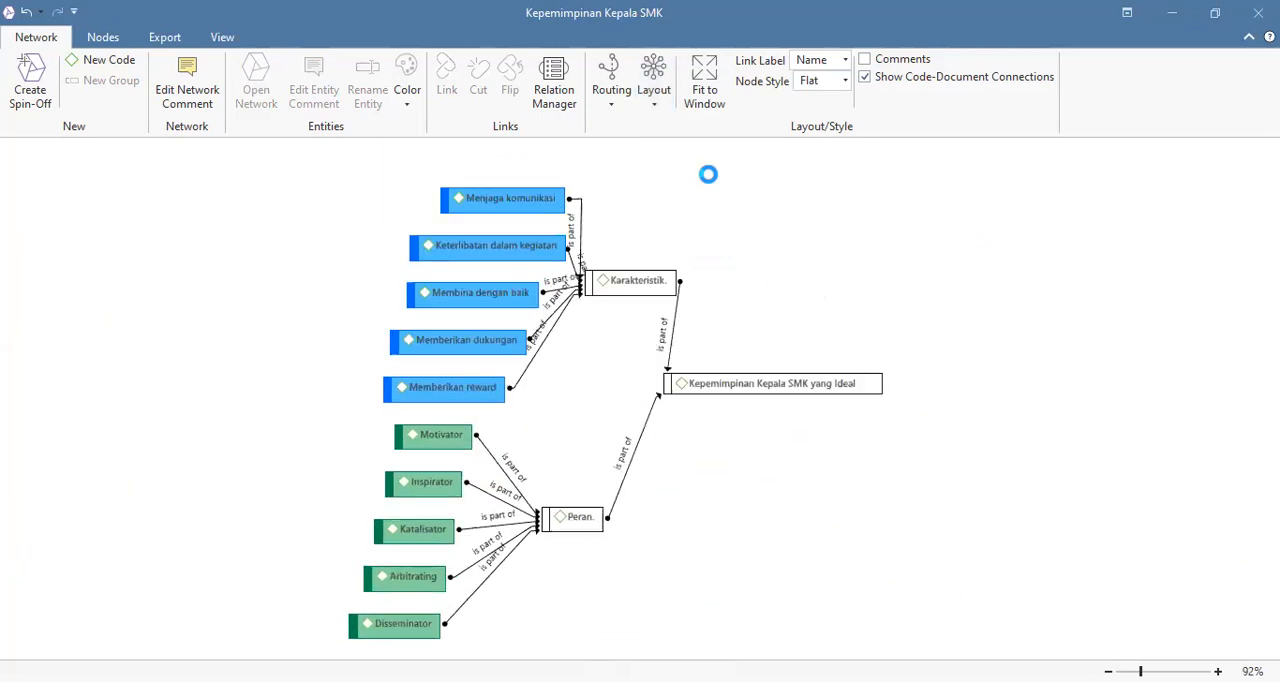
left_click(654, 110)
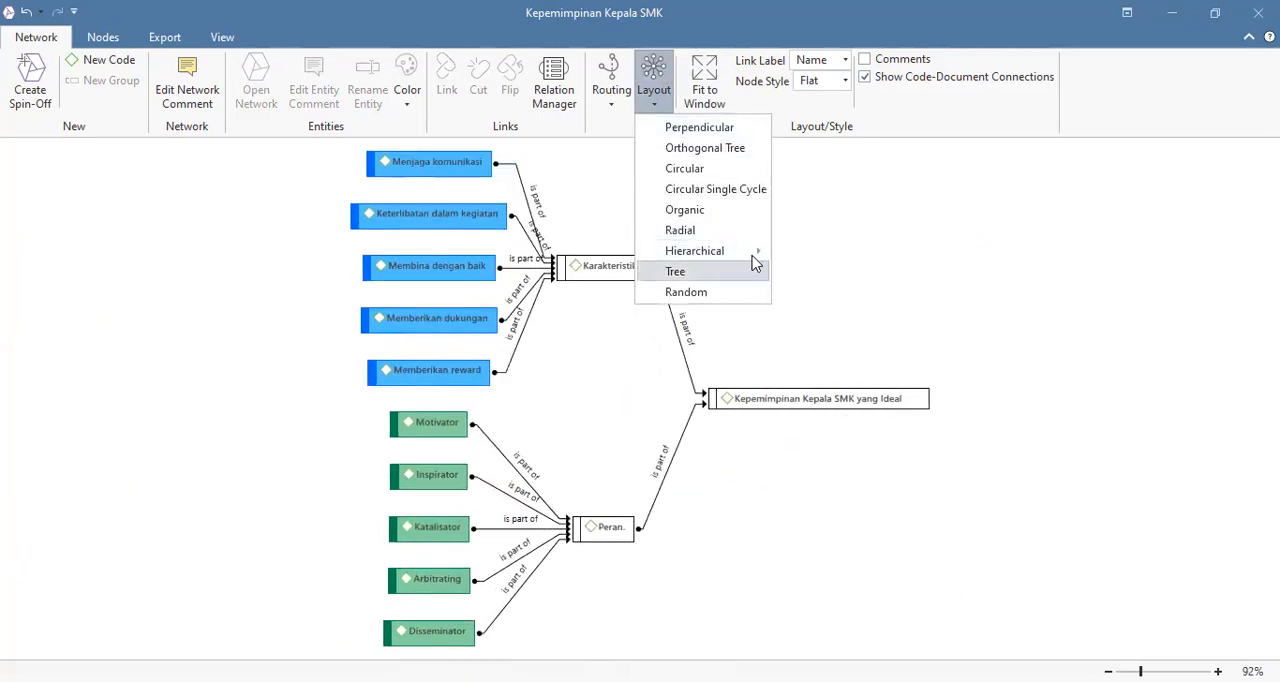
mouse_move(752, 258)
left_click(823, 316)
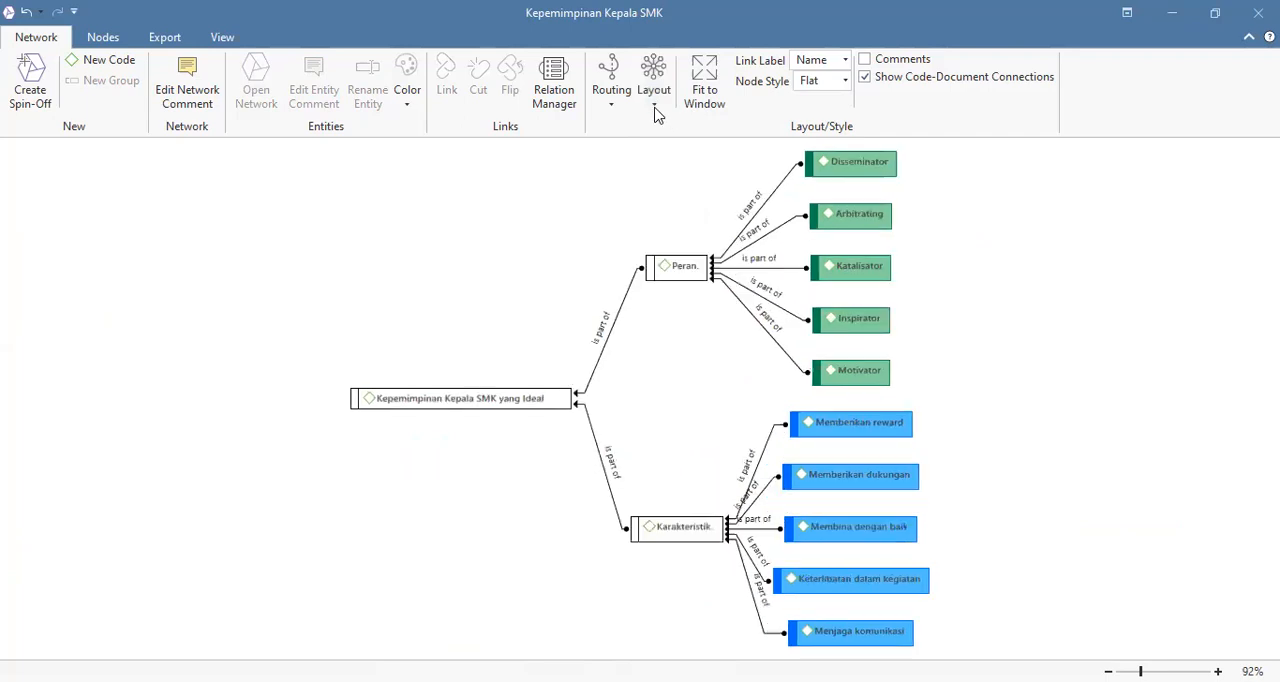
Step: Try the Tree layout and the Random layout on the network
left_click(654, 100)
left_click(675, 271)
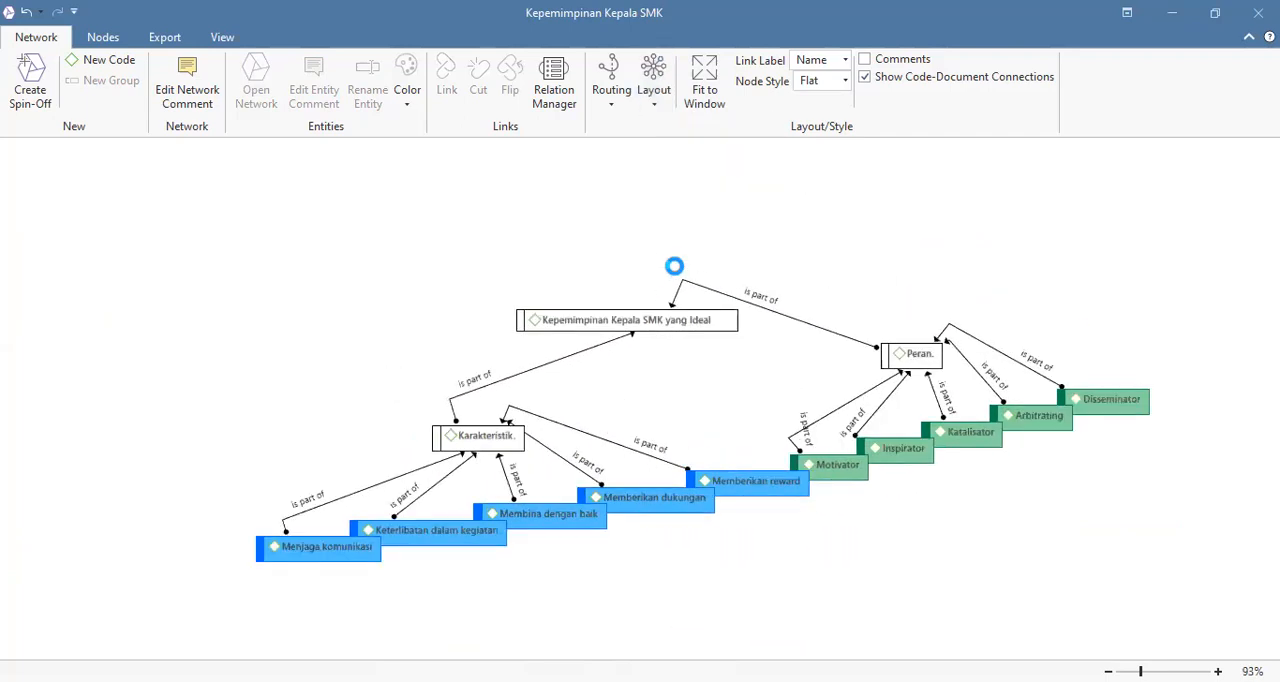
left_click(660, 108)
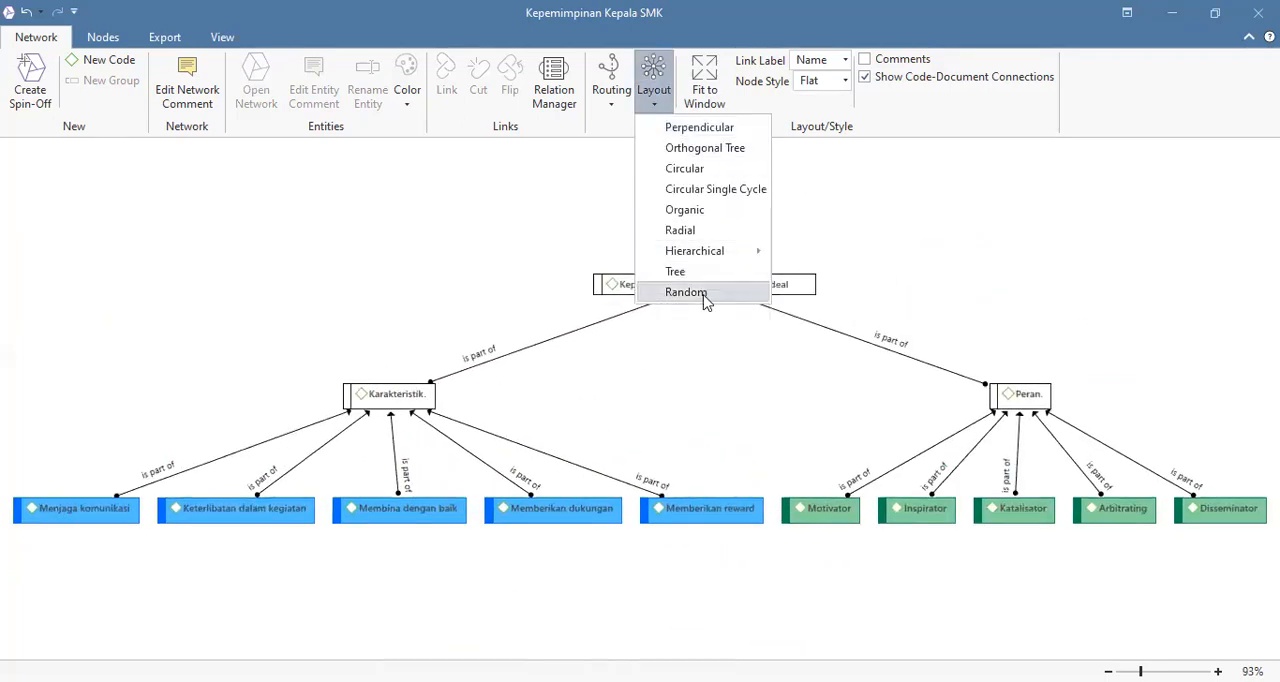
left_click(677, 292)
Step: Arrange the network in the Orthogonal Tree layout
left_click(658, 100)
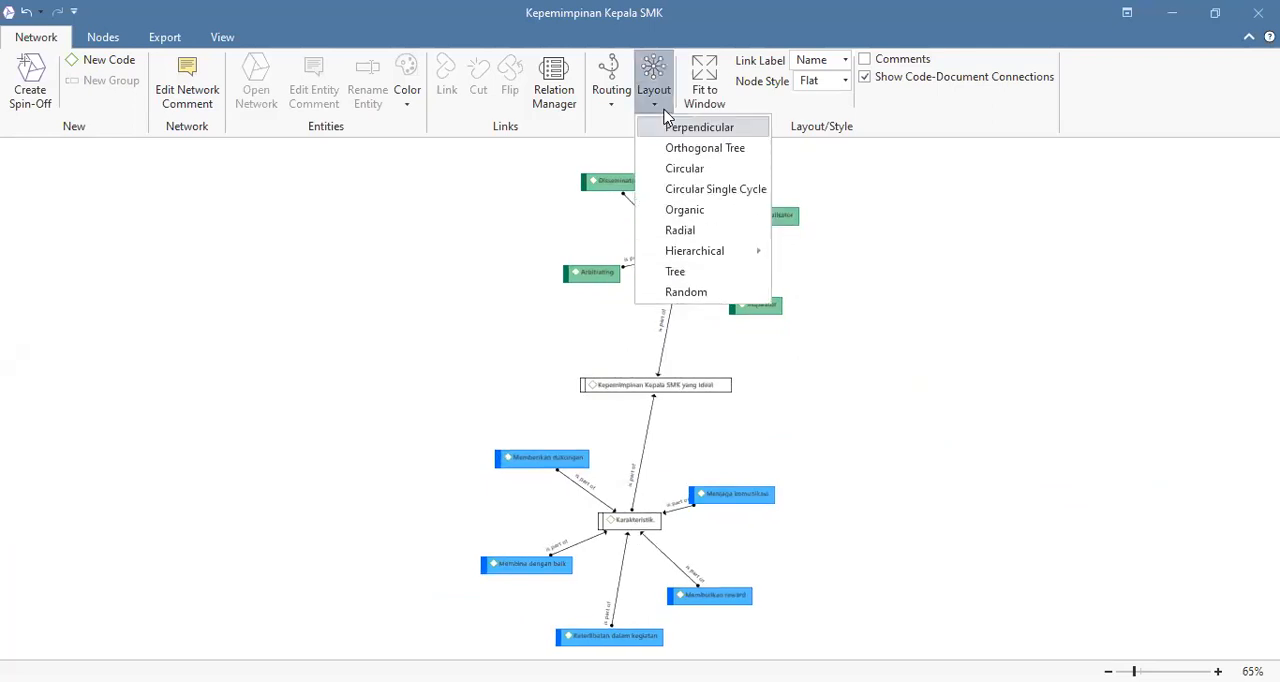
left_click(676, 148)
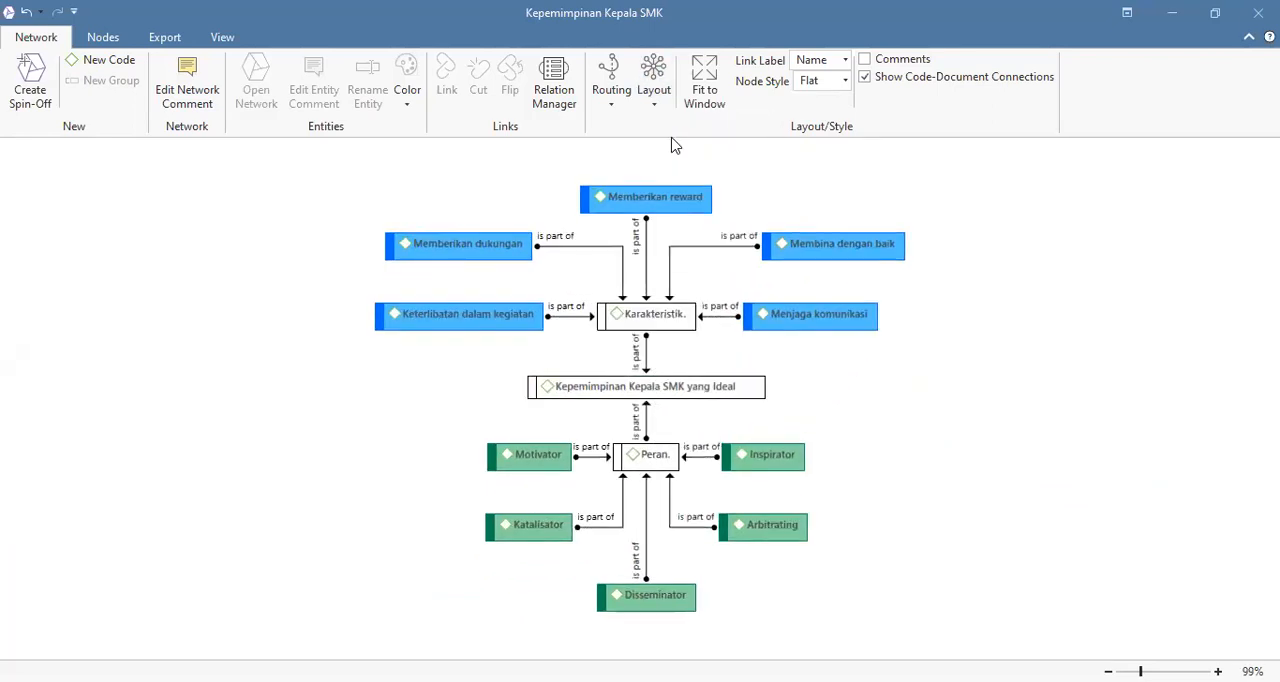
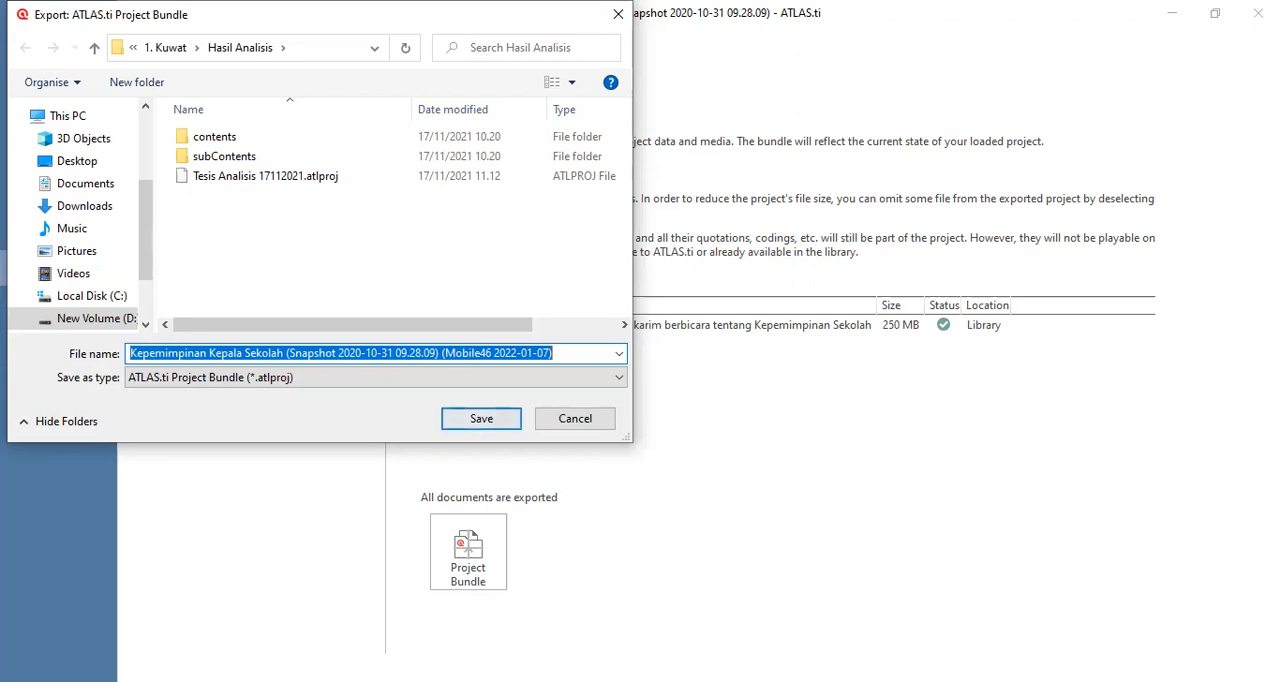
Step: Cancel the project bundle export and save the Kepemimpinan Kepala Sekolah project
left_click(603, 421)
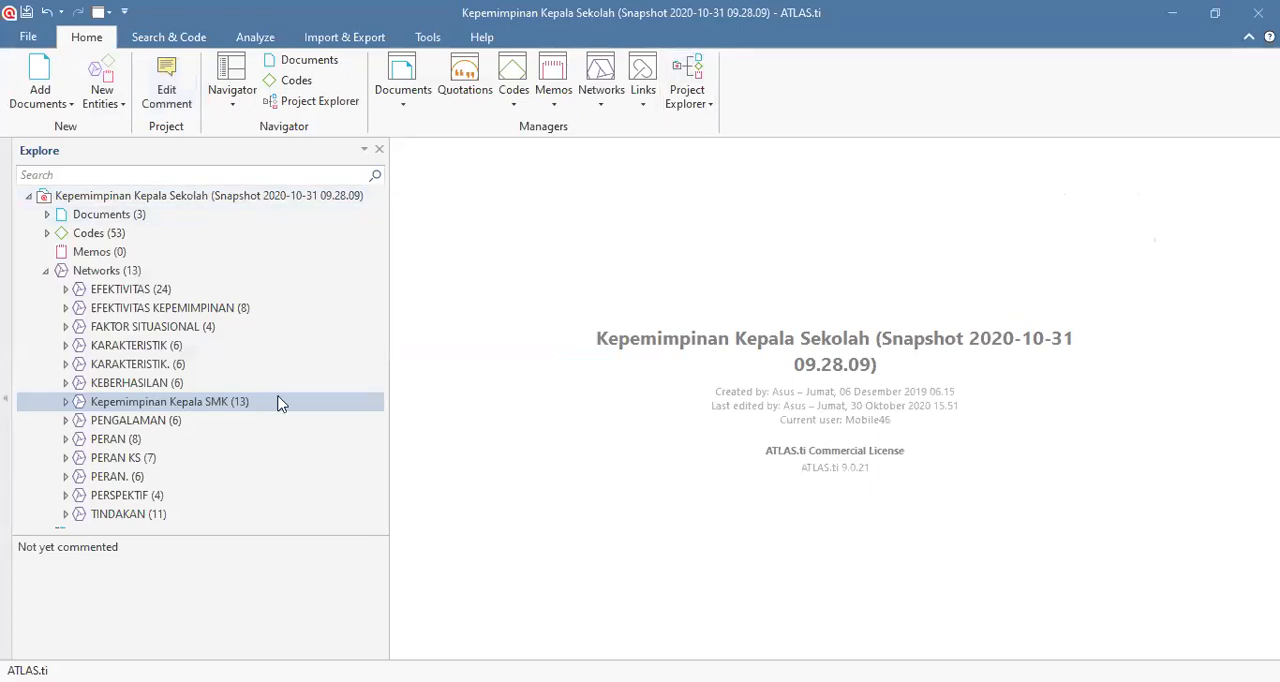
key("ctrl+s")
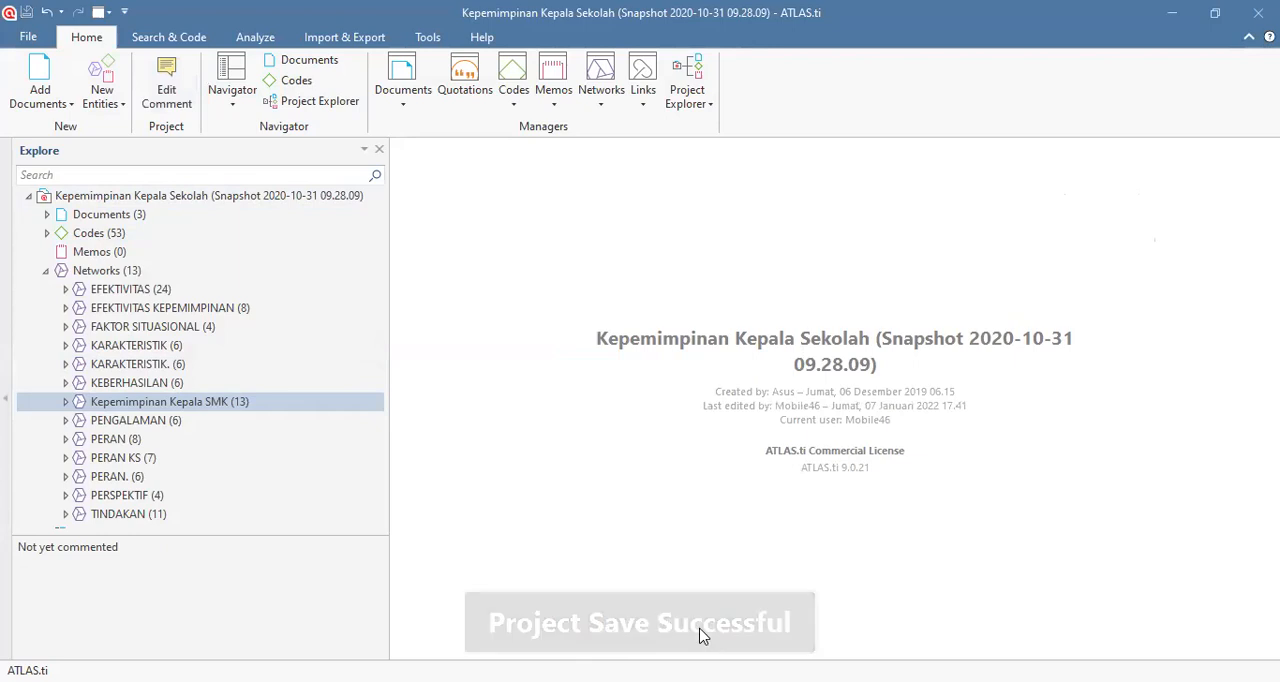
left_click(27, 38)
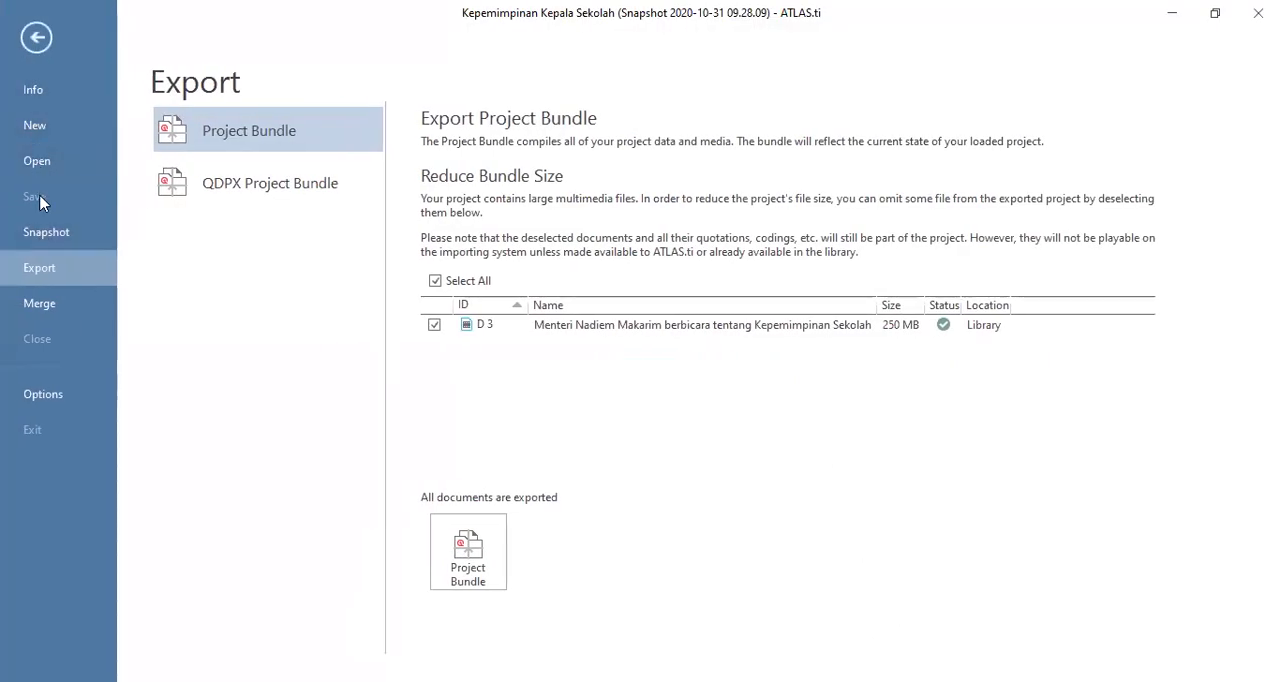
left_click(36, 45)
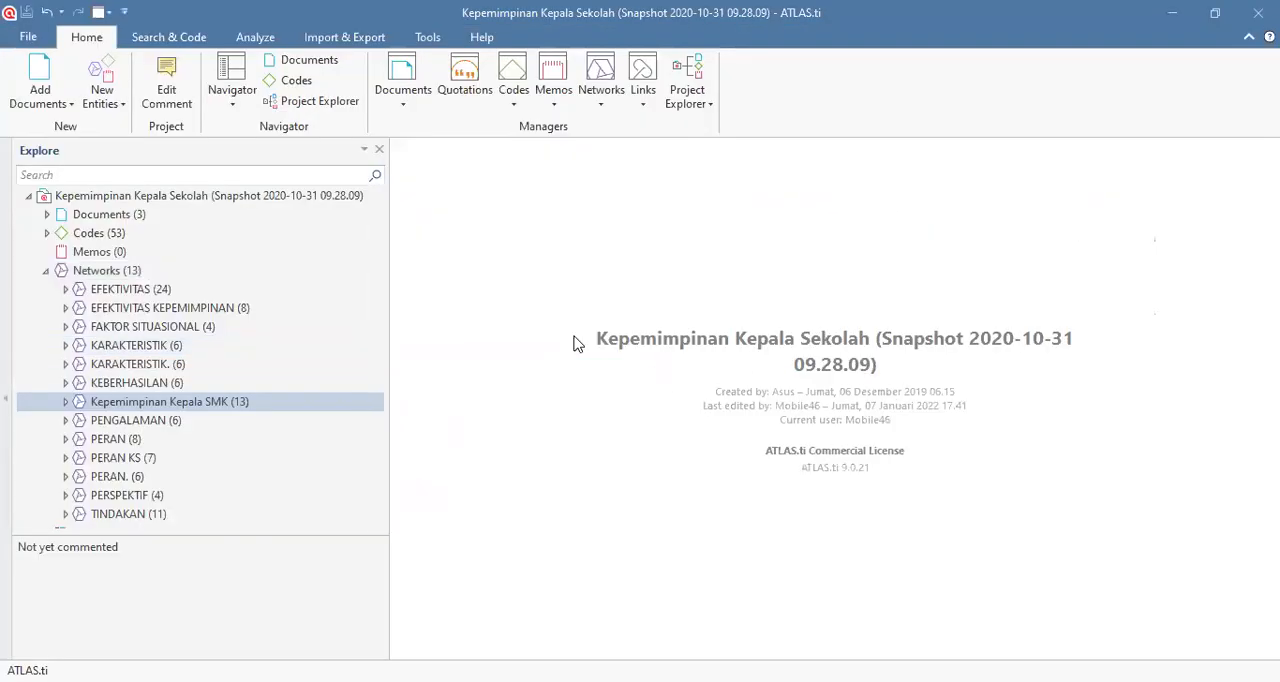
left_click_drag(390, 260, 362, 251)
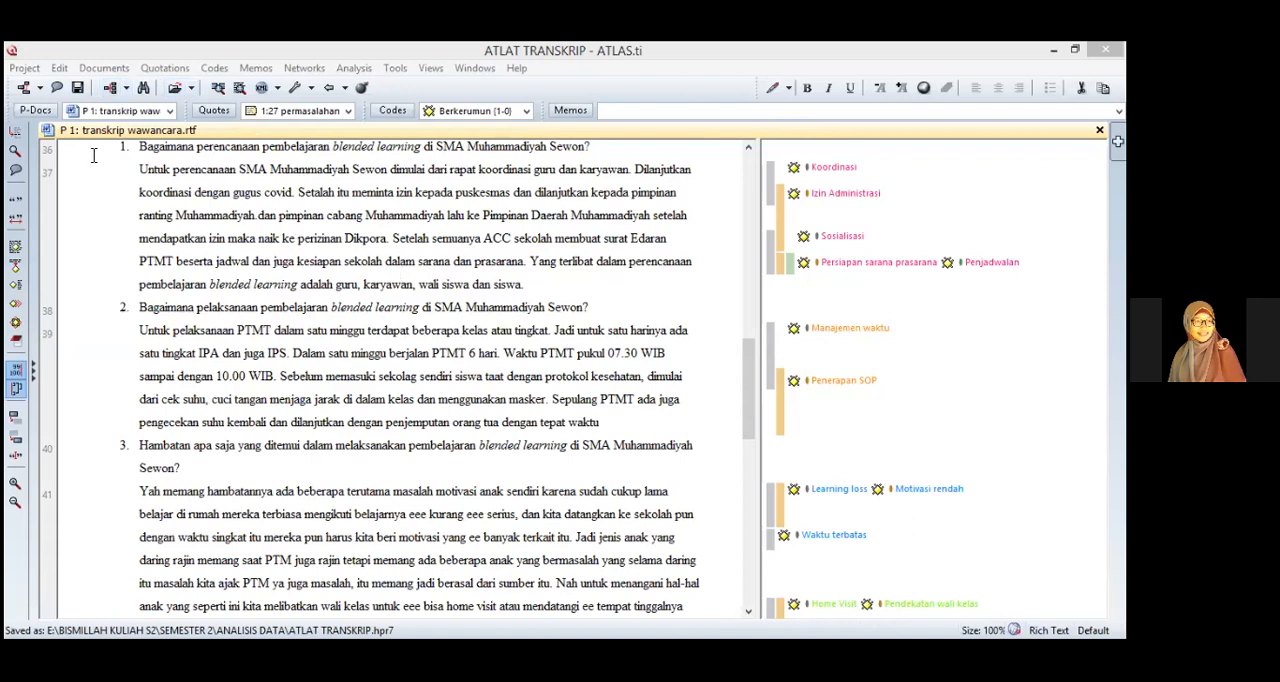
Step: In the ATLAT TRANSKRIP project, examine the codes and code families, including Solusi Permasalahan, in the Code Manager
left_click(398, 116)
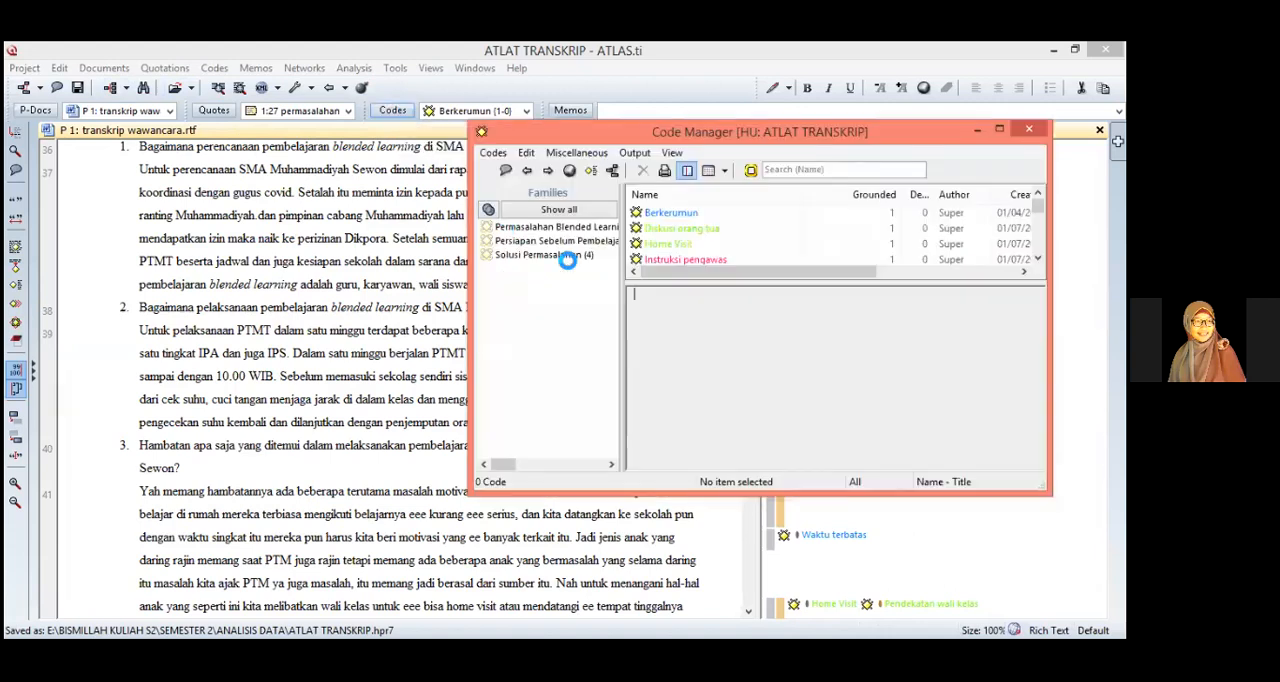
left_click(565, 254)
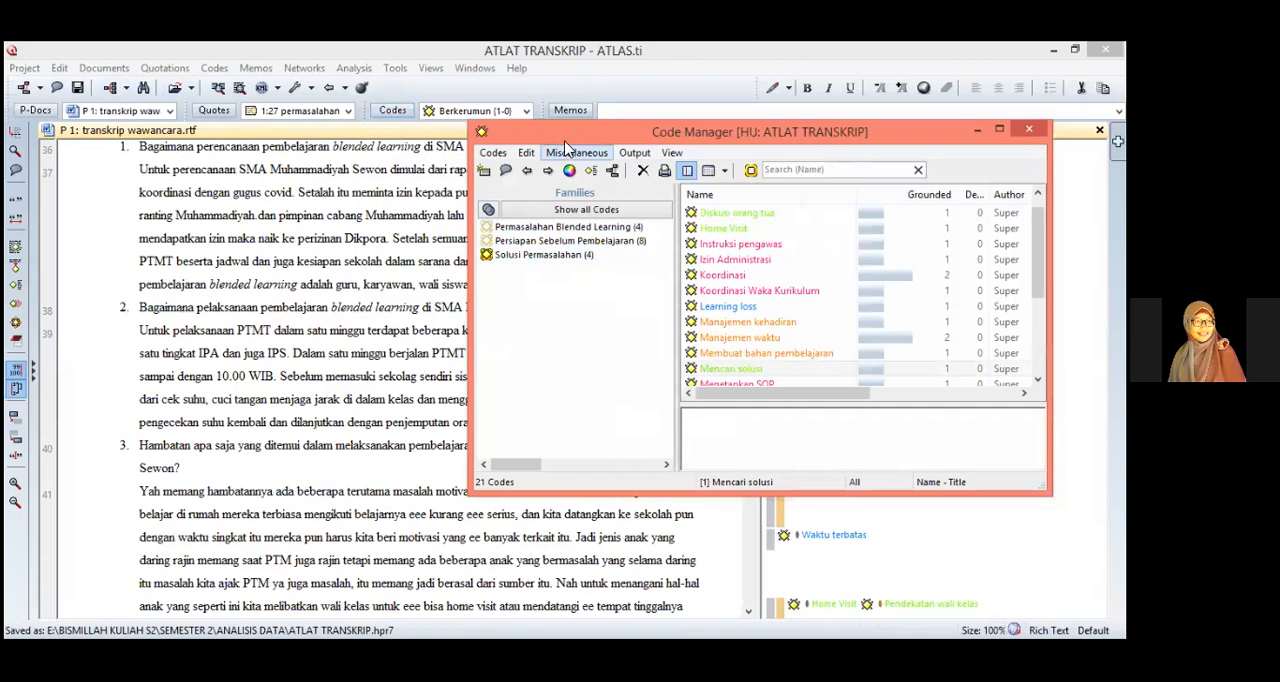
left_click_drag(564, 134, 483, 144)
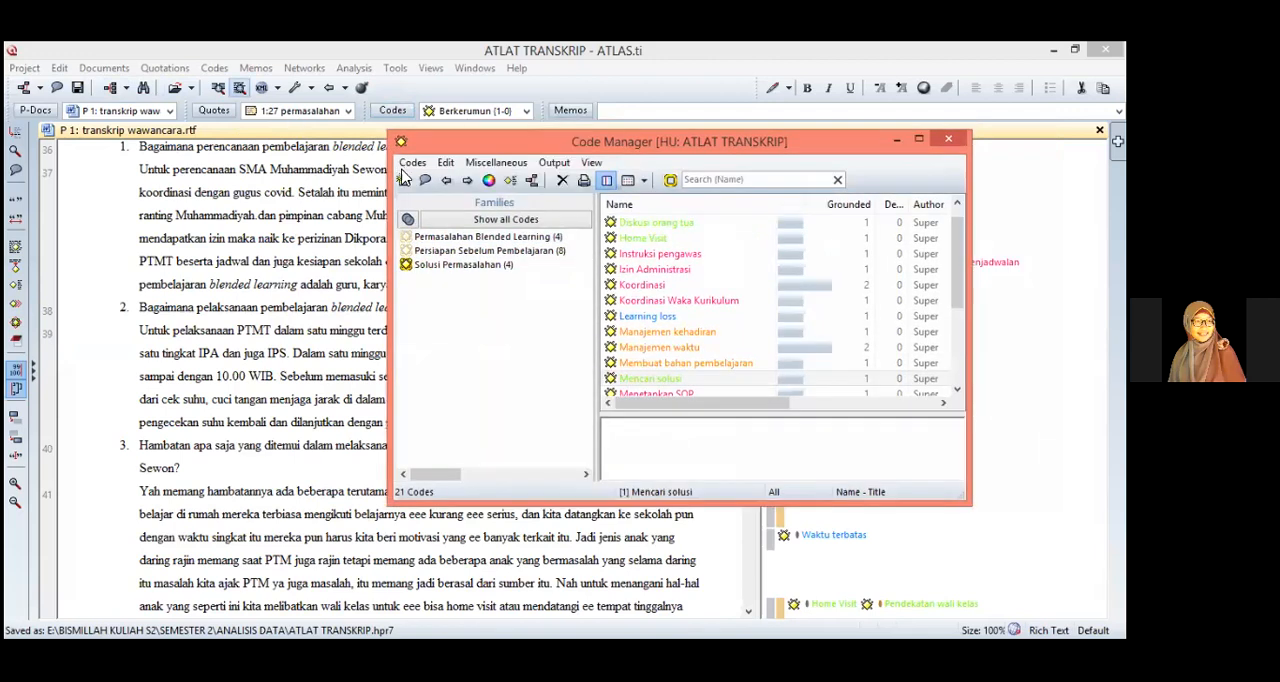
left_click(360, 133)
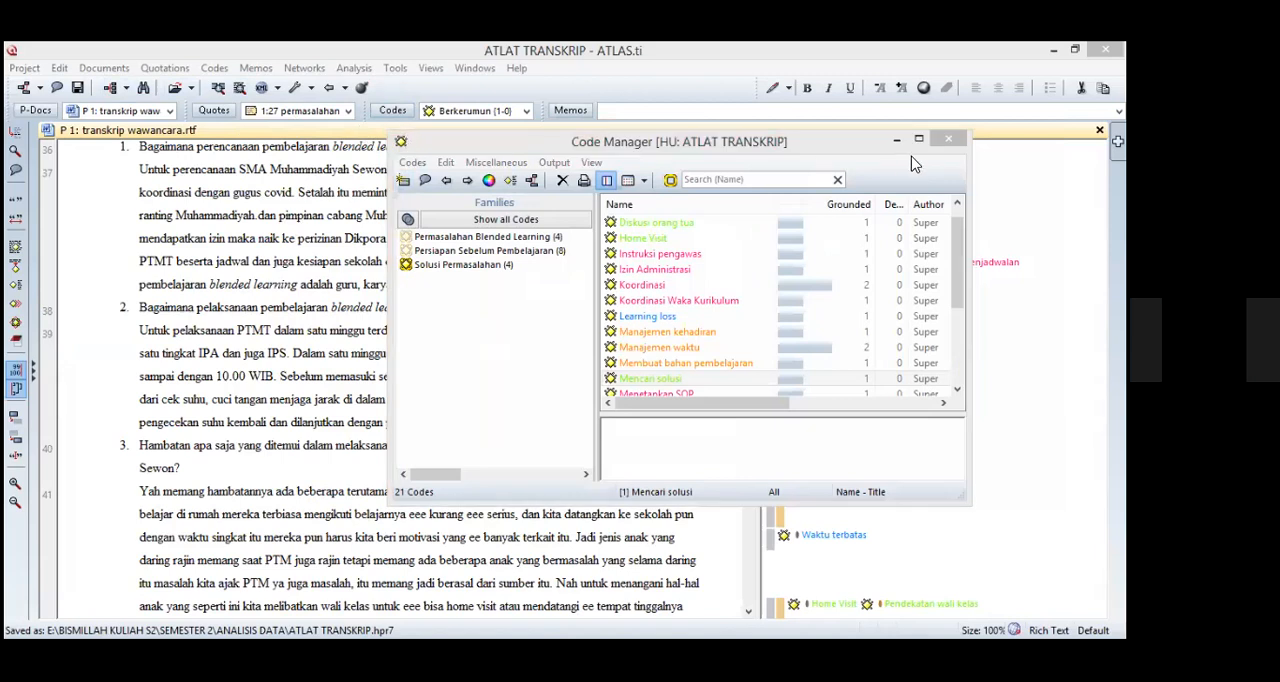
left_click(203, 90)
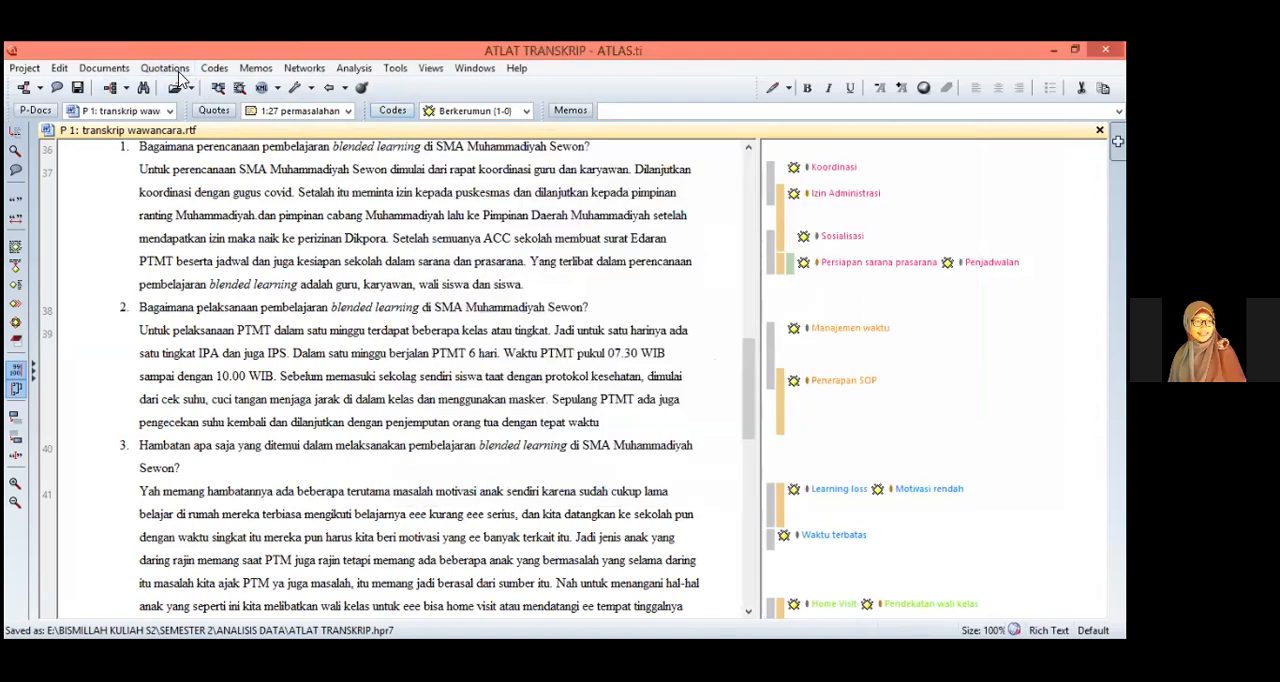
Step: Open the Network View Manager full-size and try to create a new network view from it
left_click(793, 180)
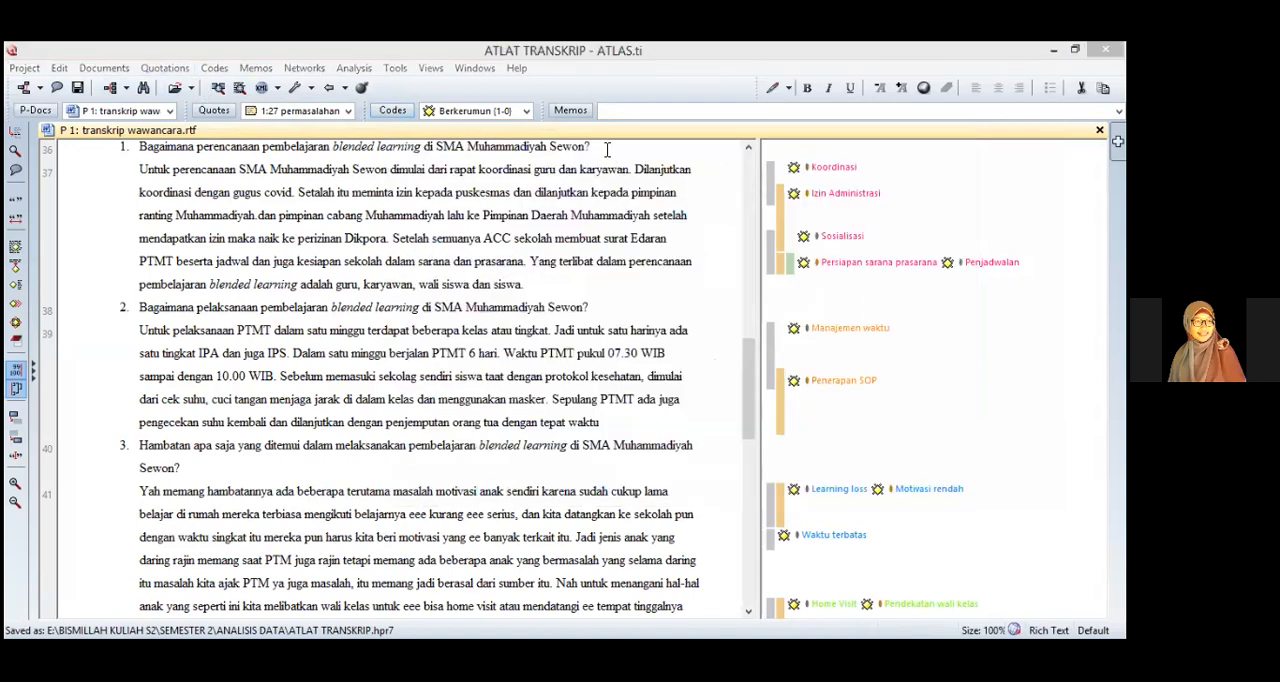
left_click(25, 68)
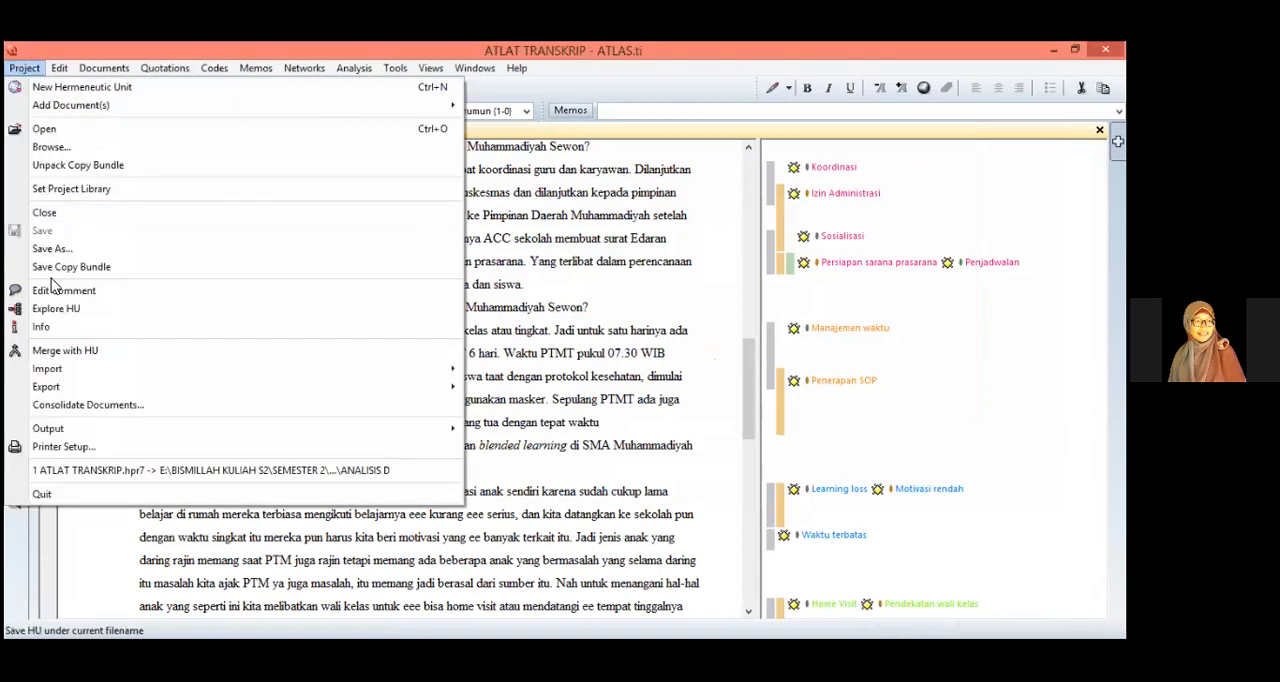
left_click(22, 91)
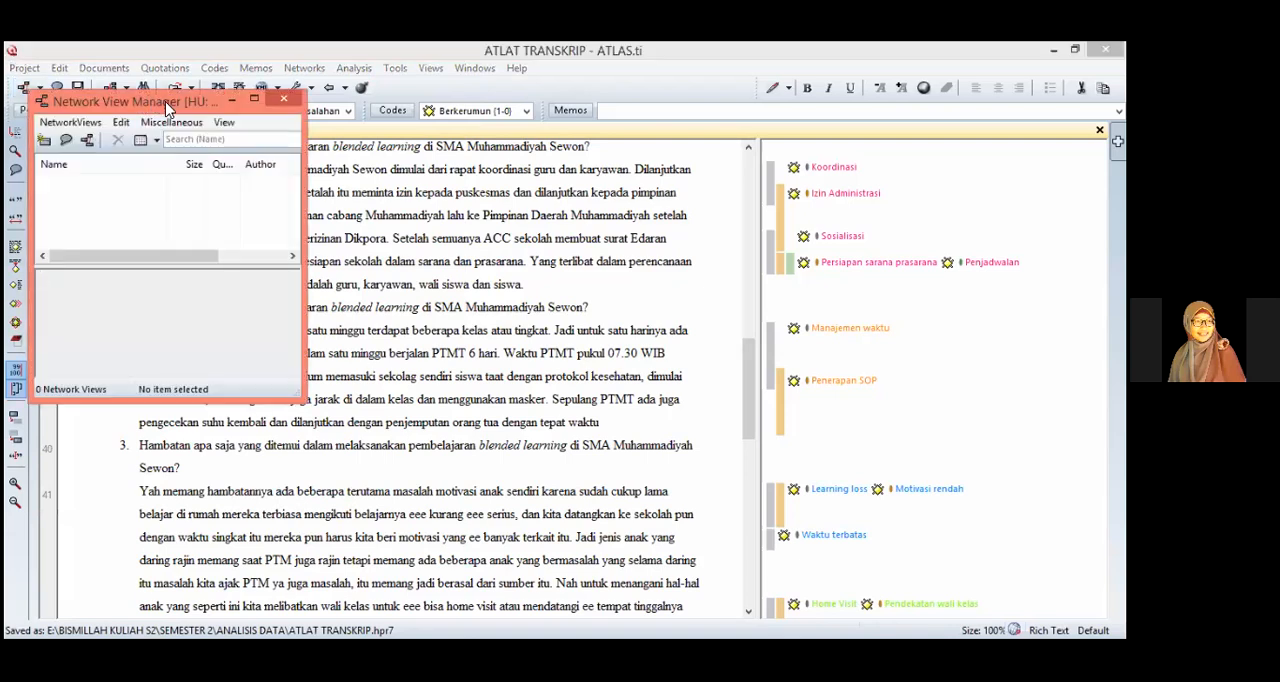
left_click(254, 99)
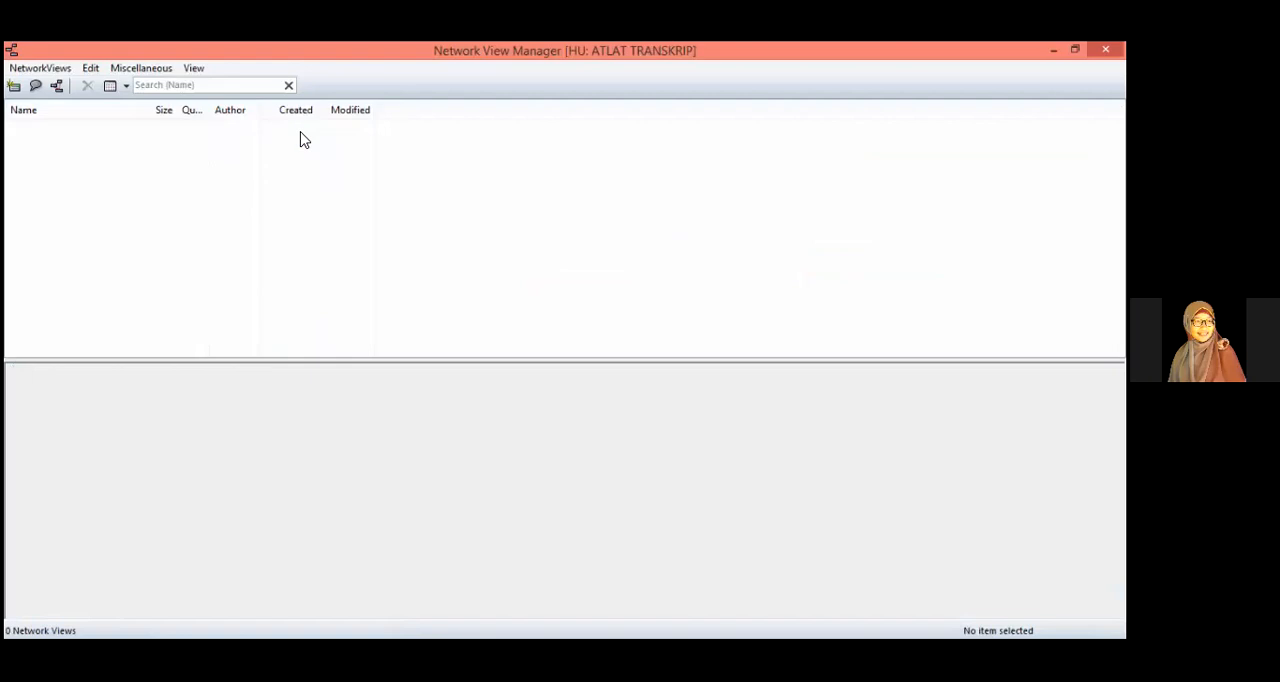
left_click(45, 68)
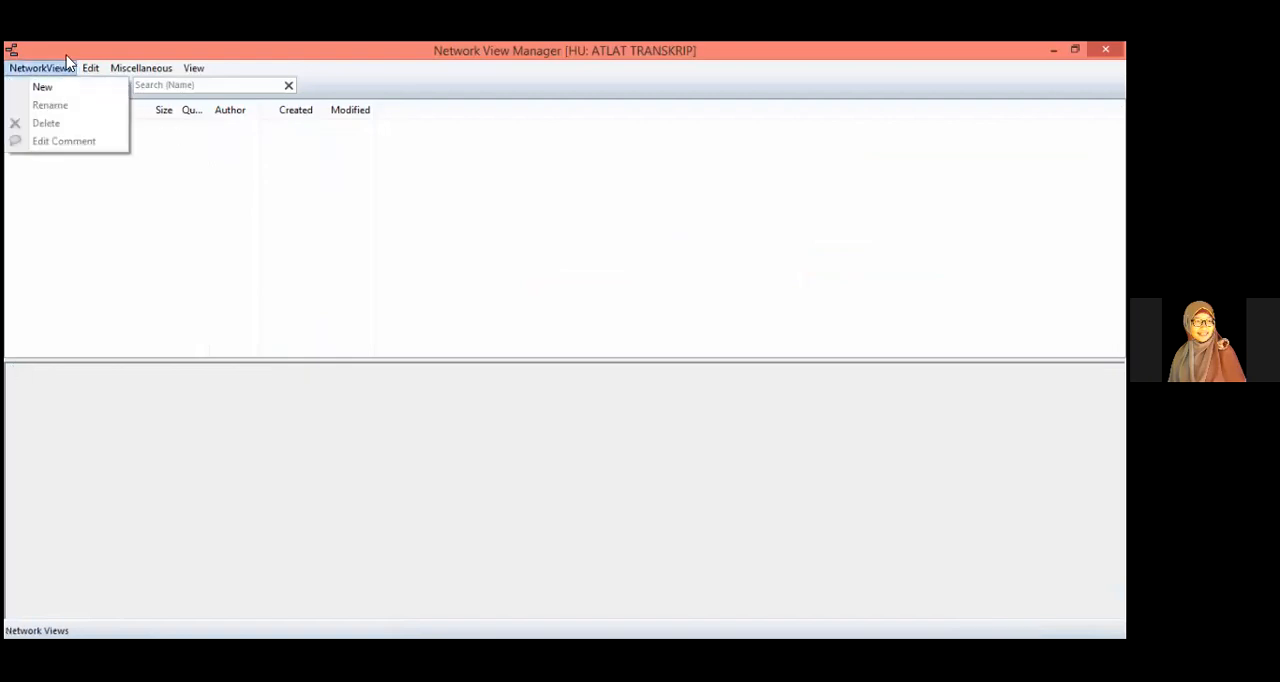
left_click(46, 88)
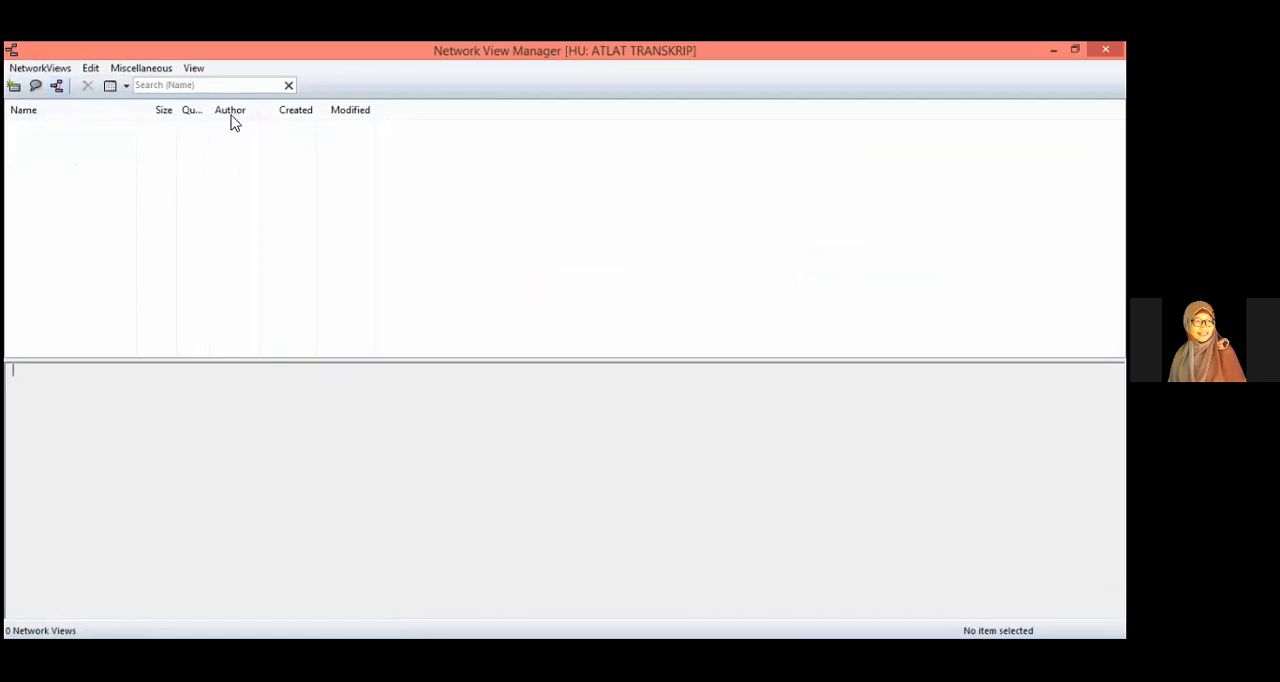
Step: Search the network views for "Kode", clear the search and close the Network View Manager
left_click(150, 87)
type("Kode")
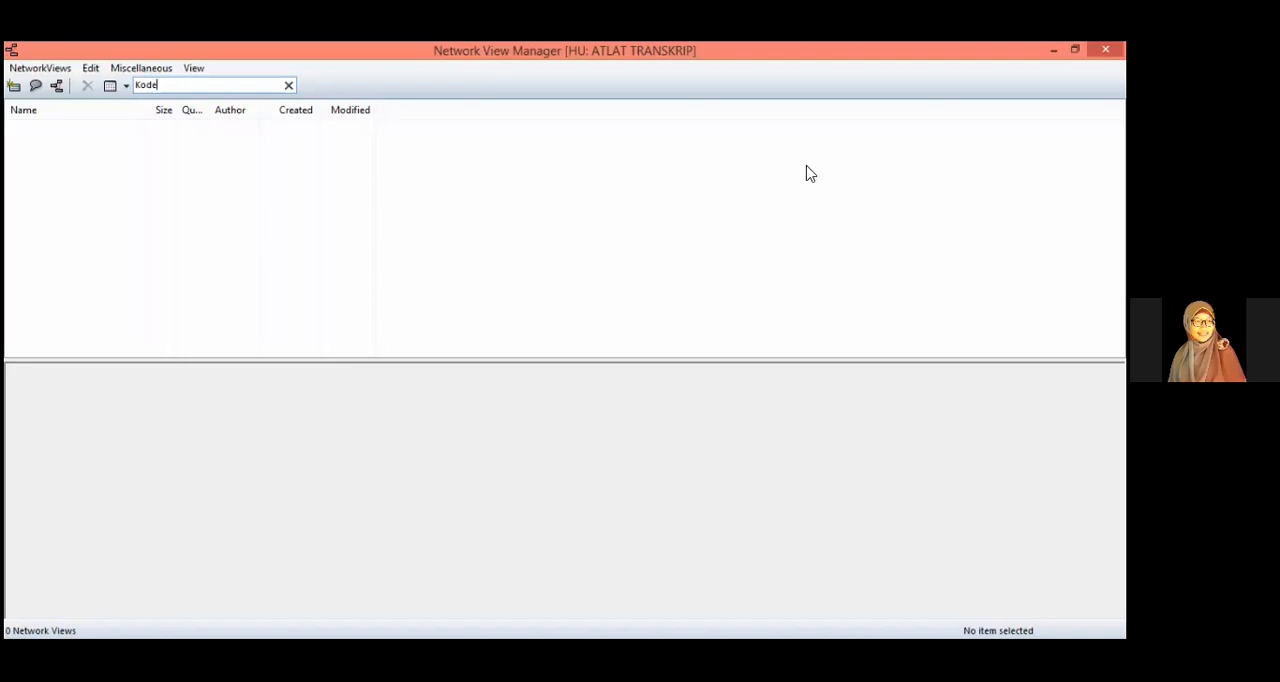
left_click_drag(205, 51, 390, 196)
key("BackSpace")
key("BackSpace")
key("BackSpace")
key("BackSpace")
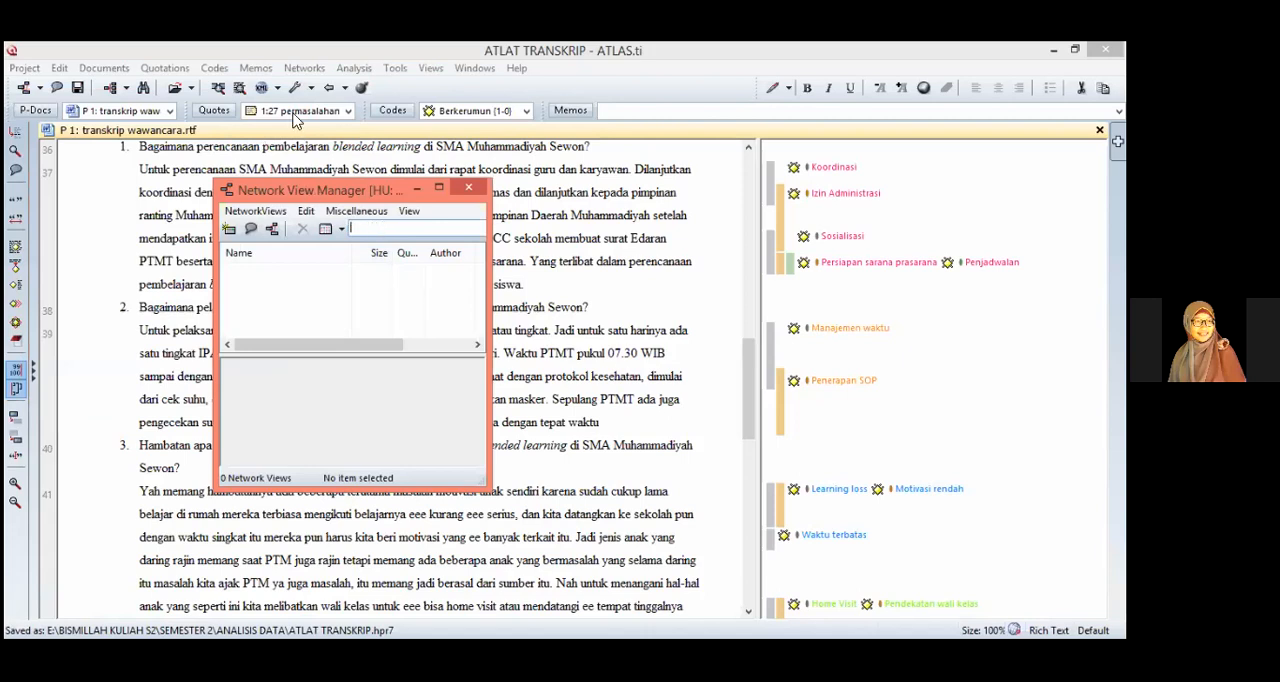
left_click(469, 191)
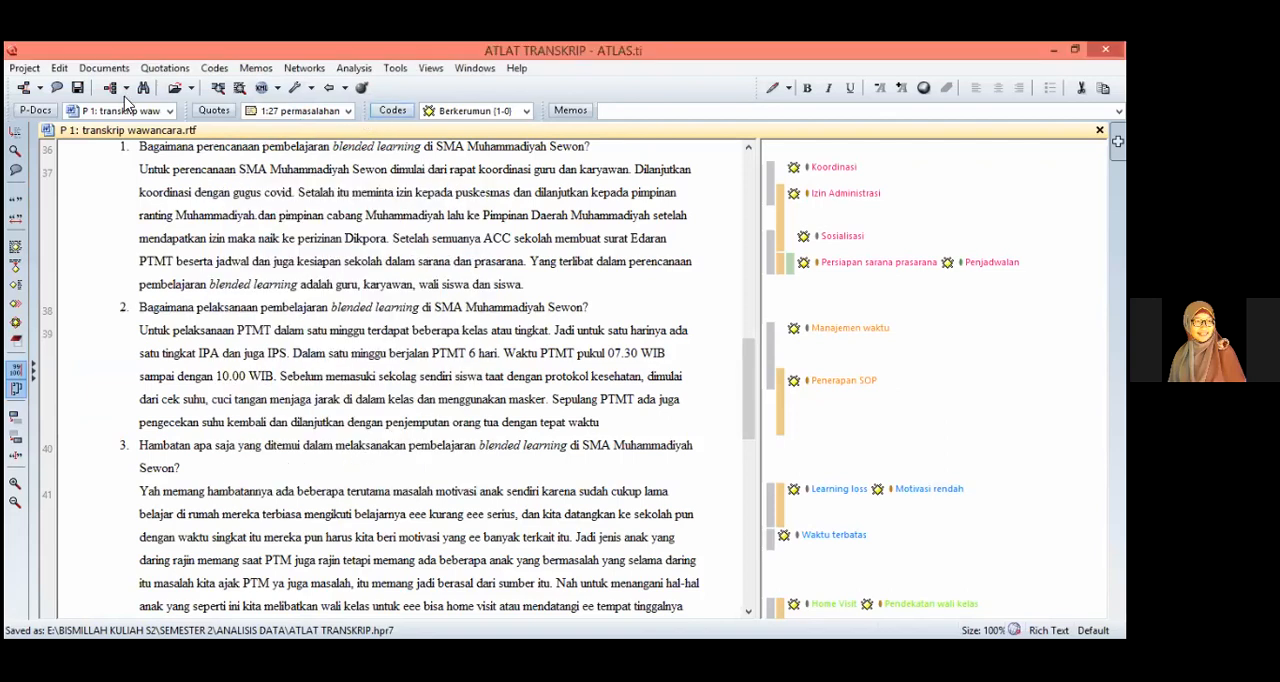
left_click(39, 89)
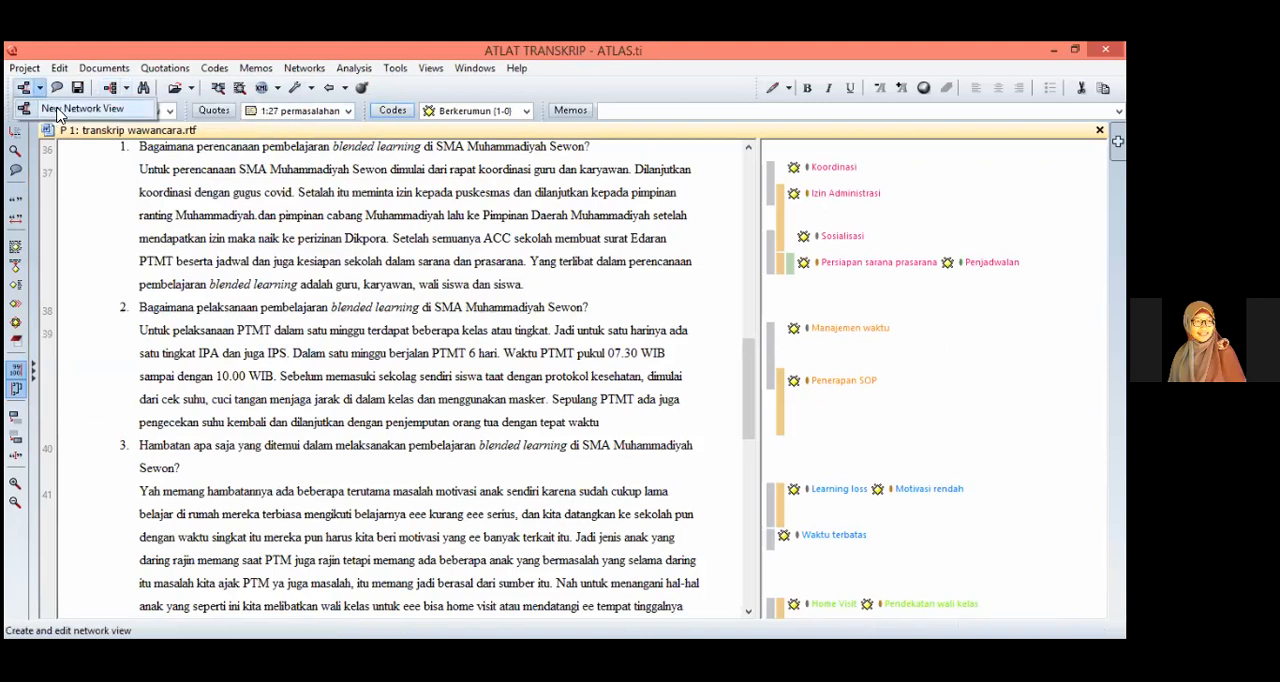
left_click(59, 112)
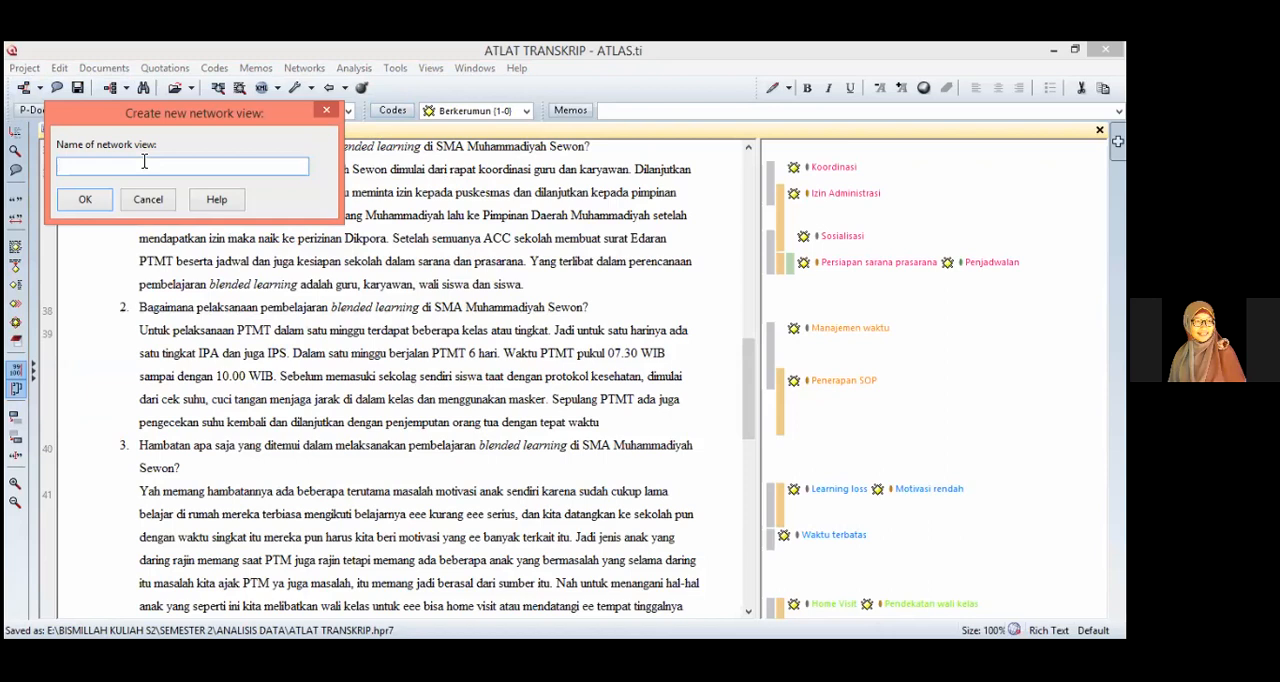
type("4")
key("BackSpace")
left_click_drag(145, 110, 202, 185)
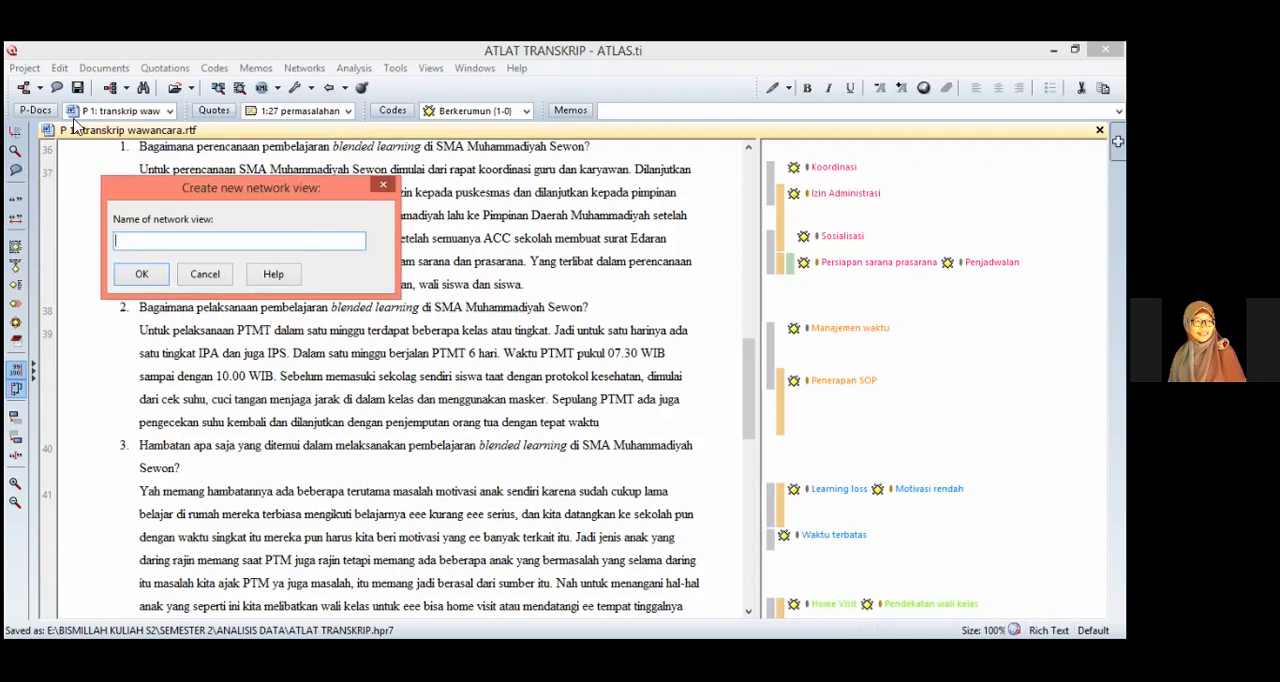
key("Escape")
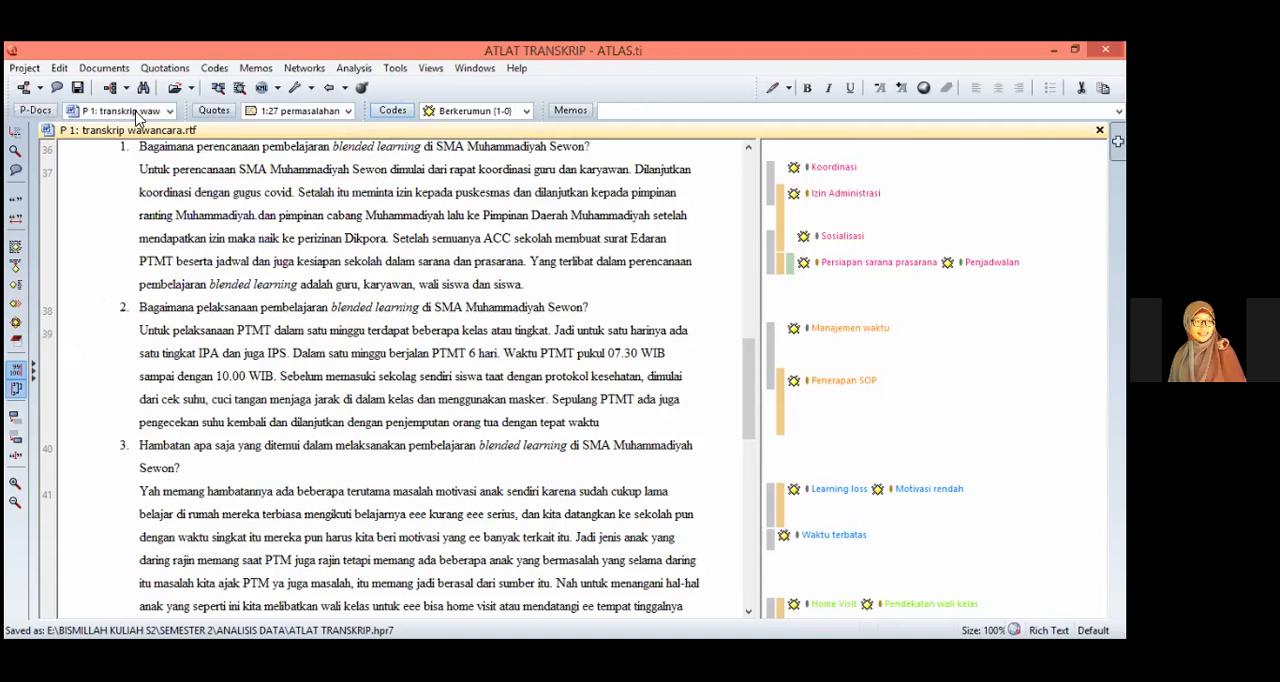
Step: Keep the navigation lists displayed beside the transcript, with Primary Documents above and Codes below
left_click(37, 376)
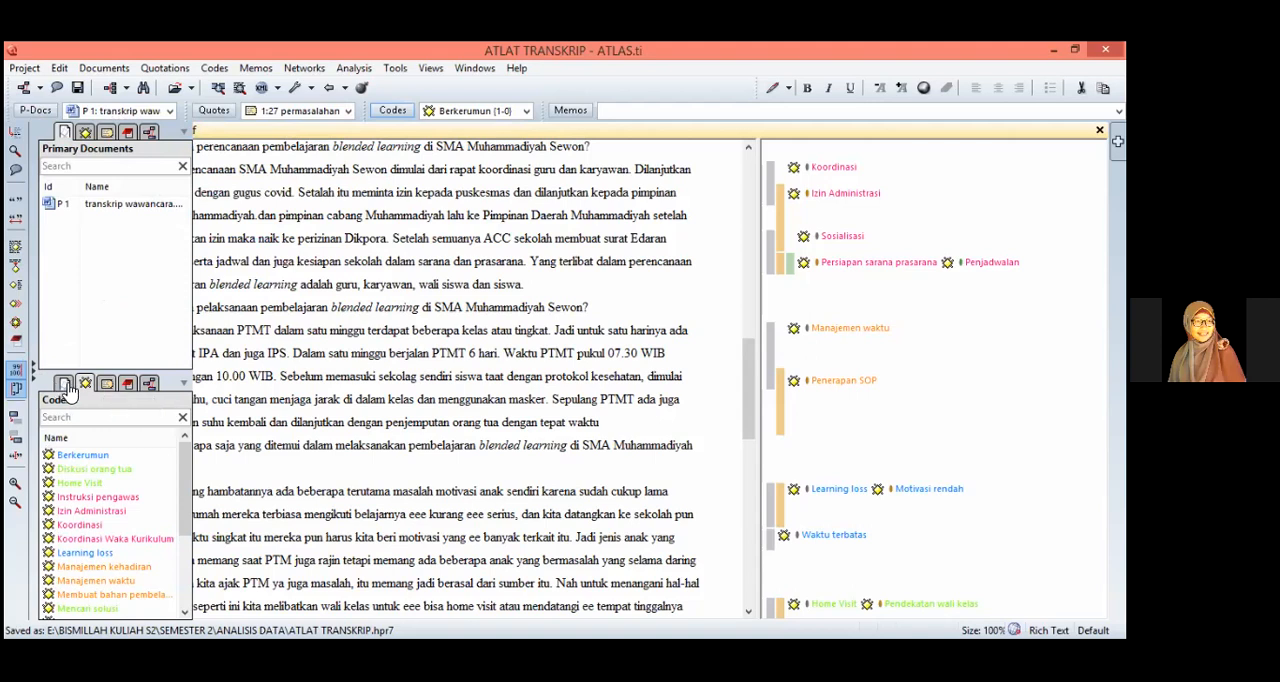
left_click(65, 387)
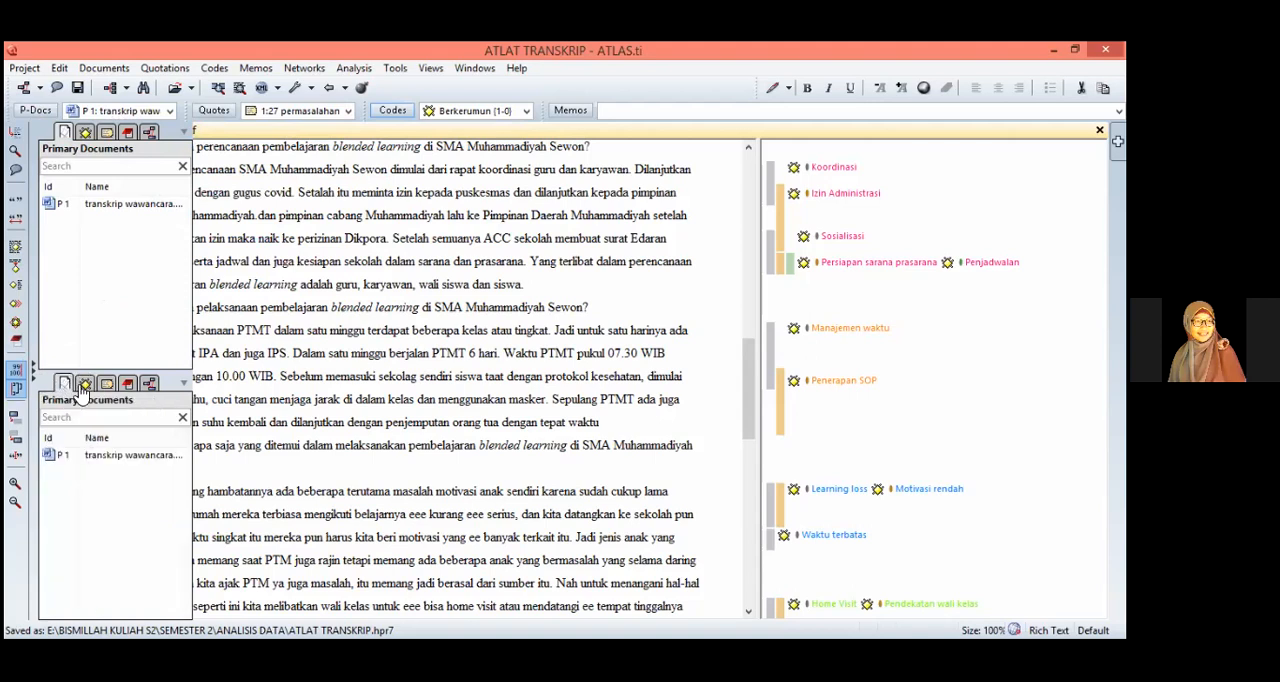
left_click(85, 386)
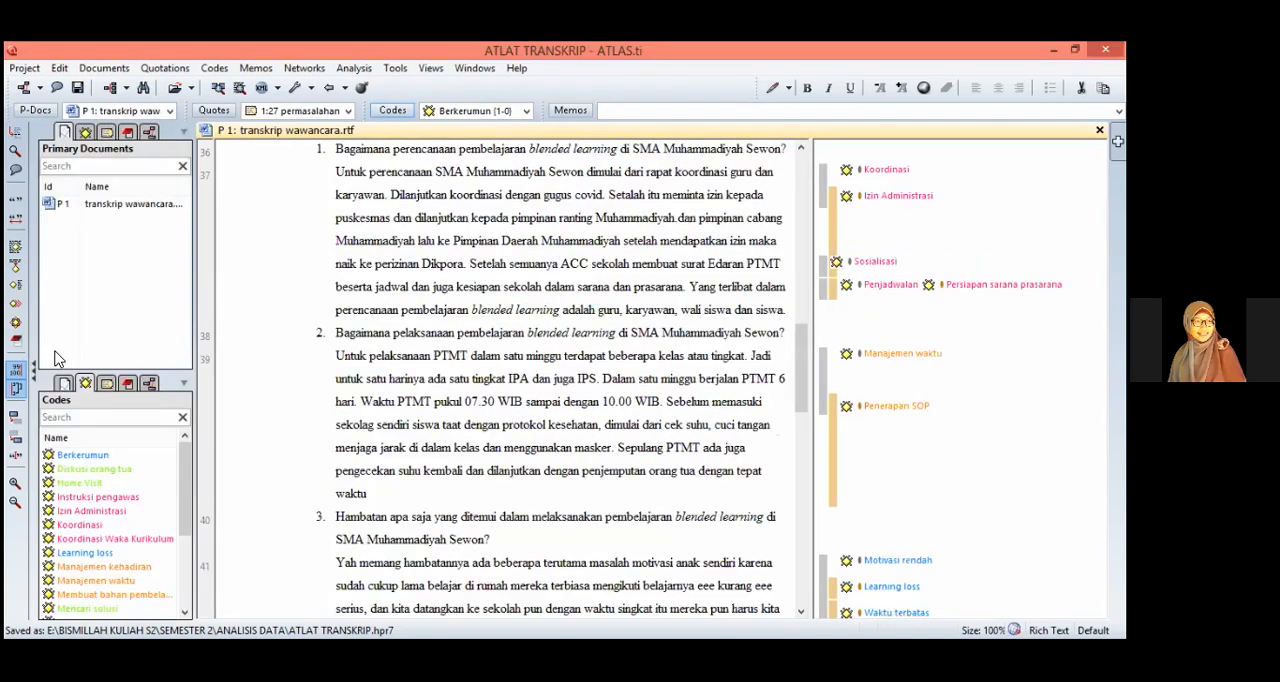
Step: Create a new network view named "Upaya Mengatasi Masalah"
left_click(40, 87)
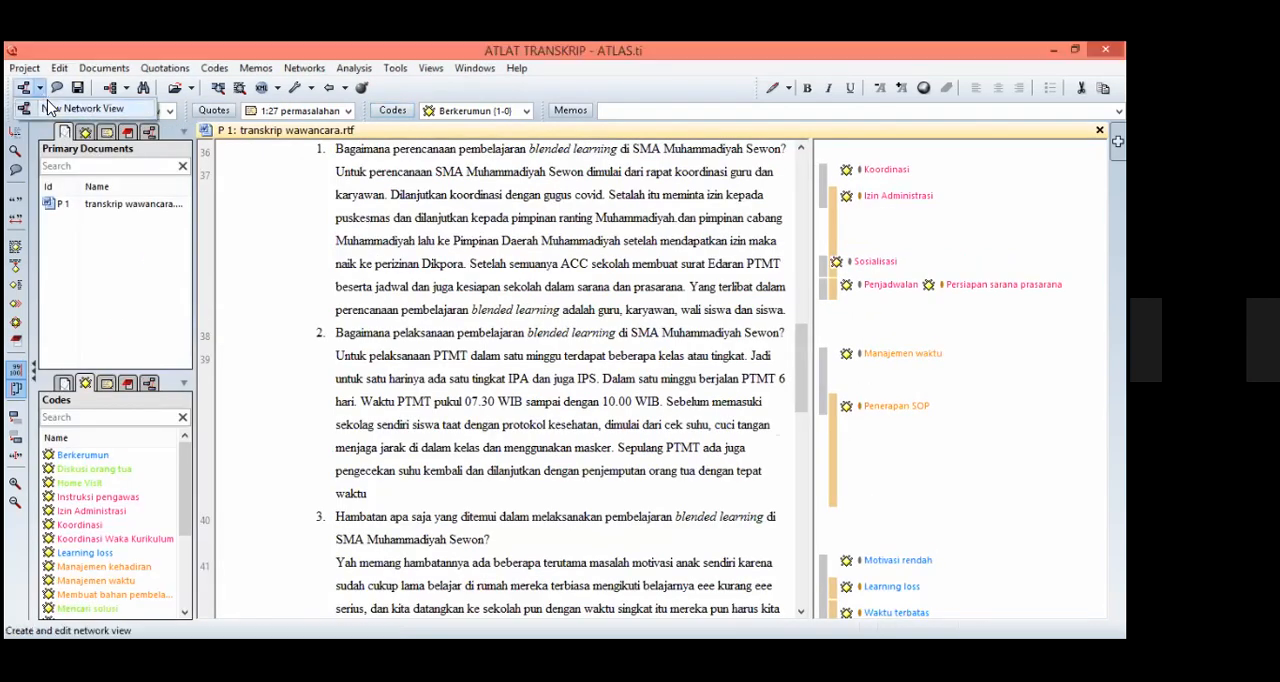
left_click(50, 108)
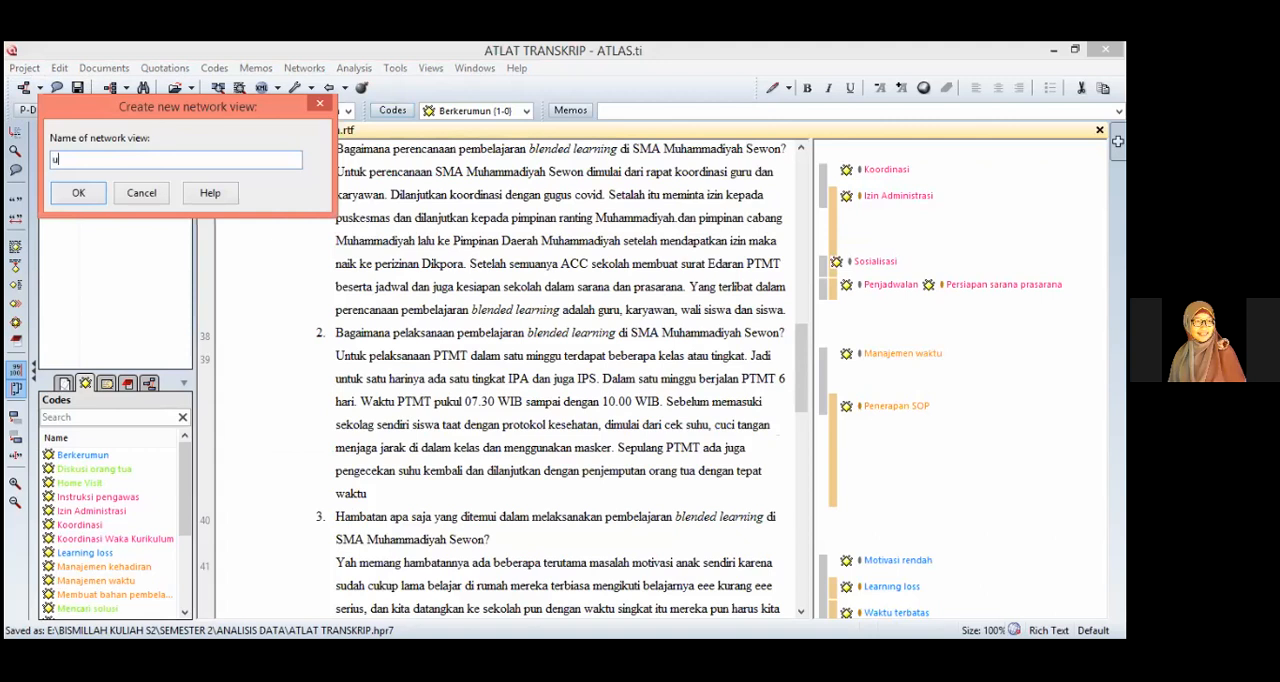
type("Upaya mENGATAS")
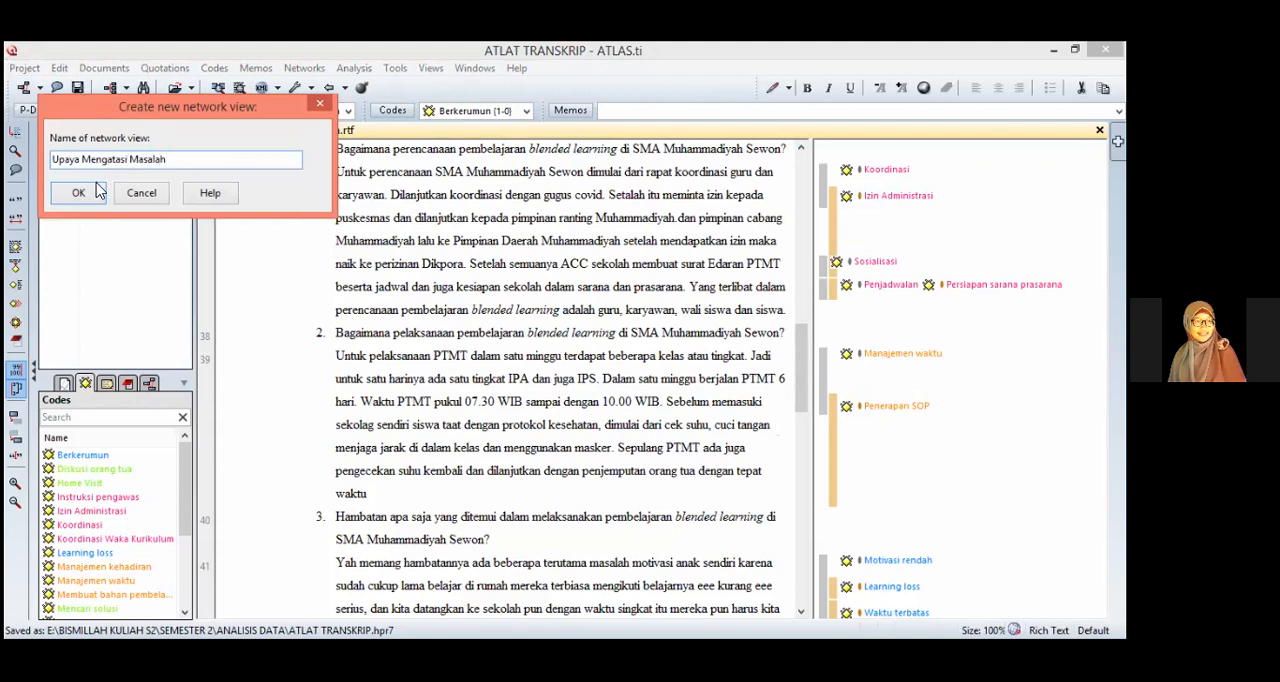
left_click(145, 194)
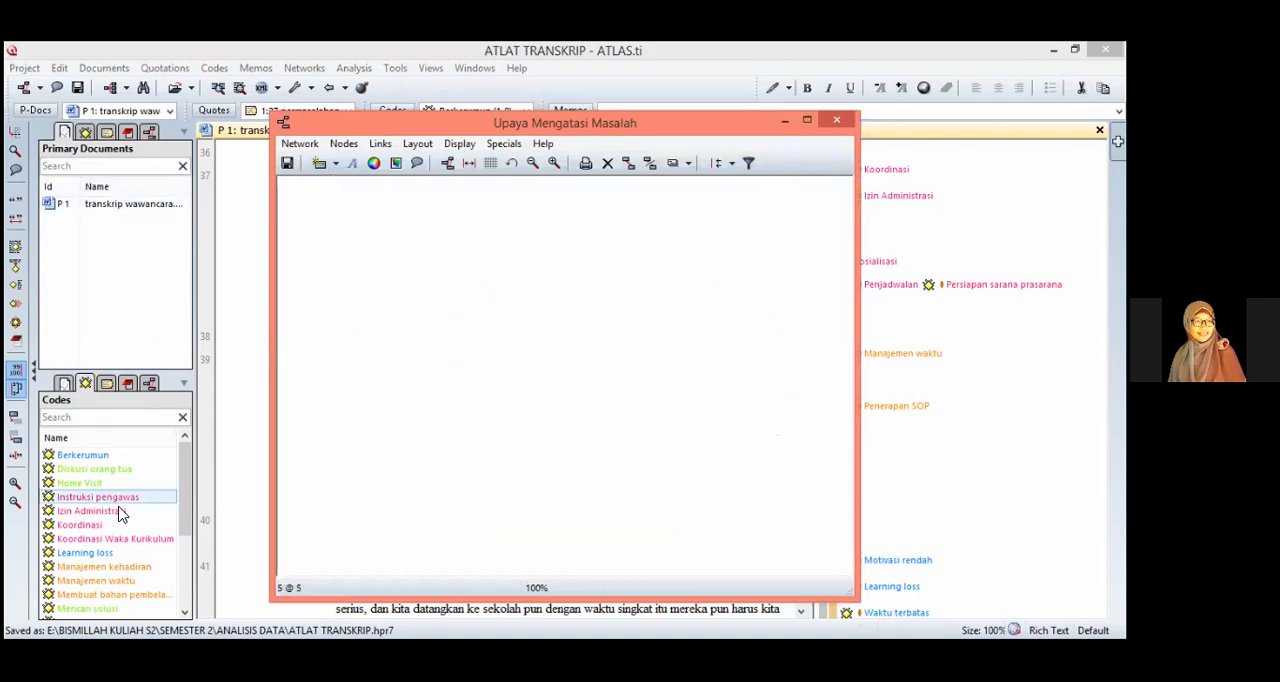
Step: Add the codes Home Visit, Mencari solusi and Pendekatan wali kelas to the network and stack them vertically near its centre
left_click_drag(185, 490, 190, 545)
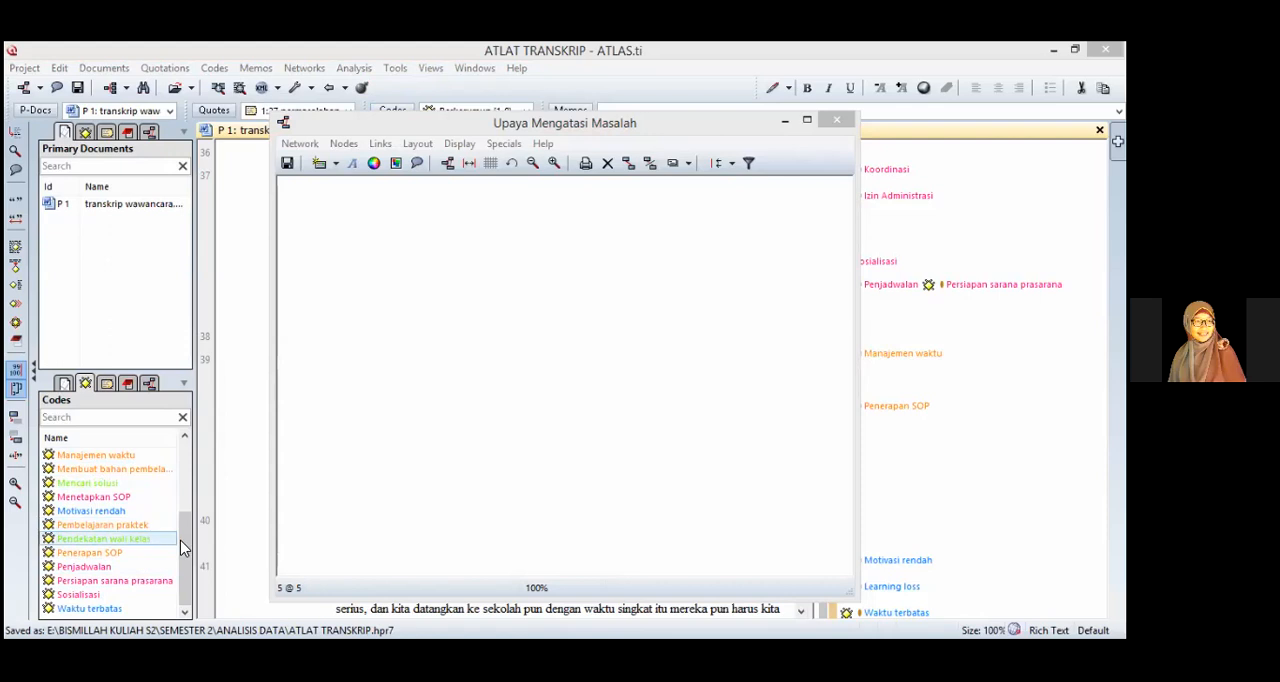
left_click_drag(188, 546, 194, 499)
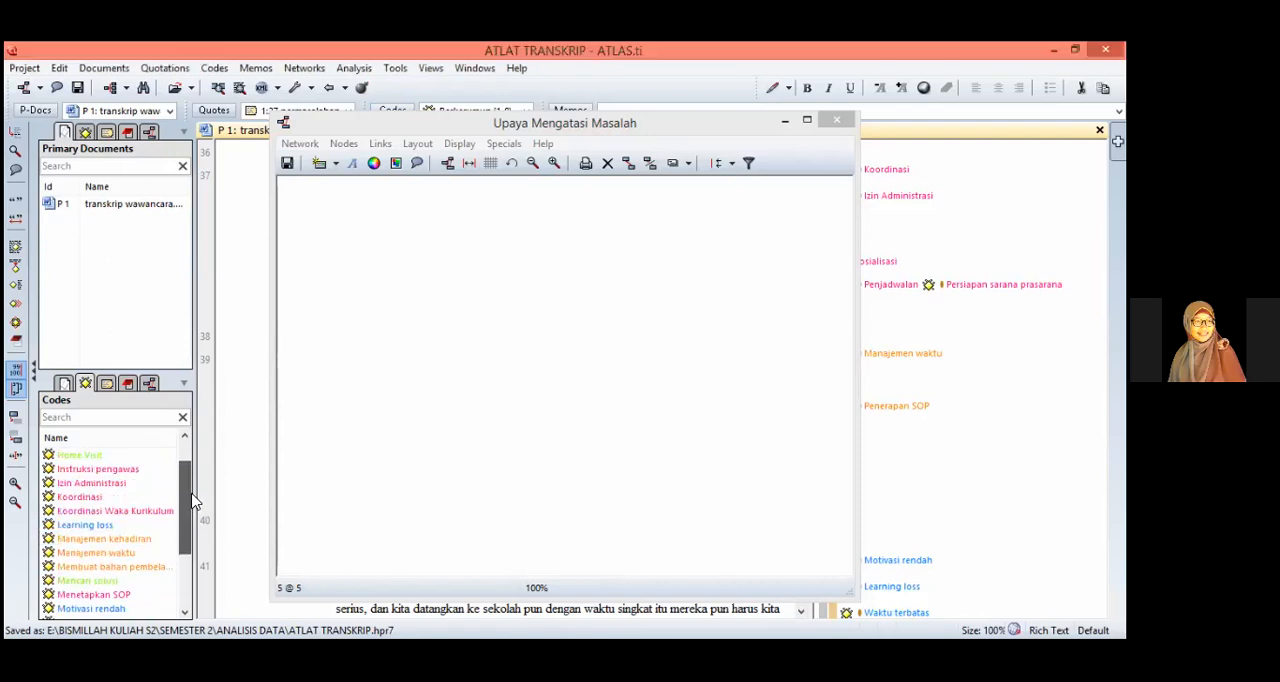
left_click(140, 580)
scroll(190, 547, "down", 1)
left_click_drag(188, 548, 475, 287)
left_click(157, 554, "ctrl")
left_click_drag(504, 393, 520, 318)
left_click_drag(534, 408, 525, 360)
mouse_move(497, 308)
left_mouse_down()
mouse_move(513, 324)
mouse_move(498, 314)
left_mouse_up()
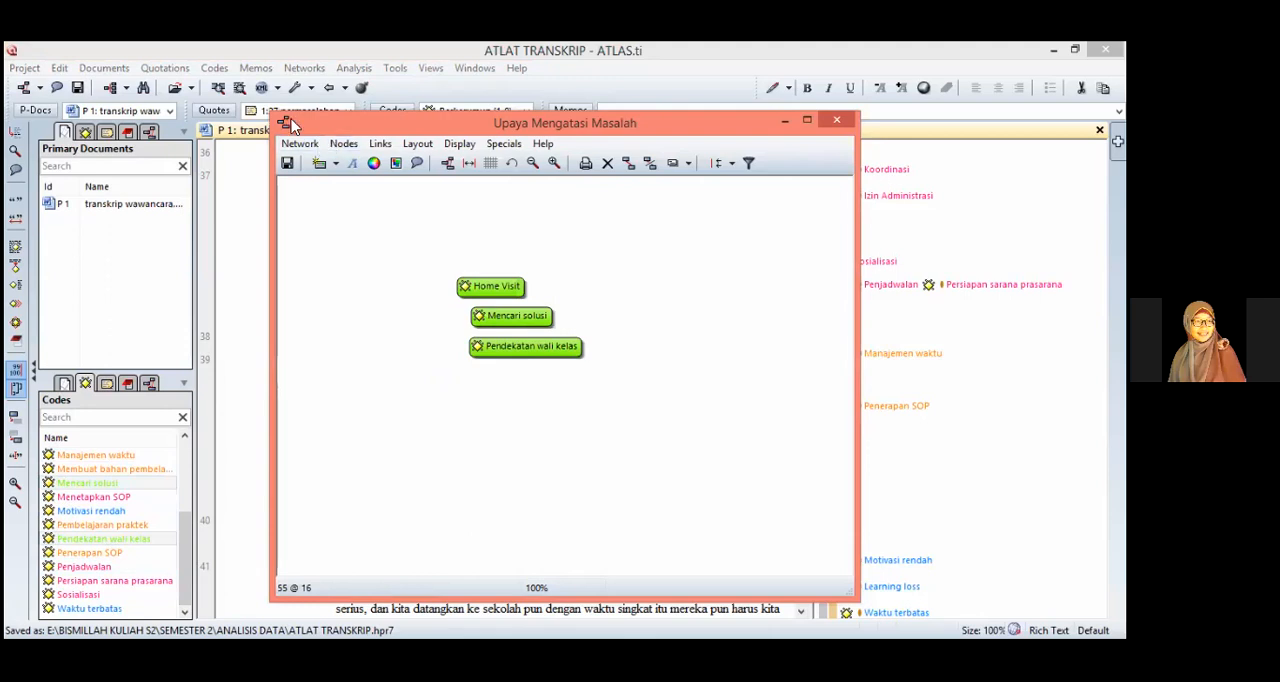
left_click(350, 146)
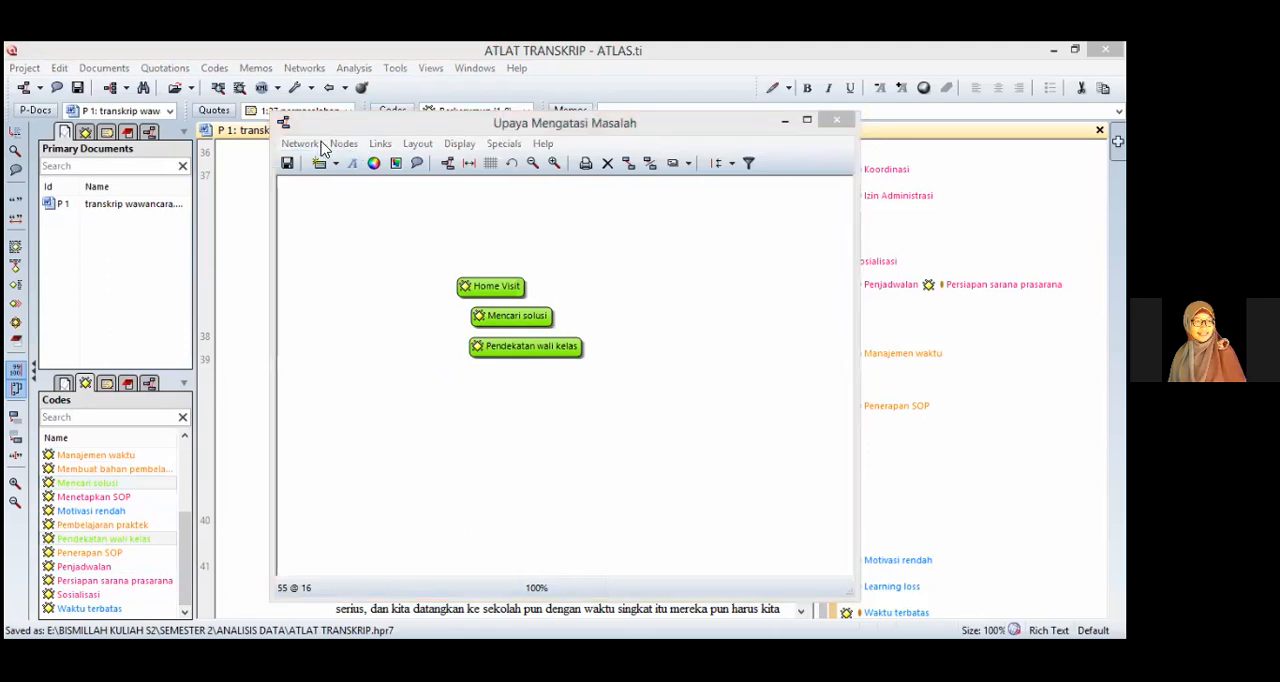
left_click(348, 148)
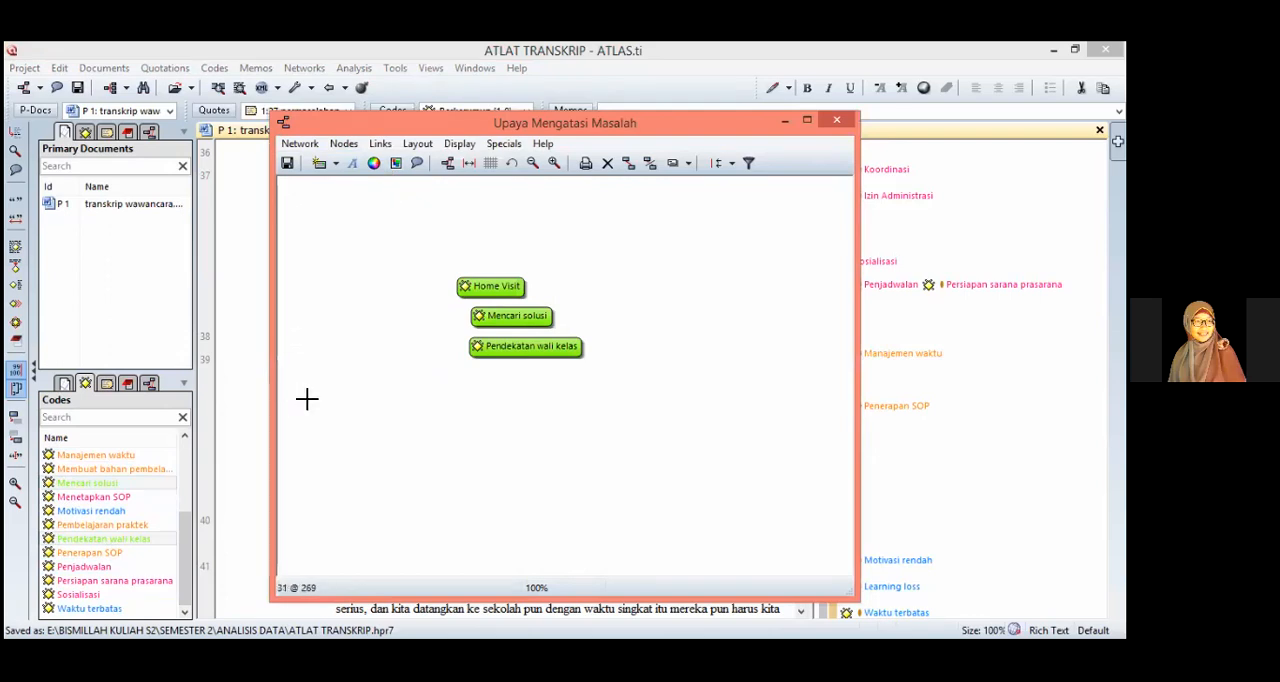
Step: Create a free code named "Upaya Mengatasi Masalah" in the network view
left_click(320, 163)
type("UP")
key("BackSpace")
type("paya Mengatasi Masalah")
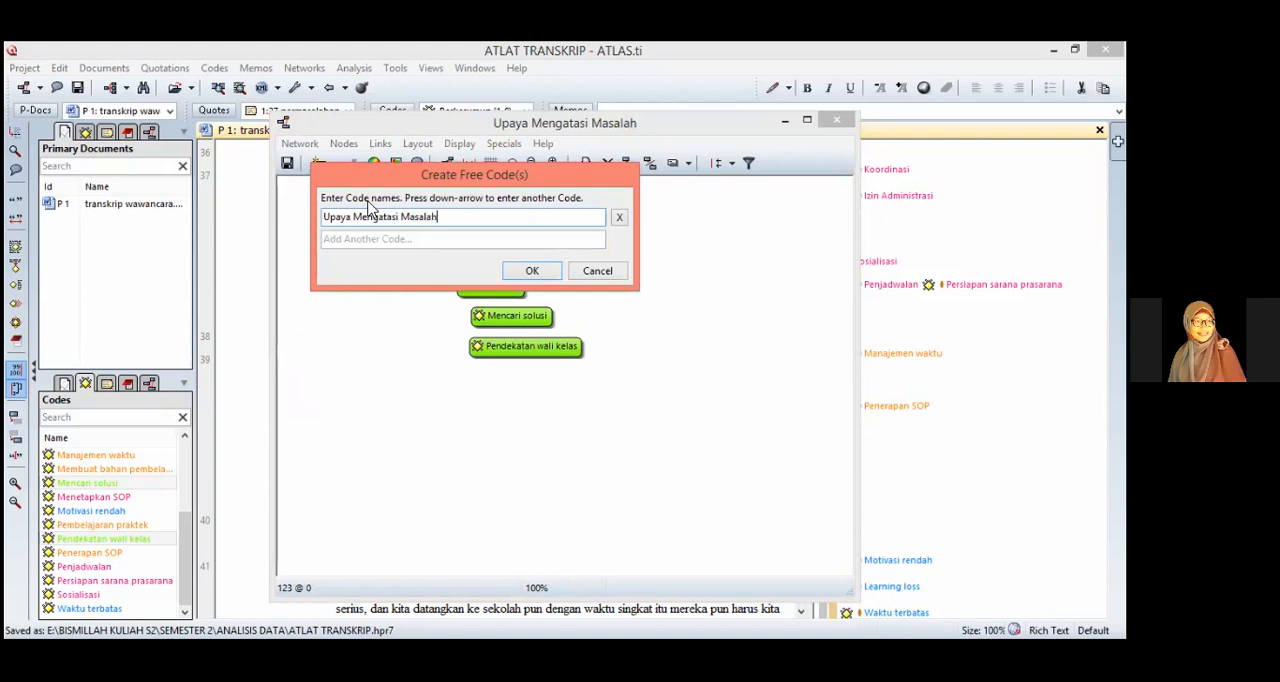
key("Return")
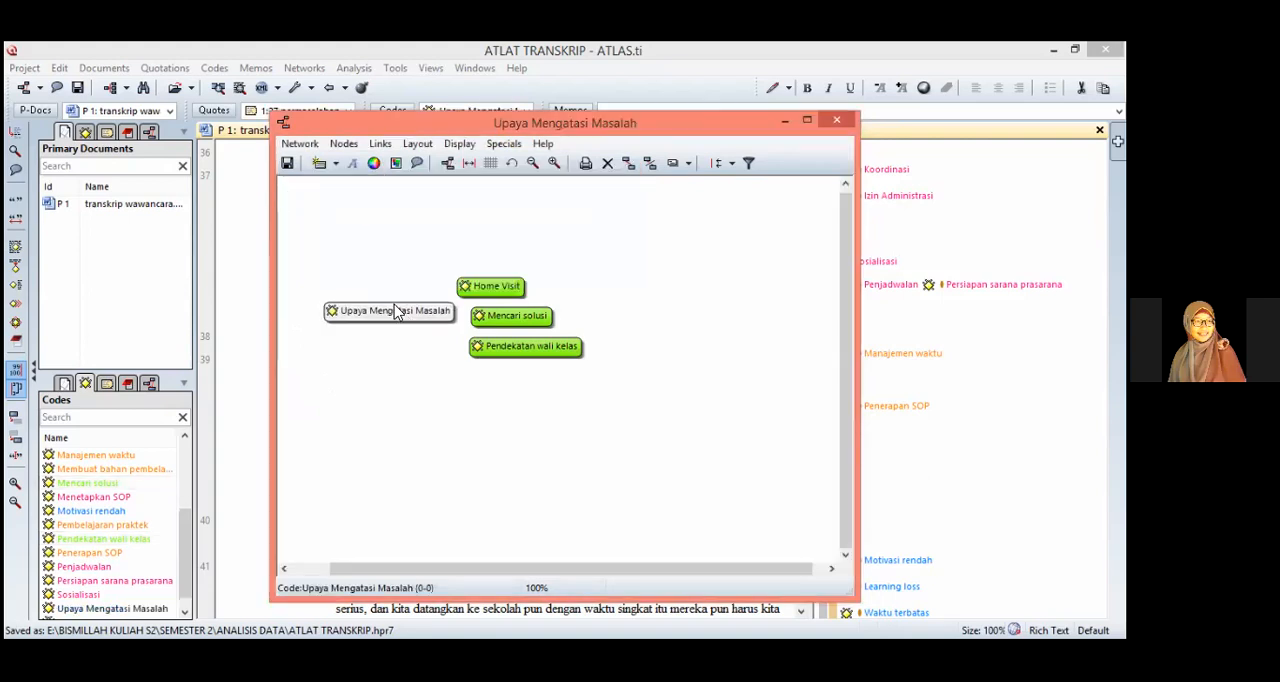
Step: Place the Upaya Mengatasi Masalah node to the left and space Home Visit, Mencari solusi and Pendekatan wali kelas in a column beside it
left_click(389, 298)
left_click_drag(512, 286, 563, 273)
left_click_drag(520, 316, 558, 357)
left_click(532, 280)
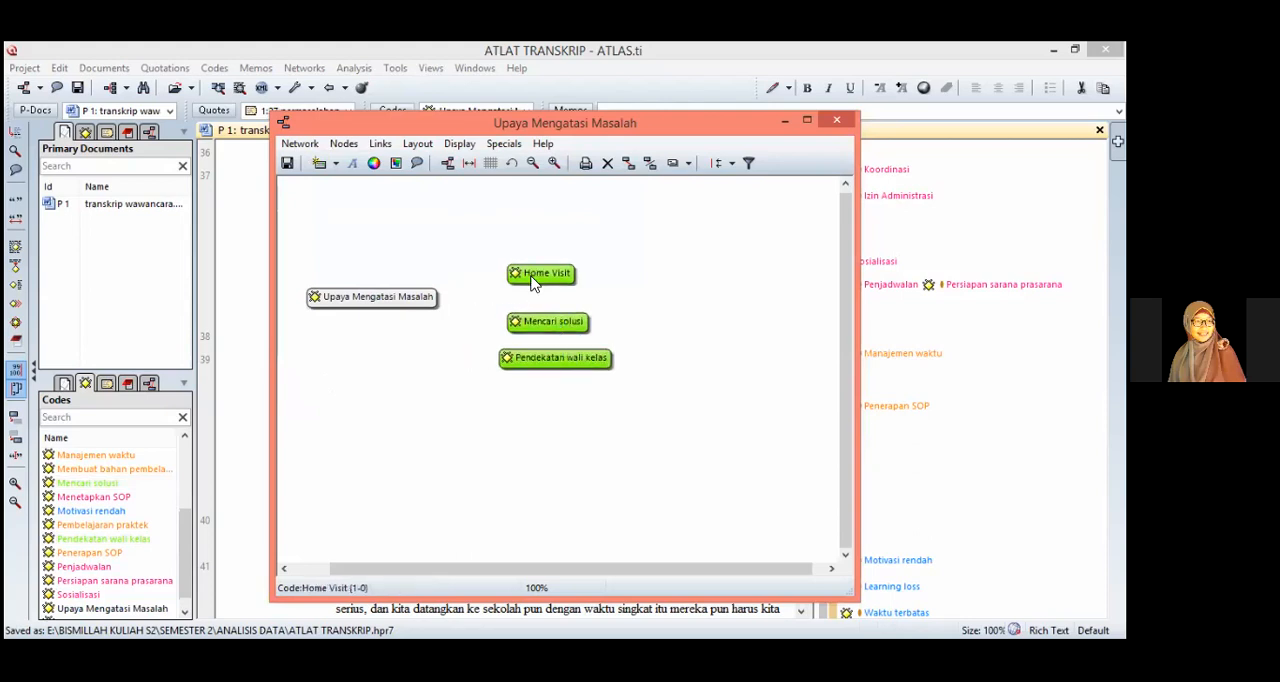
right_click(528, 286)
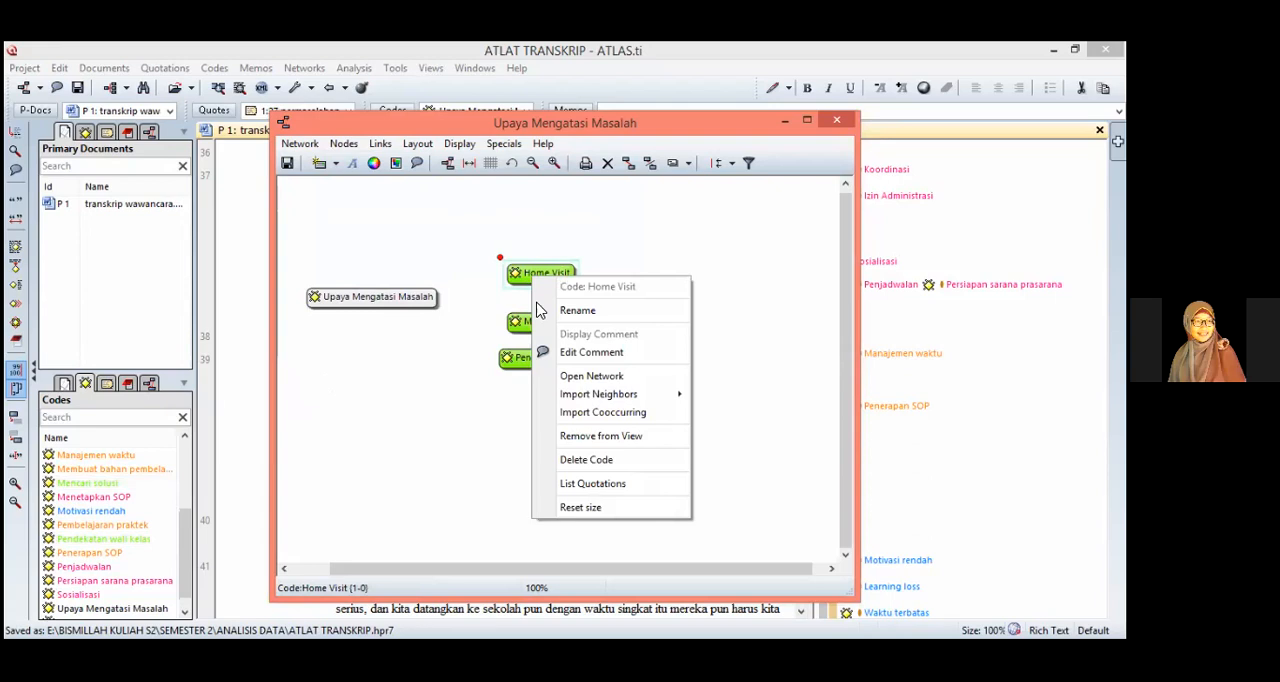
left_click_drag(500, 258, 429, 304)
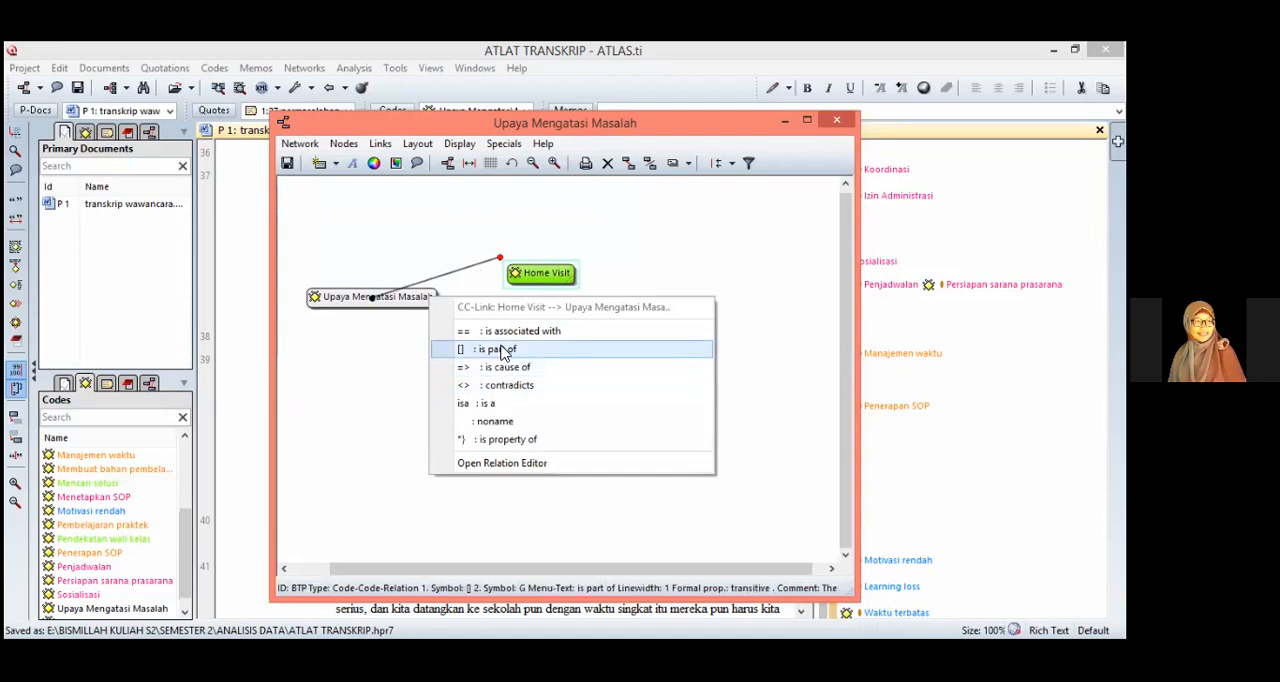
left_click(463, 246)
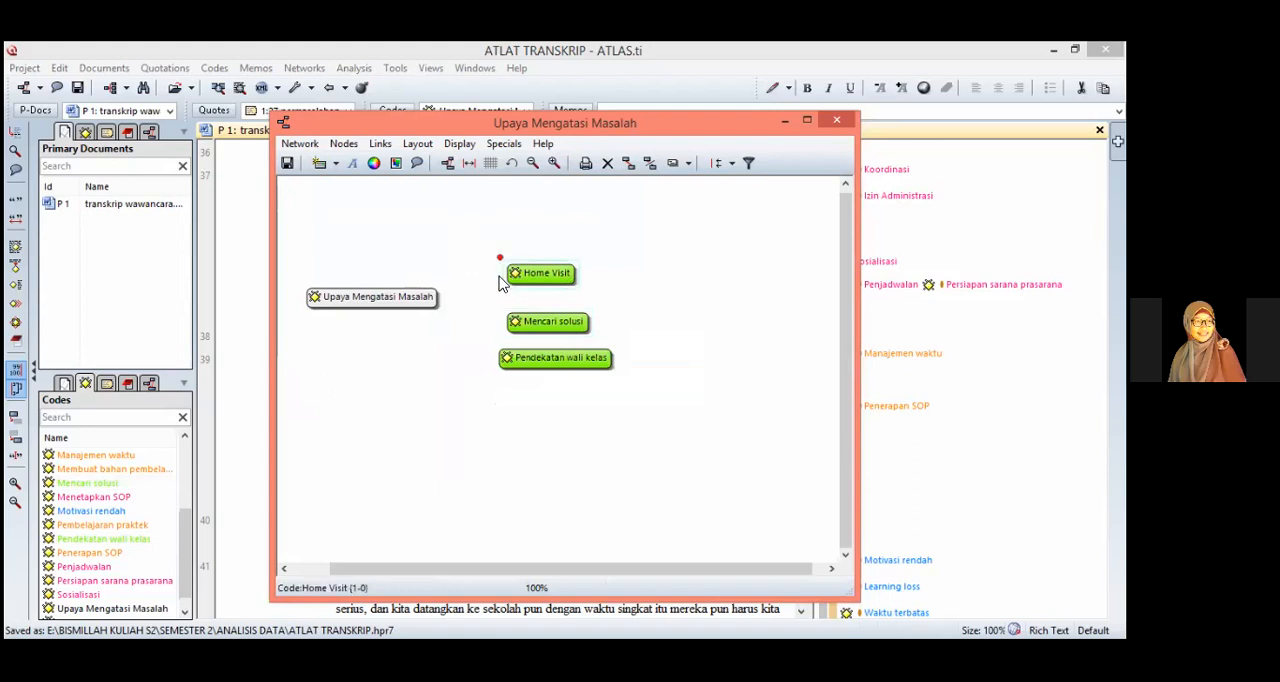
Step: Link Home Visit to Upaya Mengatasi Masalah with the relation "is associated with"
left_click_drag(496, 258, 412, 302)
left_click_drag(500, 258, 438, 302)
left_click(435, 297)
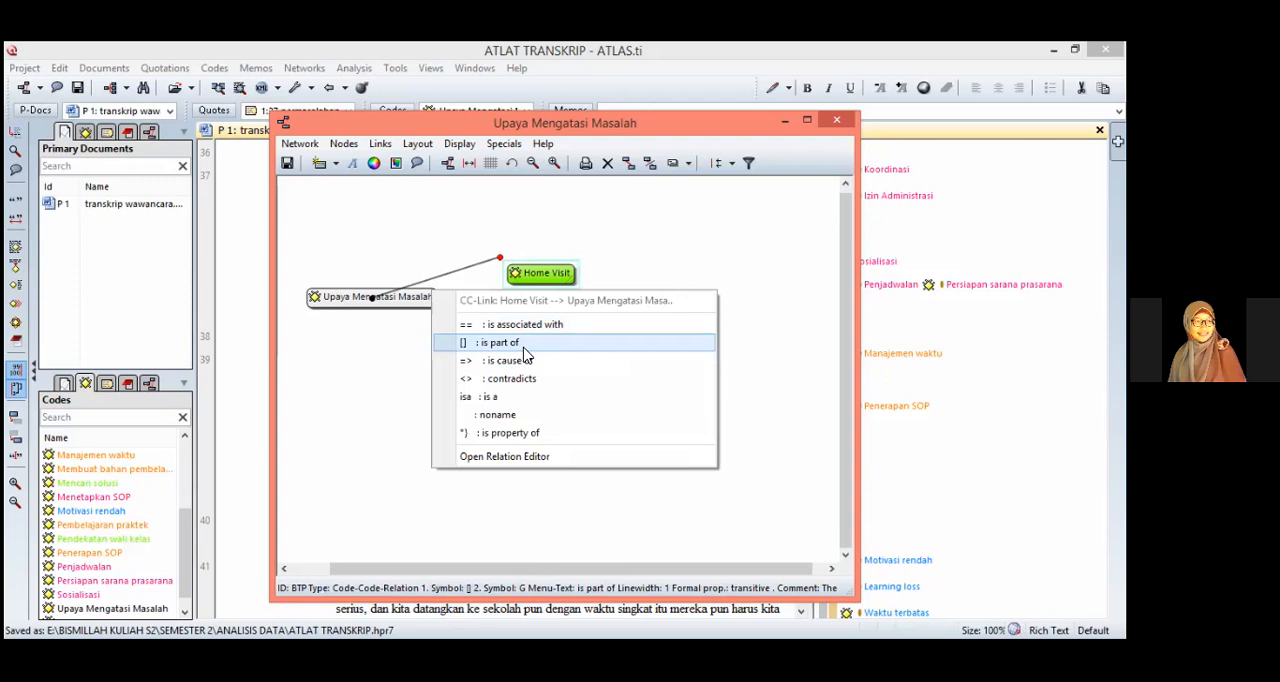
left_click(522, 324)
Step: Link Mencari solusi and Pendekatan wali kelas to Upaya Mengatasi Masalah with the relation "is associated with"
left_click(515, 320)
left_click_drag(500, 305, 418, 310)
left_click(418, 308)
left_click(478, 334)
left_click(500, 352)
left_click_drag(493, 344, 415, 307)
left_click(482, 343)
Step: Move Home Visit and Mencari solusi higher in the network, and close the network view, saving its changes
left_click_drag(543, 268, 546, 233)
left_click_drag(555, 323, 575, 283)
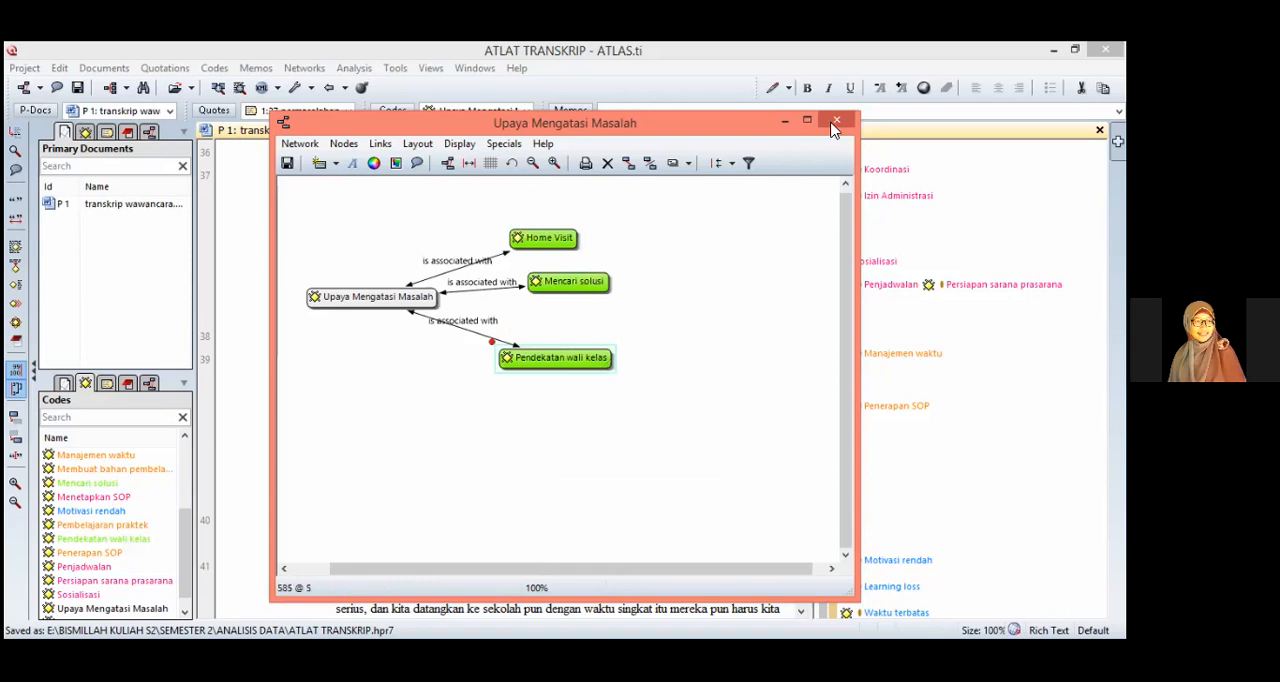
left_click(836, 120)
left_click(545, 337)
left_click(545, 330)
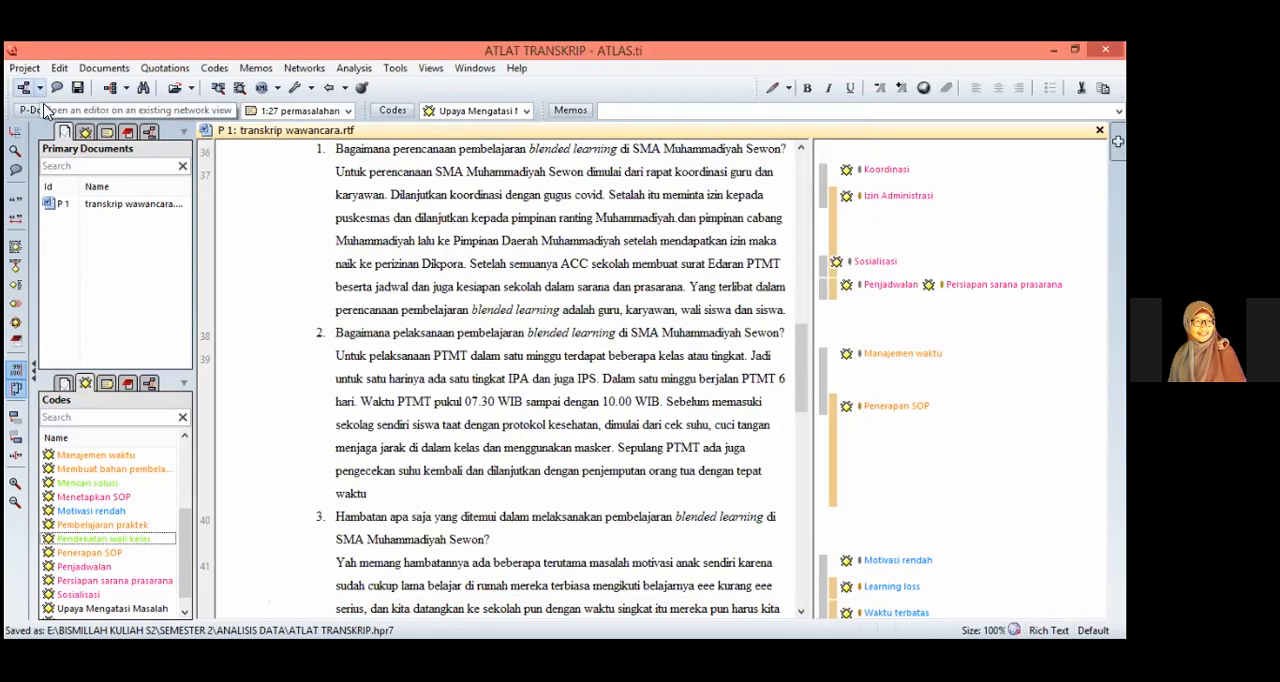
Step: Create a new network view named "Persiapan Sebelum Pembelajaran"
left_click(393, 110)
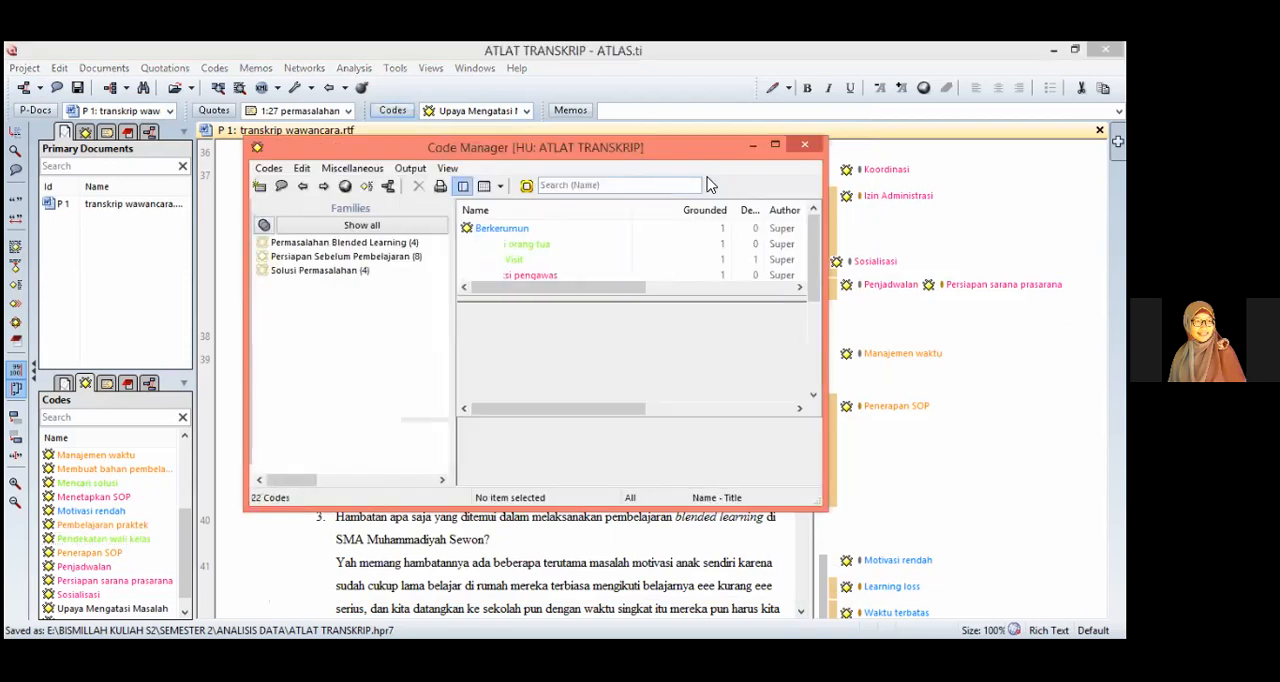
left_click(42, 92)
left_click(42, 92)
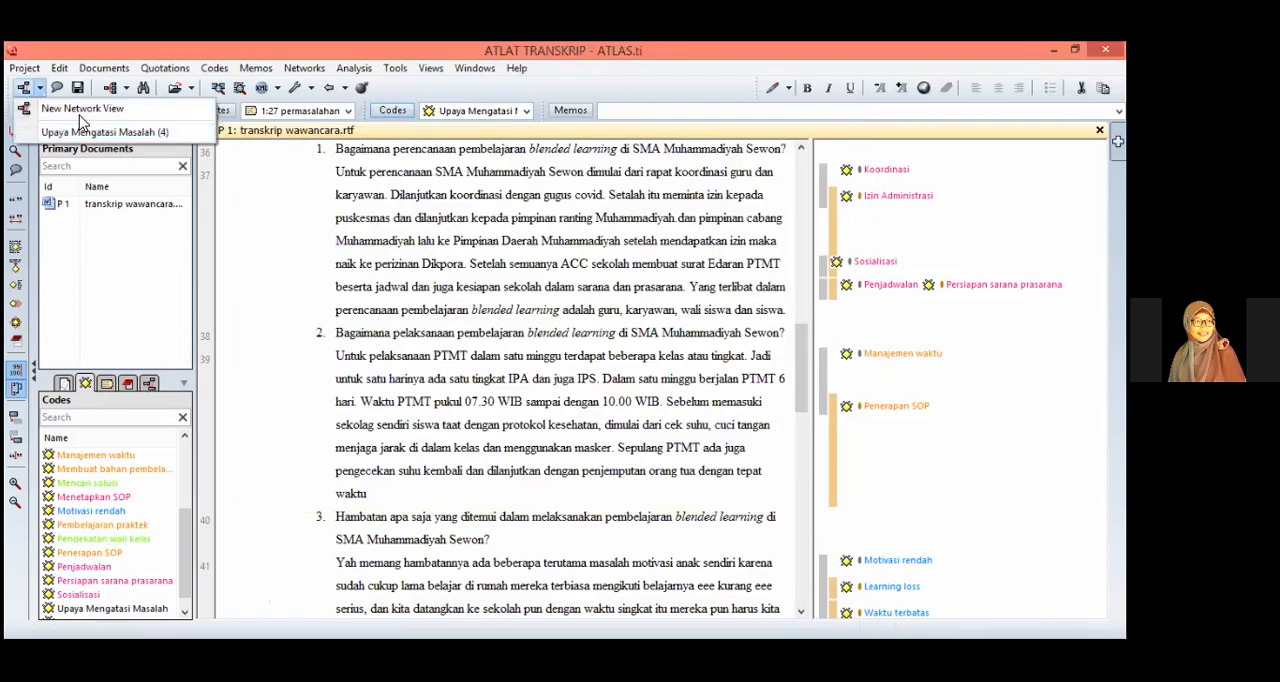
left_click(96, 112)
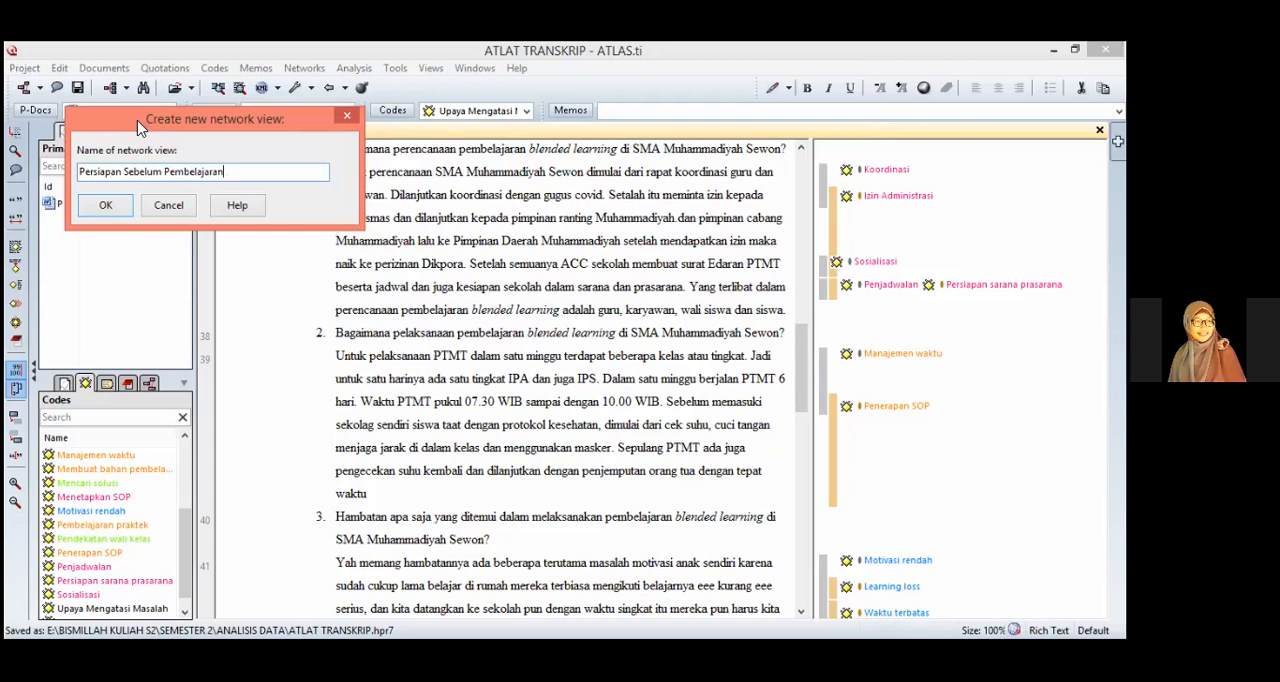
key("Return")
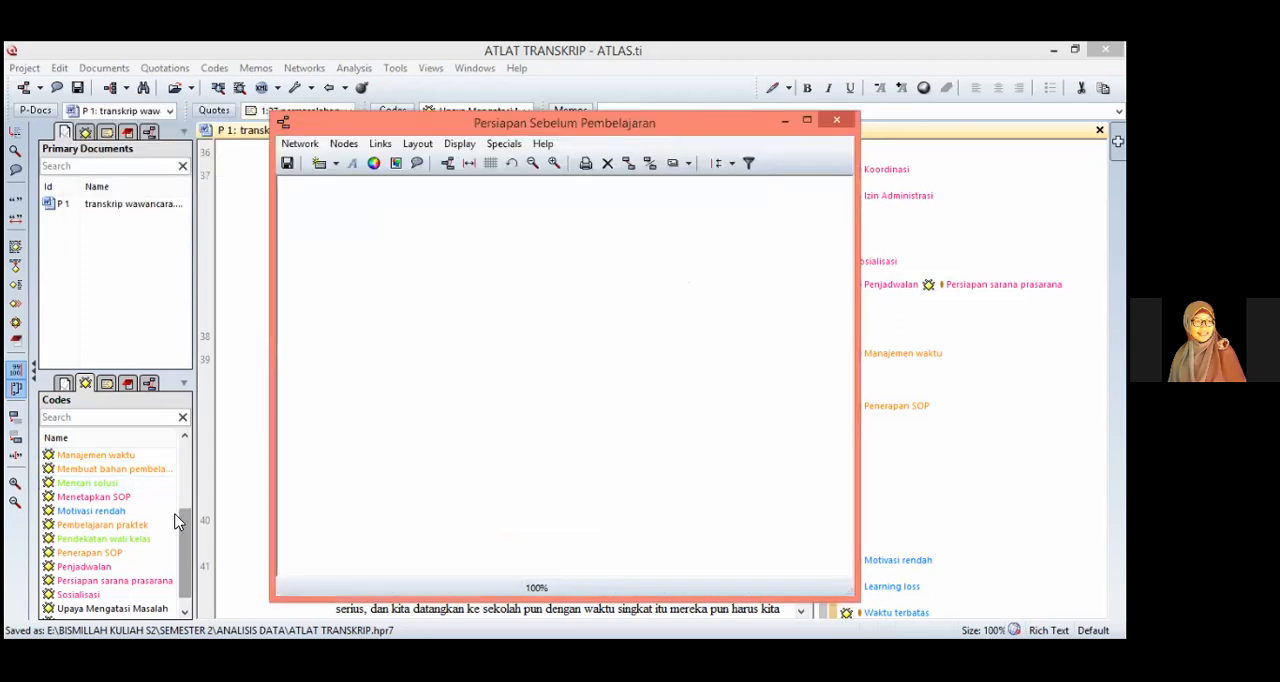
Step: Add the codes Instruksi pengawas, Izin Administrasi, Koordinasi, Koordinasi Waka Kurikulum, Menetapkan SOP, Penjadwalan, Persiapan sarana prasarana and Sosialisasi to the network
left_click(147, 560)
left_click(158, 568, "ctrl")
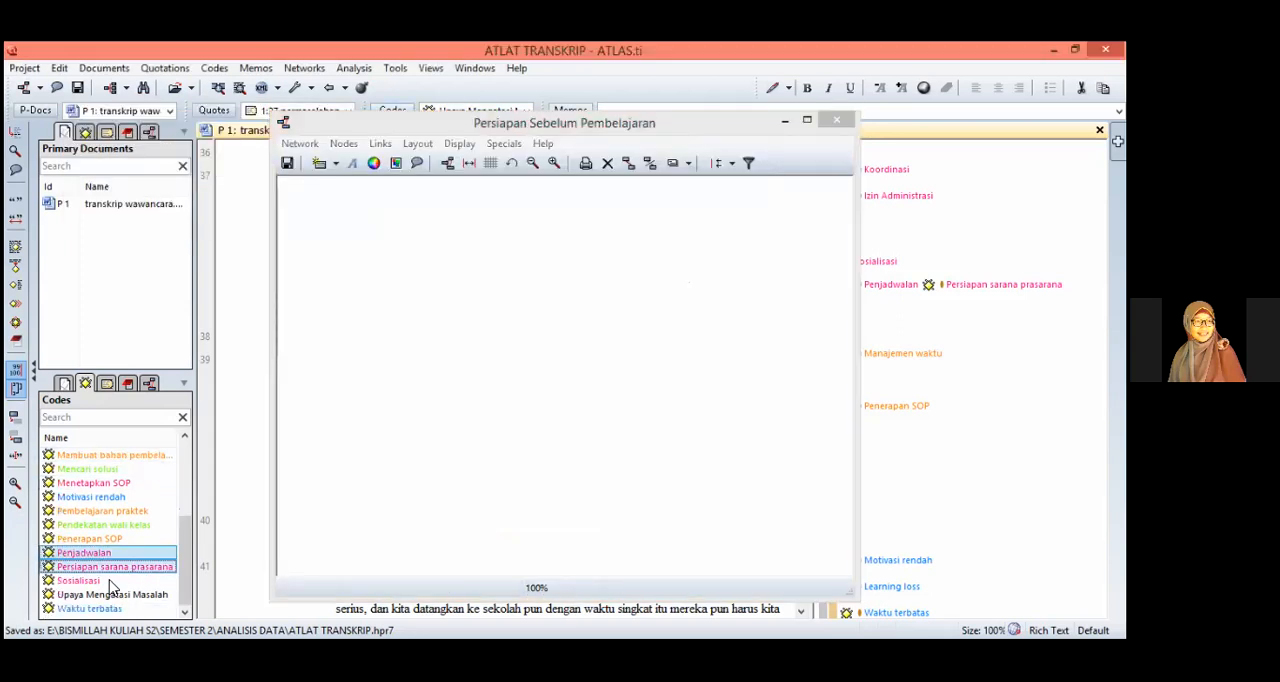
left_click(131, 496, "ctrl")
left_click(131, 482, "ctrl")
scroll(135, 500, "up", 1)
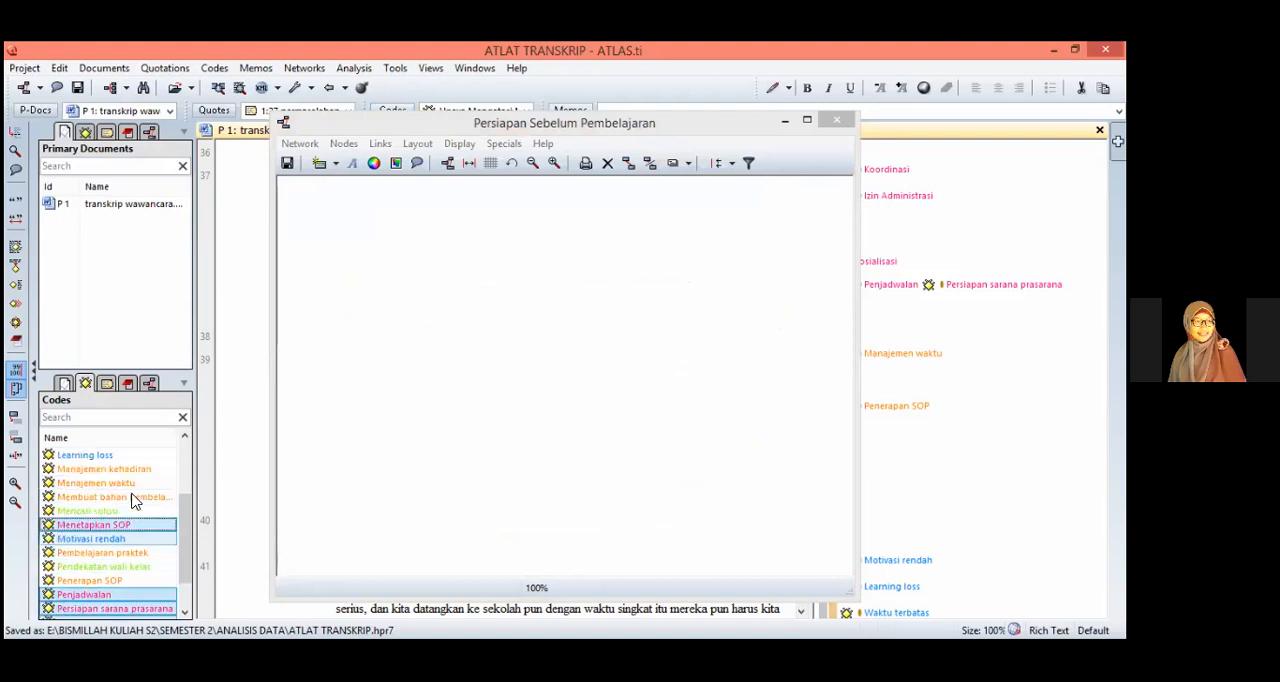
scroll(135, 500, "up", 2)
left_click(128, 487, "ctrl")
left_click(128, 500, "ctrl")
left_click(128, 511, "ctrl")
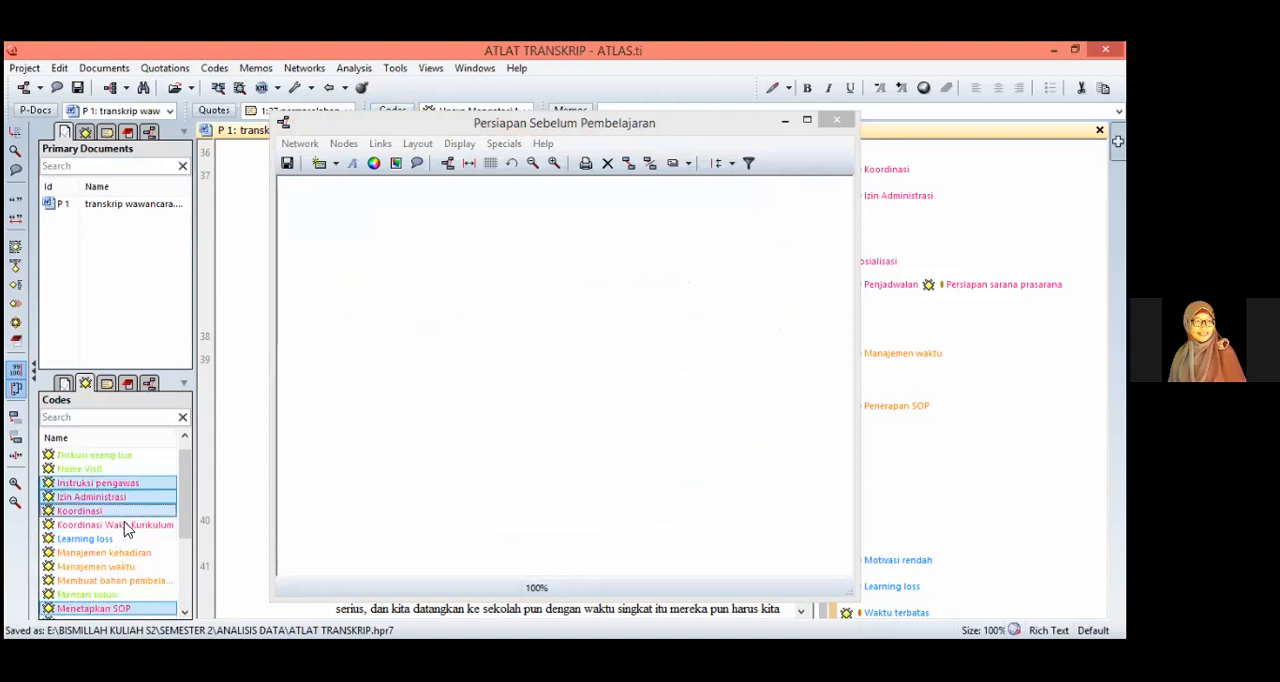
left_click(127, 524, "ctrl")
left_click_drag(135, 500, 504, 382)
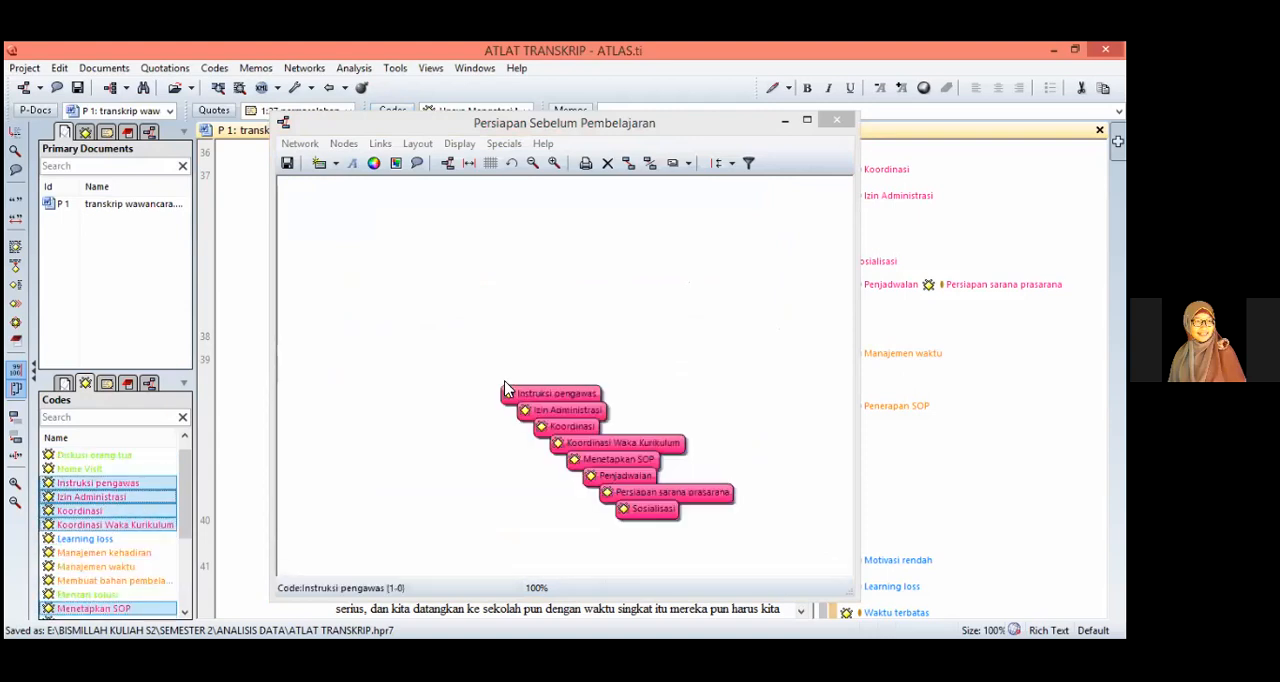
Step: Create a free code named "Persiapan Sebelum Pembelajaran" and place its node to the left of the added codes
left_click(320, 164)
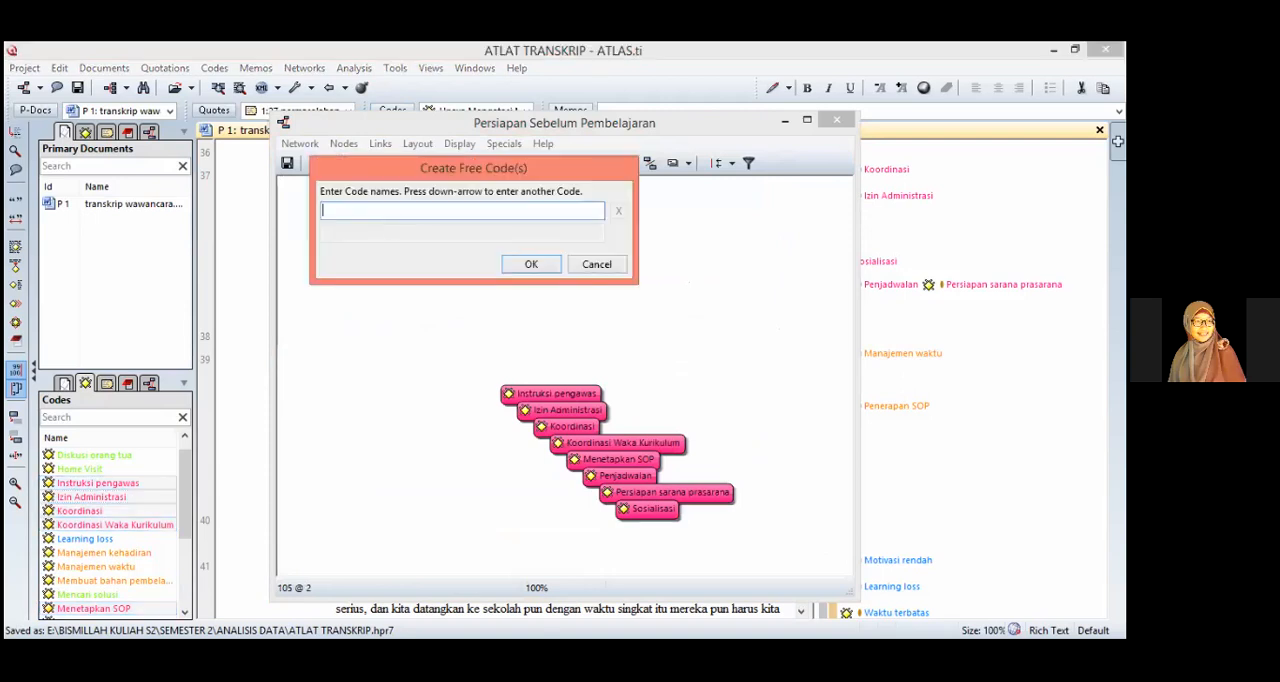
type("Persiapan sarana prasarana")
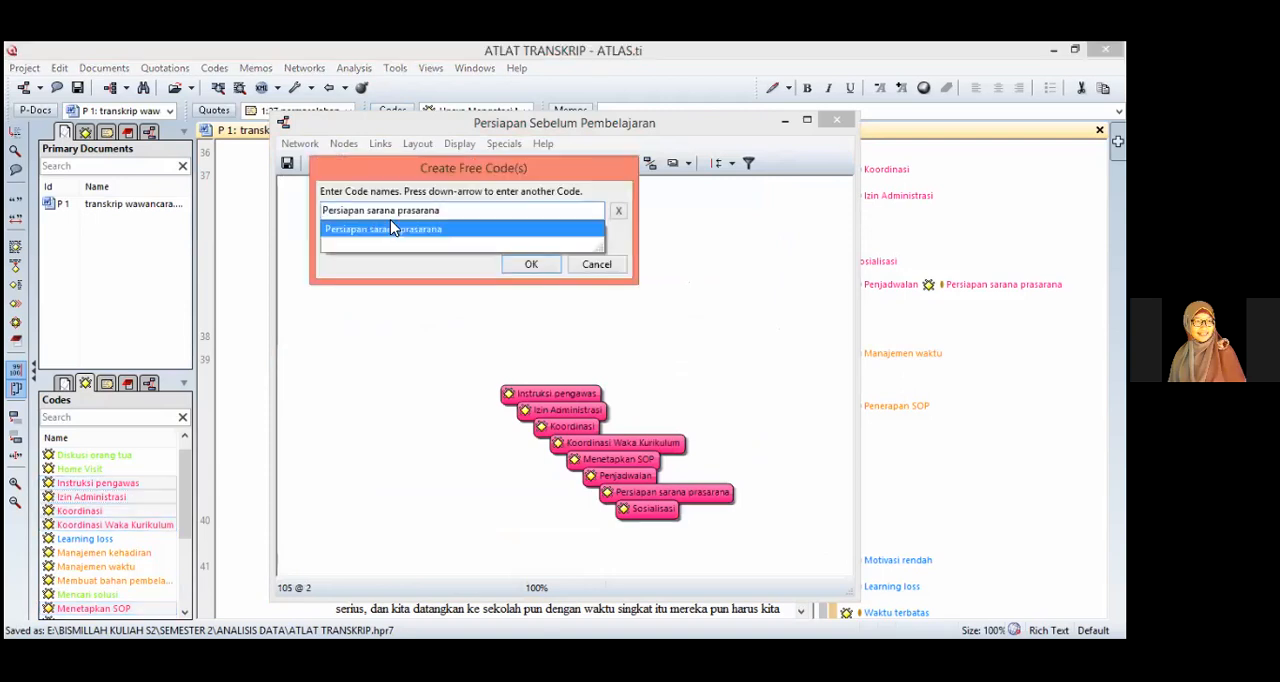
left_click(392, 228)
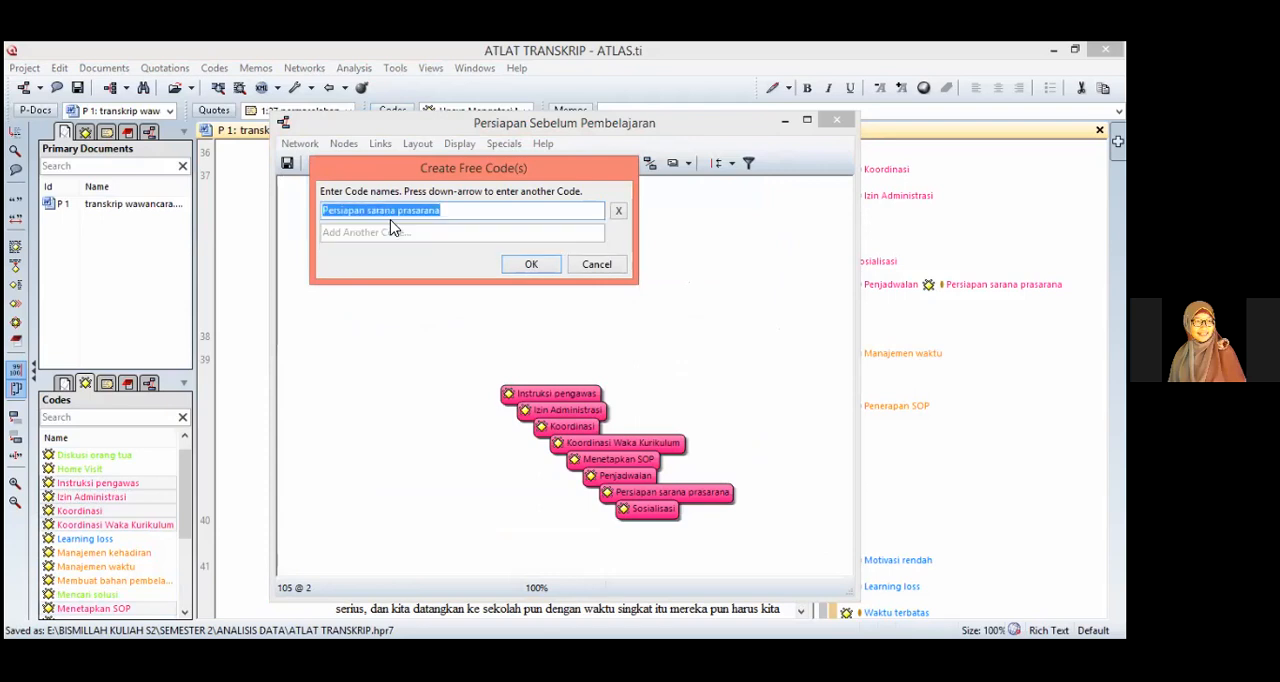
type("Persiapan Sebelum Pembelaj")
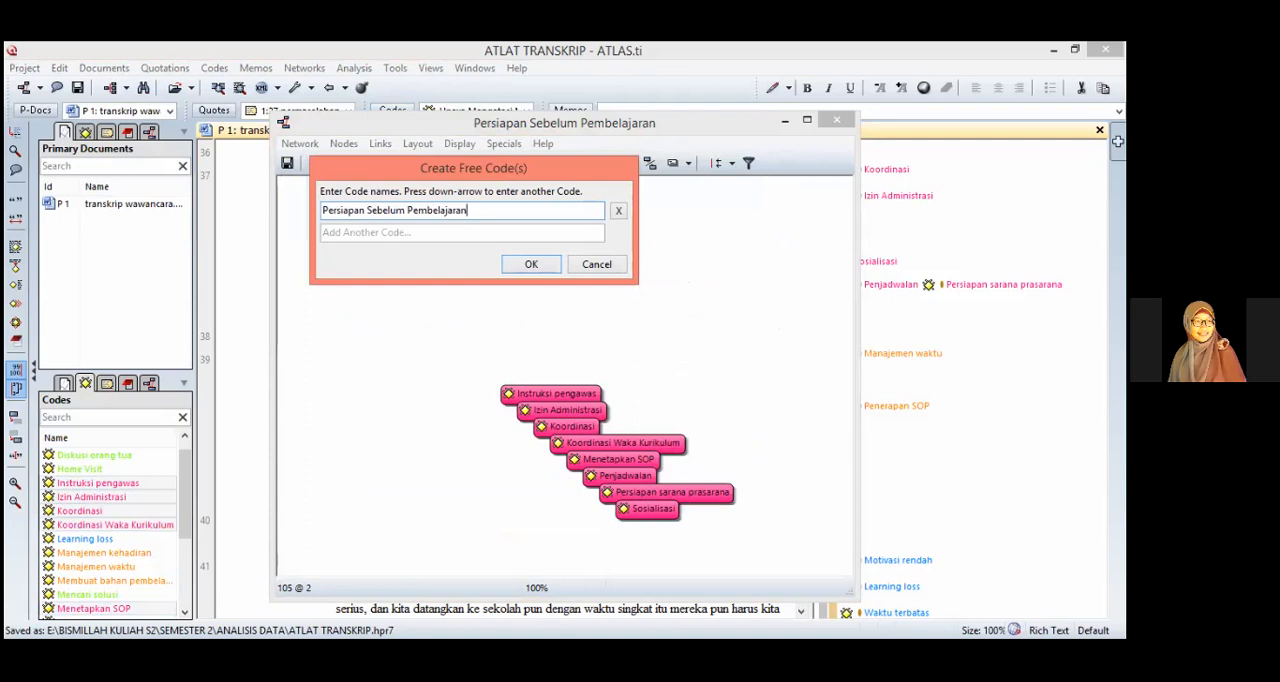
key("Return")
left_click_drag(307, 188, 338, 353)
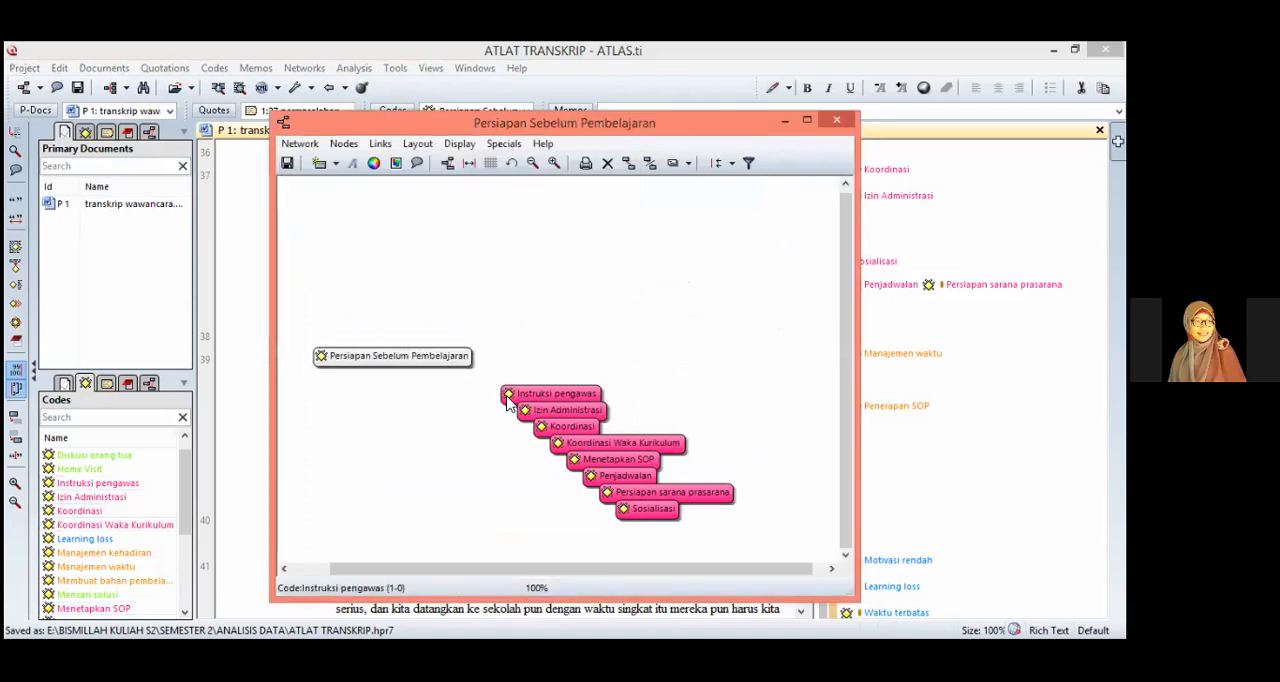
Step: Spread the overlapping code nodes into a spaced column from Instruksi pengawas down to Persiapan sarana prasarana, above Sosialisasi
left_click_drag(514, 398, 608, 239)
left_click_drag(576, 411, 690, 290)
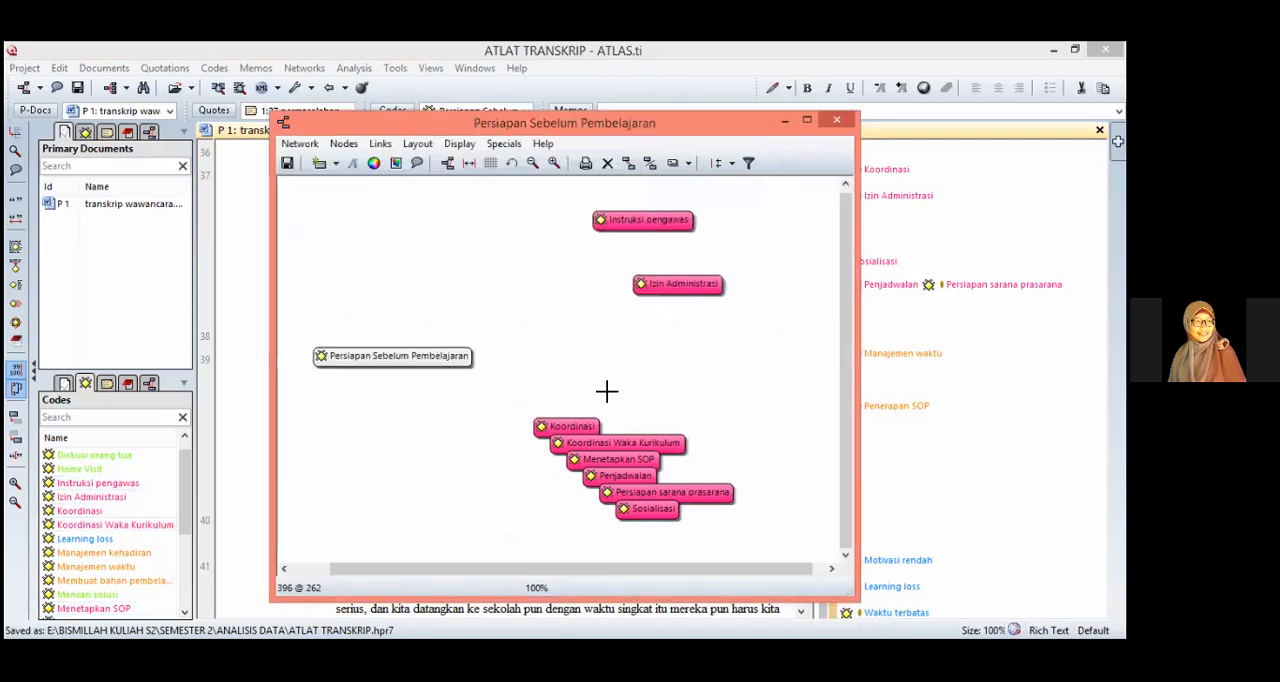
left_click_drag(596, 424, 697, 324)
left_click_drag(640, 445, 690, 361)
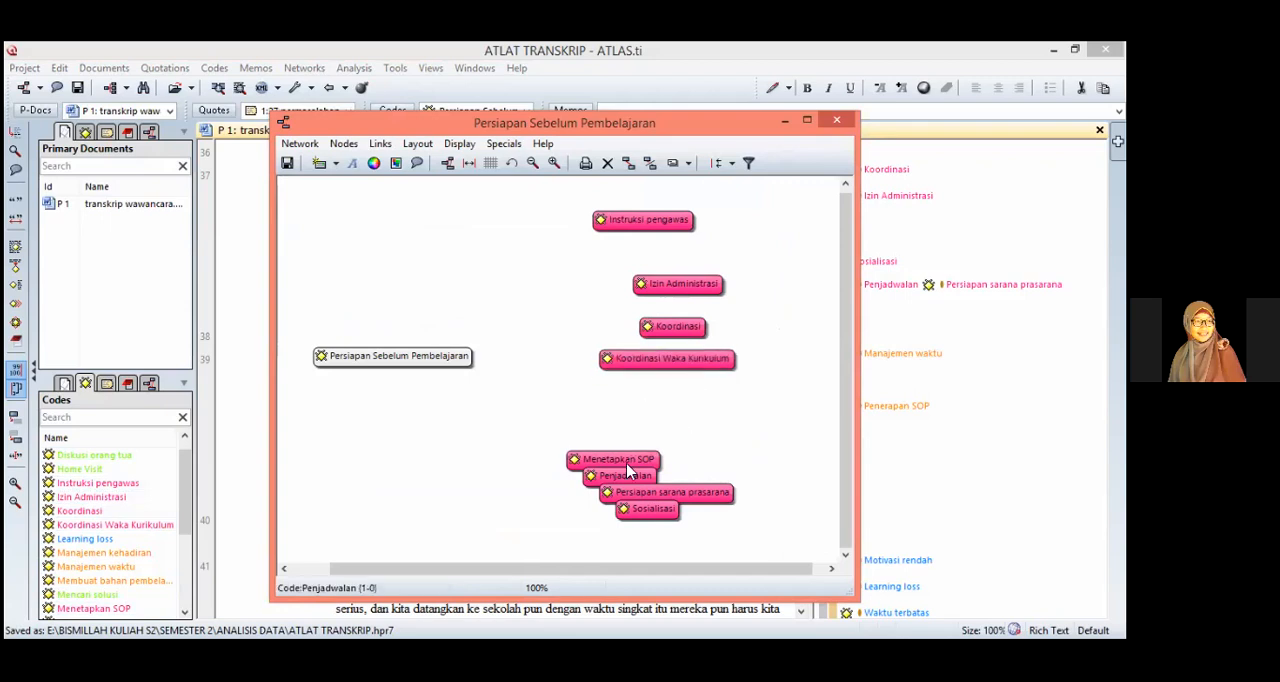
left_click_drag(630, 461, 697, 412)
left_click_drag(622, 477, 667, 447)
left_click_drag(667, 493, 673, 474)
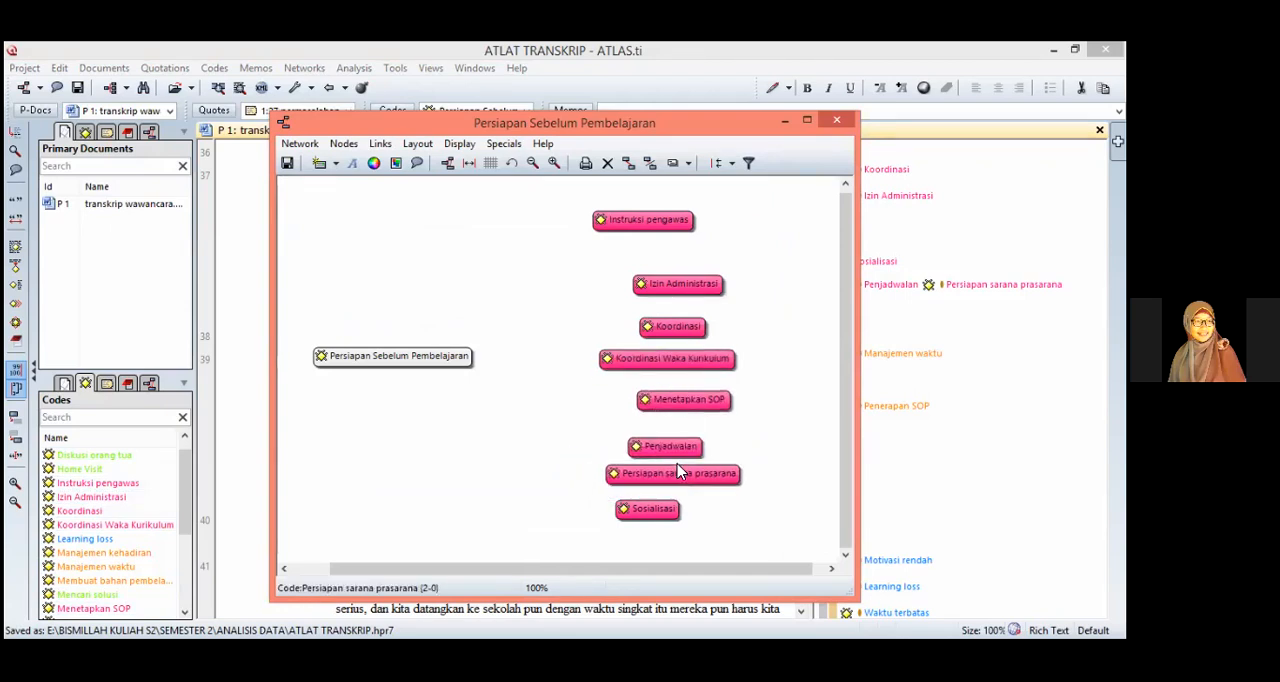
Step: Link Instruksi pengawas and Izin Administrasi to Persiapan Sebelum Pembelajaran with the relation "is part of"
left_click_drag(579, 211, 430, 348)
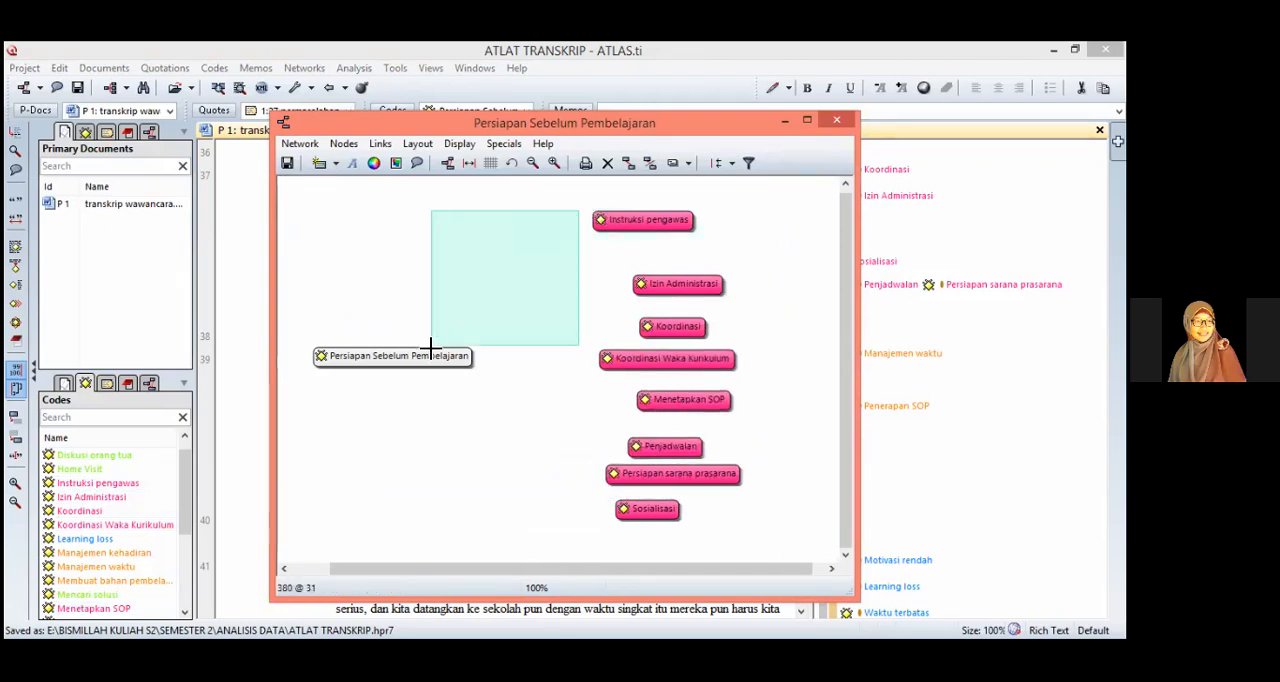
left_click_drag(586, 202, 427, 356)
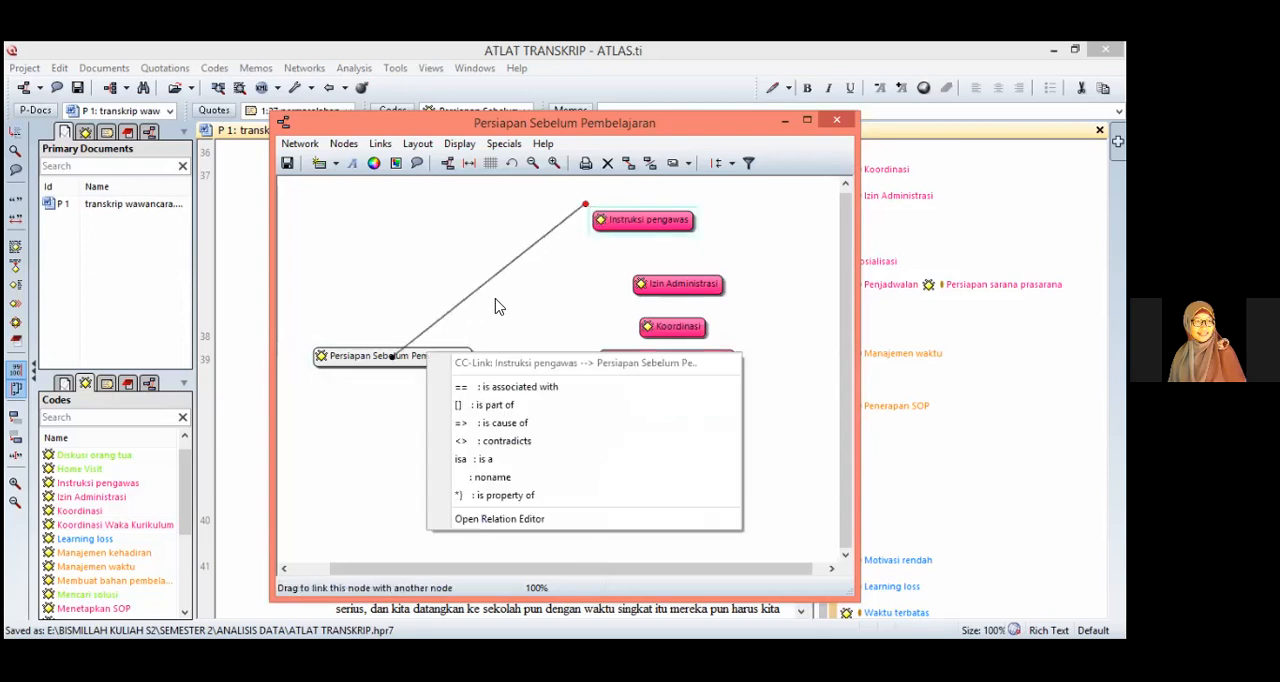
left_click(510, 405)
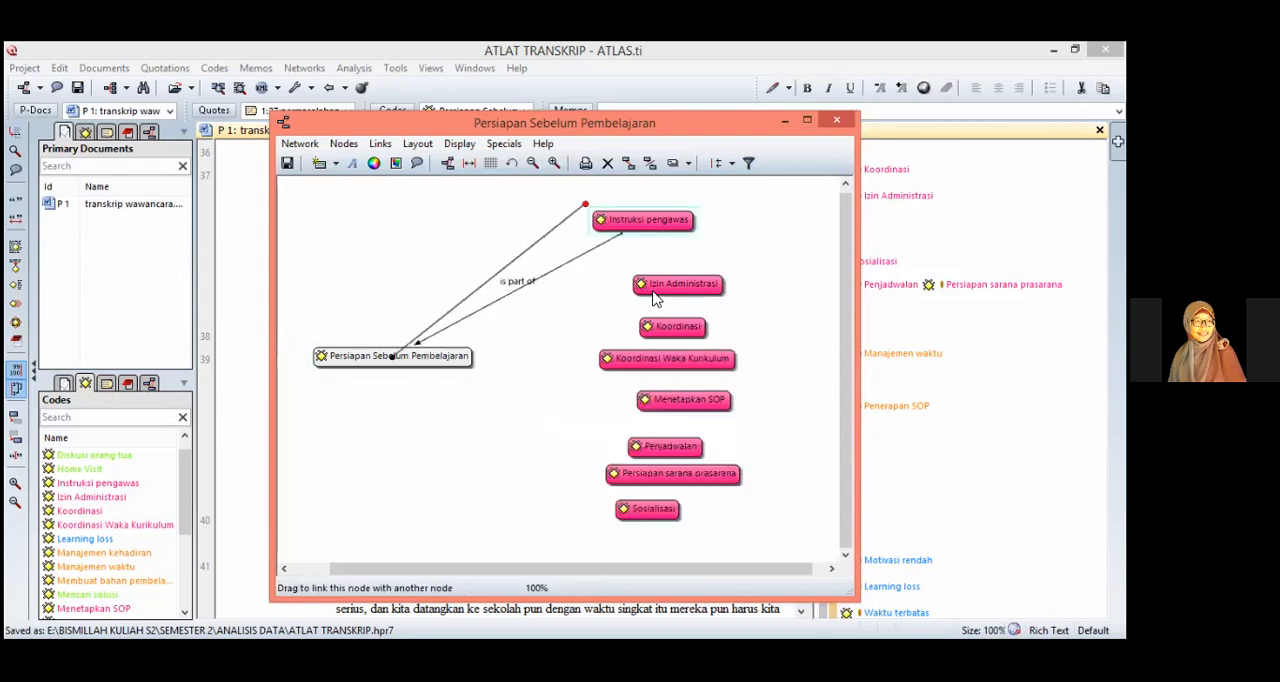
left_click_drag(625, 268, 458, 362)
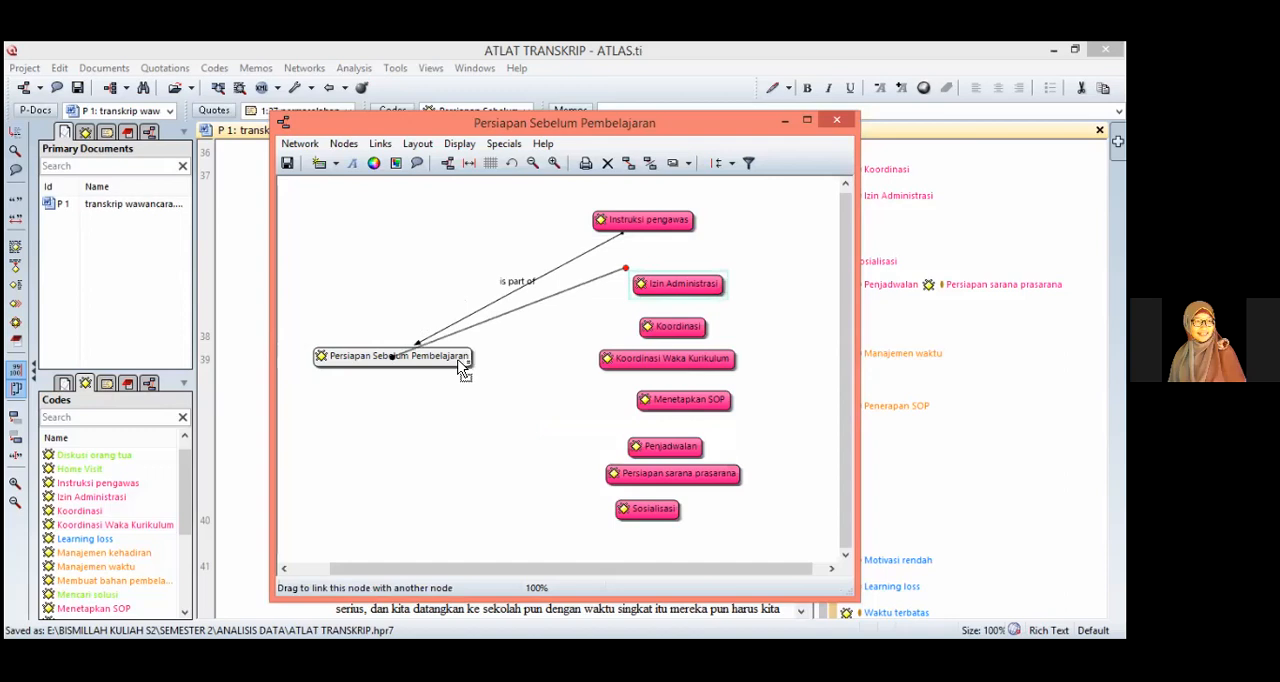
left_click(528, 413)
Step: Link Koordinasi, Koordinasi Waka Kurikulum and Menetapkan SOP to Persiapan Sebelum Pembelajaran with the relation "is part of"
left_click_drag(632, 311, 436, 366)
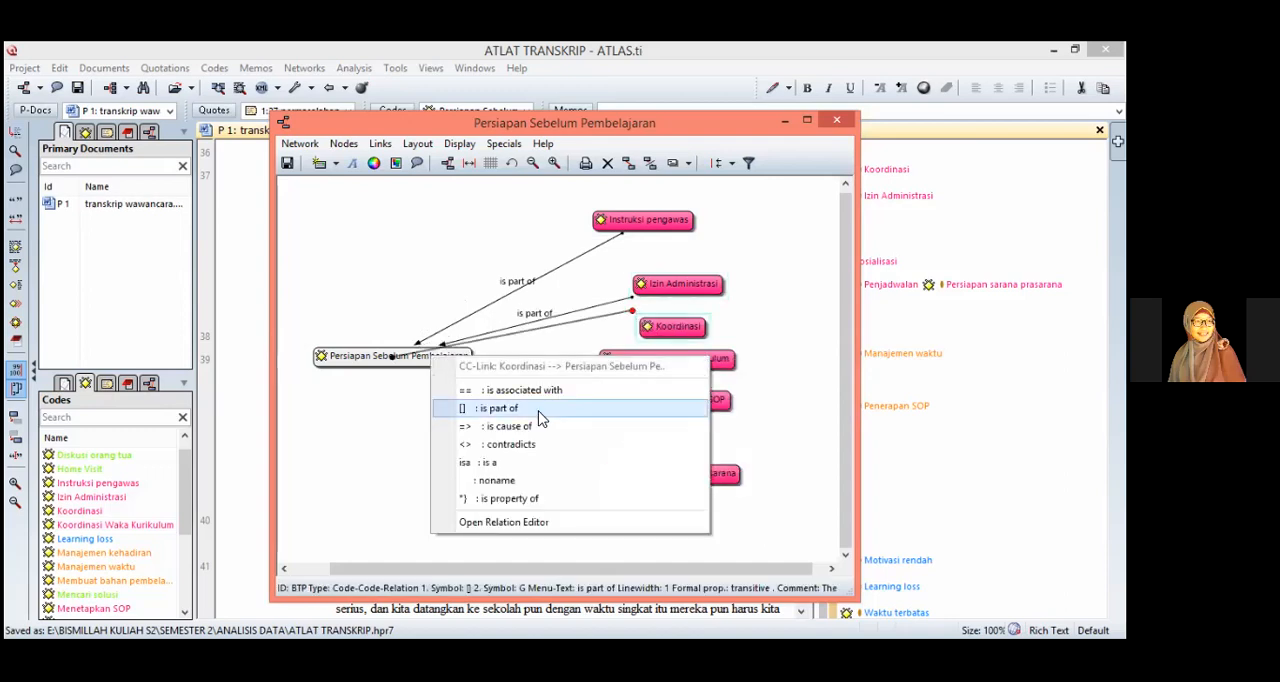
left_click(540, 418)
left_click_drag(596, 346, 433, 360)
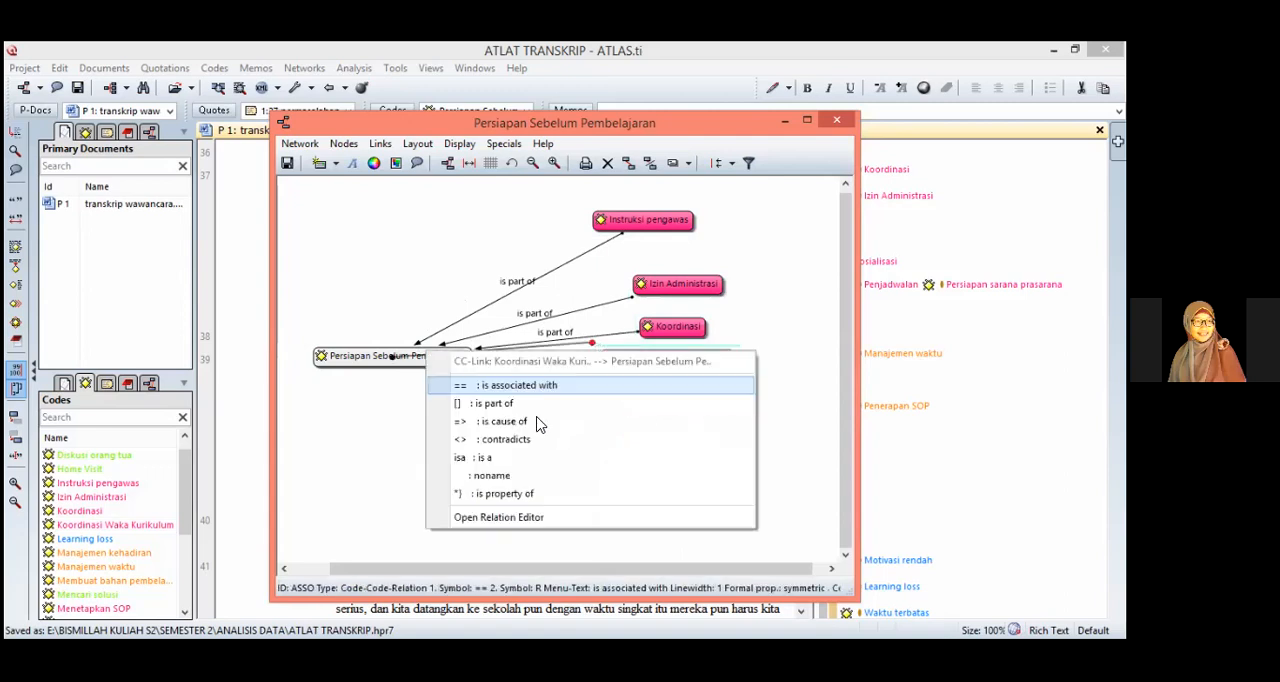
left_click(541, 405)
left_click_drag(634, 396, 420, 372)
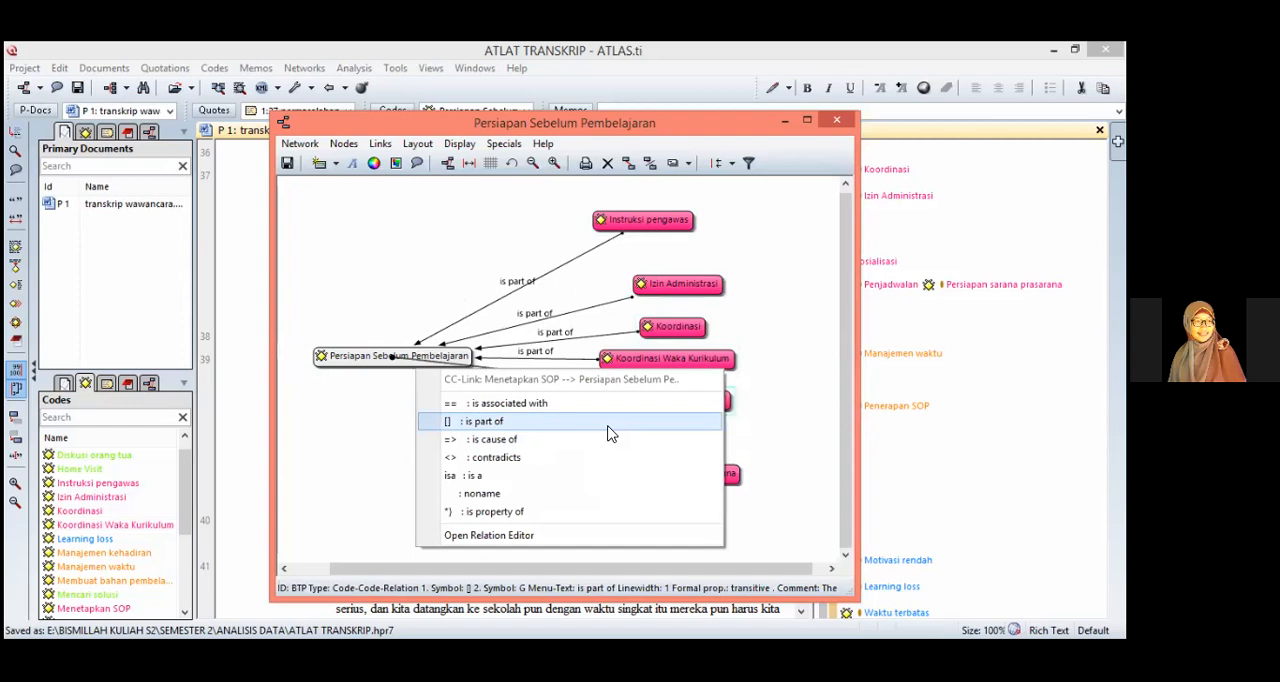
left_click(645, 425)
Step: Link Penjadwalan, Persiapan sarana prasarana and Sosialisasi to Persiapan Sebelum Pembelajaran with the relation "is part of"
left_click_drag(622, 432, 410, 370)
left_click(517, 425)
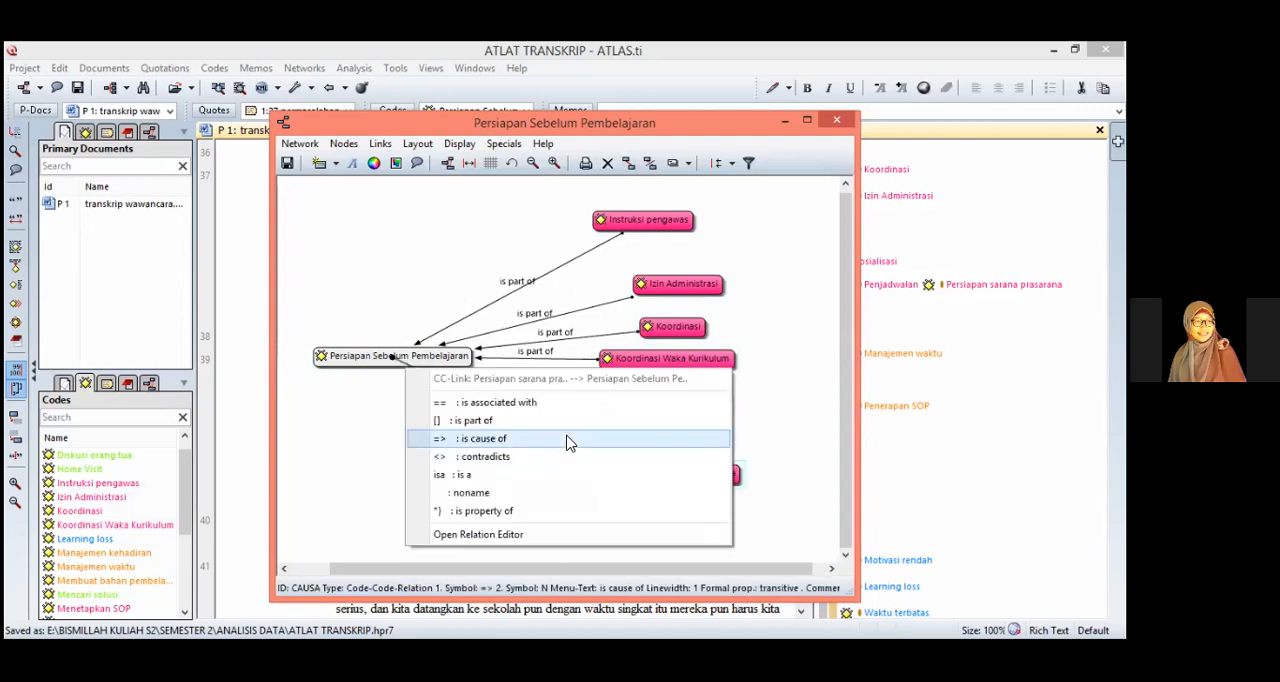
left_click(571, 427)
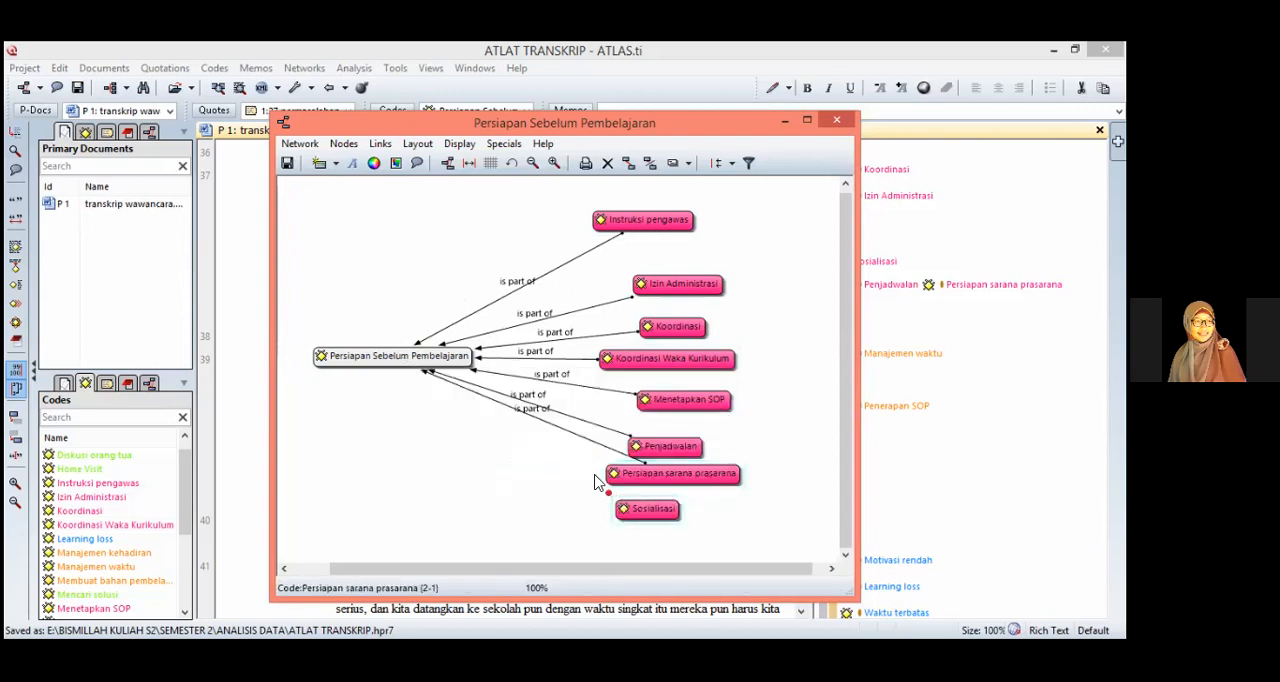
left_click_drag(613, 494, 407, 363)
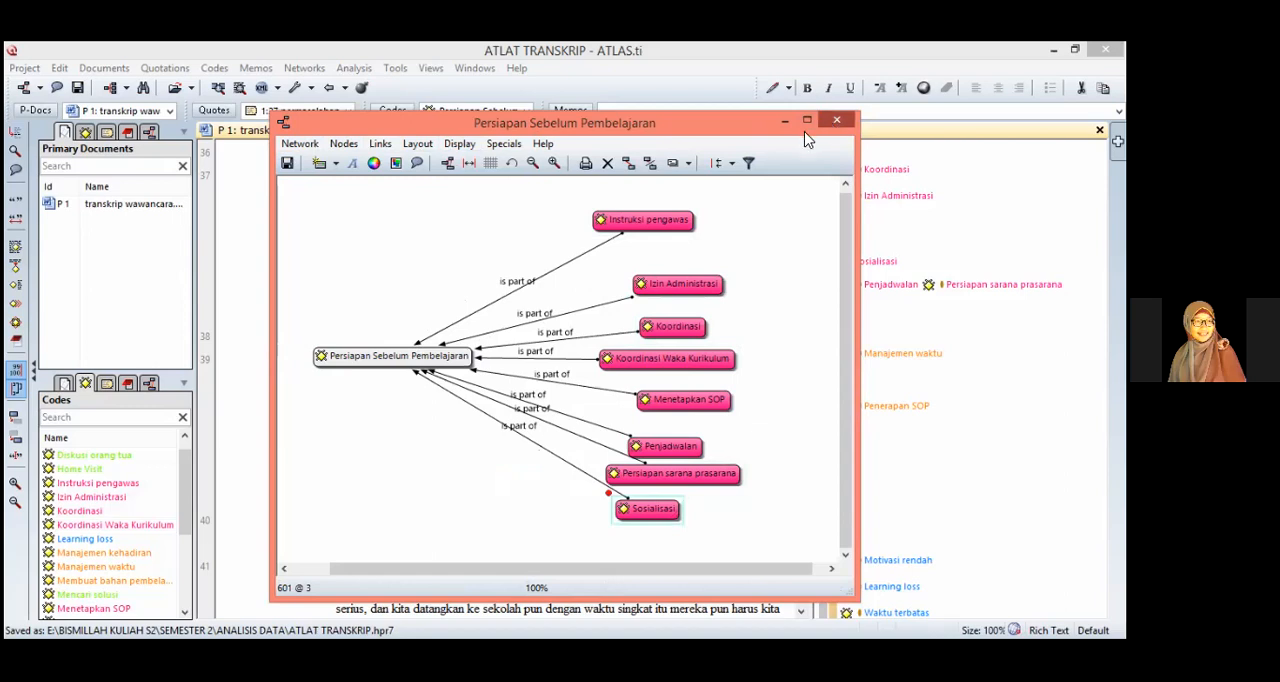
Step: Close the Persiapan Sebelum Pembelajaran network view and create a new one named "Starategi Pembelajaran Blended Learning"
left_click(831, 121)
left_click(697, 221)
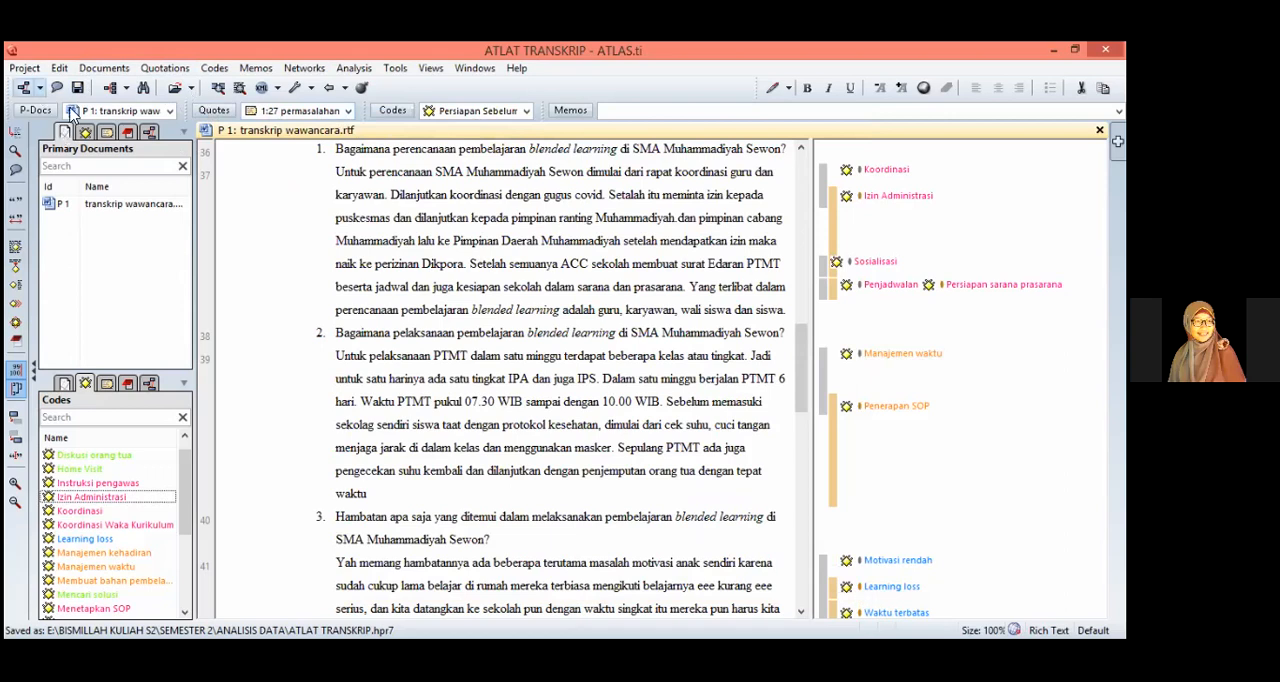
left_click(40, 88)
key("Return")
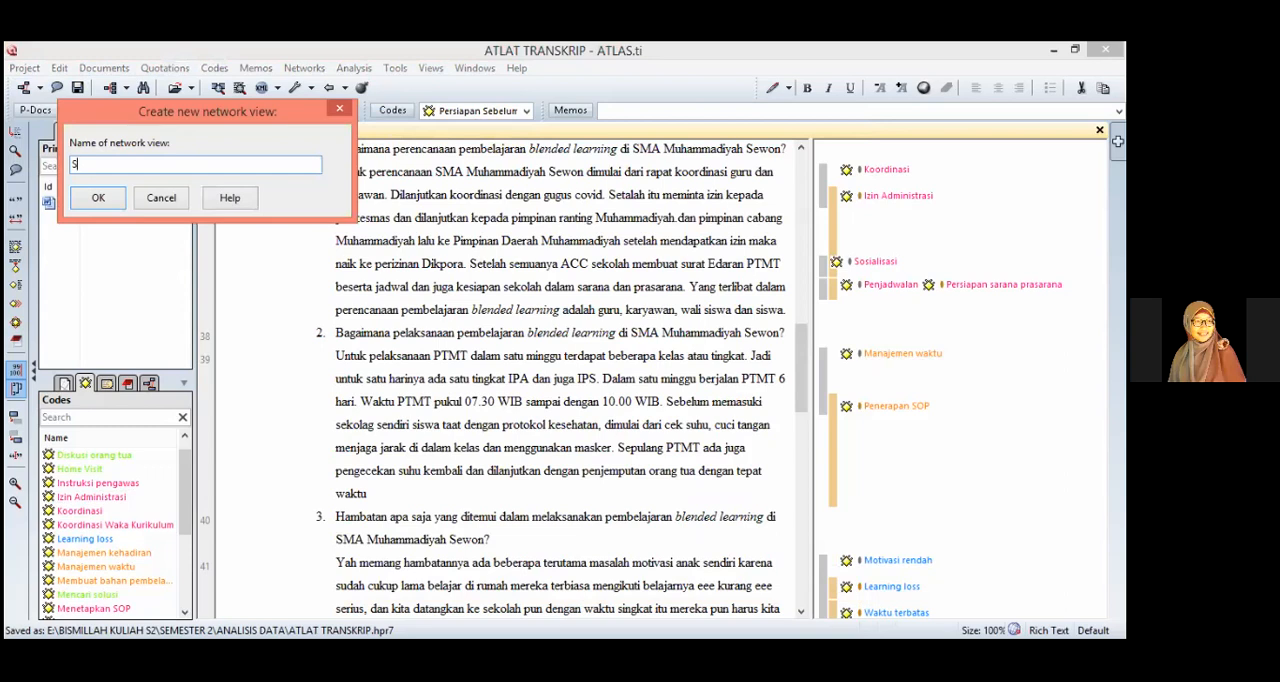
type("Starategi pEMB")
key("BackSpace")
key("BackSpace")
key("BackSpace")
key("BackSpace")
type("Pembelajaran Blended ")
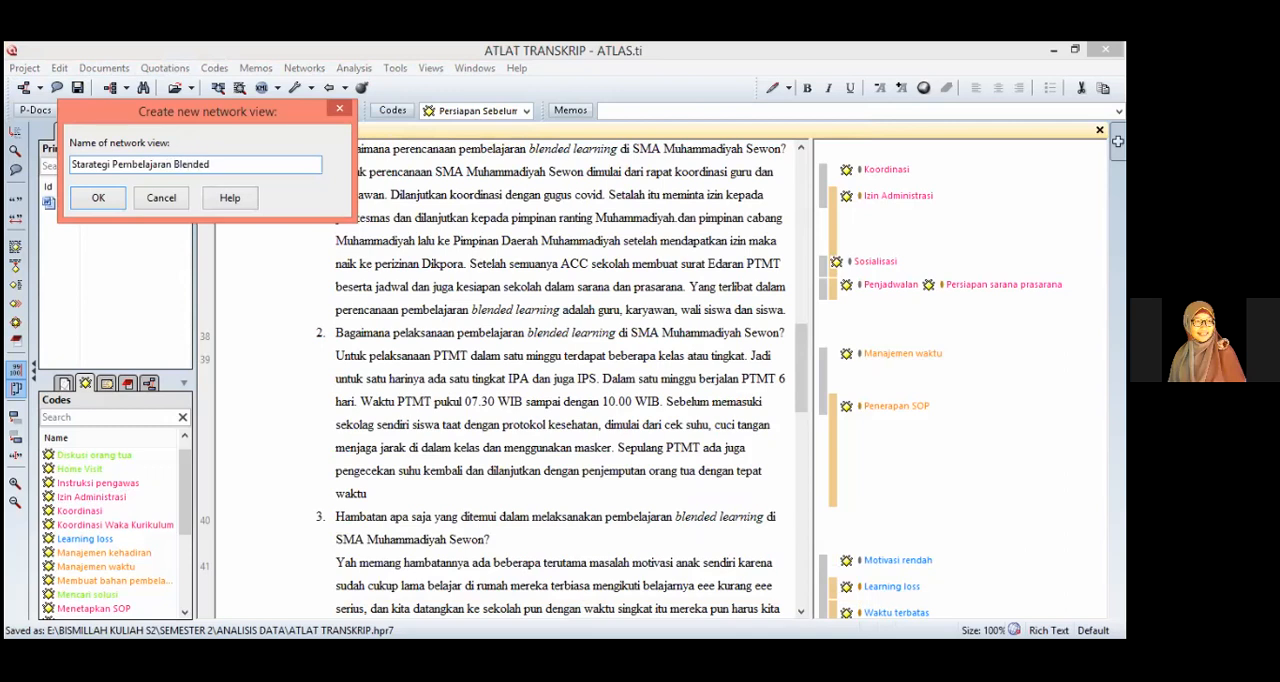
type("Learning")
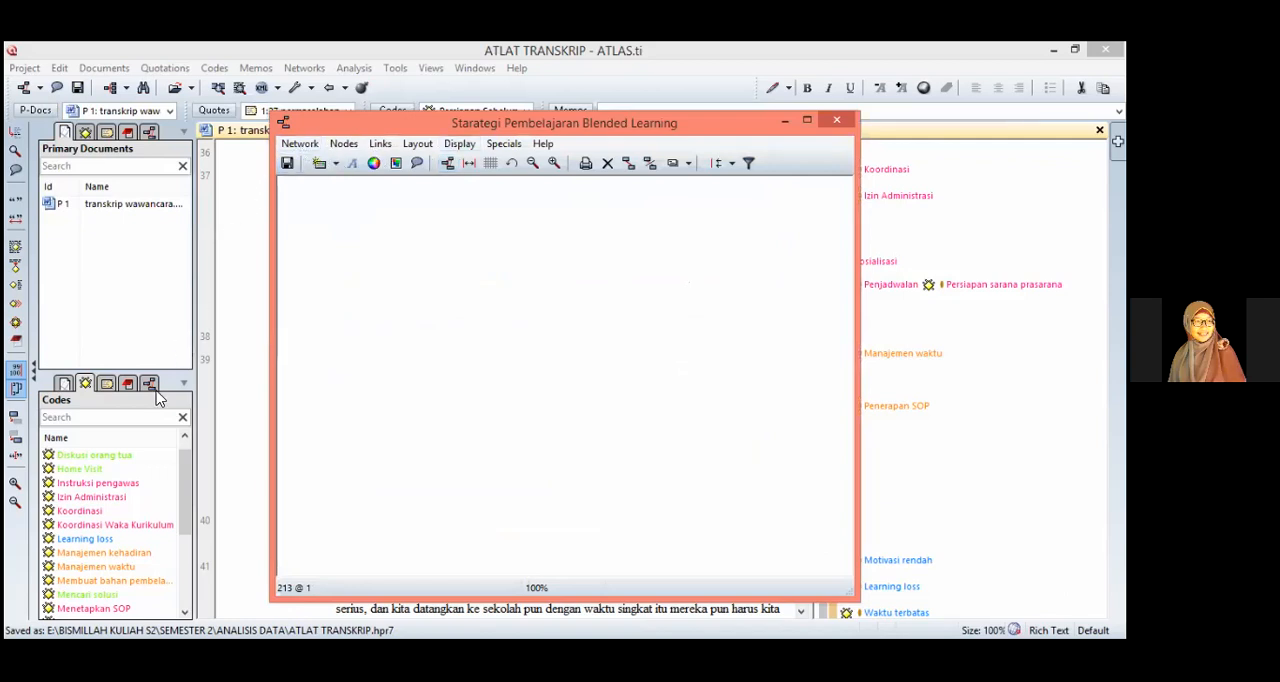
Step: Add the existing network views Persiapan Sebelum Pembelajaran and Upaya Mengatasi Masalah as nodes in the new empty view
left_click(185, 560)
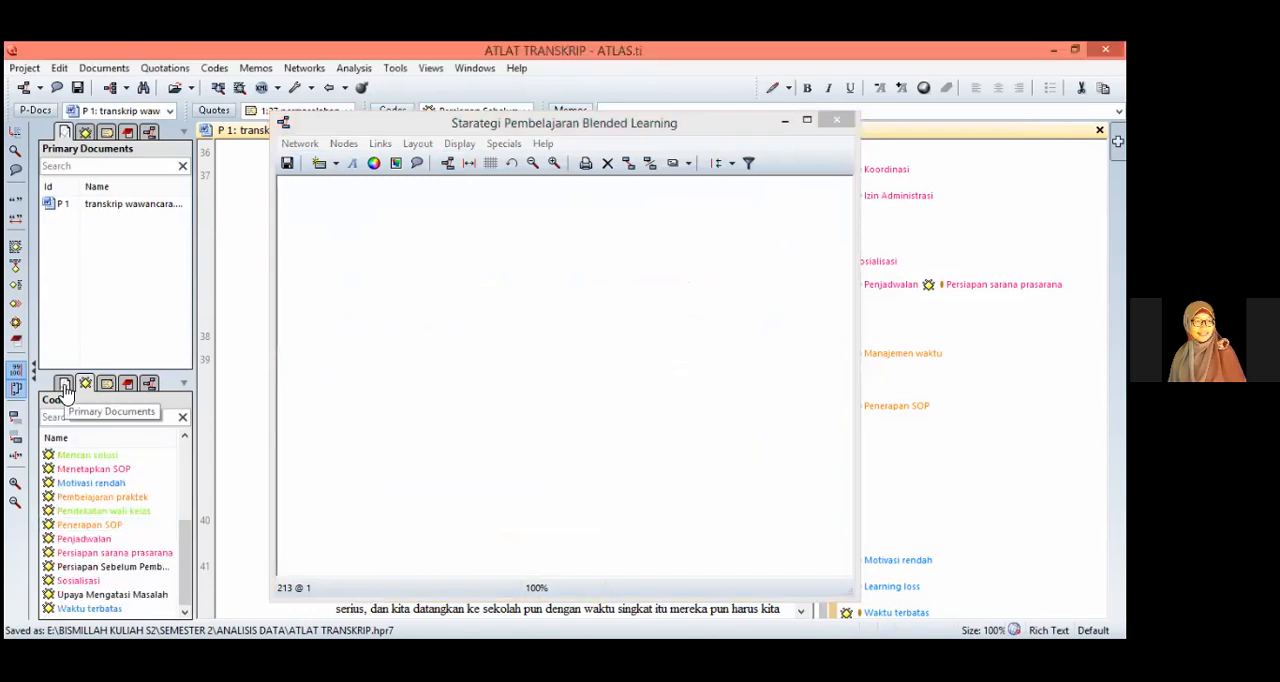
left_click(149, 388)
left_click(100, 456)
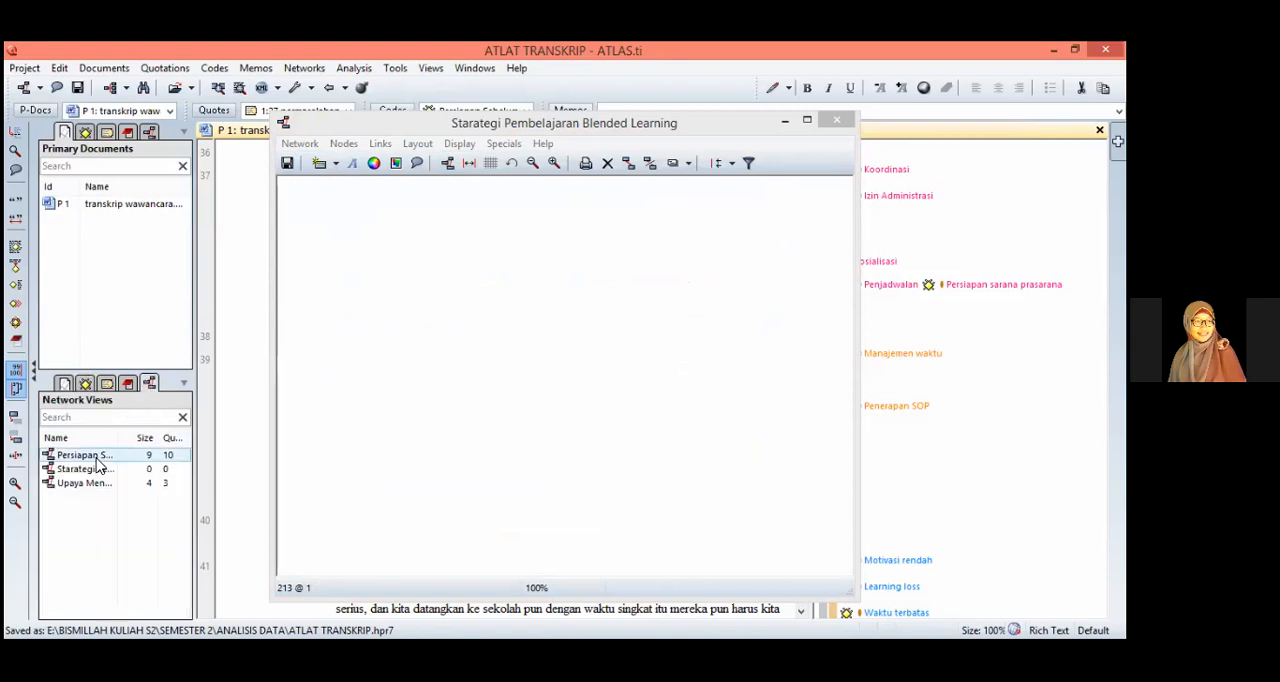
left_click(95, 484, "shift")
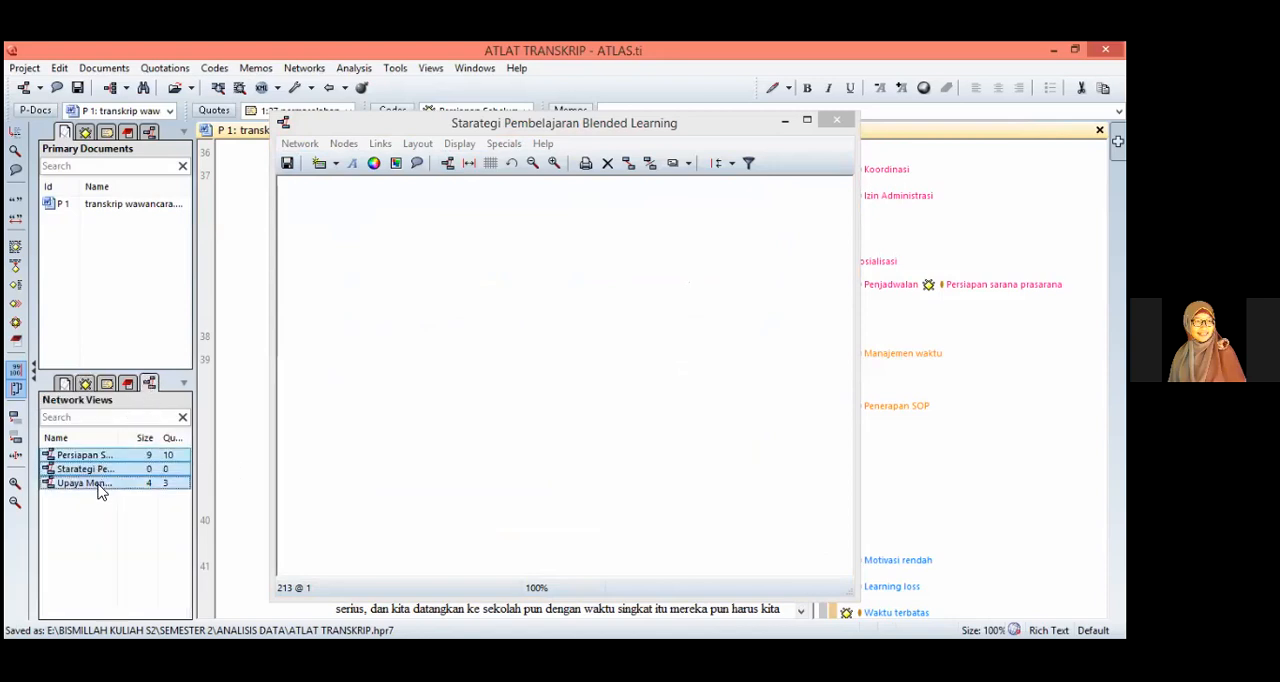
left_click(98, 470, "shift")
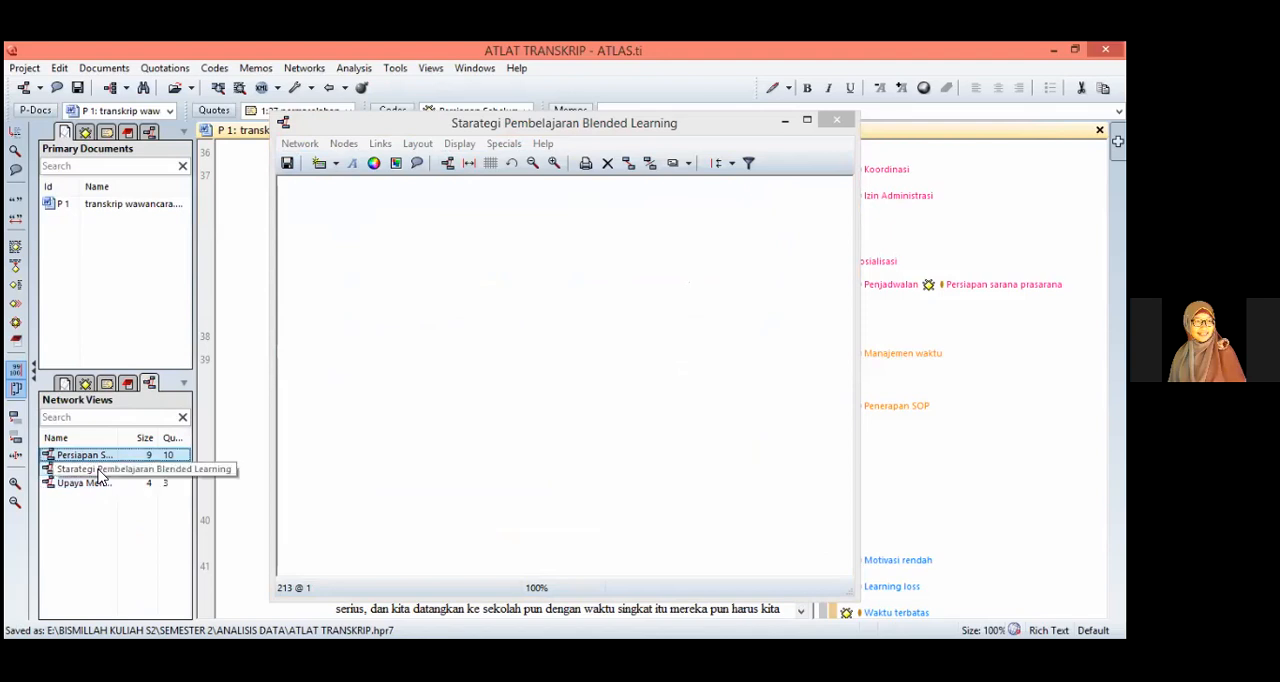
left_click(99, 472, "shift")
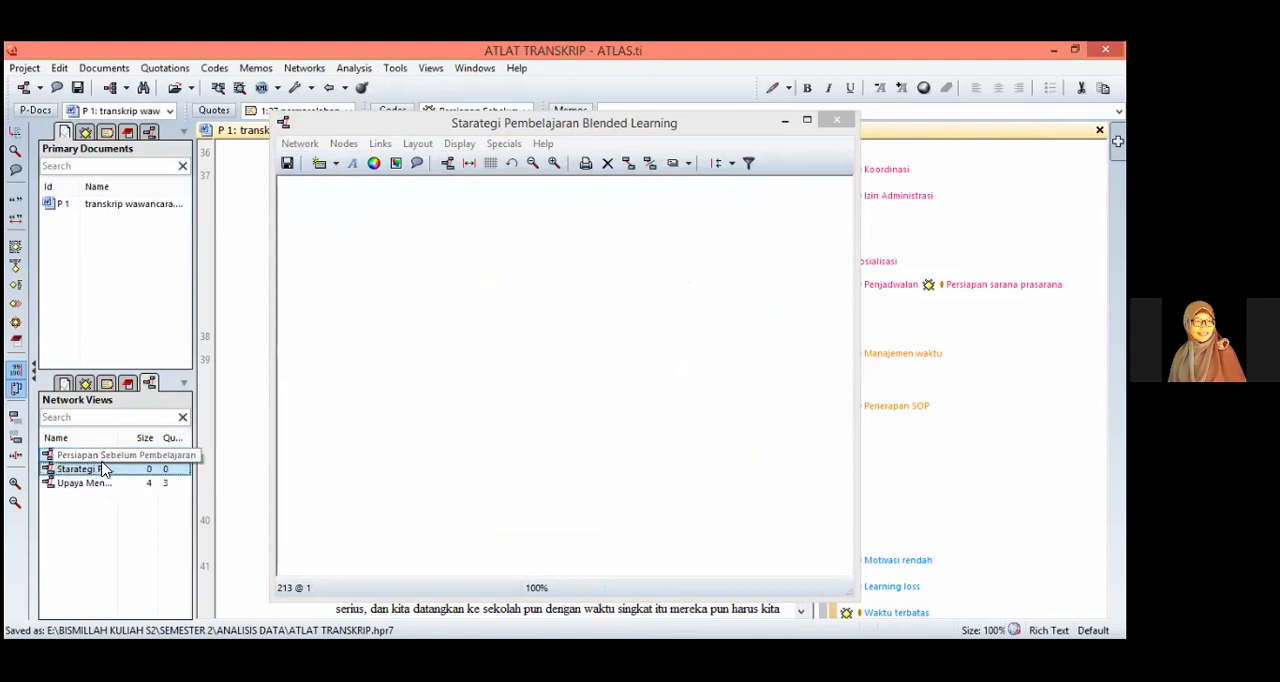
left_click(100, 469, "ctrl")
left_click(97, 486, "ctrl")
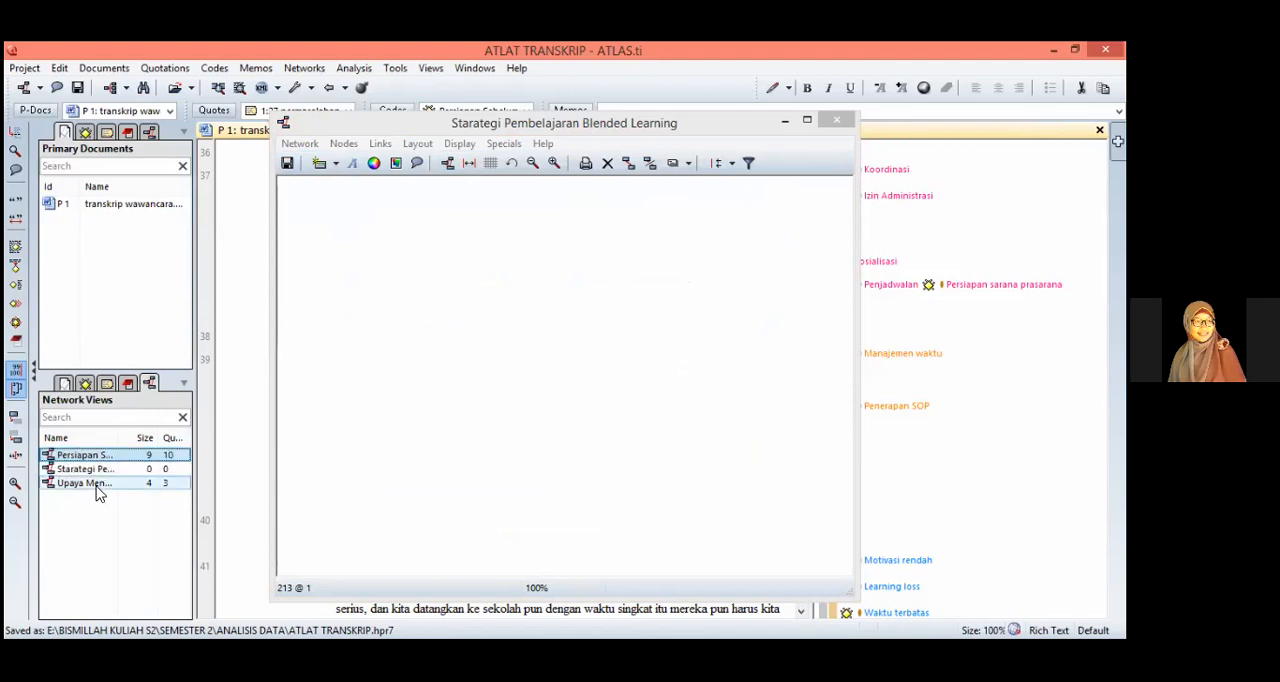
left_click_drag(97, 486, 487, 328)
left_click_drag(512, 433, 473, 423)
Step: Import the neighbors of the Persiapan Sebelum Pembelajaran network node and remove that node from the view
left_click(490, 330)
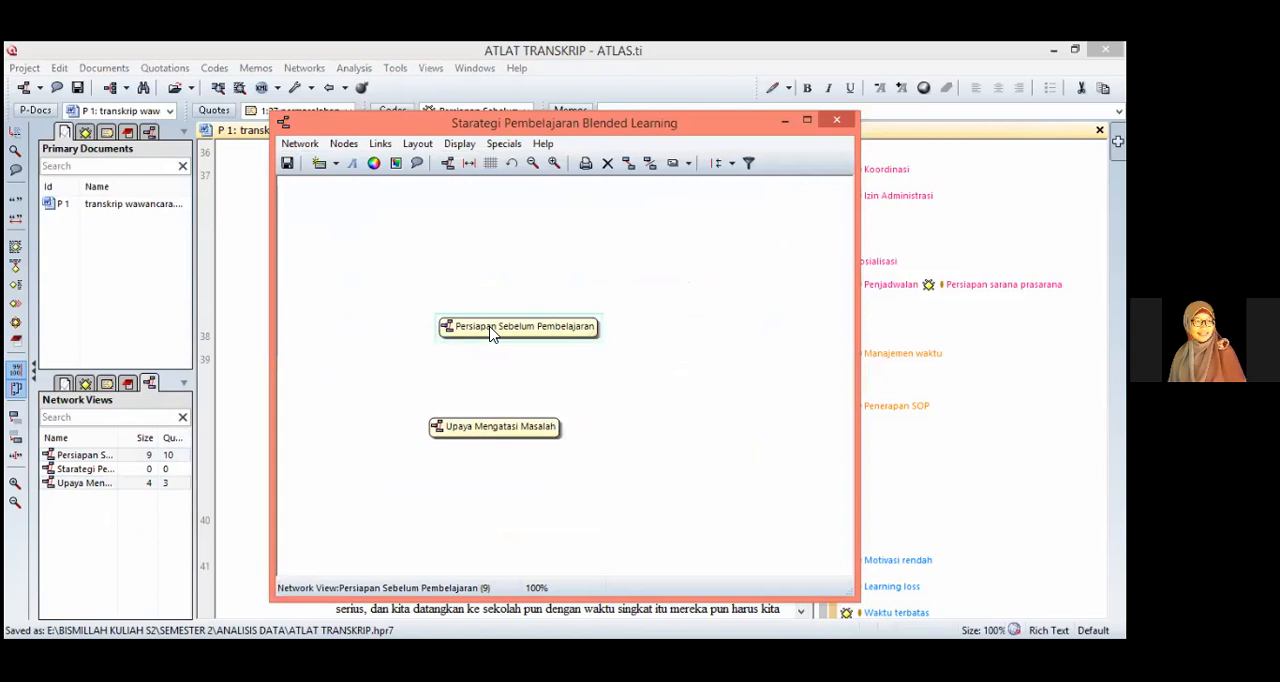
right_click(490, 330)
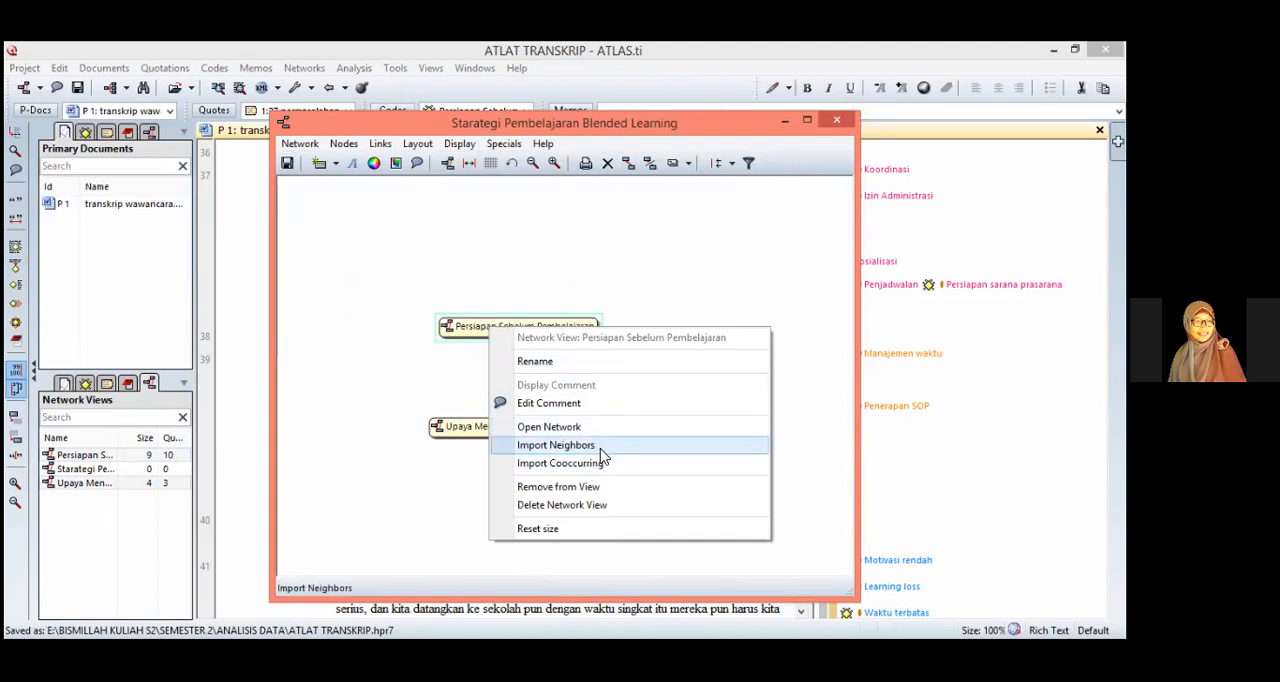
left_click(601, 446)
left_click_drag(578, 336, 554, 262)
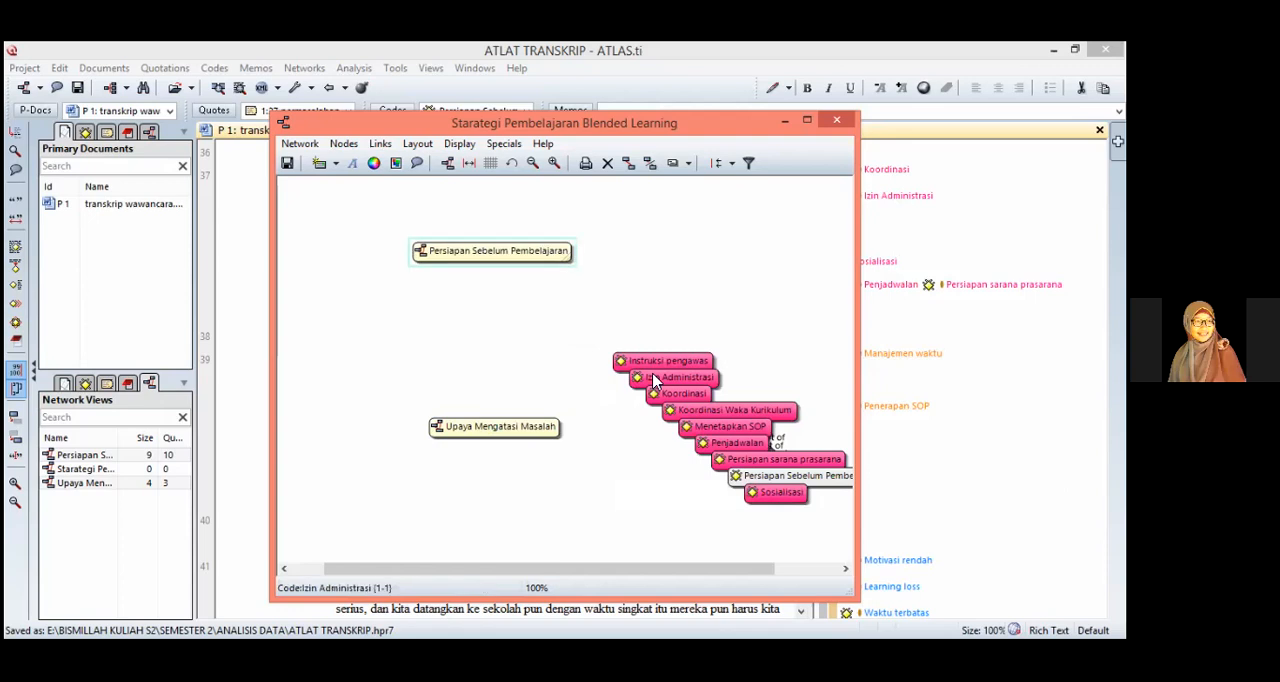
right_click(530, 264)
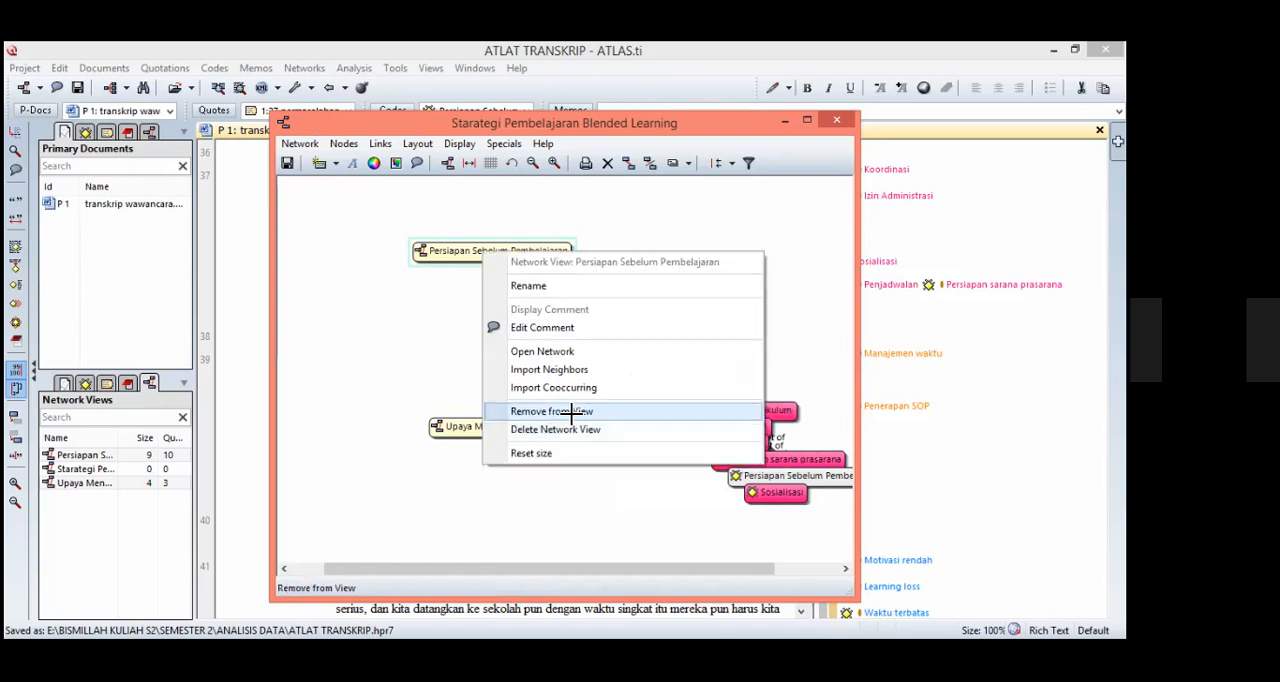
left_click(565, 419)
Step: Import the neighbors of the Upaya Mengatasi Masalah network node and remove that node from the view
right_click(549, 432)
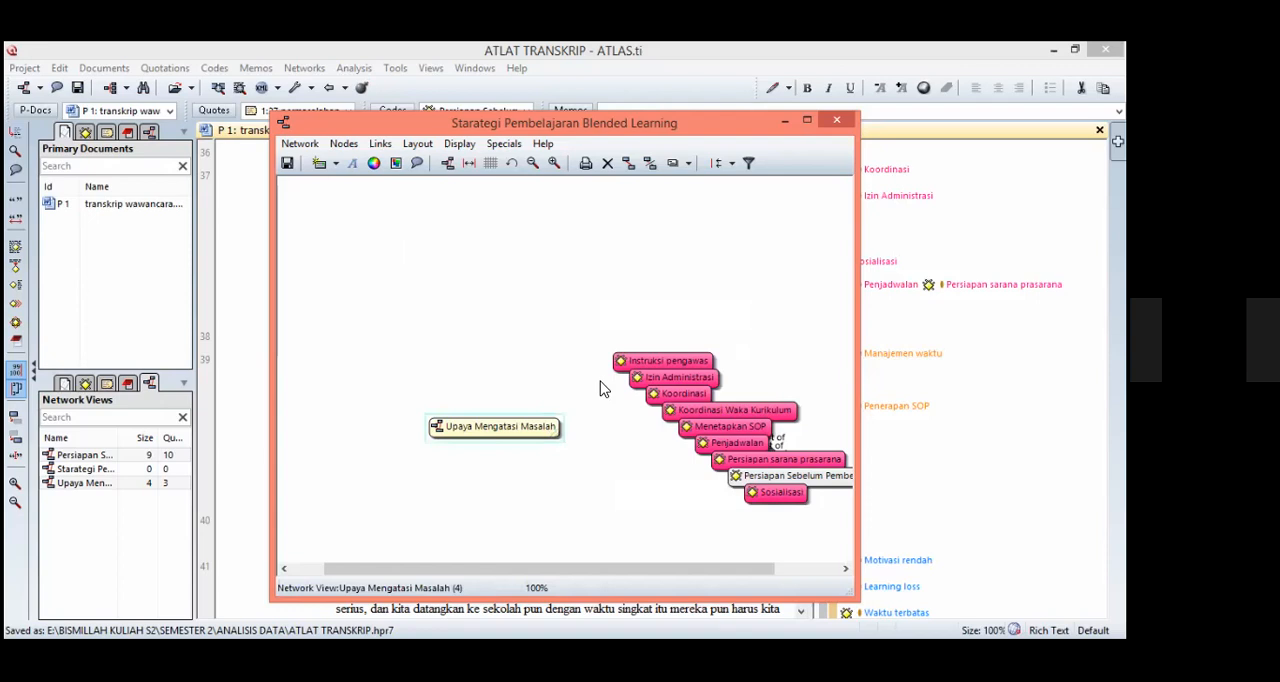
left_click(590, 332)
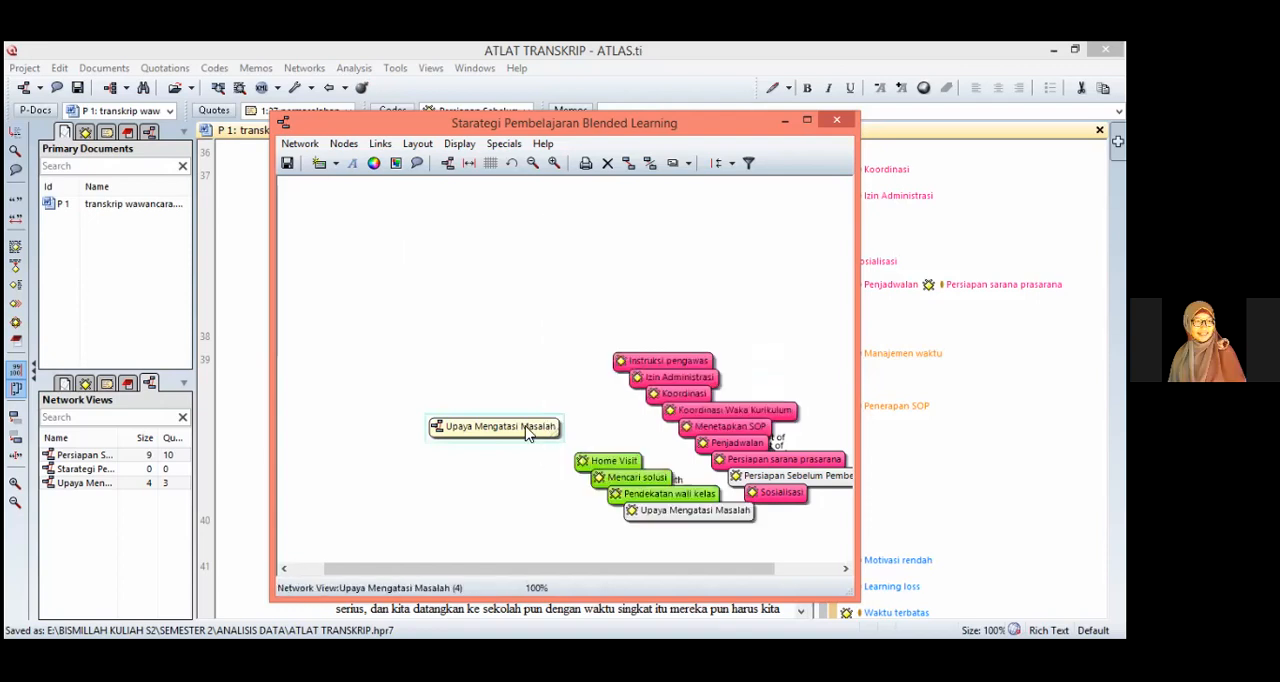
right_click(528, 432)
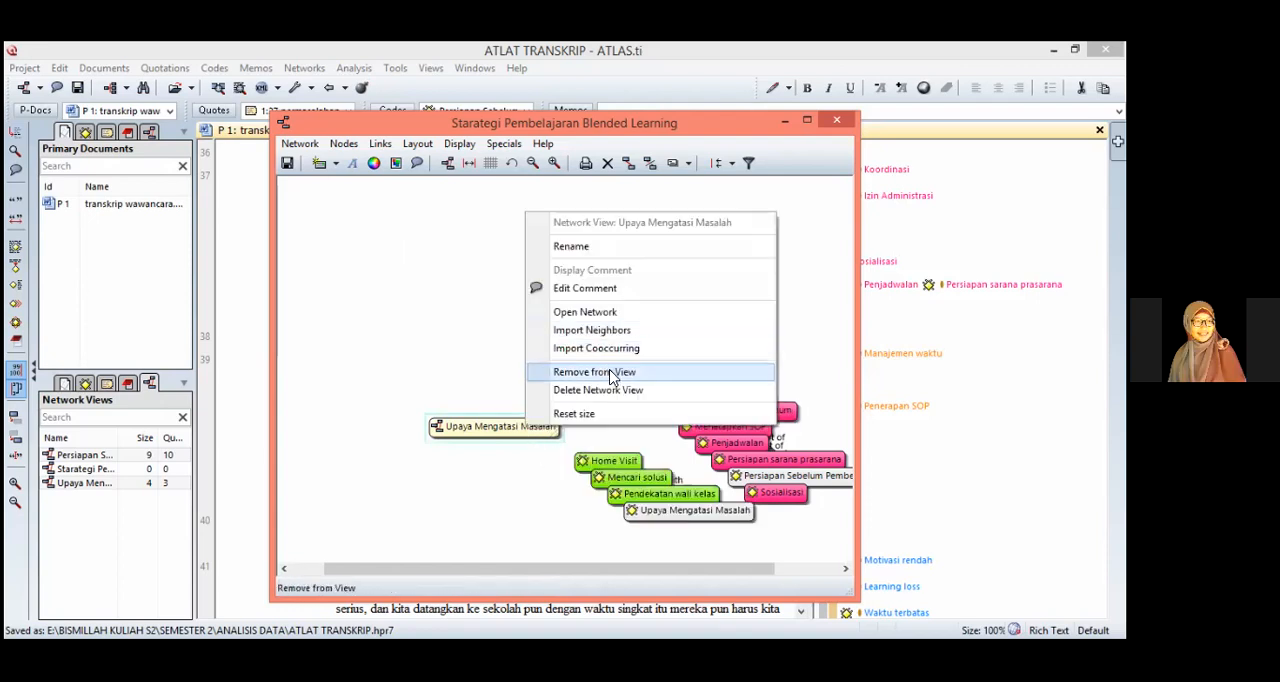
left_click(608, 372)
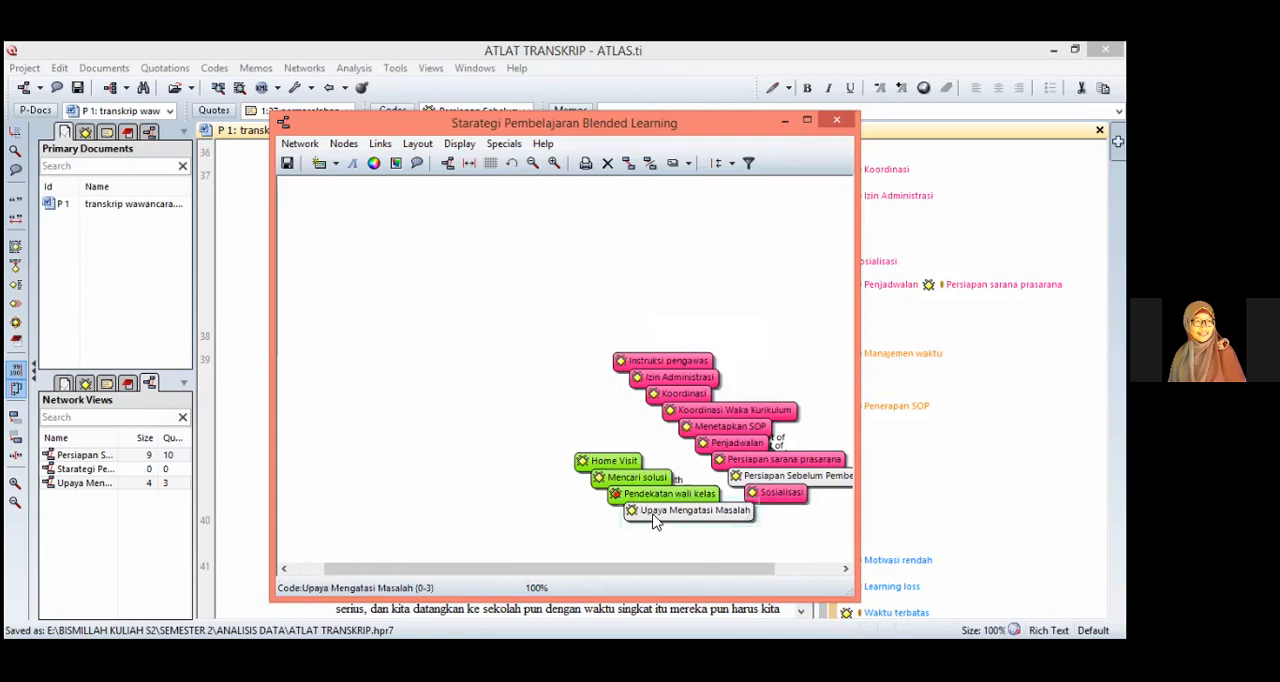
Step: Pull the codes Upaya Mengatasi Masalah and Persiapan Sebelum Pembelajaran out of the stacks and place them above their linked codes
left_click_drag(656, 516, 418, 326)
left_click_drag(770, 472, 700, 258)
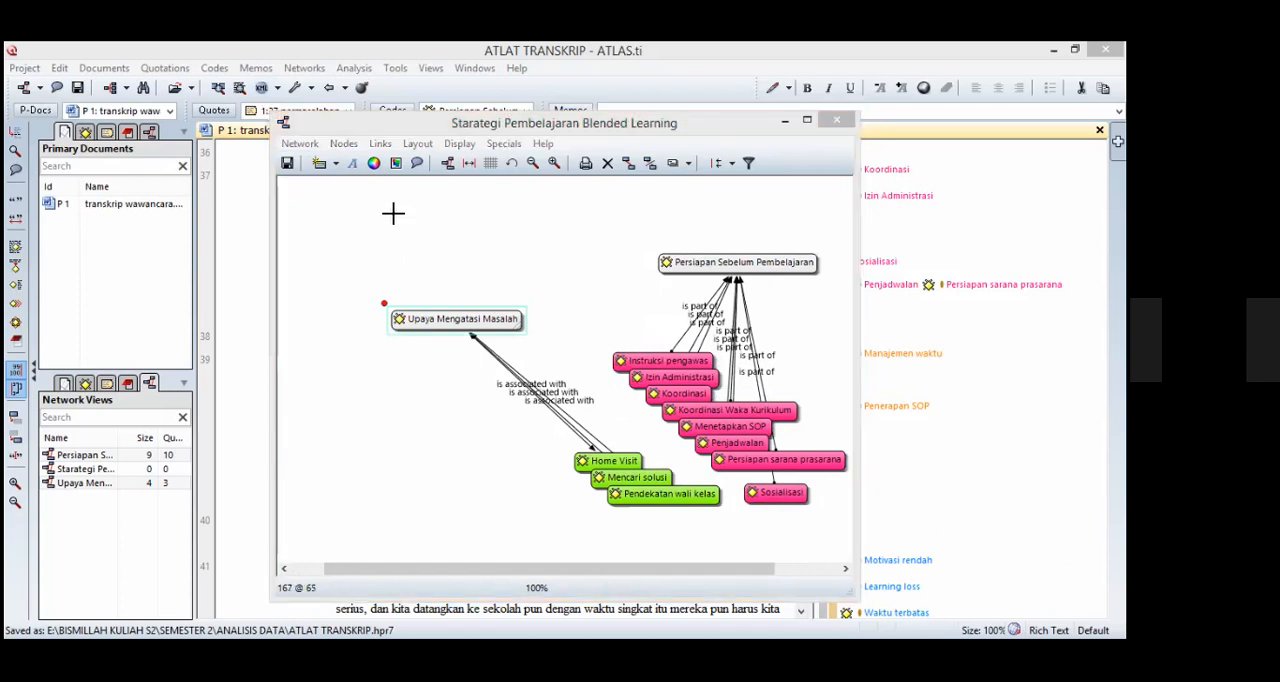
Step: Create the free code "Strategi Pembelajaran Blended Learning" and place it centrally above the two theme codes
left_click(318, 165)
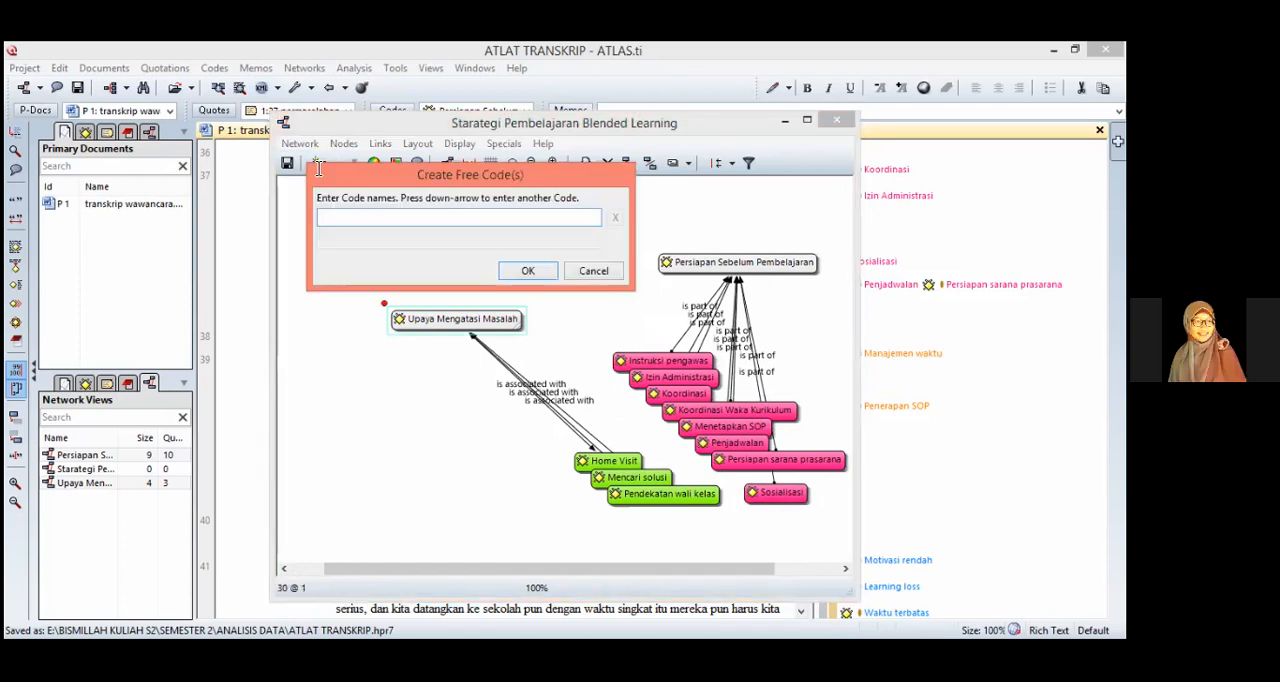
type("Strategi Pembelajaran ")
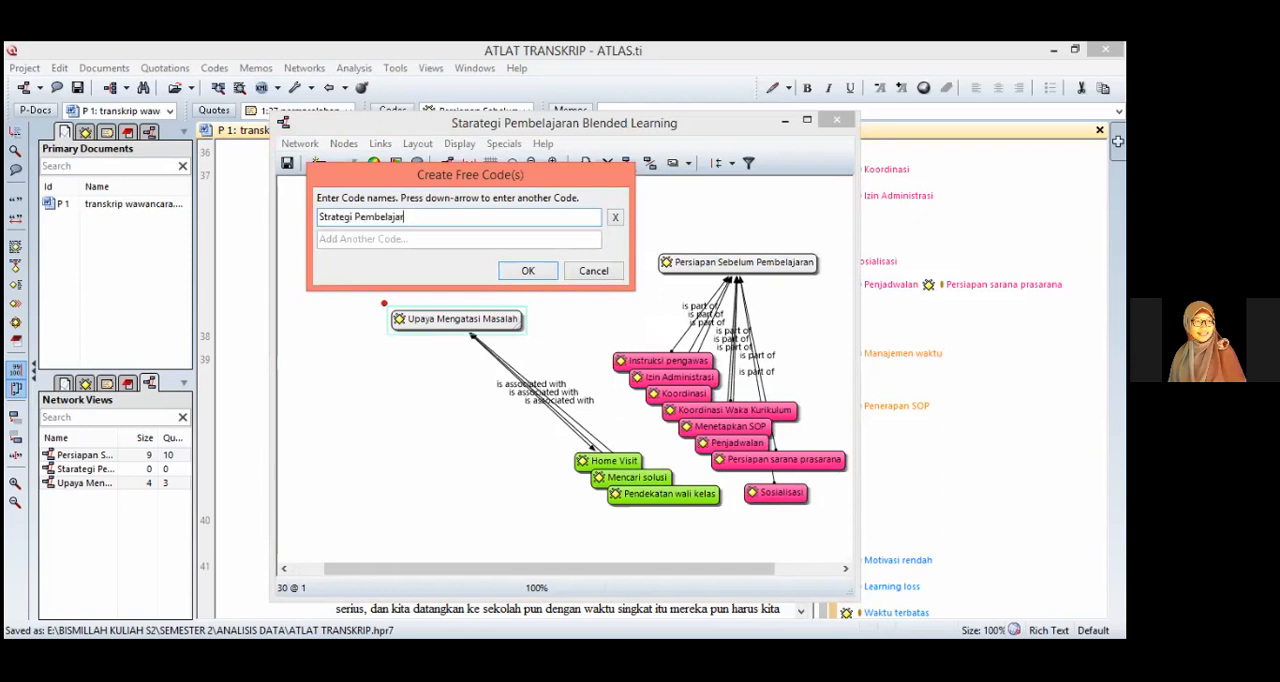
type("bLlended Learning")
key("Return")
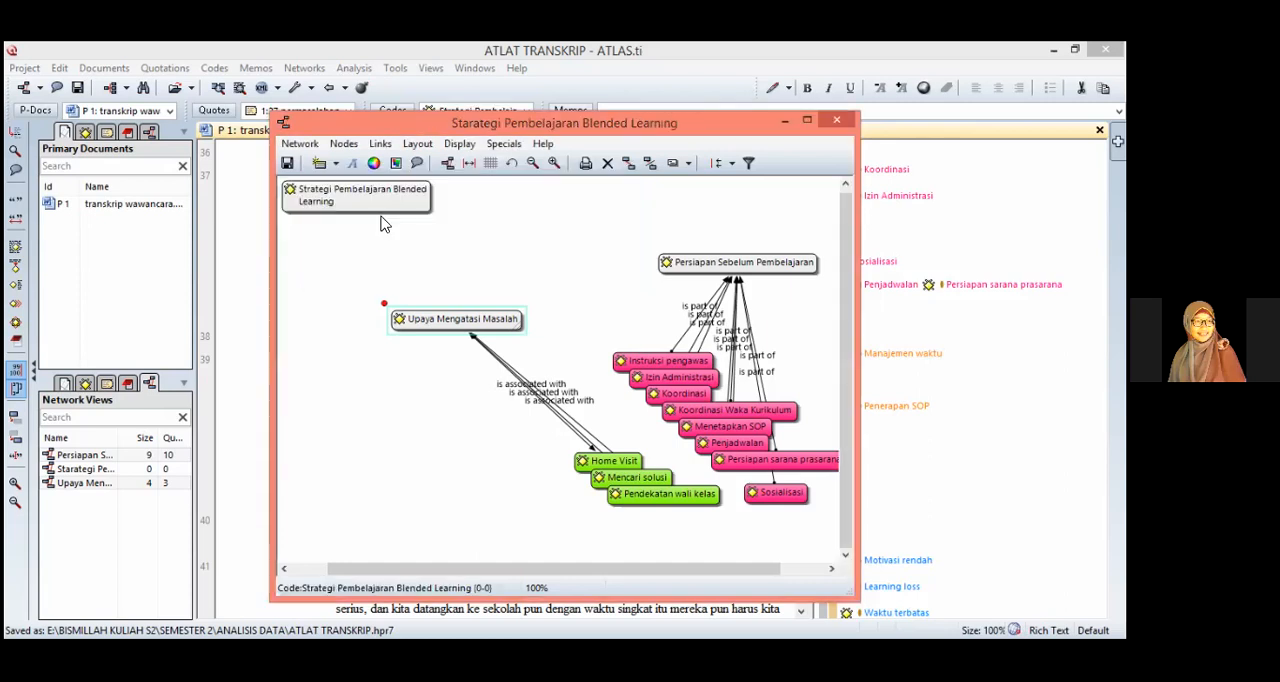
left_click(437, 195)
Step: Link Upaya Mengatasi Masalah and Persiapan Sebelum Pembelajaran to Strategi Pembelajaran Blended Learning with the relation "is part of"
left_click_drag(384, 303, 505, 240)
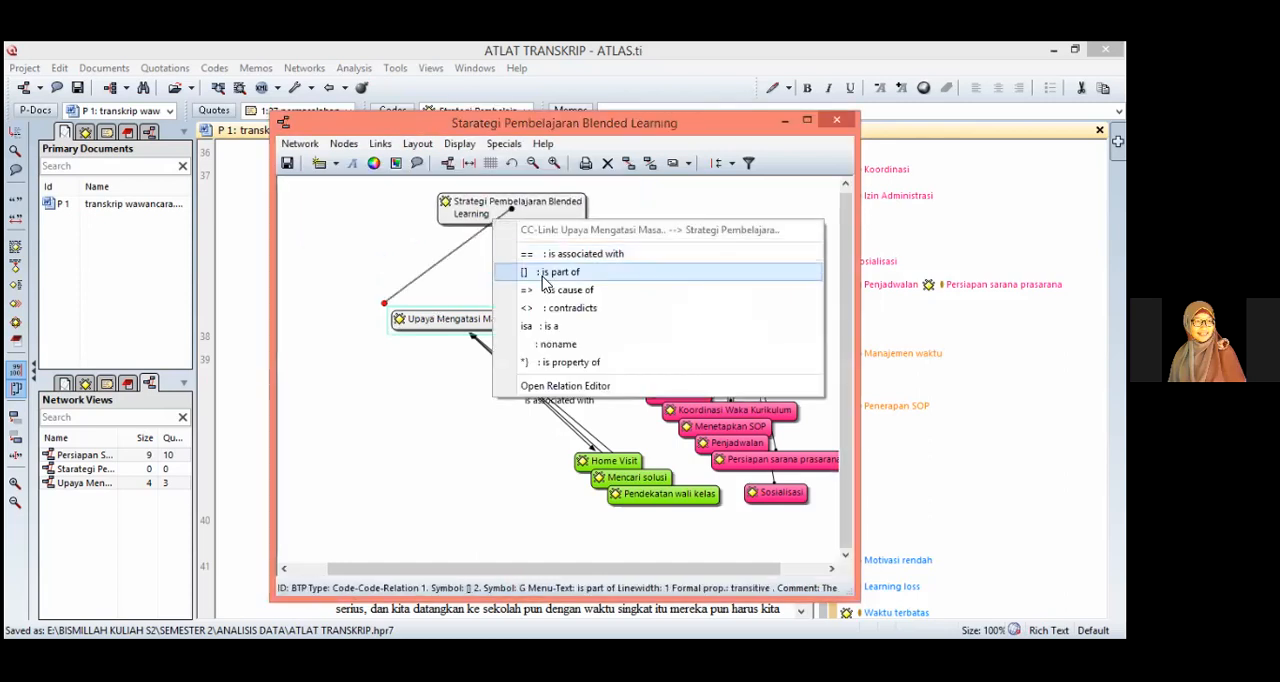
left_click(606, 276)
left_click_drag(651, 247, 548, 222)
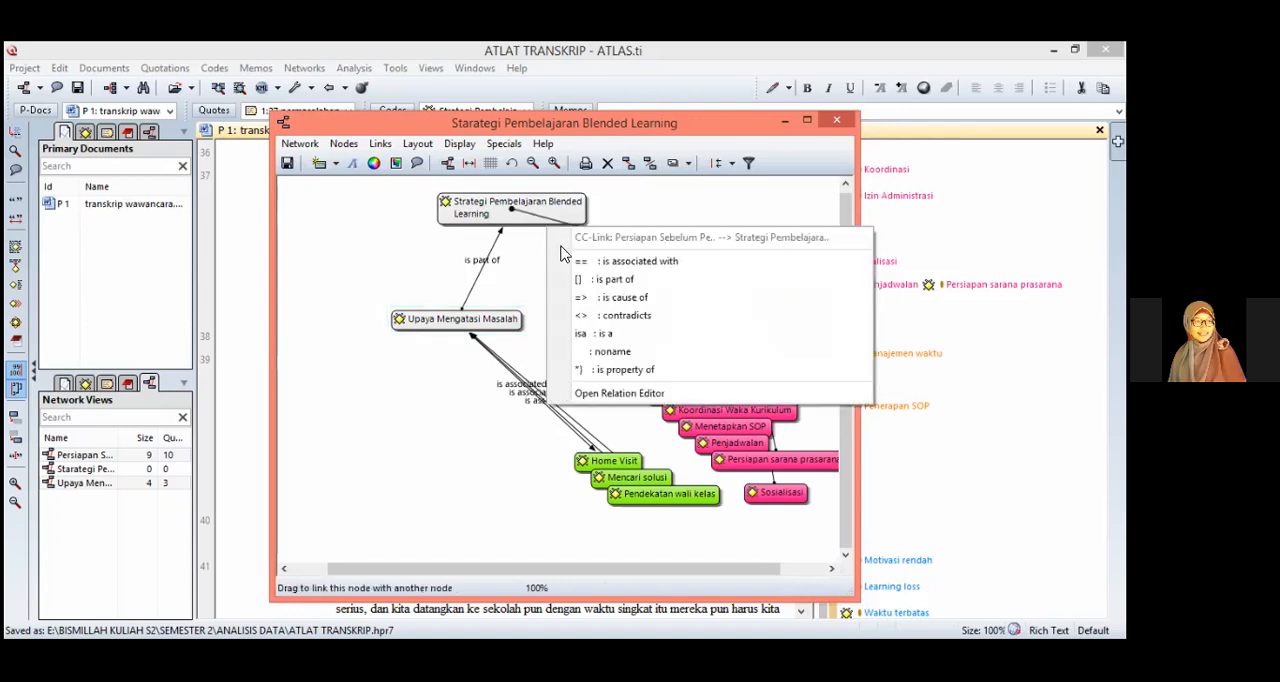
left_click(616, 280)
Step: Spread the codes Mencari solusi, Home Visit and Pendekatan wali kelas apart below Upaya Mengatasi Masalah
left_click_drag(607, 473, 342, 472)
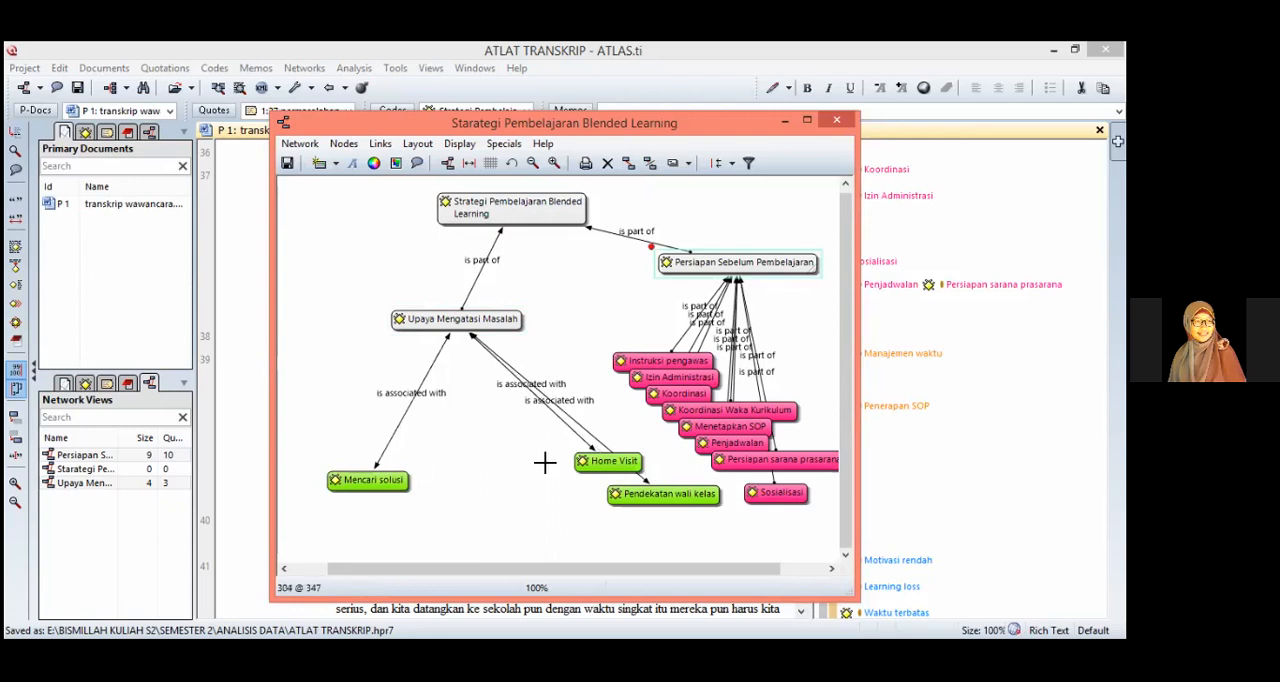
left_click_drag(591, 458, 493, 484)
left_click_drag(657, 499, 534, 516)
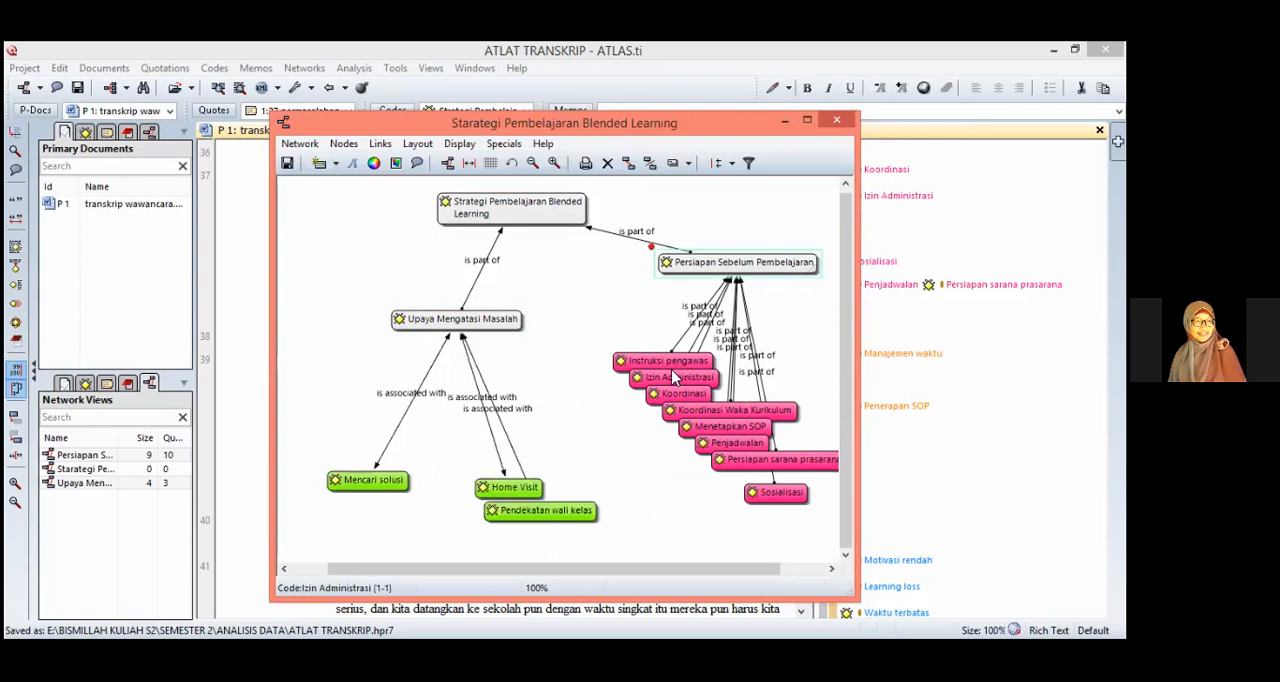
Step: Spread the stacked pink codes apart below Persiapan Sebelum Pembelajaran and close the network view with its layout saved
left_click_drag(667, 364, 613, 334)
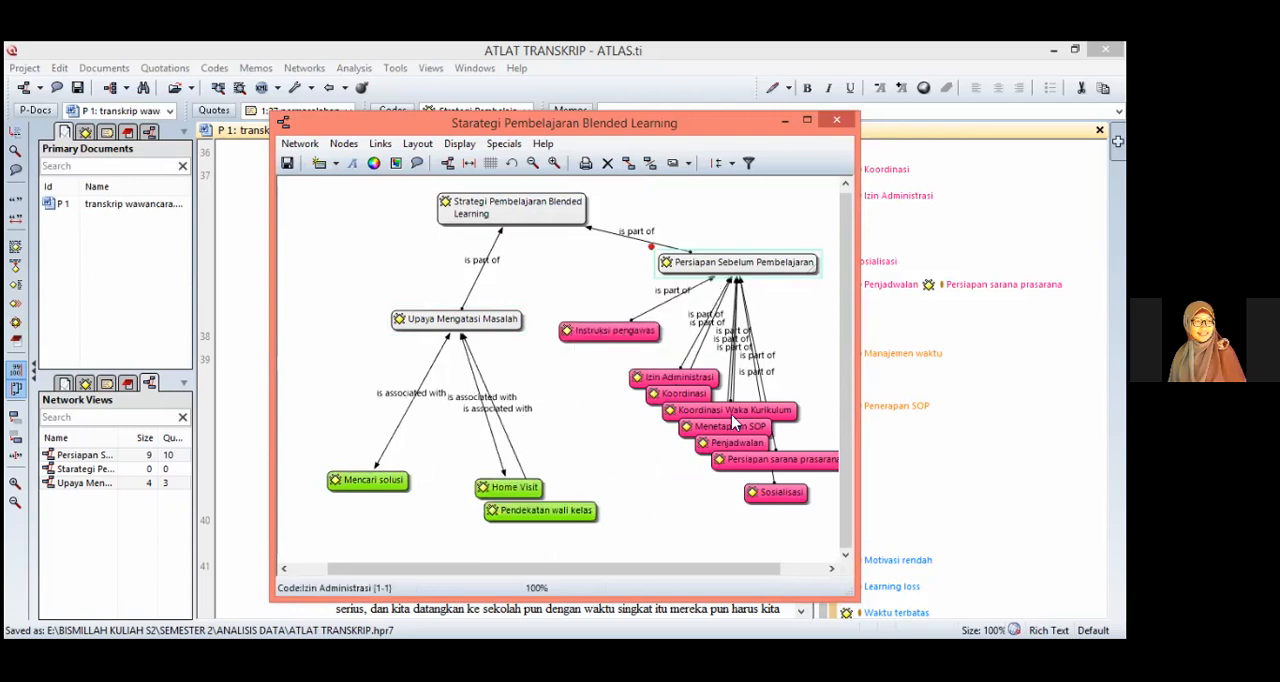
left_click_drag(652, 378, 606, 371)
left_click_drag(714, 430, 781, 409)
left_click_drag(700, 411, 572, 454)
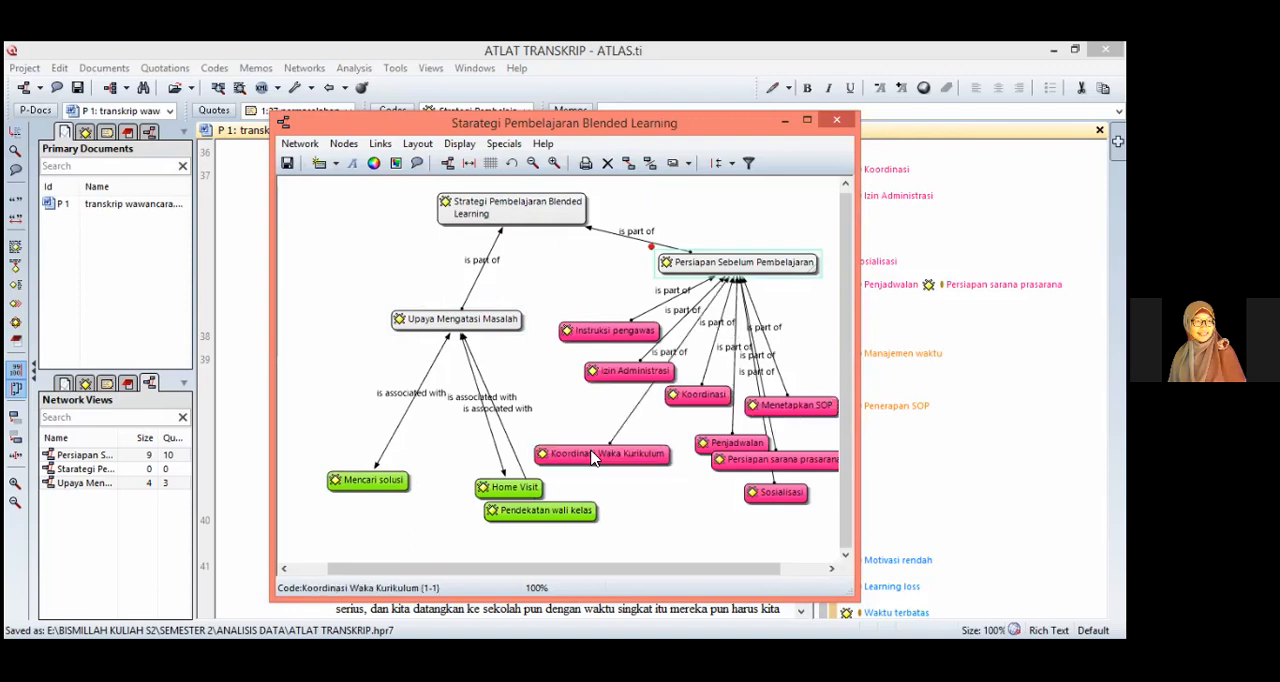
left_click_drag(727, 434, 808, 468)
left_click_drag(782, 493, 751, 508)
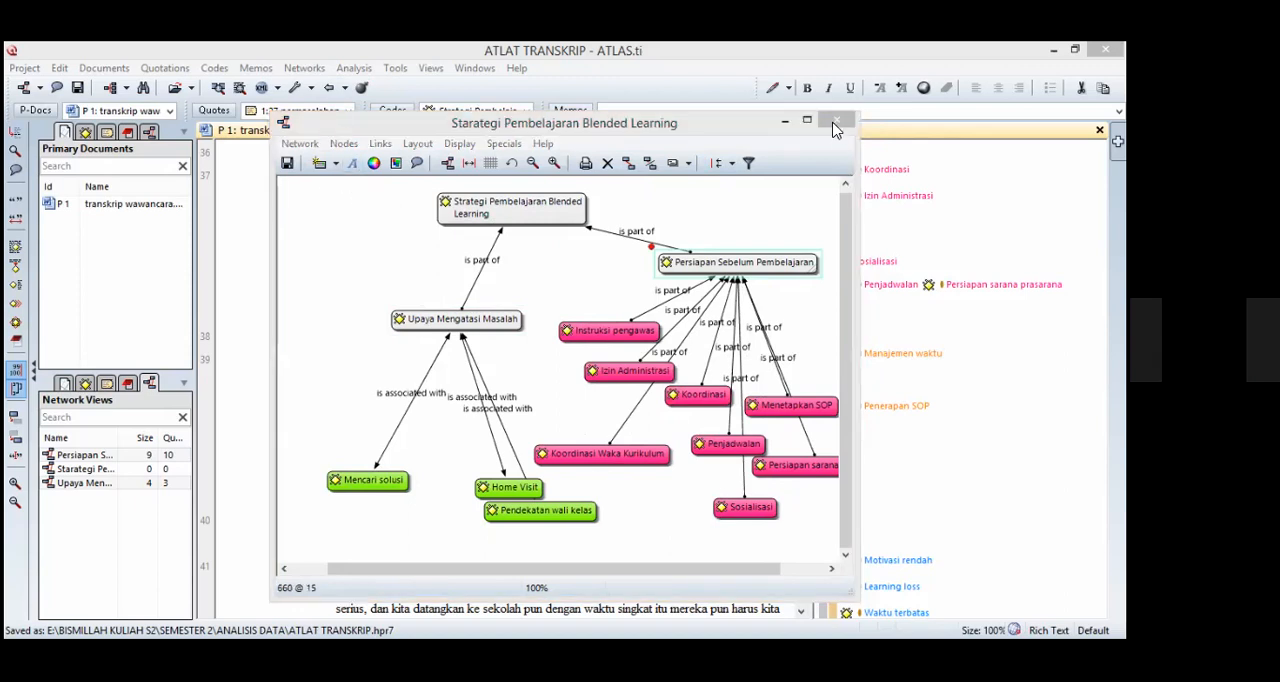
left_click(543, 328)
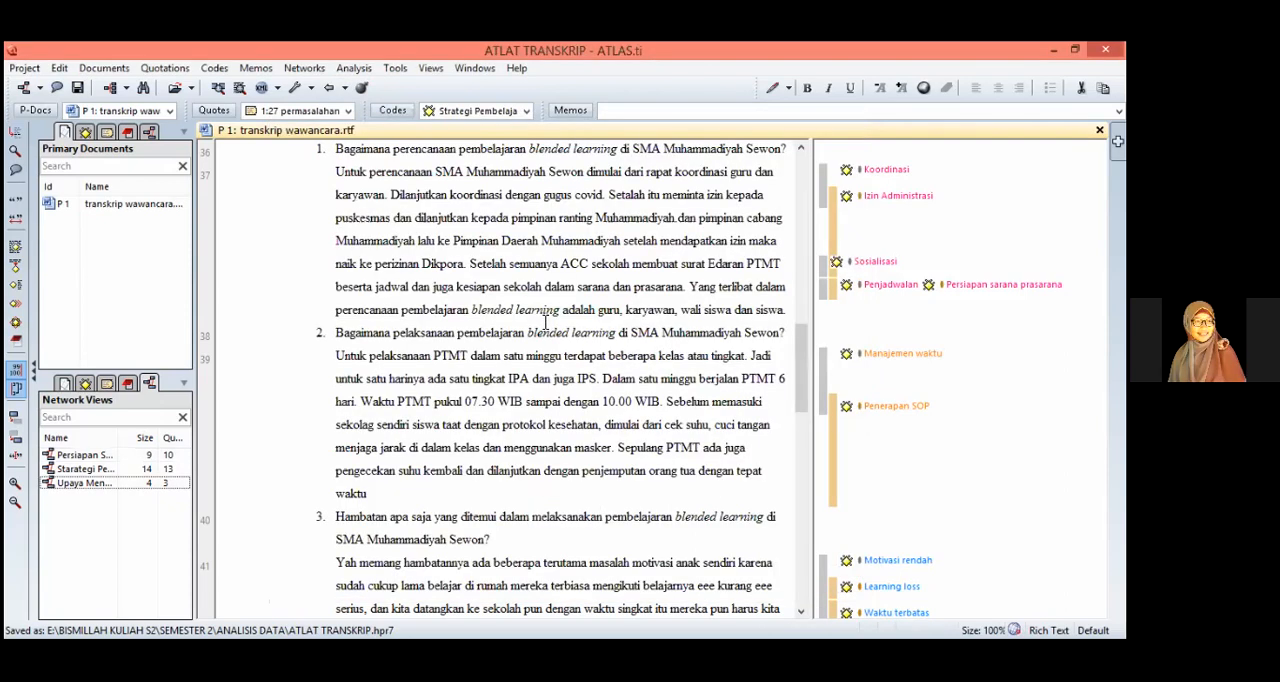